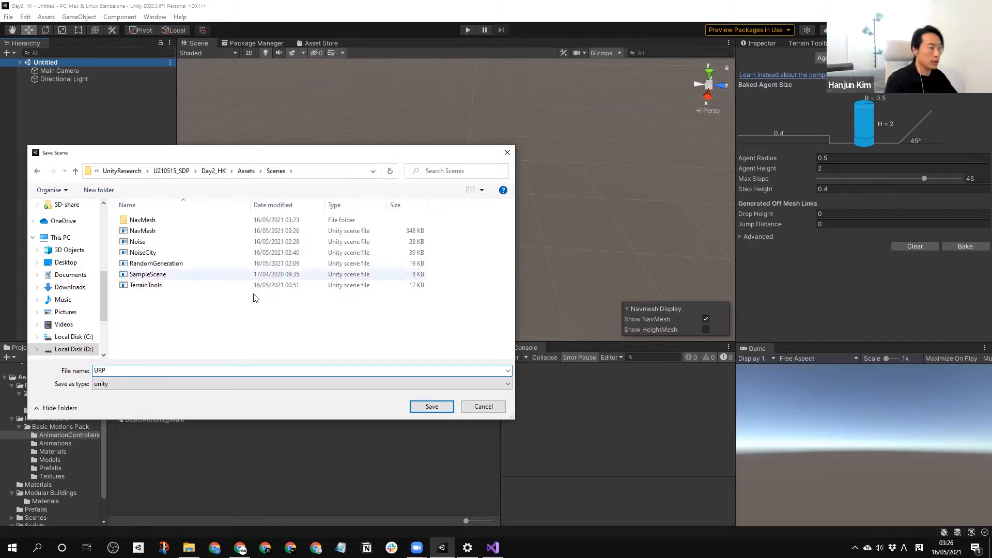
Step: Save the scene as URP in the Scenes folder and collapse the BodyGuards and HumanMotions asset folders
click(443, 406)
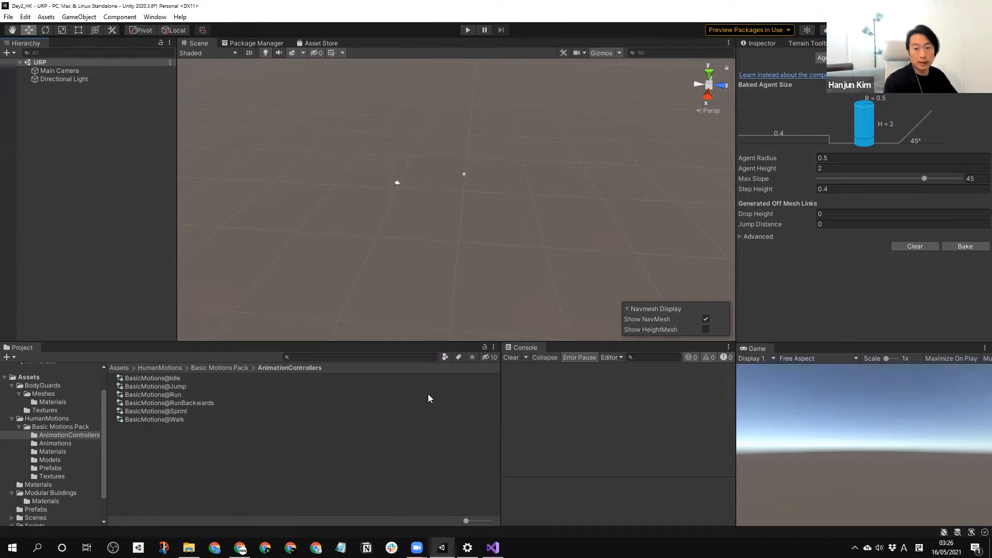
click(11, 418)
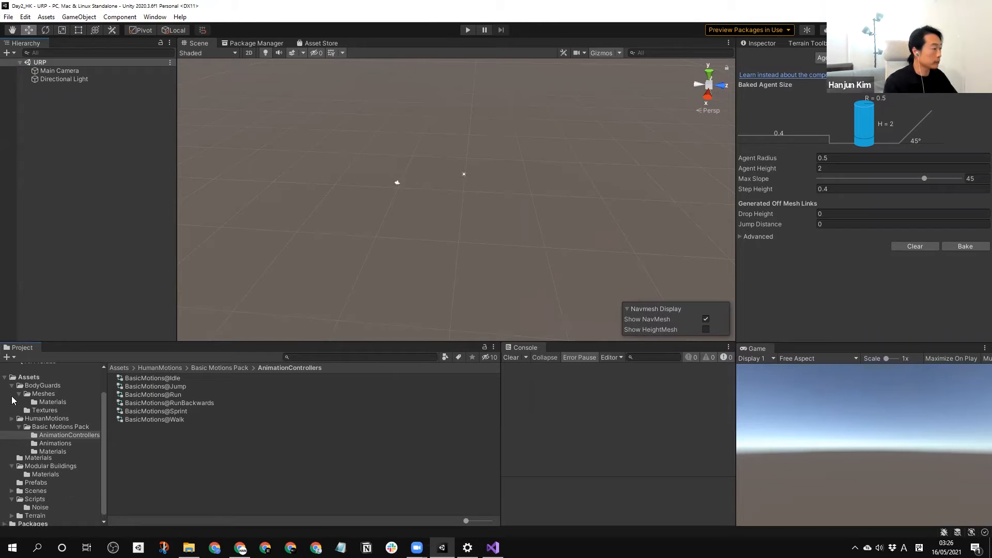
click(12, 416)
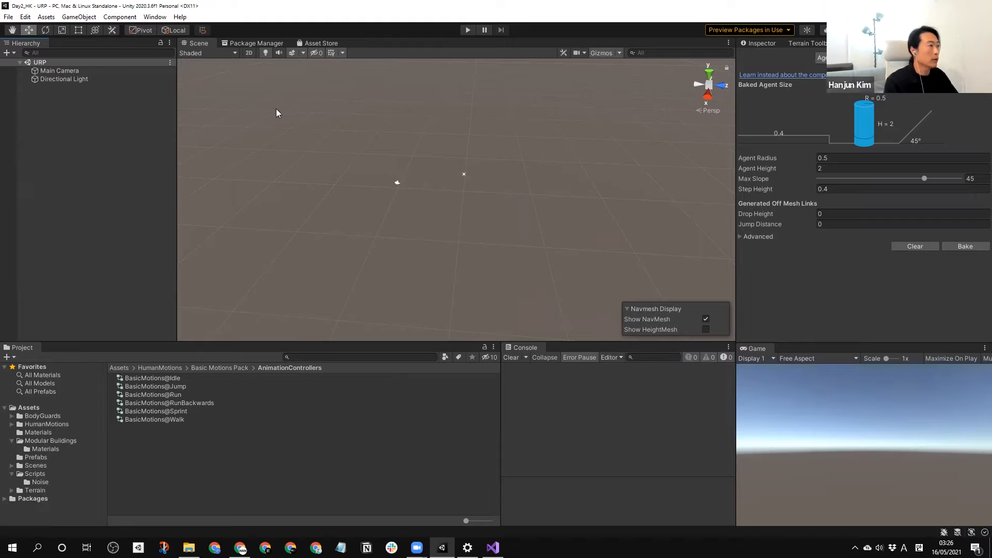
Step: Show the Unity Registry packages in the Package Manager and search them for "render"
click(248, 44)
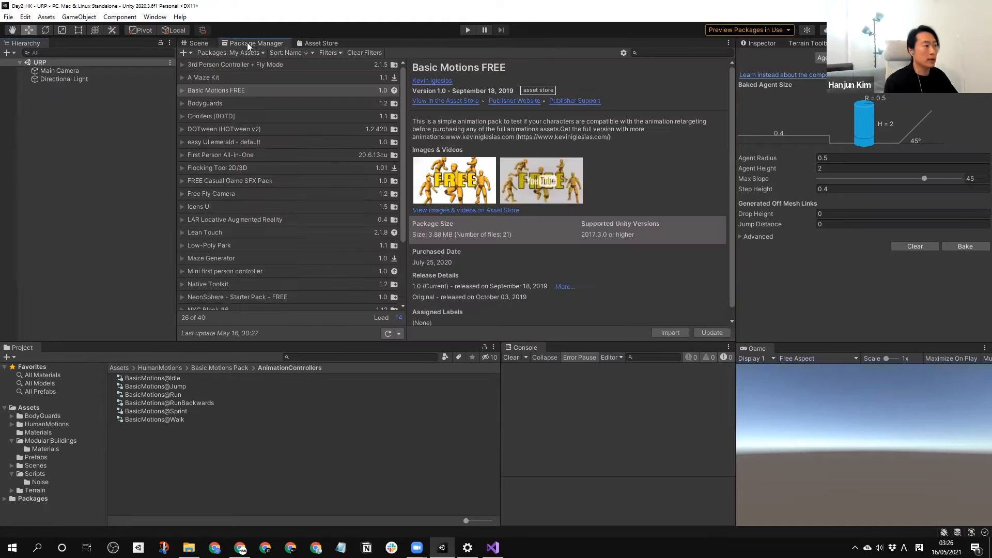
click(223, 52)
click(230, 65)
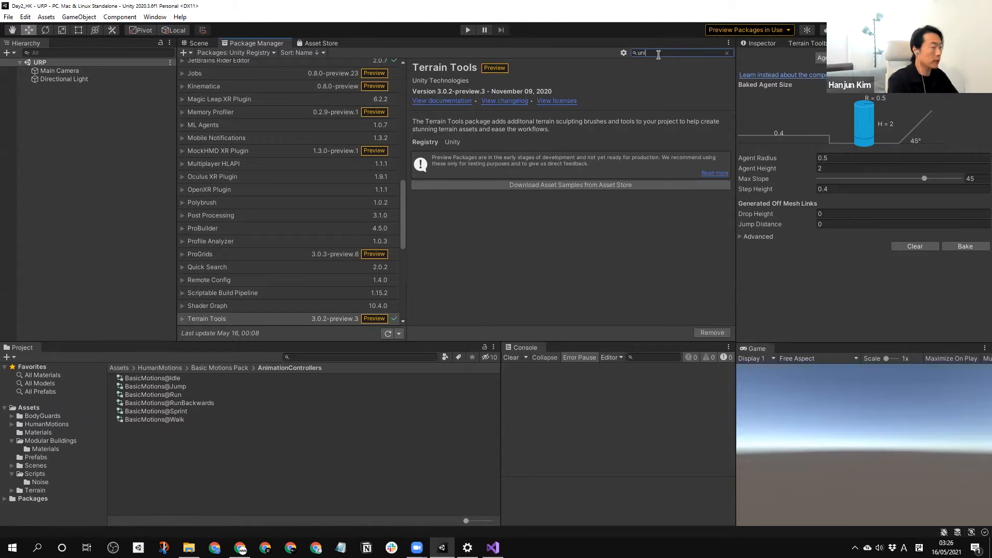
key(BackSpace)
key(BackSpace)
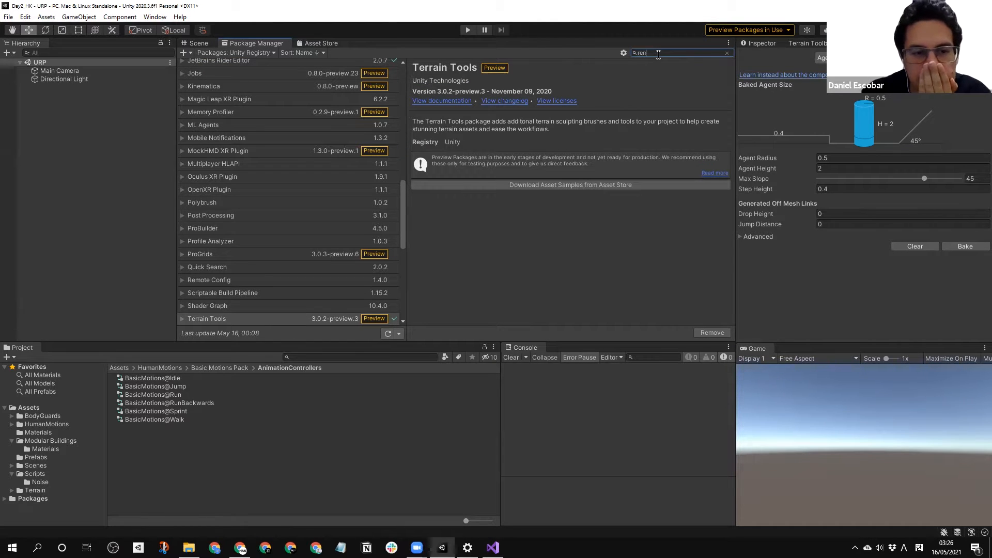
text(r)
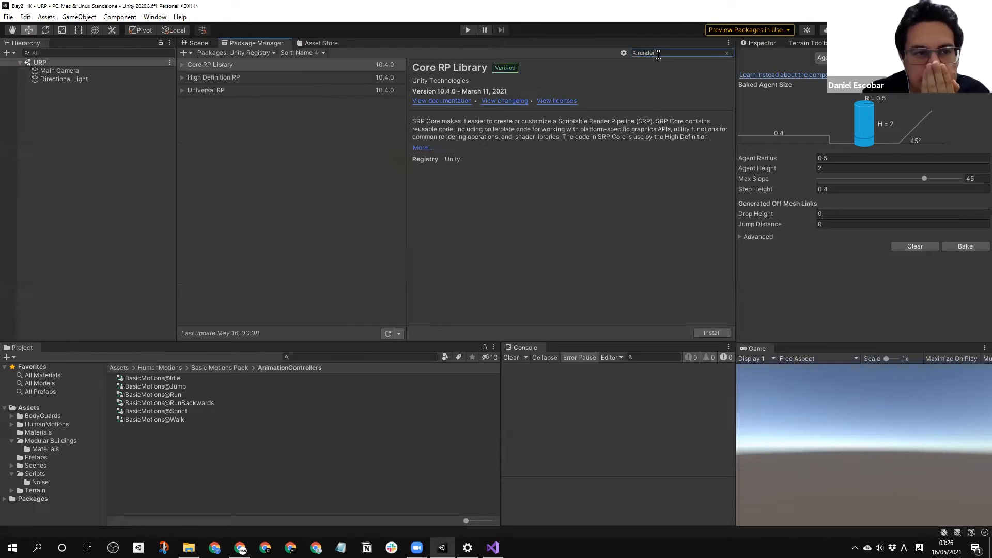
Step: Review the High Definition RP and Core RP Library packages, and install Universal RP
click(230, 80)
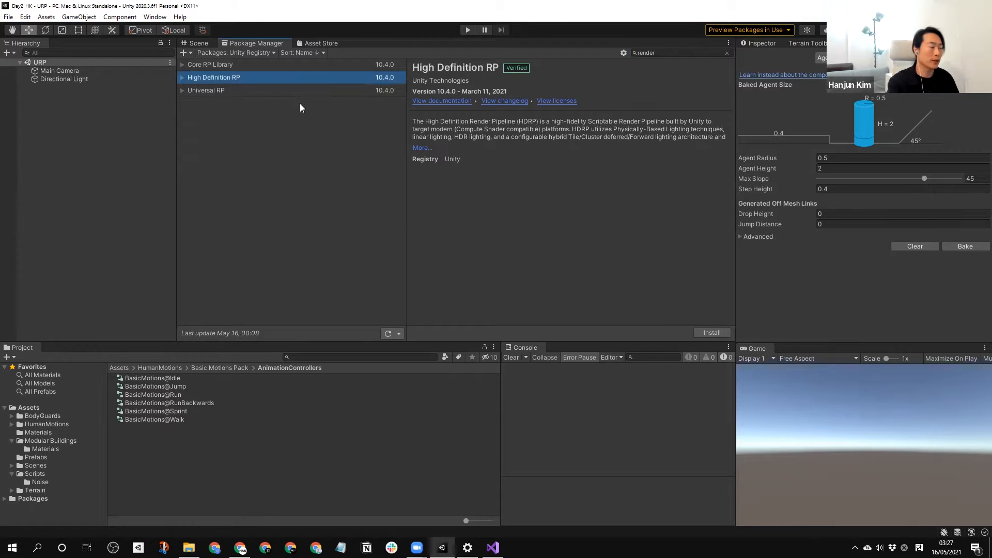
click(222, 65)
click(221, 81)
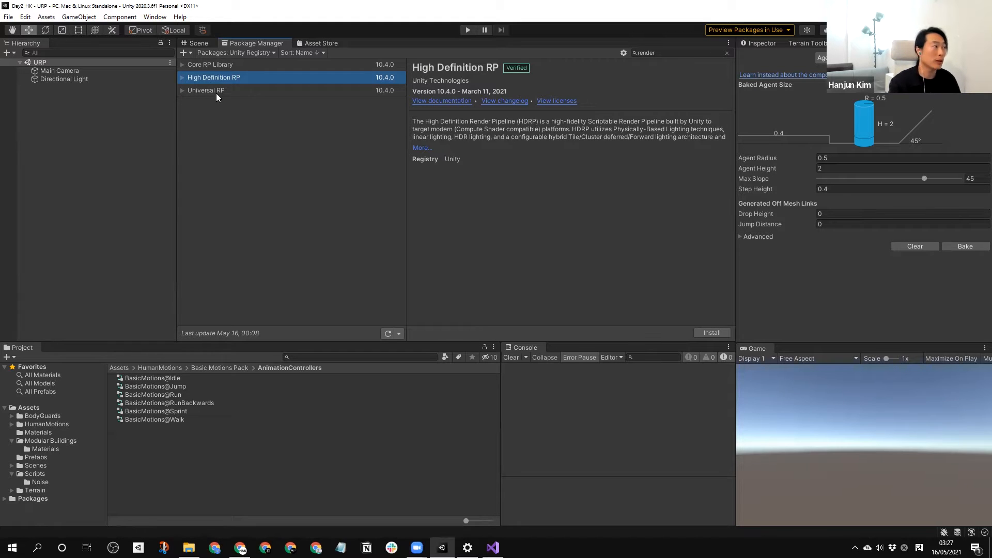
click(217, 93)
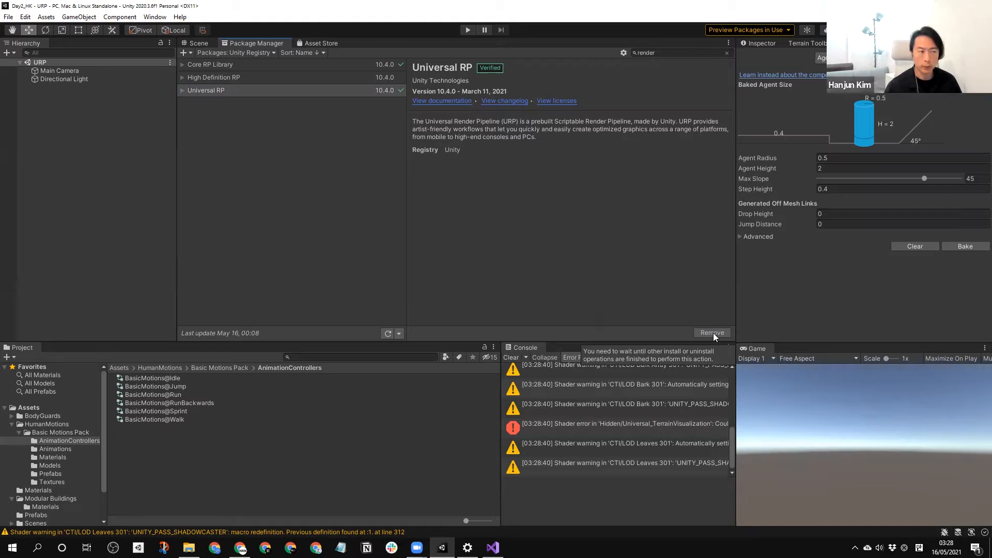
Step: Return to the scene with its console messages cleared and collapse the HumanMotions asset folder
click(198, 44)
click(510, 357)
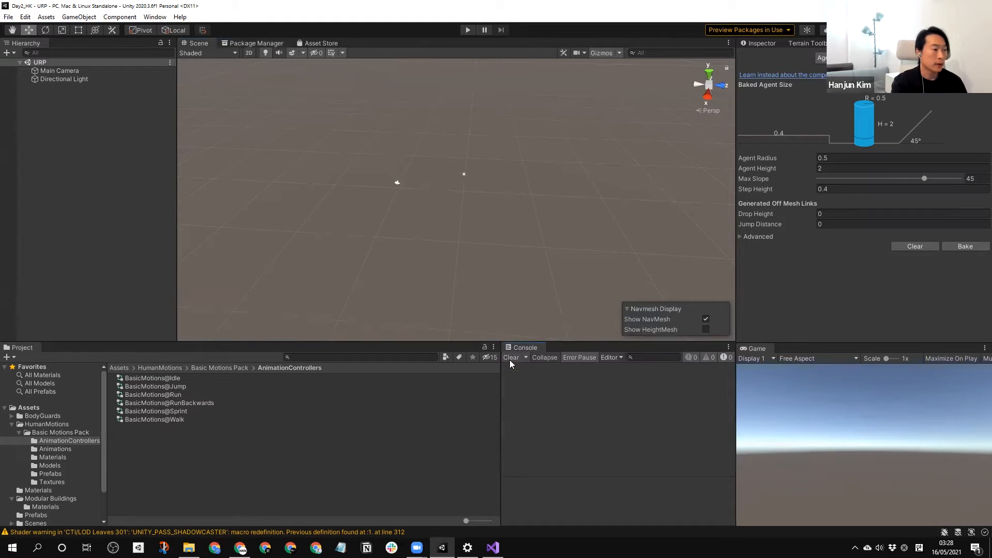
click(774, 46)
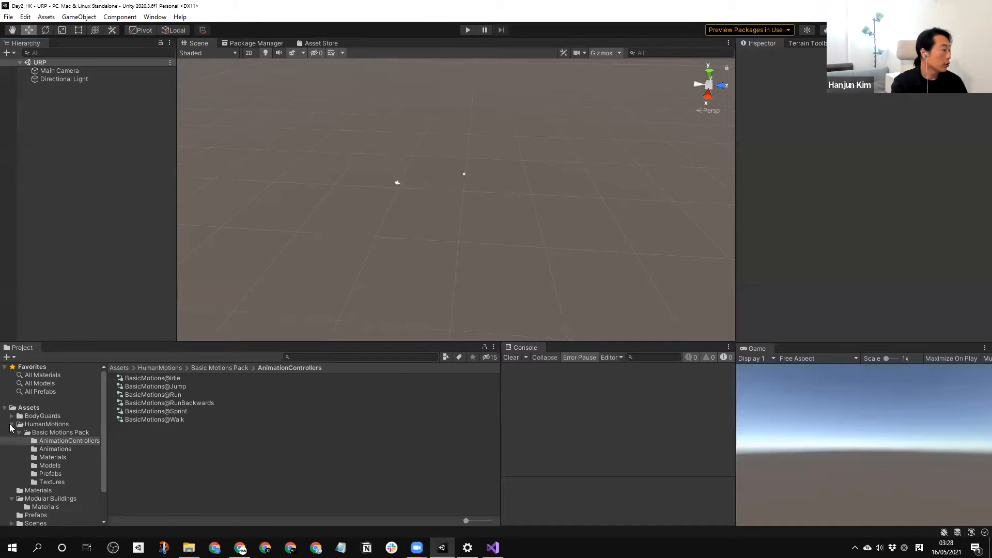
click(11, 425)
Step: Open the Unity Asset Store website and search it for "lowpoly parl"
click(319, 44)
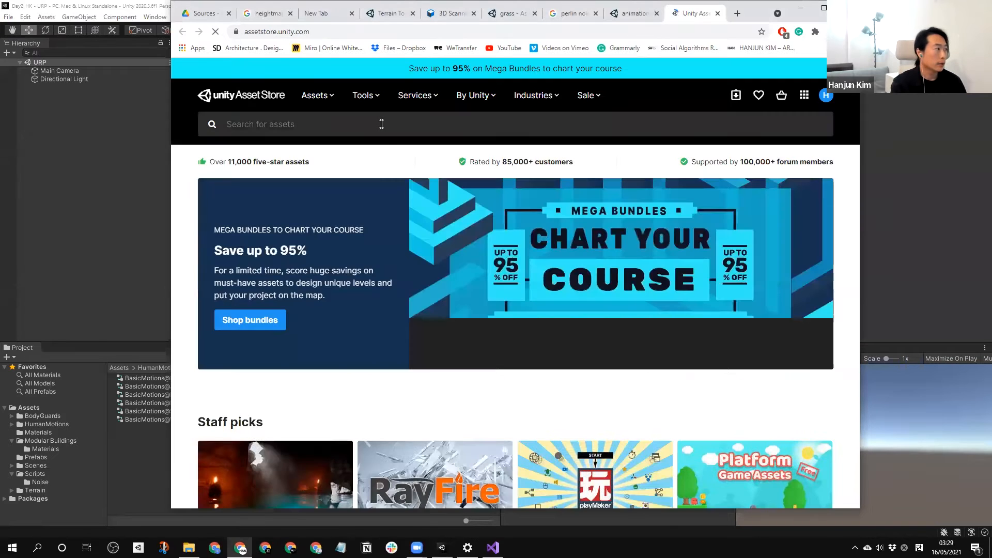
click(382, 124)
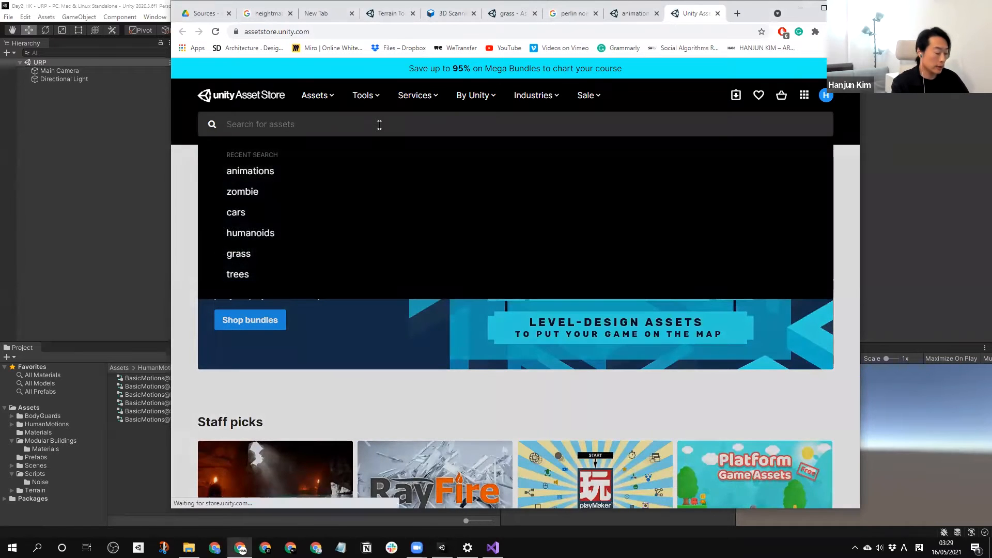
text(P)
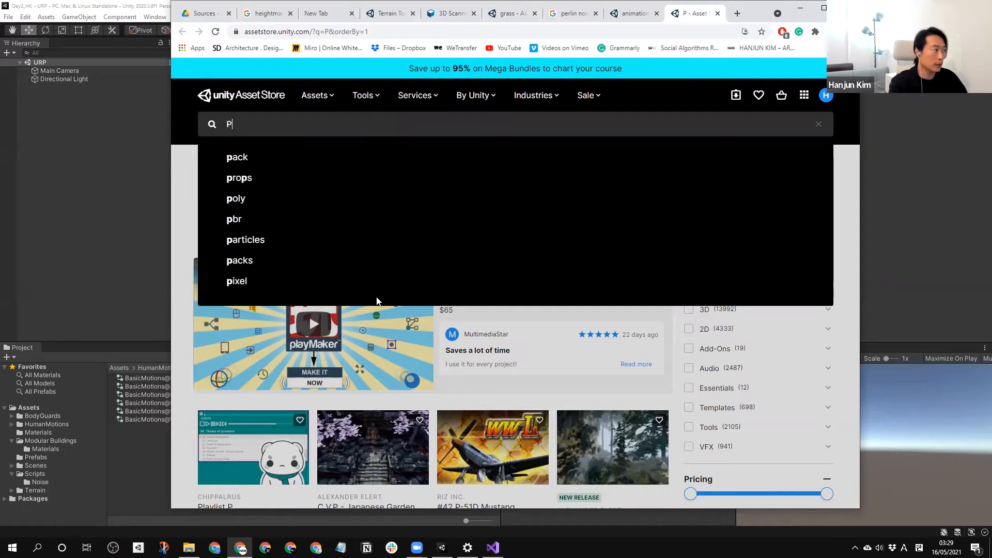
text(ol)
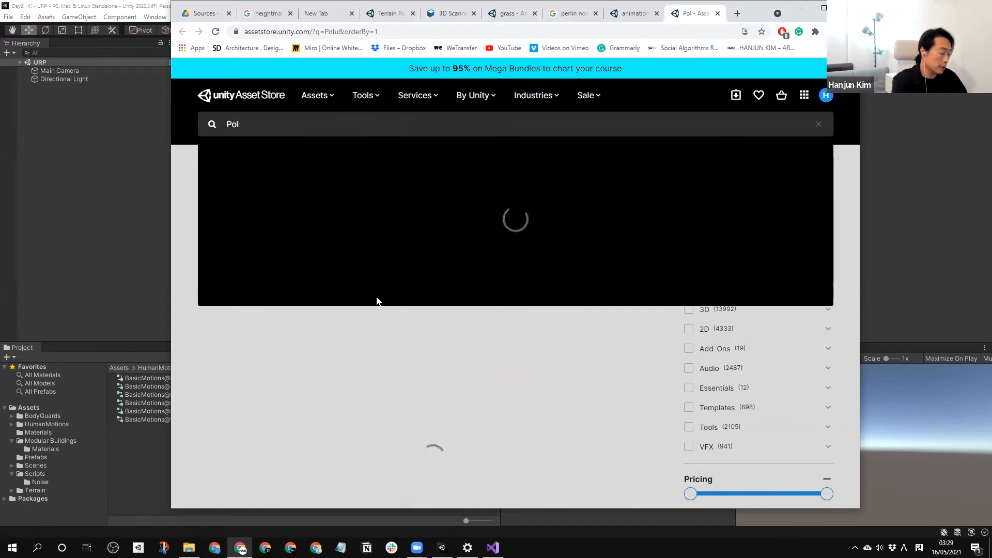
text(y)
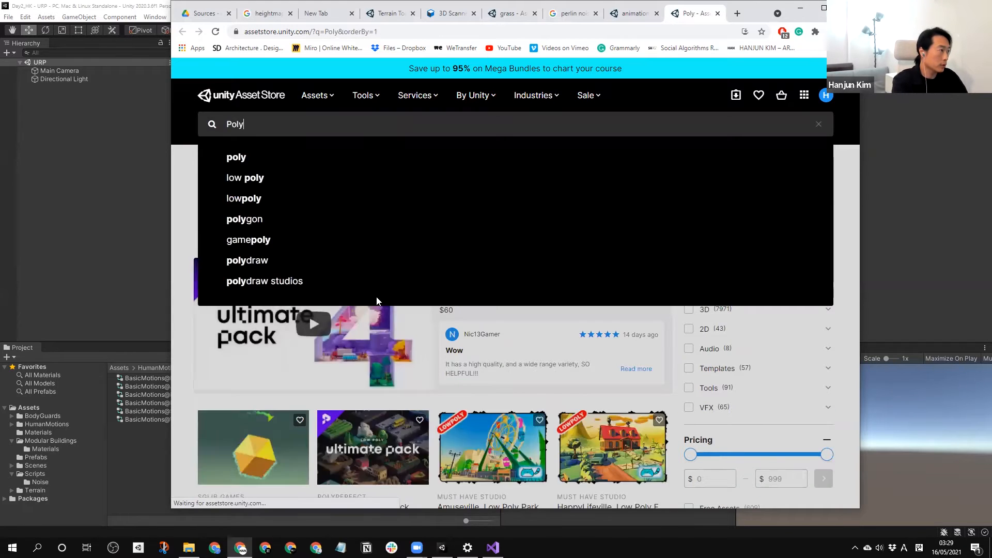
key(BackSpace)
key(BackSpace)
key(BackSpace)
key(BackSpace)
text(low)
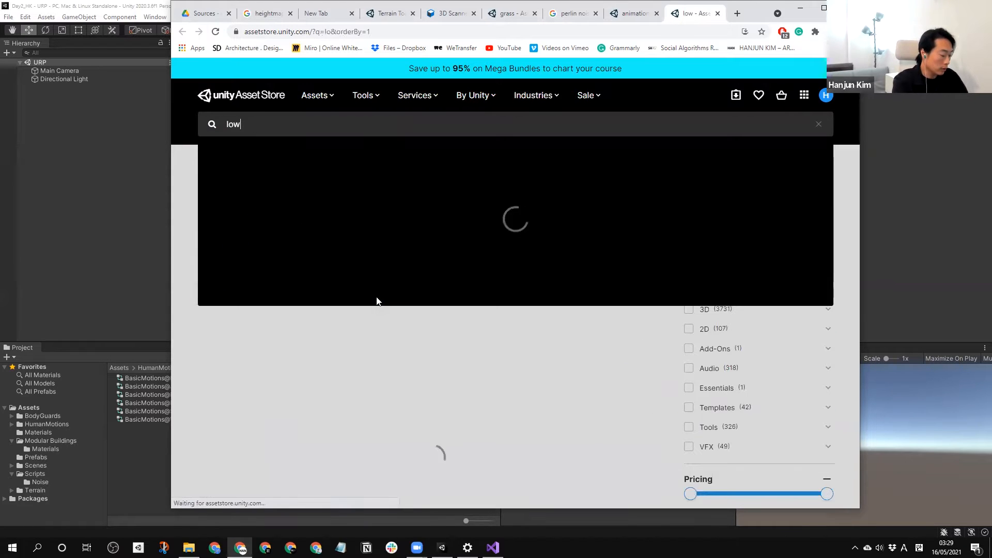
text(poly par)
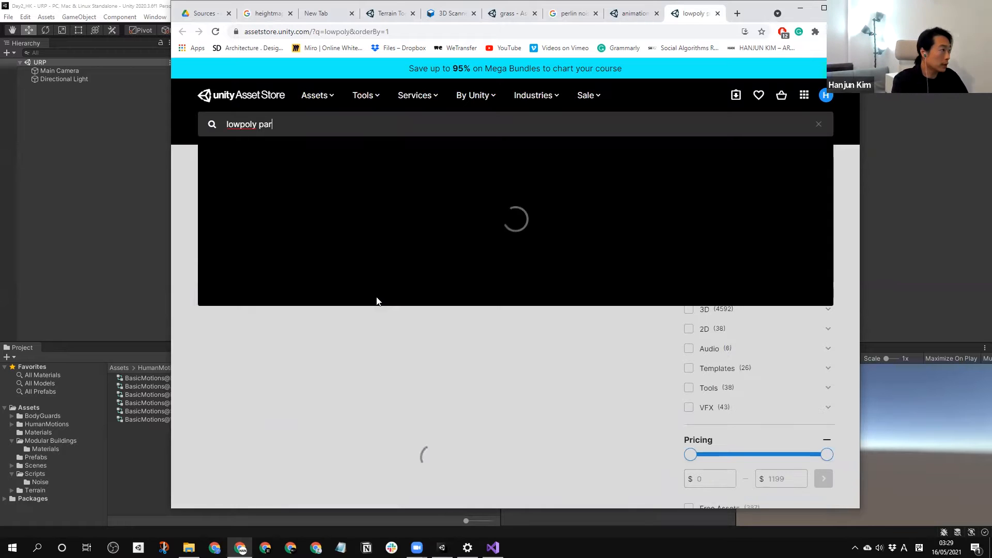
text(l)
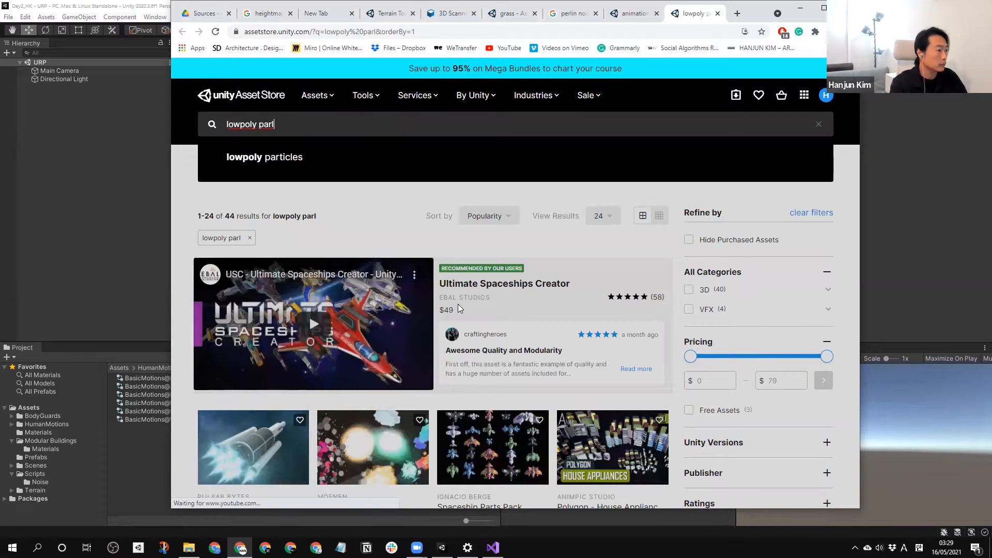
Step: Limit the results to free assets and correct the search to "lowpoly park"
click(689, 411)
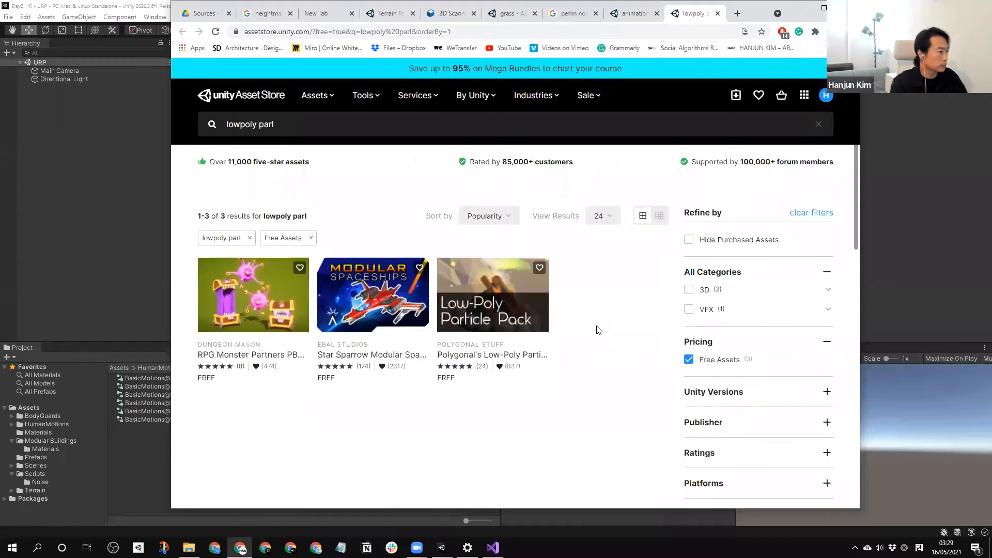
click(275, 125)
key(BackSpace)
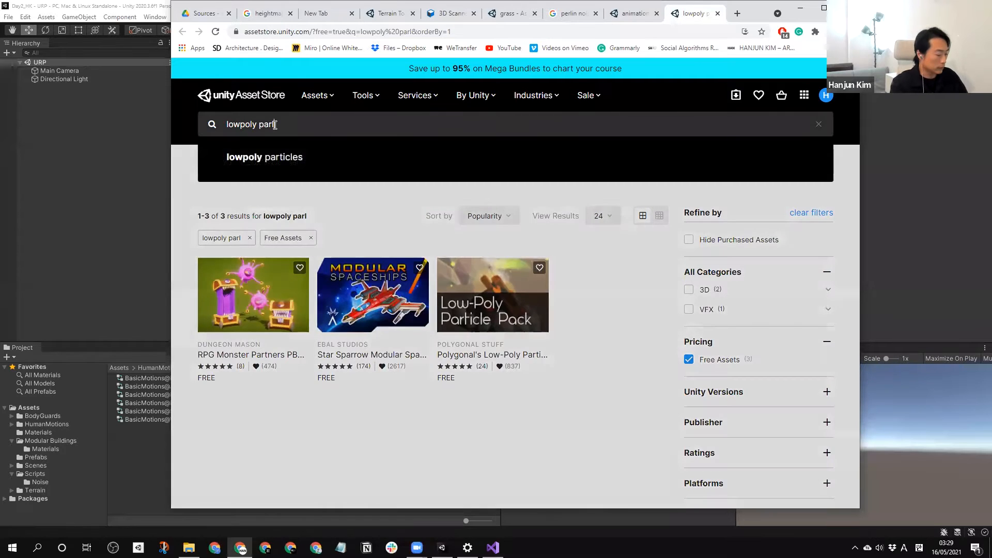
text(k)
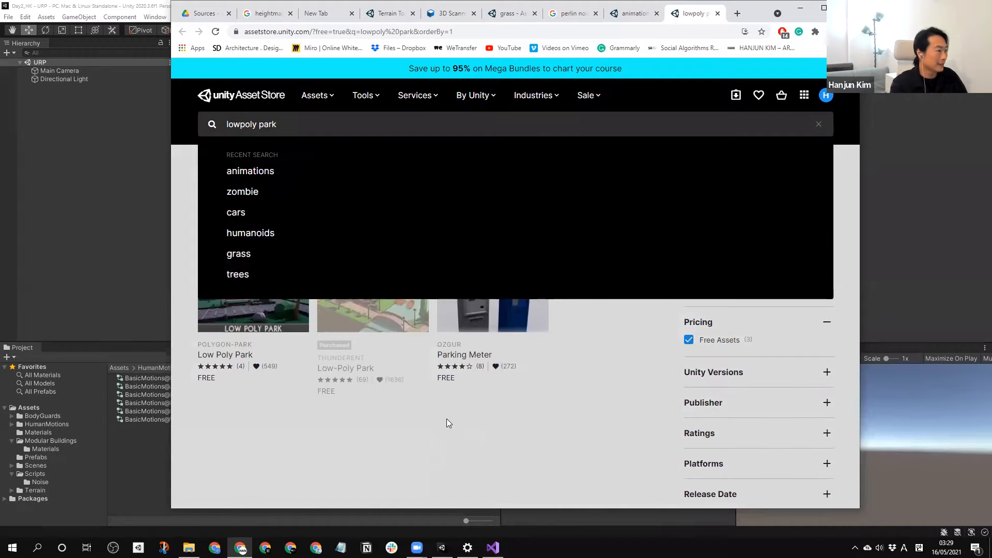
key(Return)
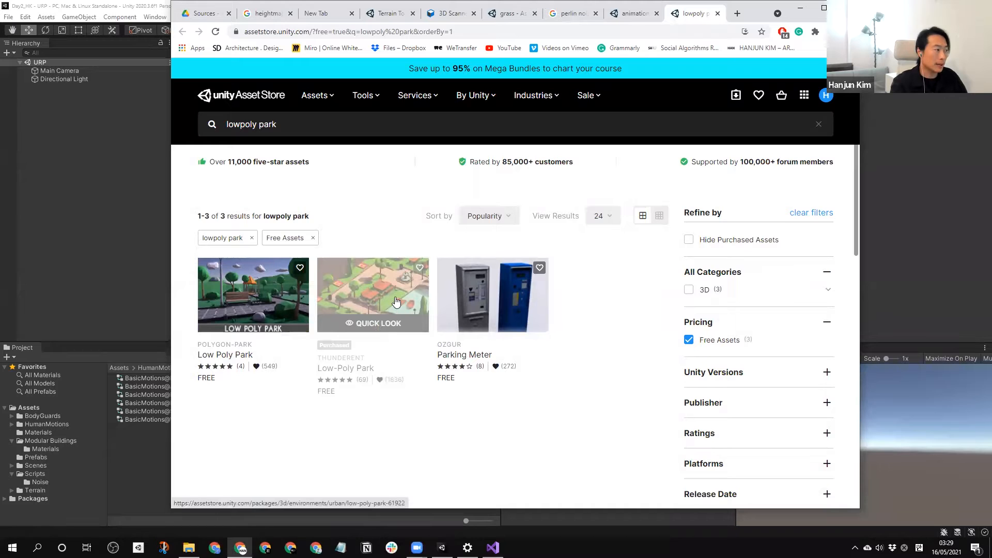
Step: Open the free Low-Poly Park asset by Thunderent from the store in the Unity editor and import that package
click(396, 302)
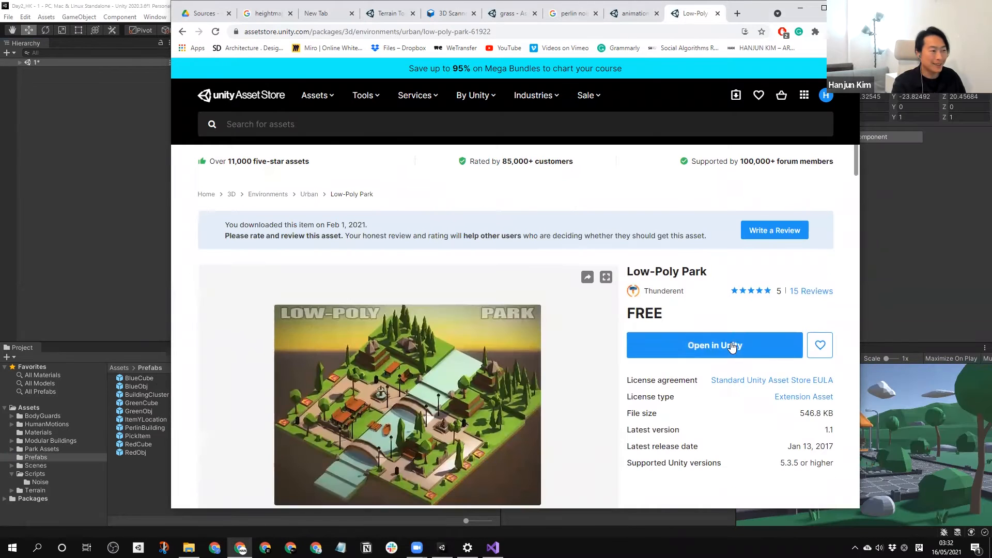
click(731, 346)
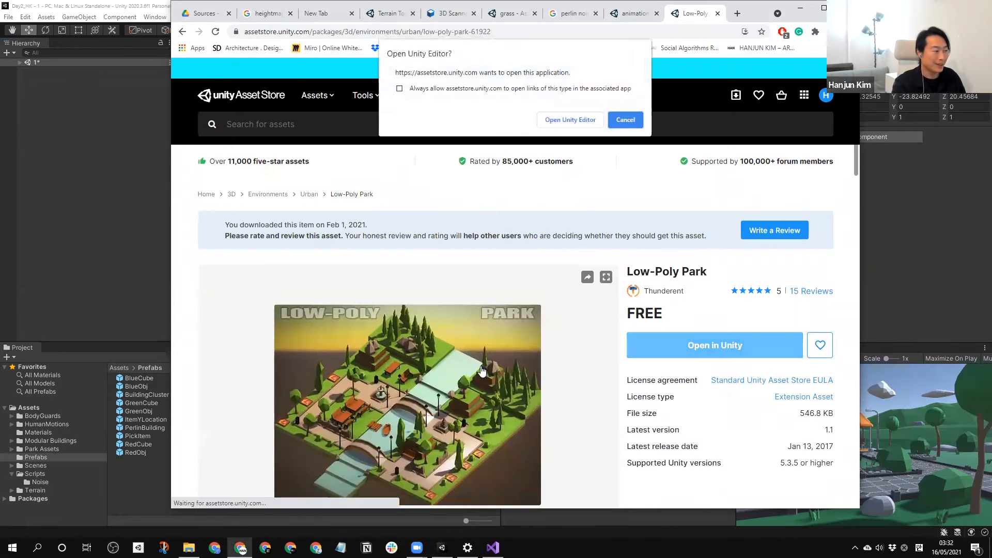
click(570, 120)
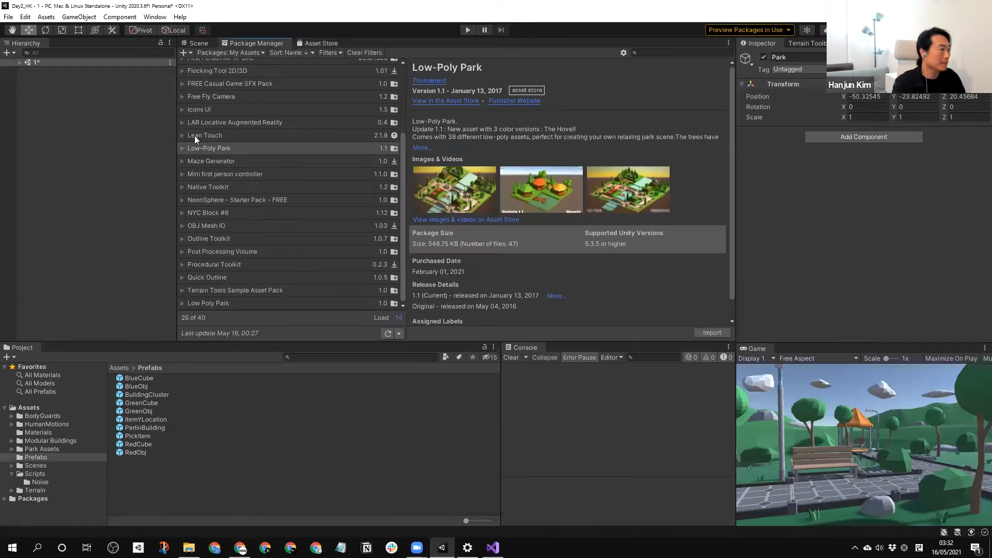
click(228, 305)
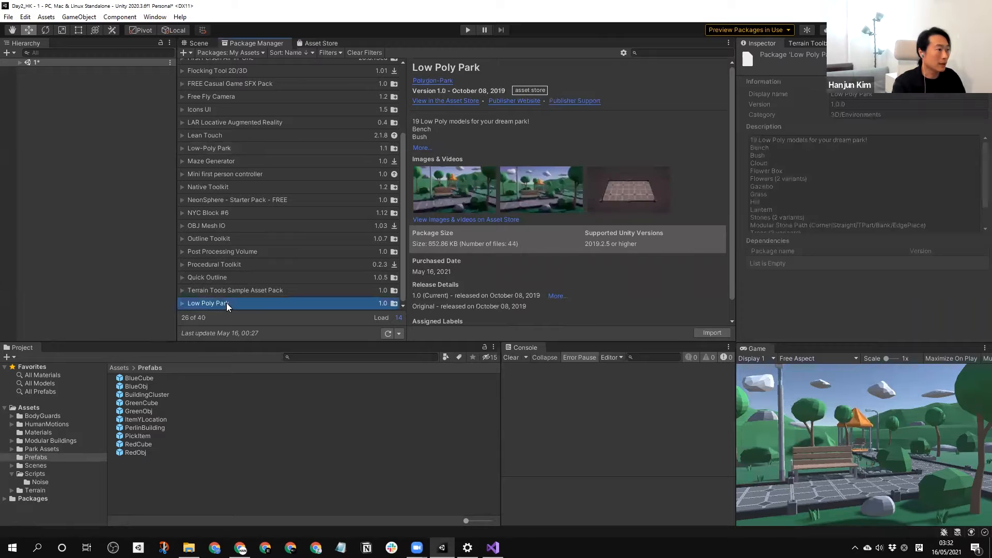
click(221, 152)
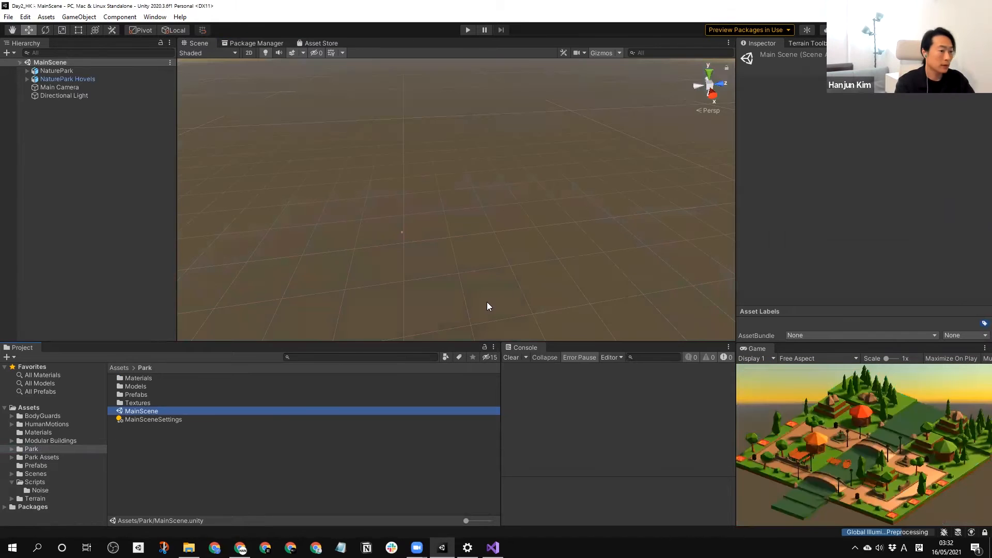
Step: Examine the low-poly park model in the imported MainScene from near and far
scroll(469, 208, down, 10)
scroll(501, 217, up, 10)
scroll(344, 209, down, 6)
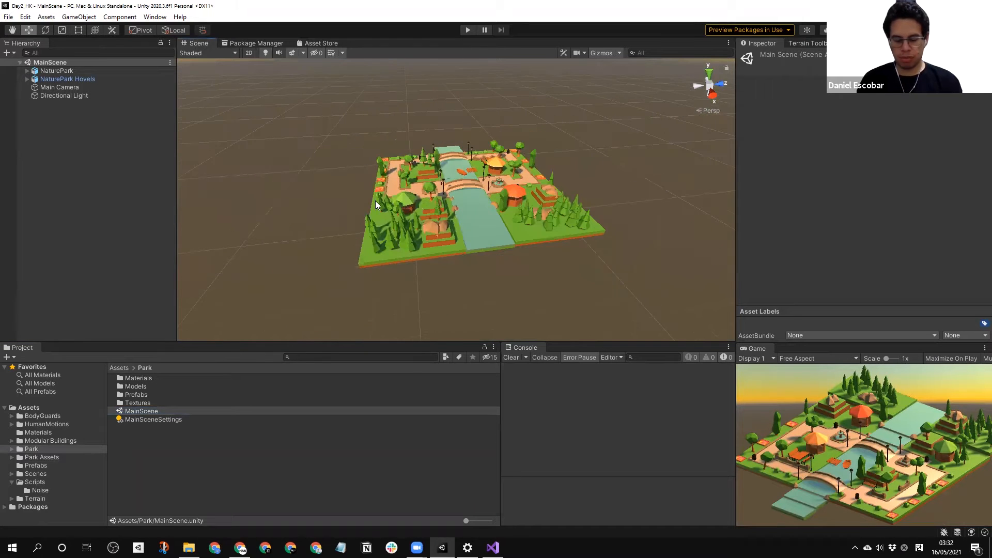
scroll(572, 237, up, 5)
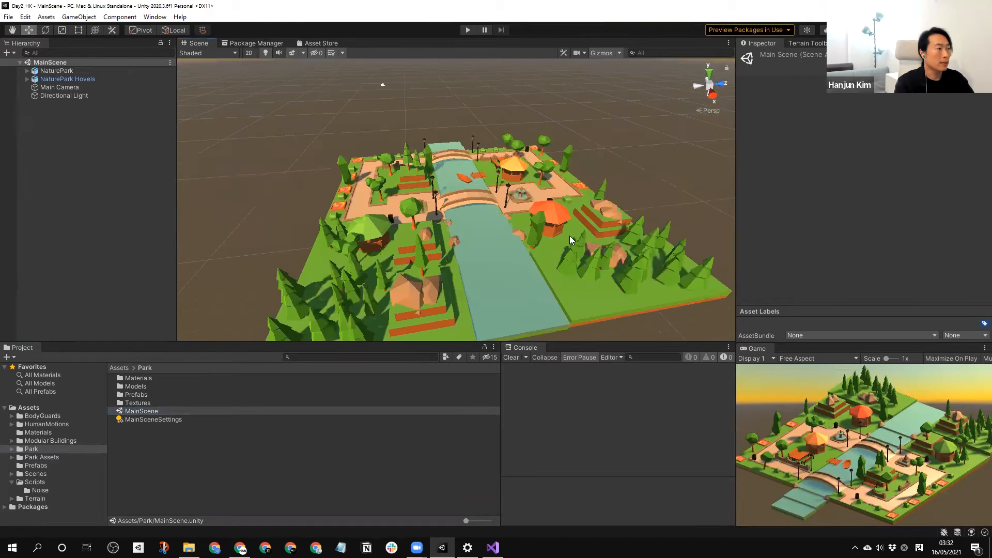
scroll(568, 234, down, 3)
middle_drag(586, 240, 574, 226)
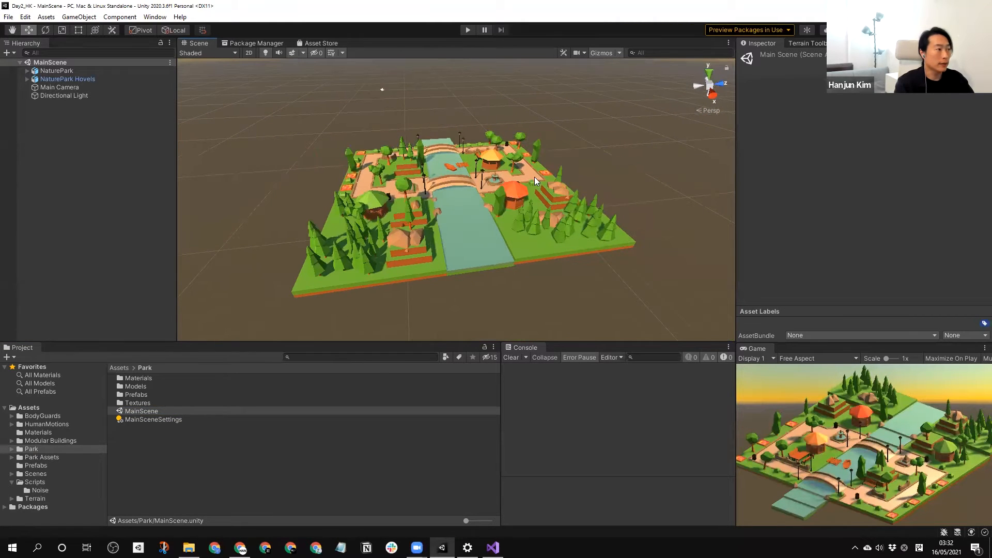
click(81, 163)
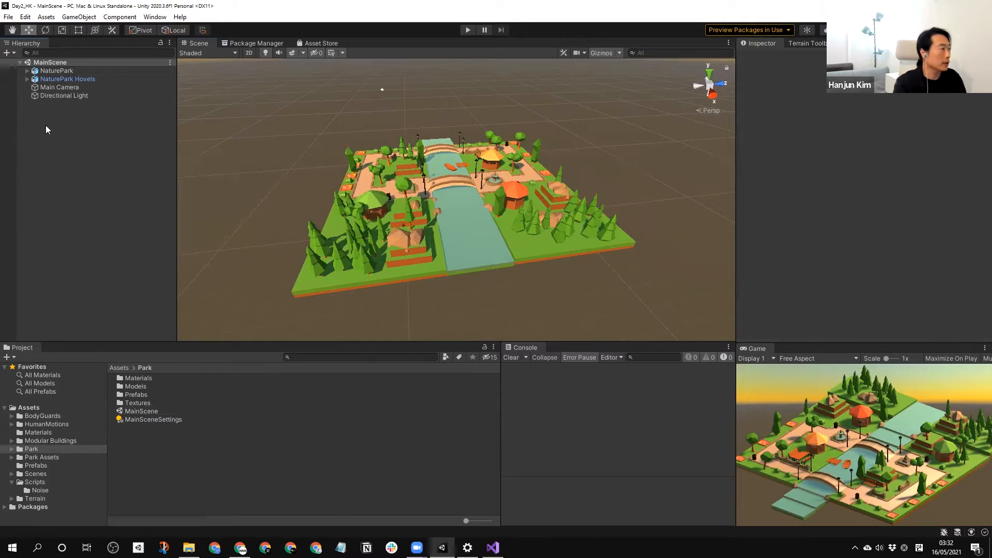
drag(640, 296, 258, 101)
click(81, 111)
Step: Create an empty object named Park in the MainScene hierarchy
click(56, 79)
ctrl+click(56, 71)
right_click(59, 151)
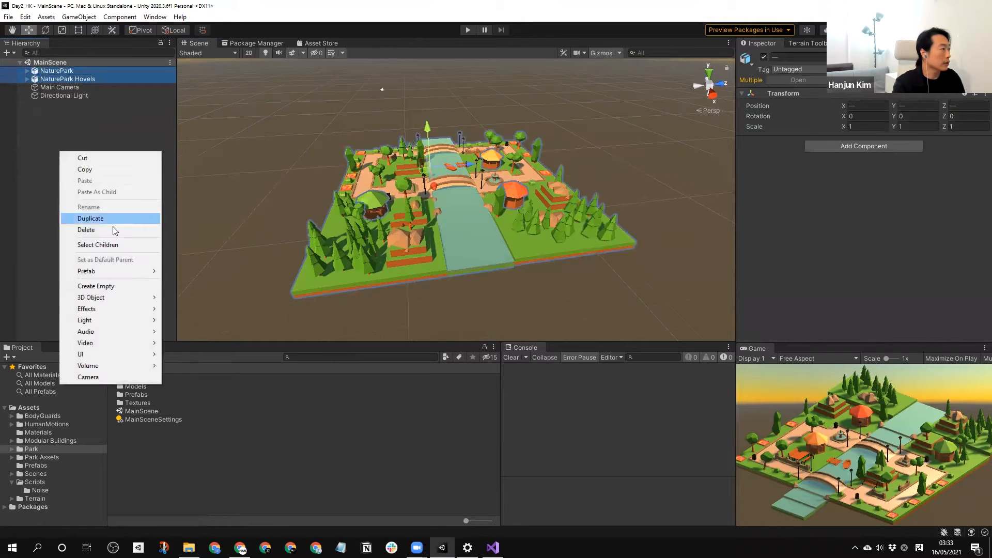
click(54, 244)
right_click(82, 192)
click(93, 319)
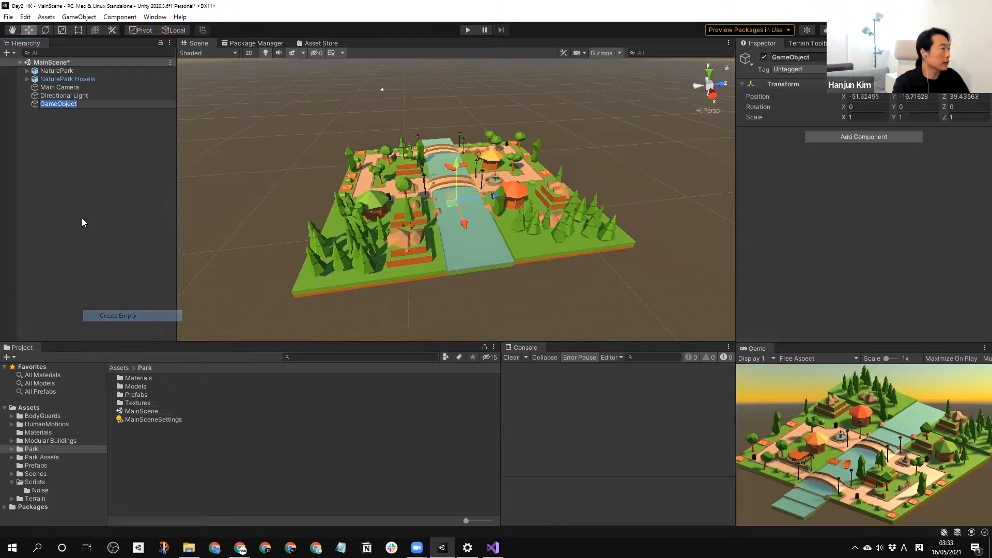
text(Park)
key(Return)
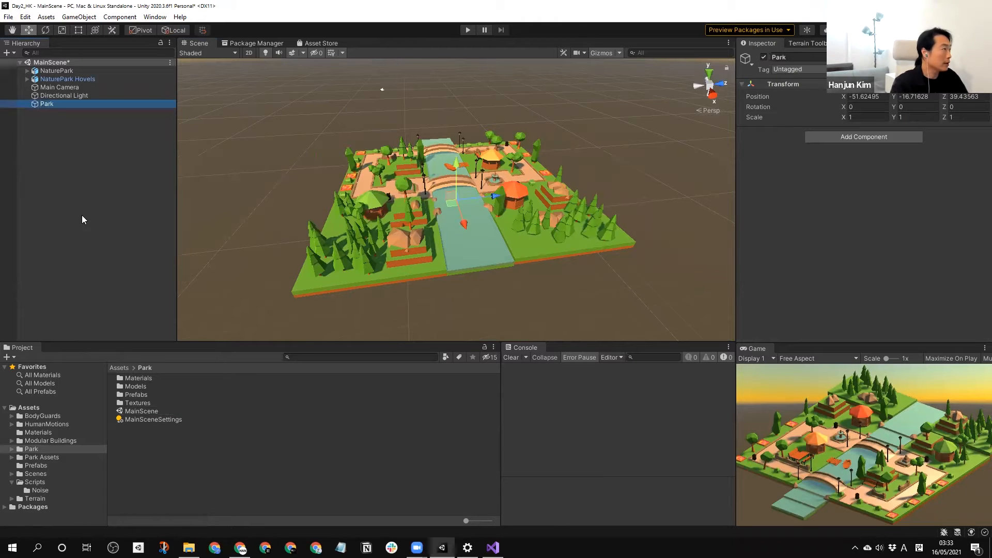
Step: Try to group NaturePark and NaturePark Hovels together under the empty Park object
click(82, 215)
click(55, 79)
ctrl+click(55, 71)
mouse_move(55, 71)
mouse_down()
mouse_move(50, 104)
mouse_move(51, 73)
mouse_up()
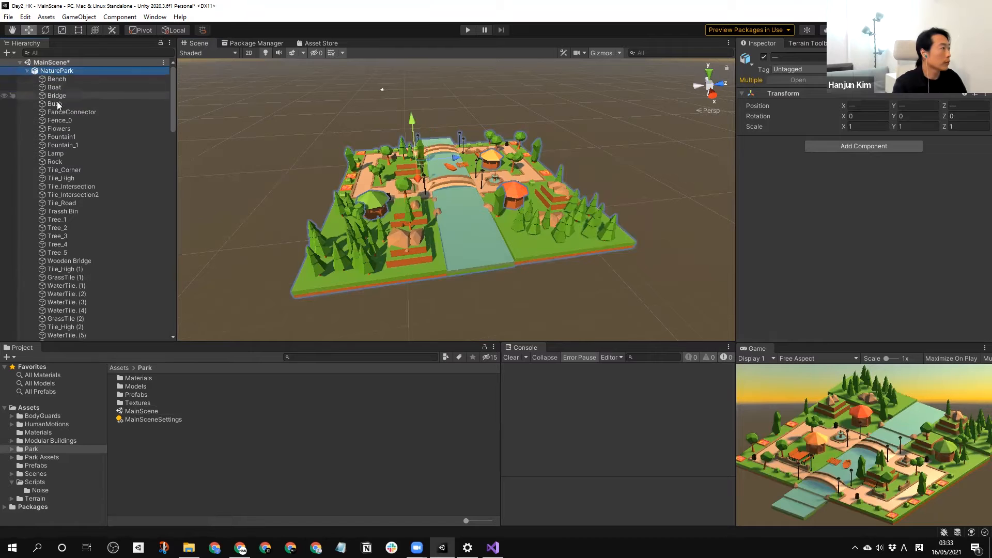
click(28, 71)
click(61, 111)
key(ctrl+z)
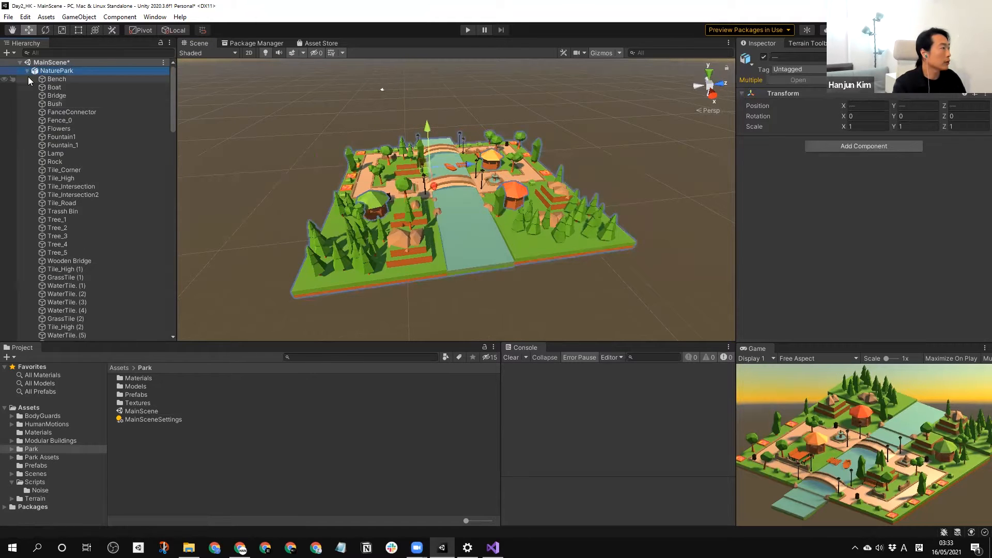
key(ctrl+z)
Step: Reset the Park object's transform and make NaturePark and NaturePark Hovels its children
click(62, 104)
right_click(776, 89)
click(798, 93)
click(67, 79)
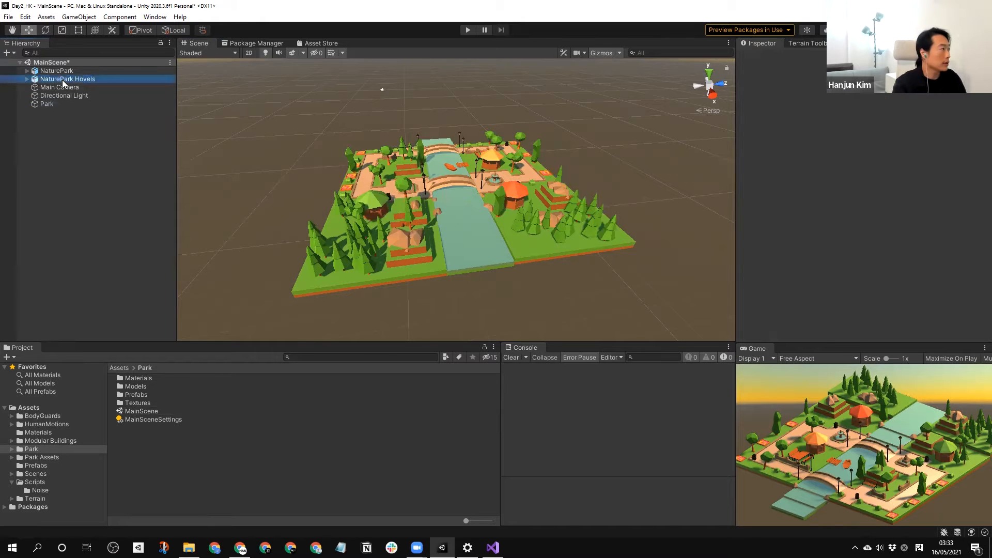
ctrl+click(52, 71)
drag(52, 77, 53, 106)
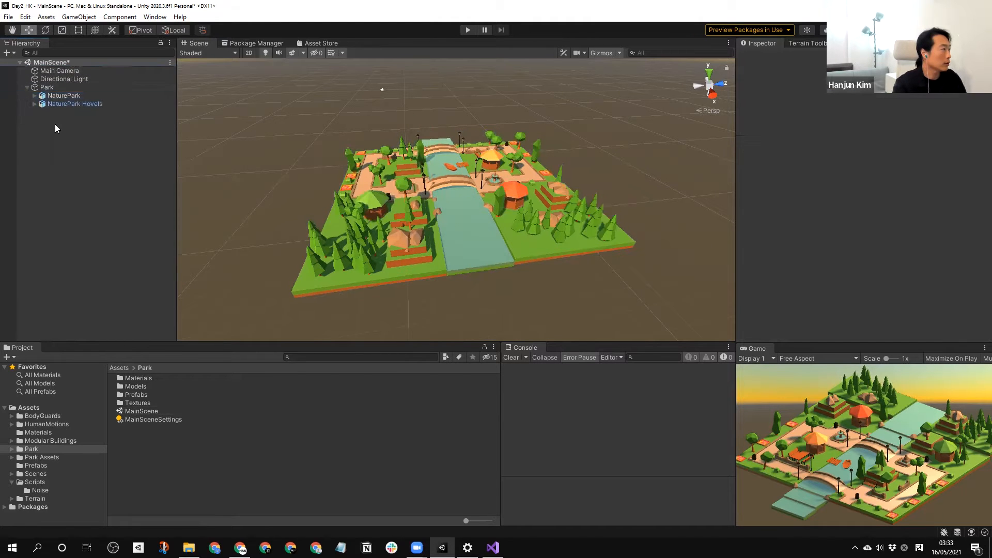
Step: Save the Park object with its children as a prefab in the project's Prefabs folder
click(36, 466)
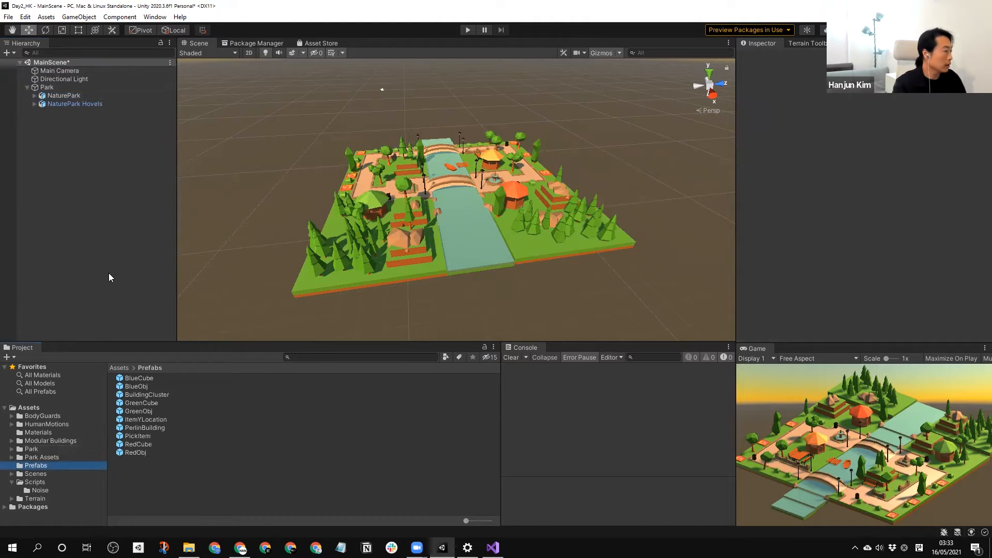
click(27, 88)
drag(46, 87, 179, 488)
click(205, 473)
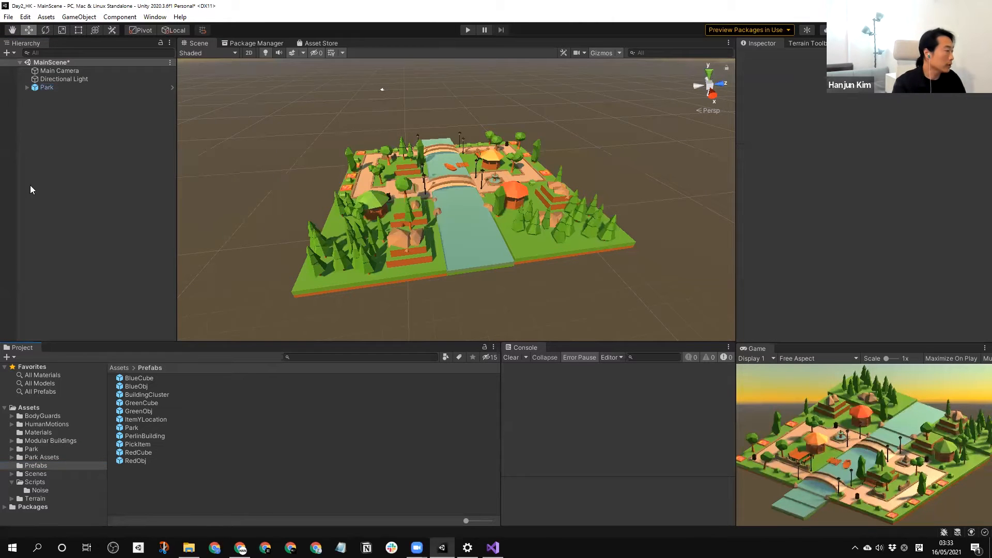
Step: Open the URP scene from the Scenes folder without saving the changes made to MainScene
click(36, 474)
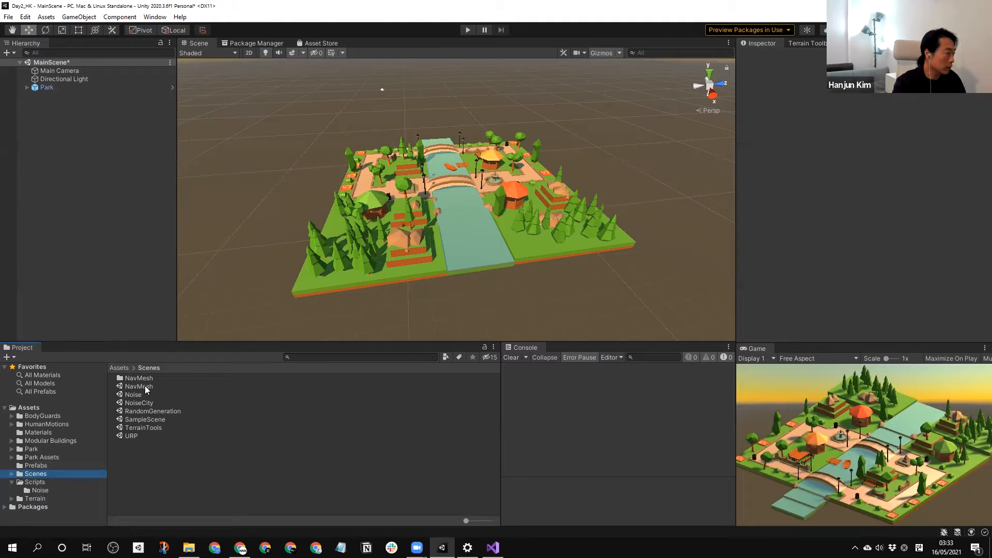
double_click(129, 436)
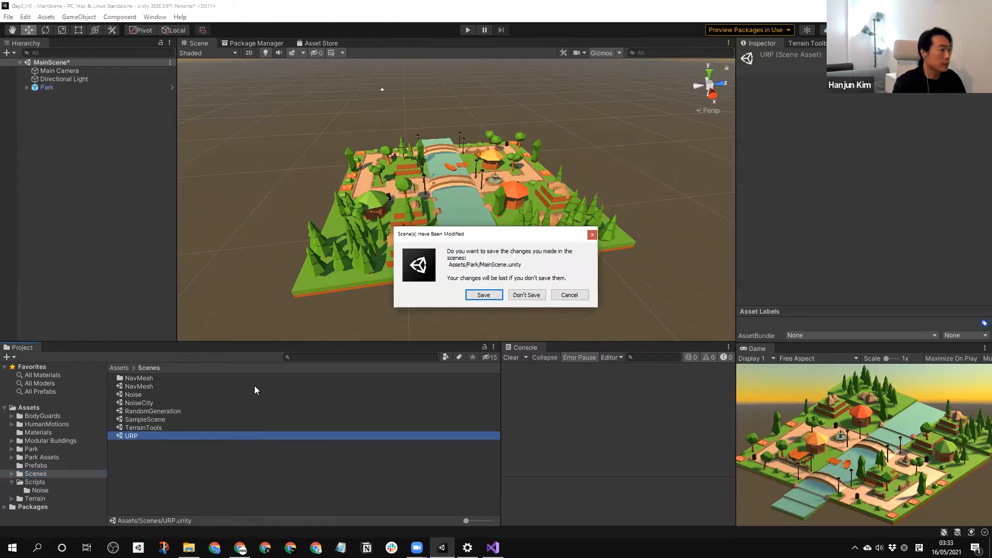
click(528, 297)
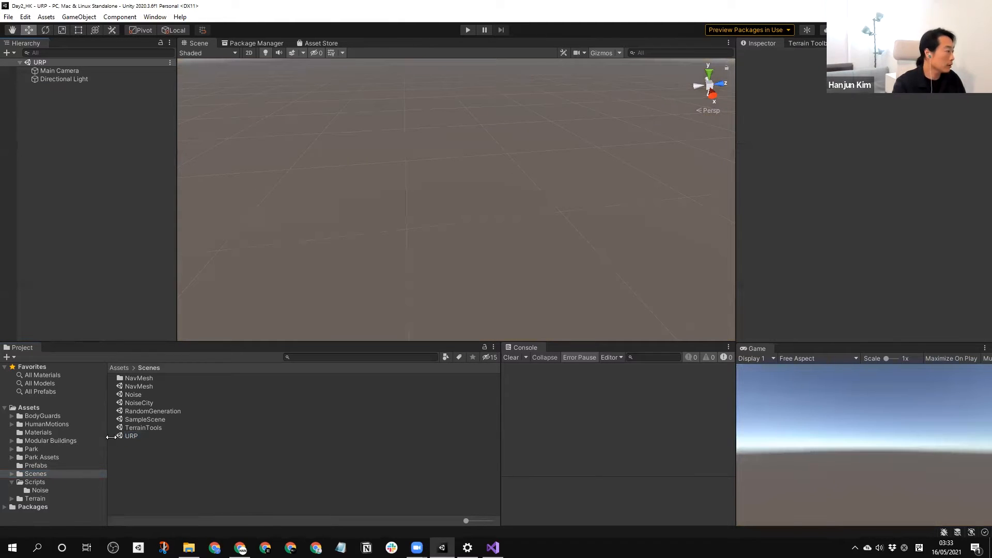
Step: Add the Park prefab to the URP scene and reset its transform
click(31, 449)
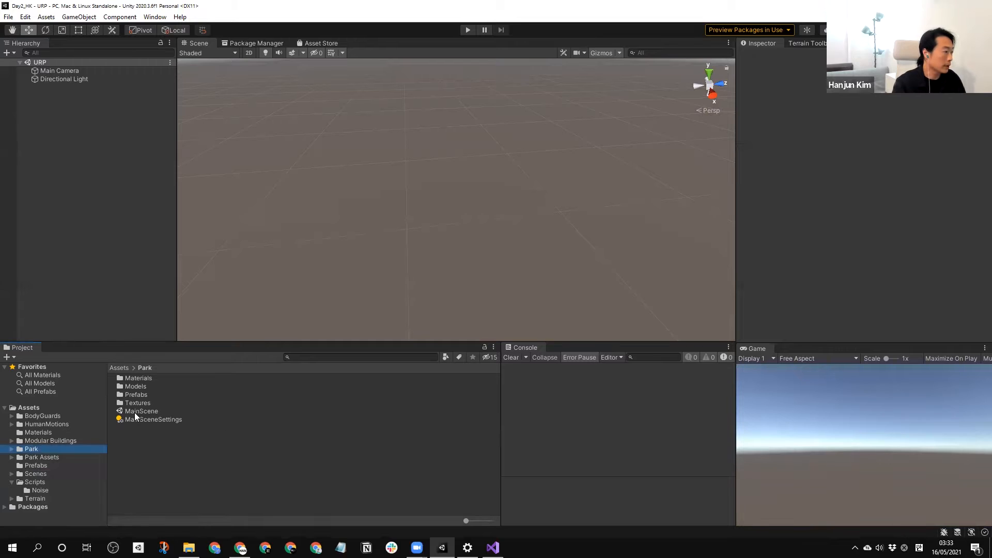
click(38, 467)
drag(129, 427, 94, 211)
click(101, 188)
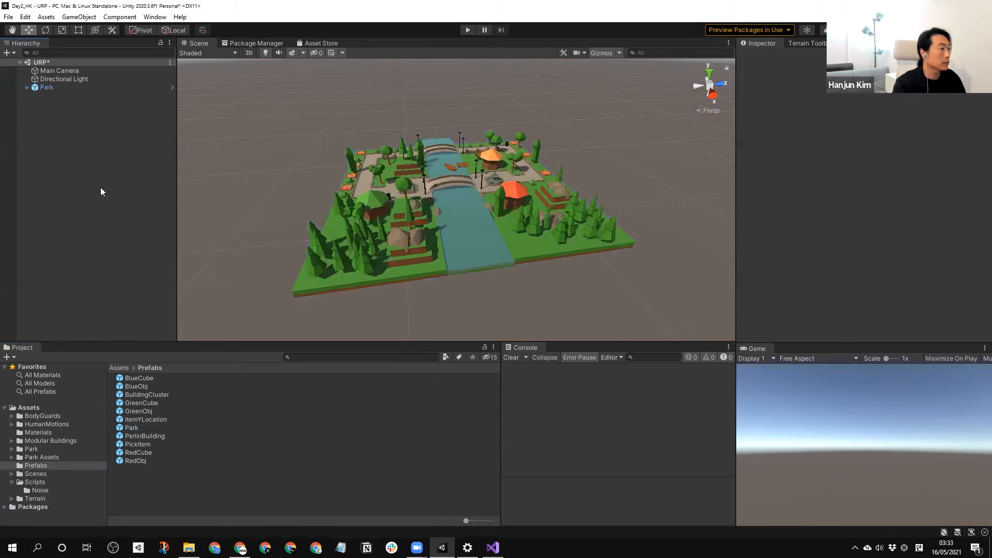
click(50, 89)
right_click(774, 91)
click(800, 99)
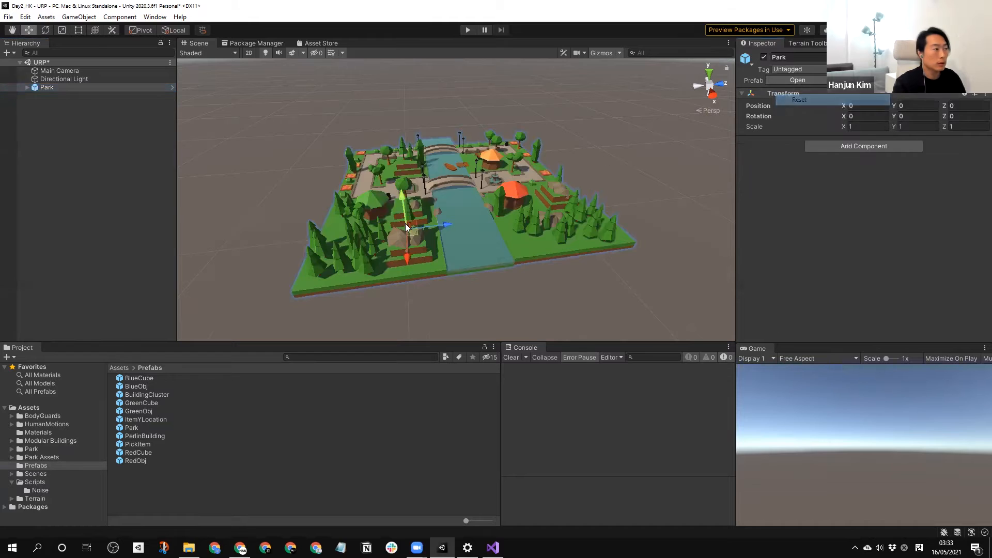
Step: Lower the NaturePark child through its Y position and set NaturePark Hovels' Y position to 0.89
scroll(404, 222, down, 3)
middle_drag(404, 223, 431, 231)
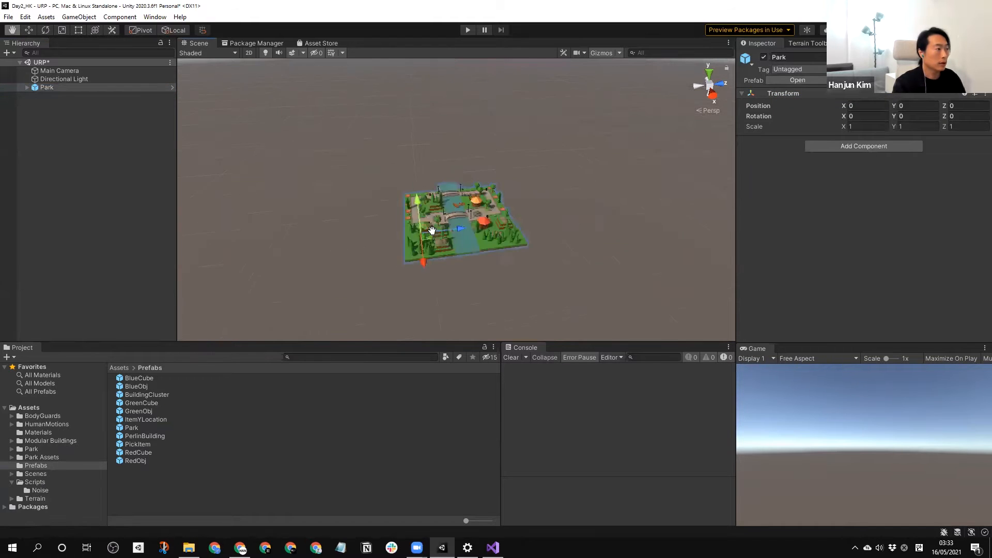
click(27, 88)
click(61, 96)
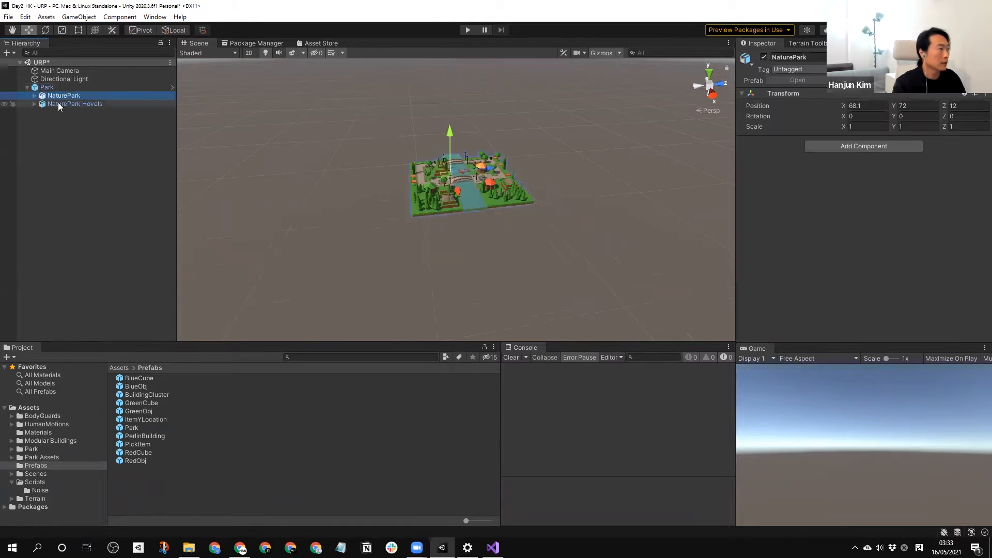
click(908, 106)
click(73, 131)
click(73, 104)
double_click(906, 105)
text(0.89)
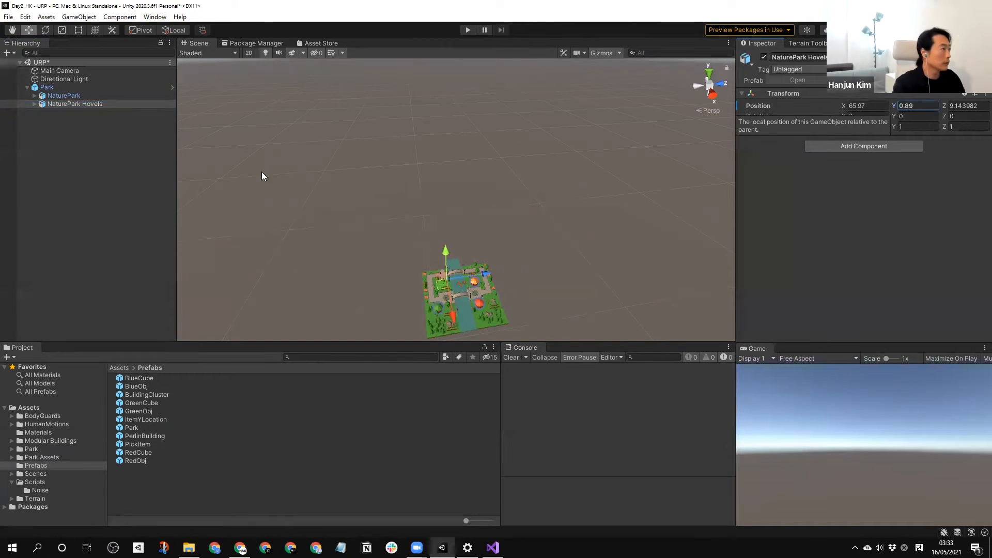
click(260, 181)
Step: Examine the park in the URP scene from several angles, including its trees, paths and flower beds up close
click(55, 85)
middle_drag(537, 249, 536, 239)
right_drag(532, 230, 515, 186)
middle_drag(506, 194, 512, 164)
scroll(511, 164, up, 3)
right_drag(512, 164, 351, 284)
scroll(528, 282, up, 5)
alt+drag(528, 282, 620, 263)
scroll(621, 262, down, 4)
scroll(612, 235, up, 8)
middle_drag(620, 263, 584, 227)
scroll(584, 226, down, 10)
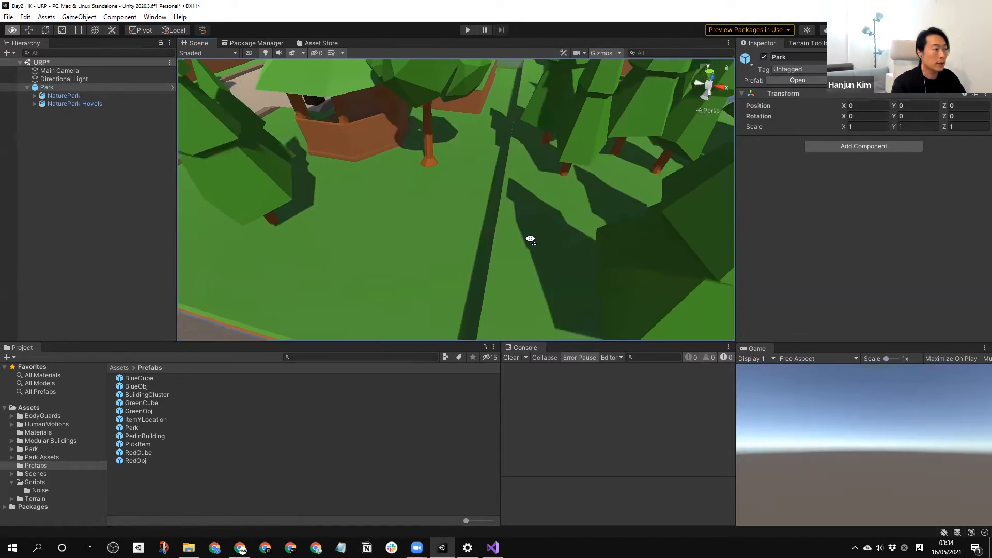
middle_drag(523, 207, 577, 217)
mouse_move(396, 248)
middle_down()
mouse_move(499, 240)
mouse_move(490, 250)
mouse_move(563, 202)
middle_up()
alt+drag(352, 262, 382, 254)
middle_drag(382, 253, 443, 229)
scroll(441, 242, up, 5)
scroll(444, 228, down, 10)
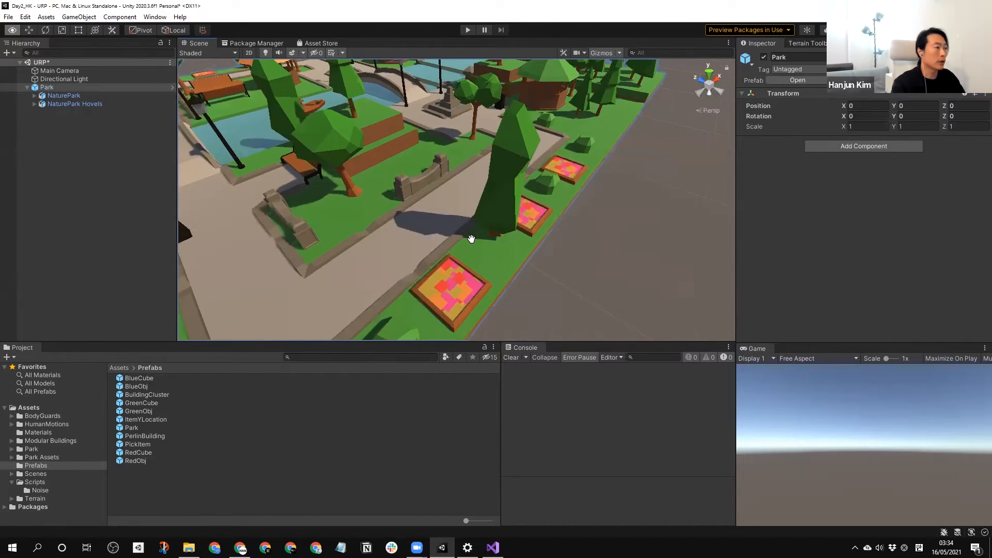
Step: Frame the park's paths, bridge and benches in the scene view and align the Main Camera with that view
mouse_move(468, 229)
alt+mouse_down()
mouse_move(463, 236)
mouse_move(464, 211)
alt+mouse_up()
scroll(463, 236, down, 3)
middle_drag(464, 211, 496, 226)
scroll(502, 234, up, 3)
click(111, 201)
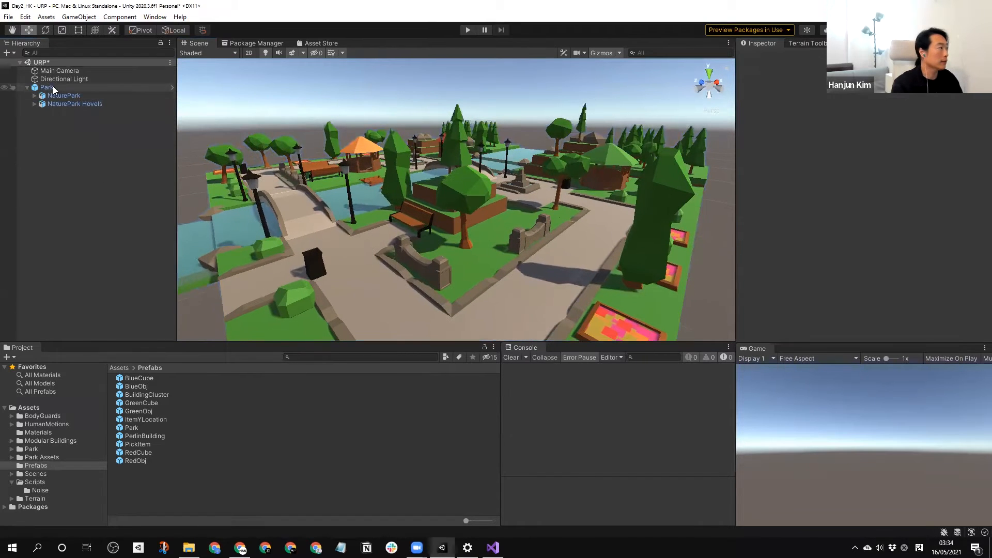
click(59, 70)
key(ctrl+s)
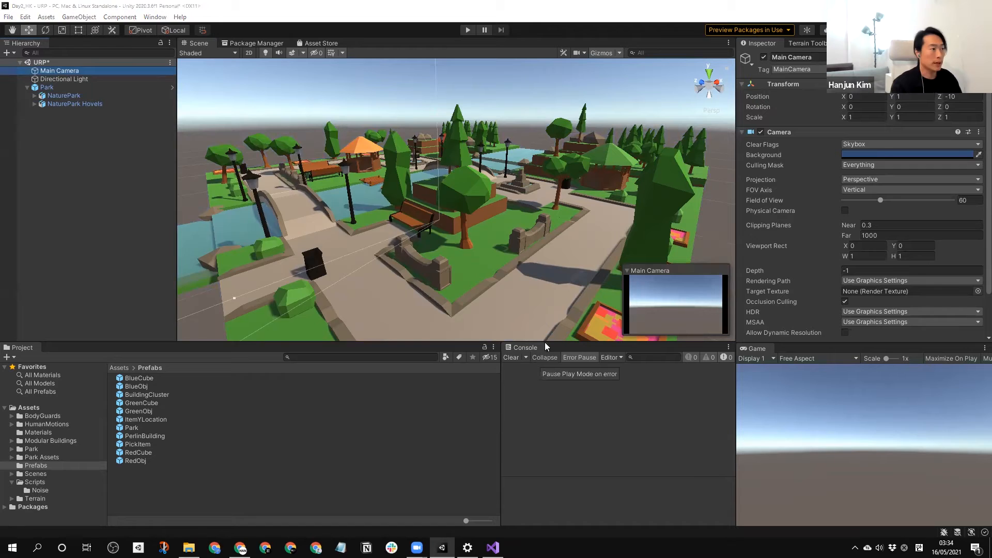
click(492, 402)
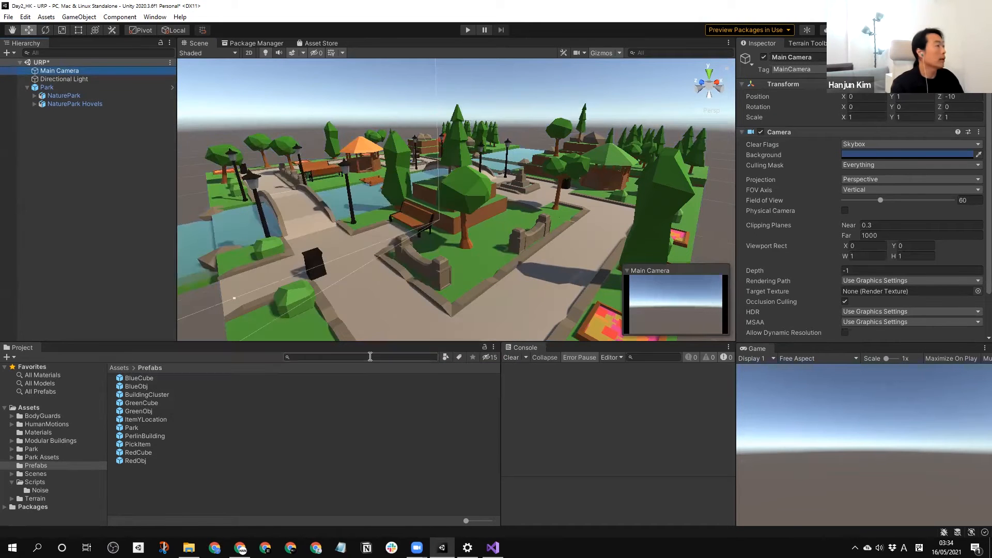
key(ctrl+shift+f)
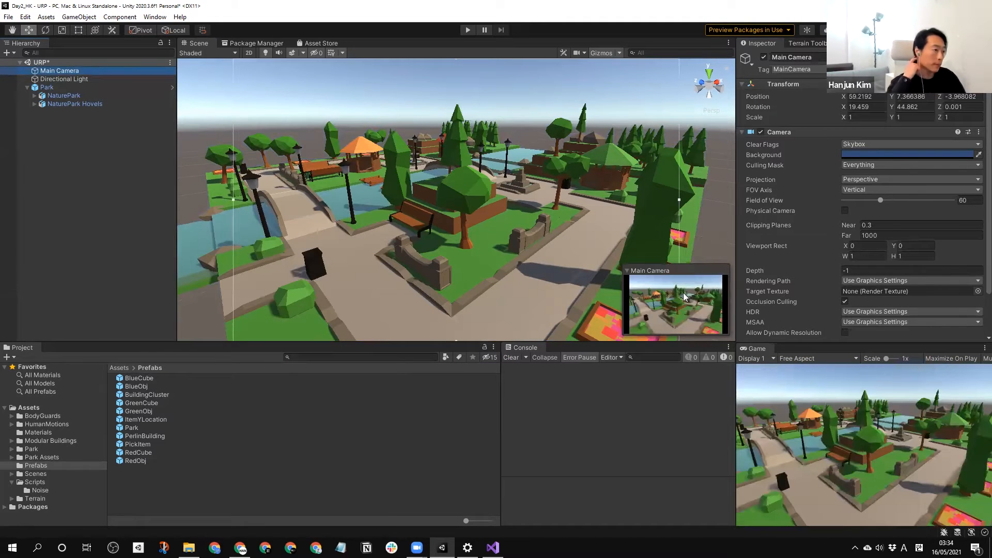
click(459, 113)
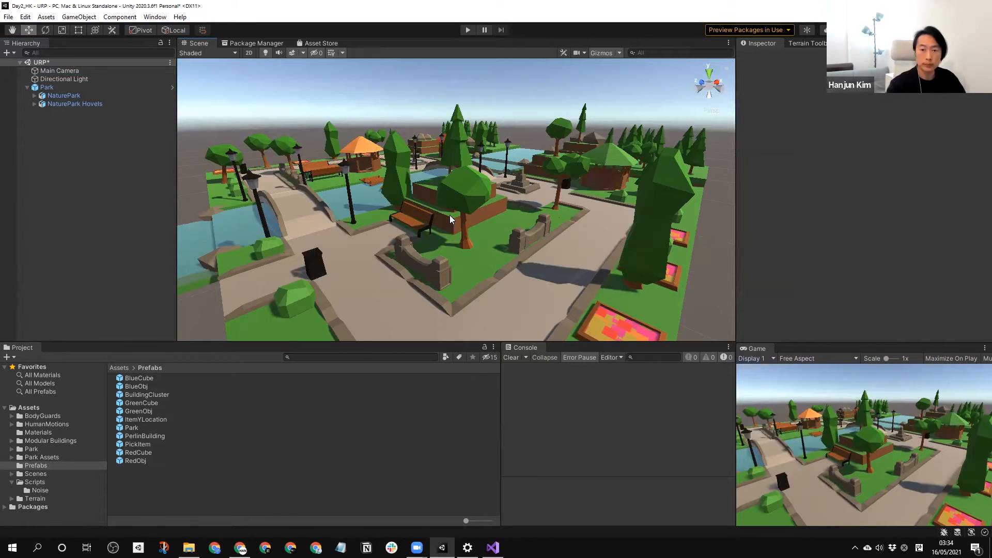
Step: Collapse the Park hierarchy, open the Lighting window and dock it alongside the Inspector
click(26, 87)
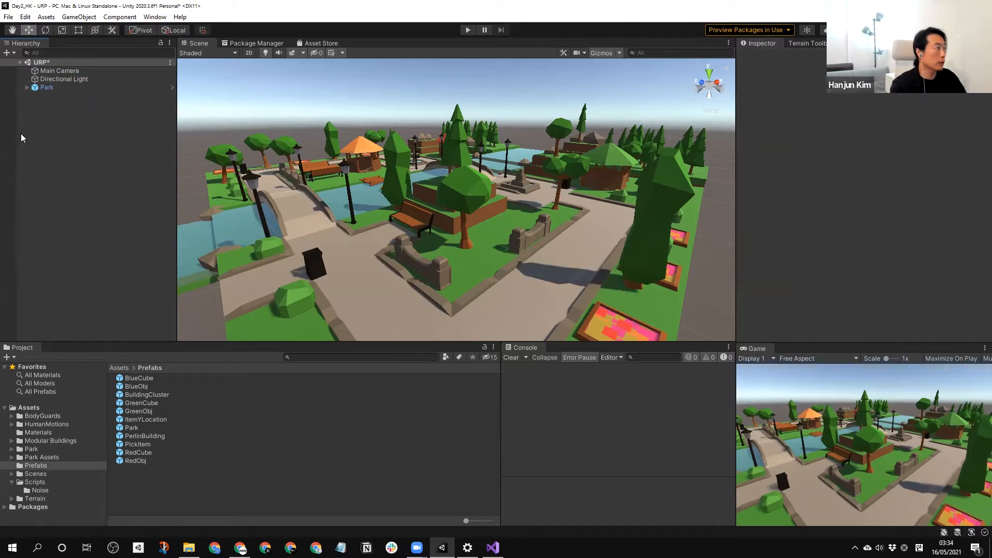
click(72, 81)
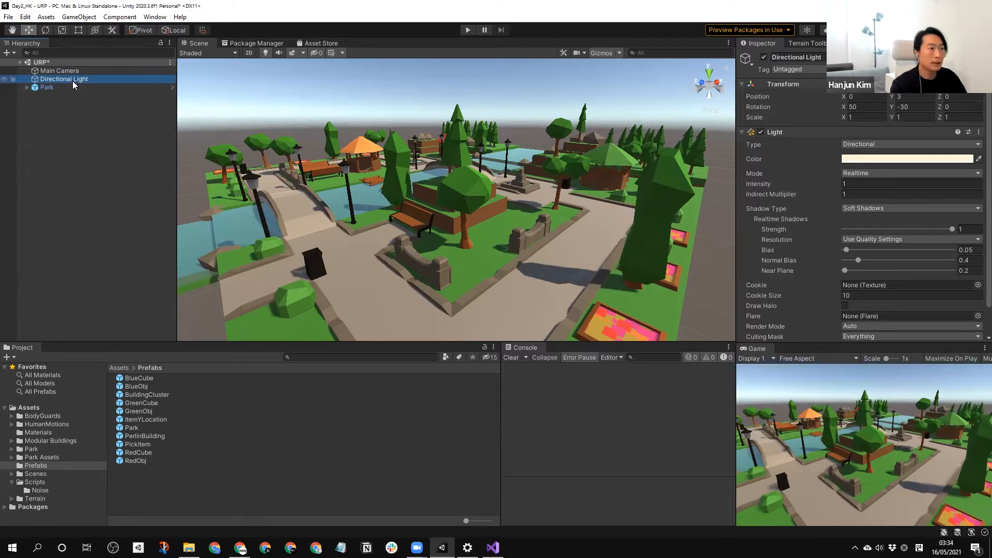
click(83, 123)
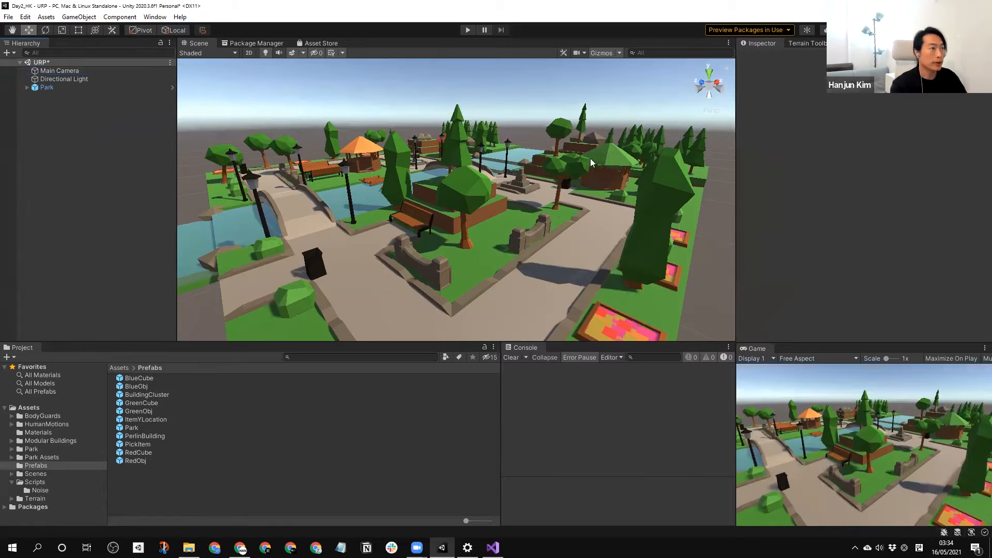
click(146, 17)
mouse_move(172, 44)
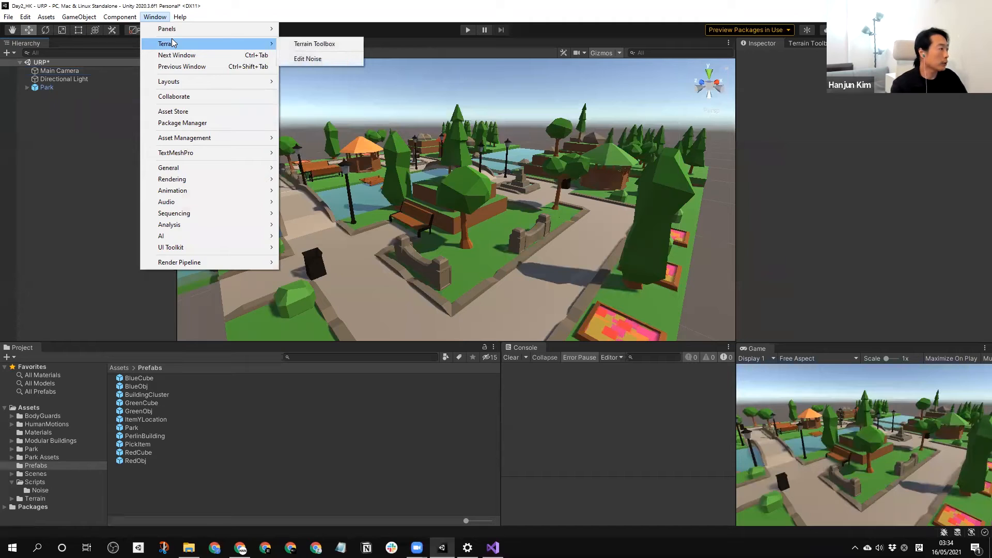
mouse_move(195, 171)
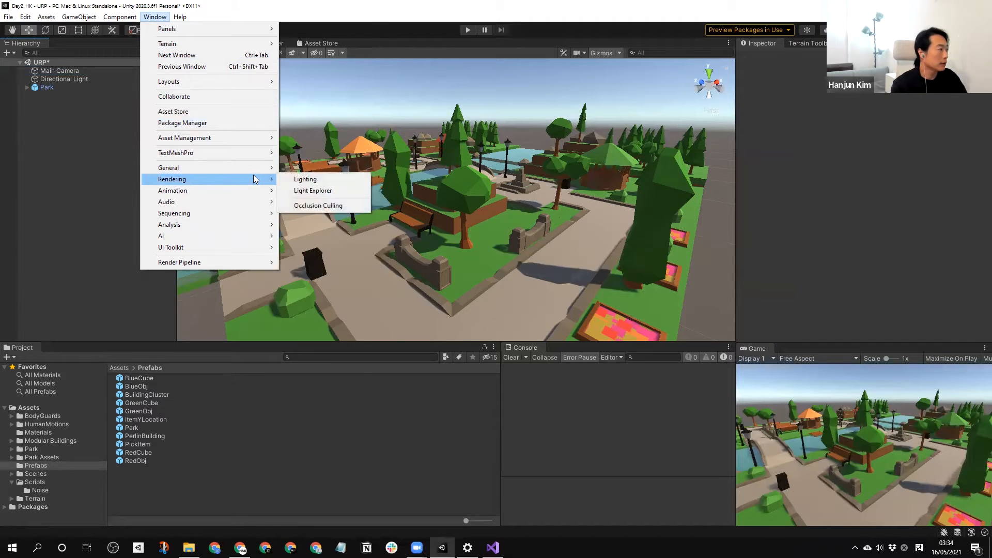
click(326, 179)
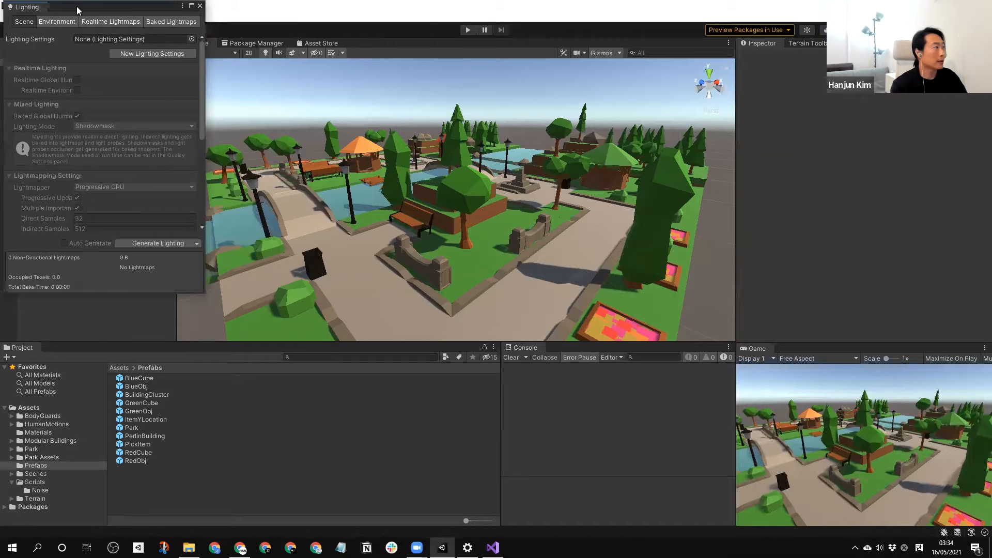
drag(321, 99, 887, 176)
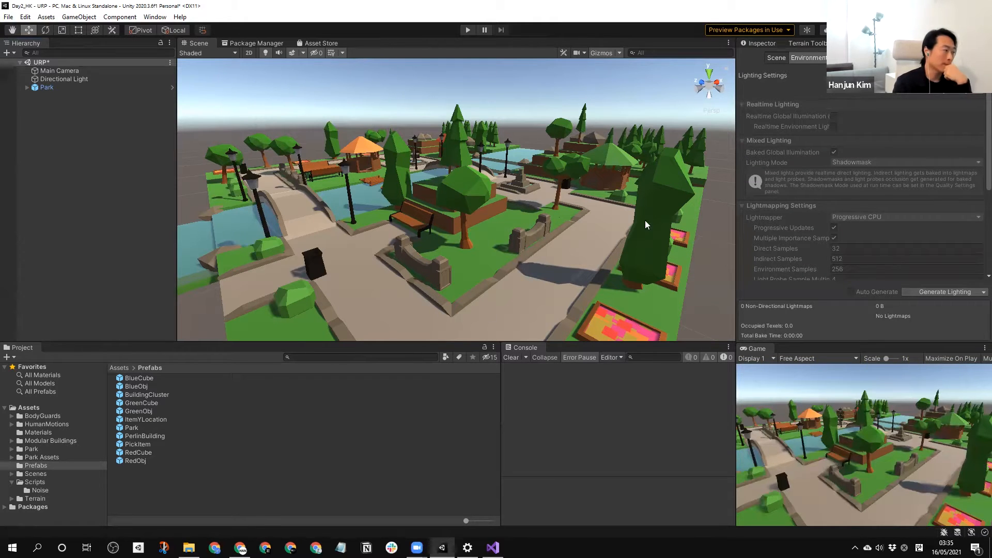
Step: Create new lighting settings for the URP scene and review the mixed lighting and lightmapping options
click(24, 475)
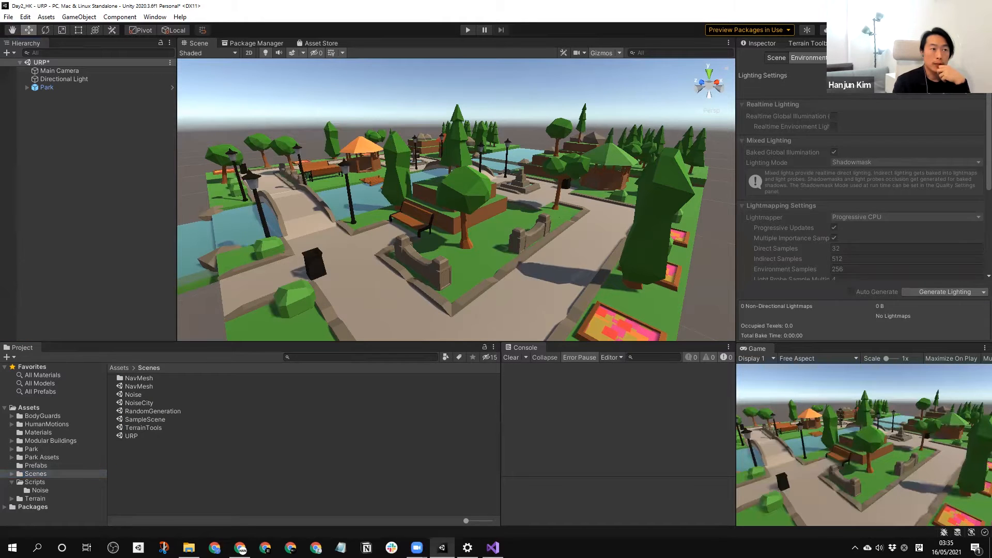
scroll(978, 140, down, 3)
scroll(978, 147, up, 3)
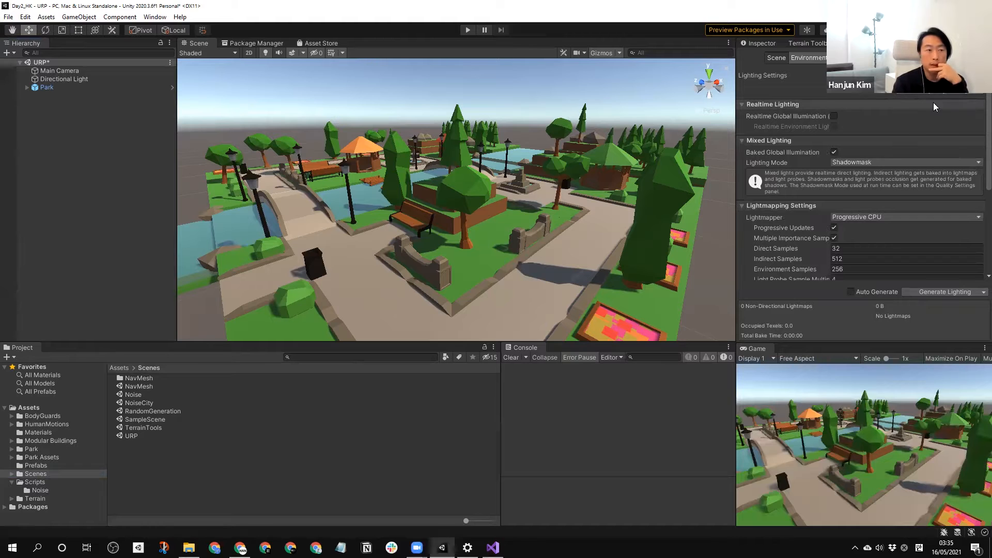
scroll(978, 184, down, 1)
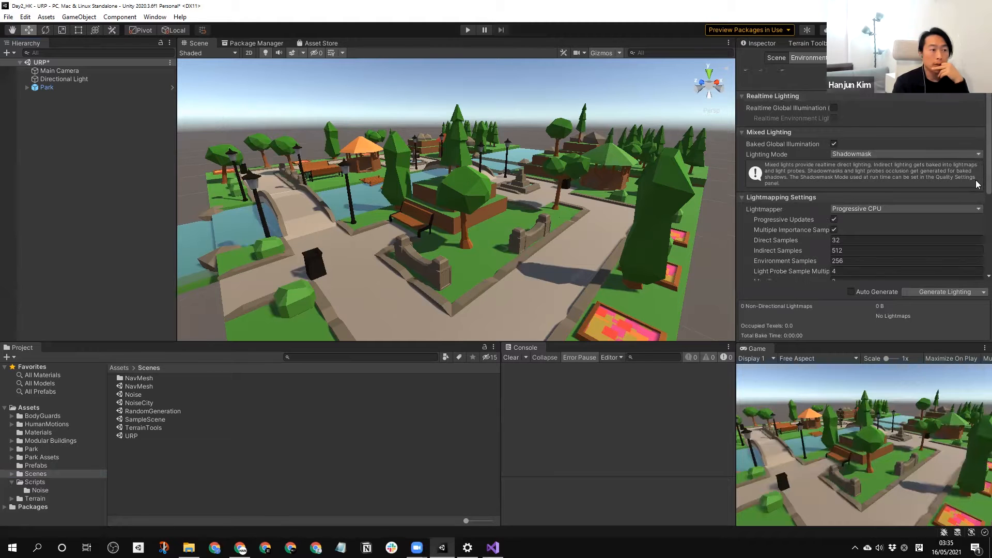
Step: Enable automatic lighting generation and replace baked global illumination with realtime global illumination in the scene's lighting settings
click(851, 291)
click(834, 143)
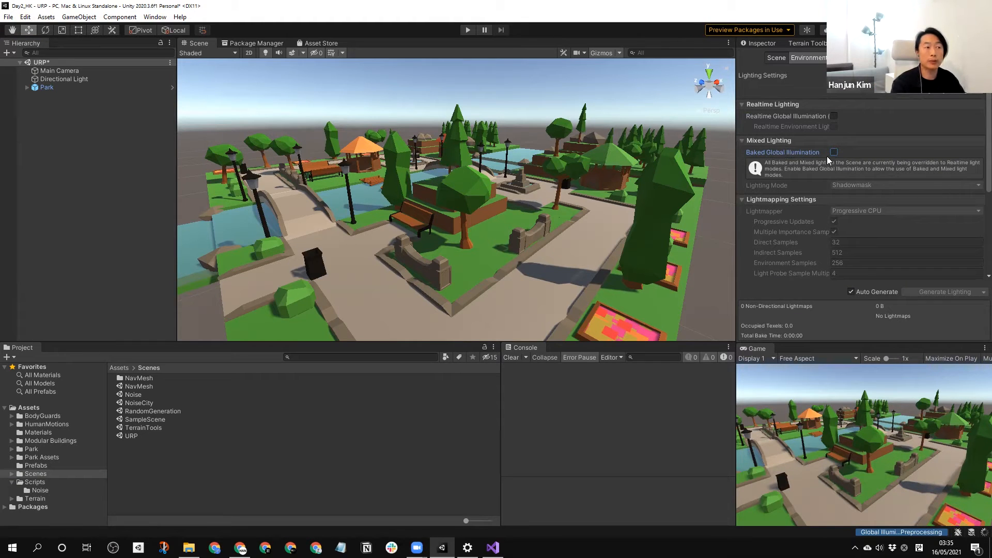
click(834, 115)
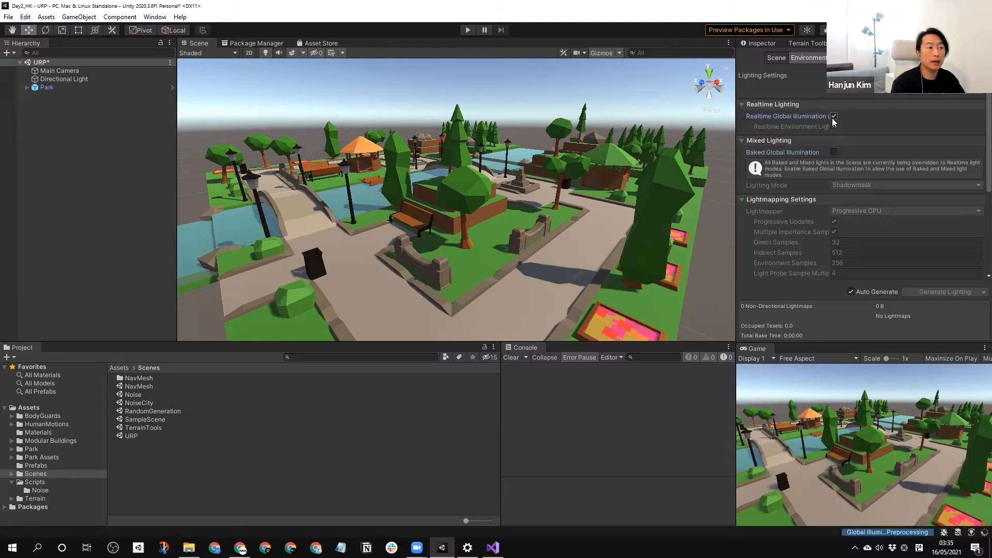
scroll(978, 155, down, 5)
scroll(977, 247, up, 5)
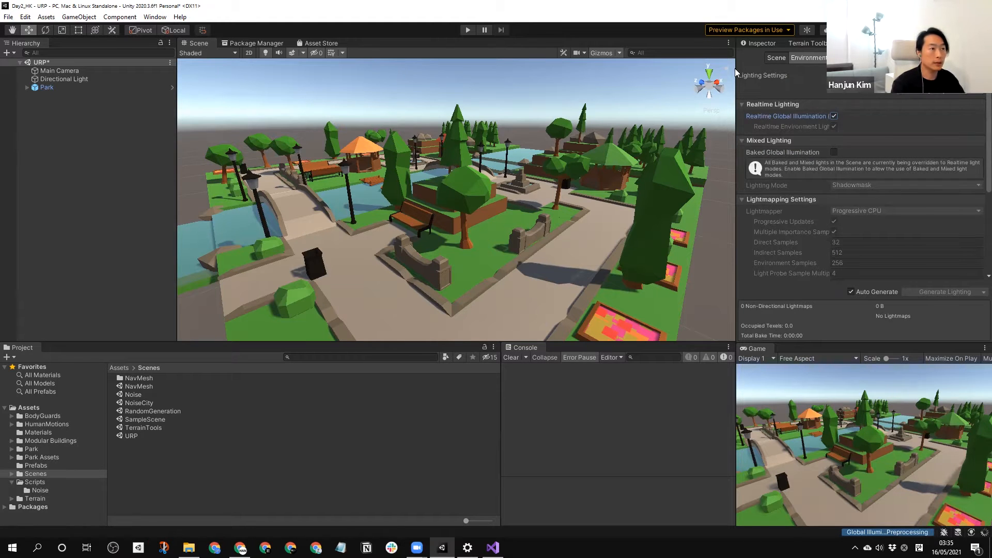
Step: Create a new folder named Rendering directly inside the project's Assets folder
click(303, 436)
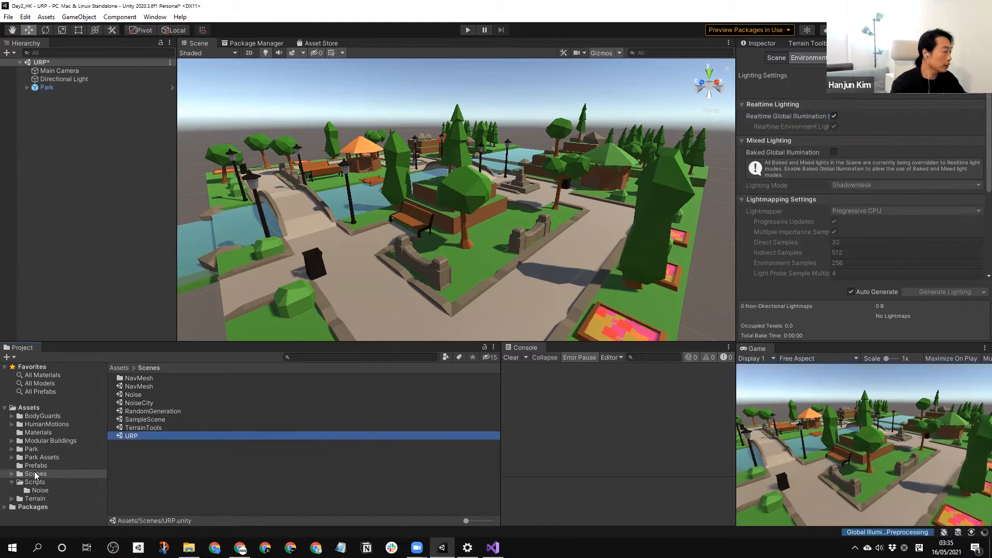
click(24, 411)
right_click(181, 468)
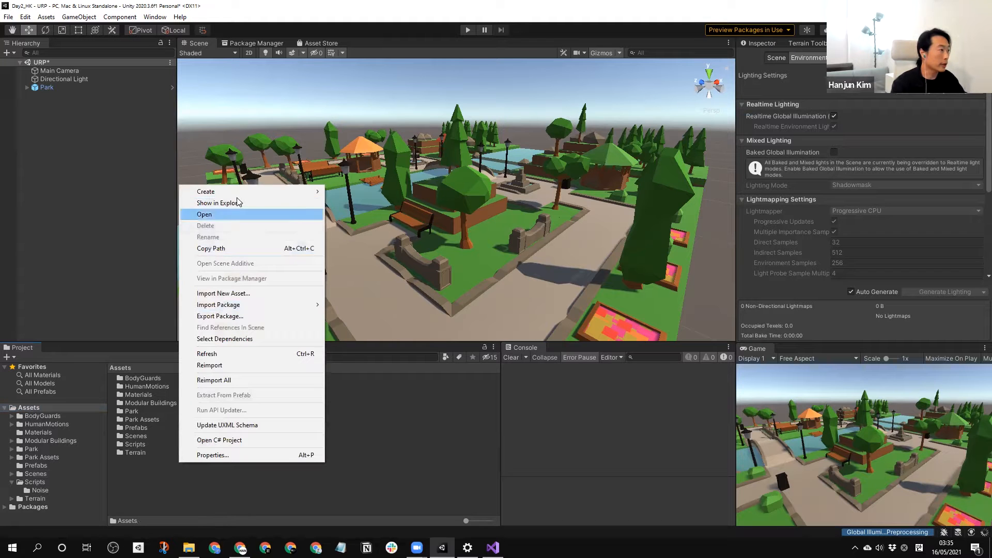
mouse_move(239, 193)
click(423, 88)
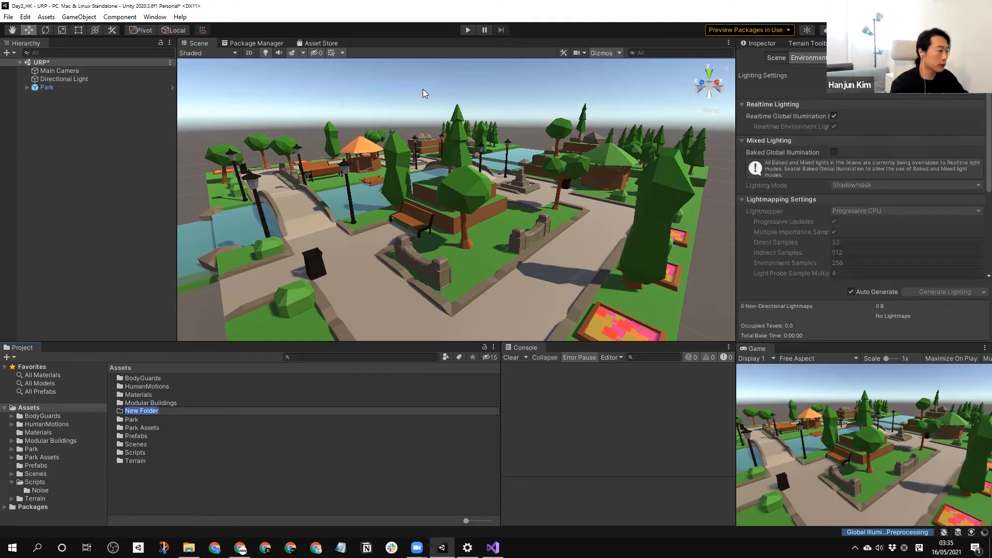
text(Re)
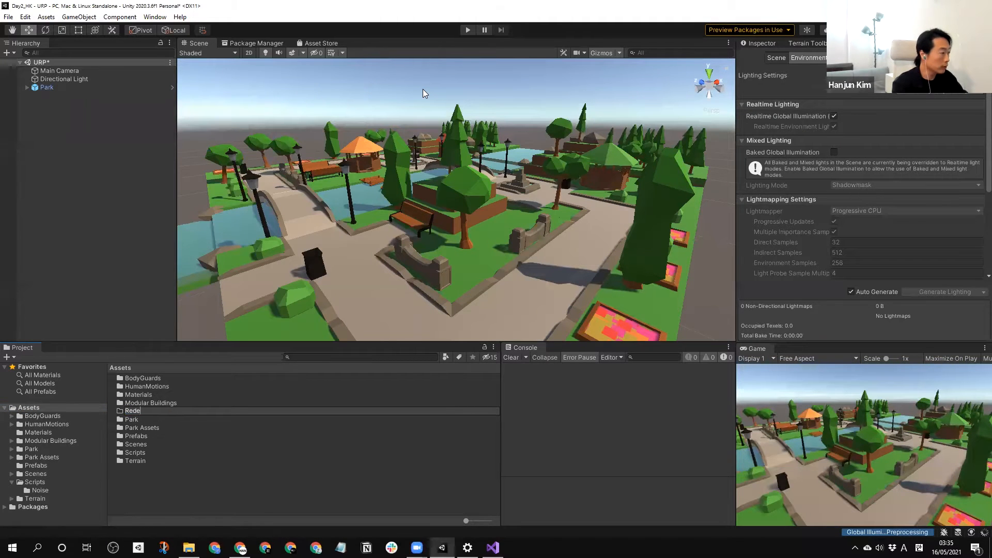
text(ndering)
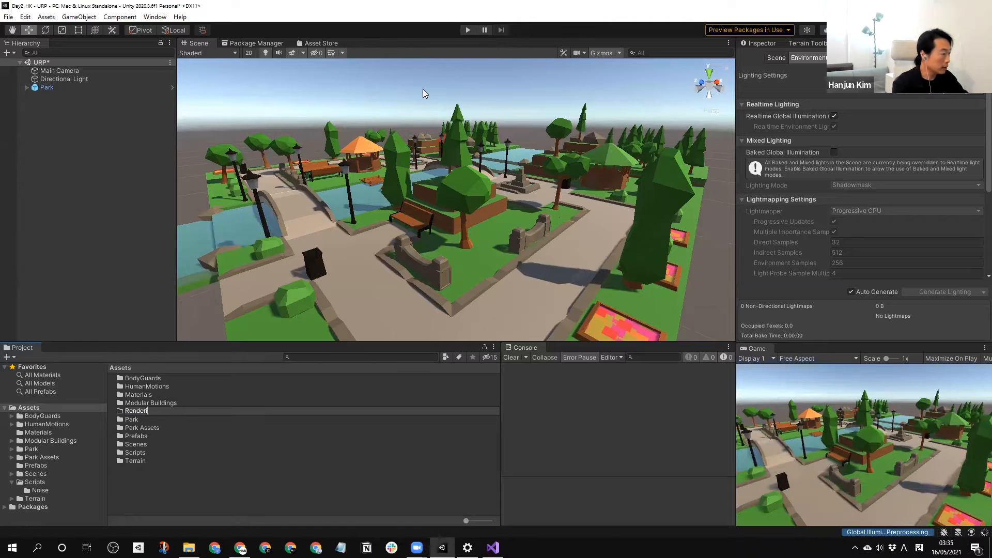
key(Return)
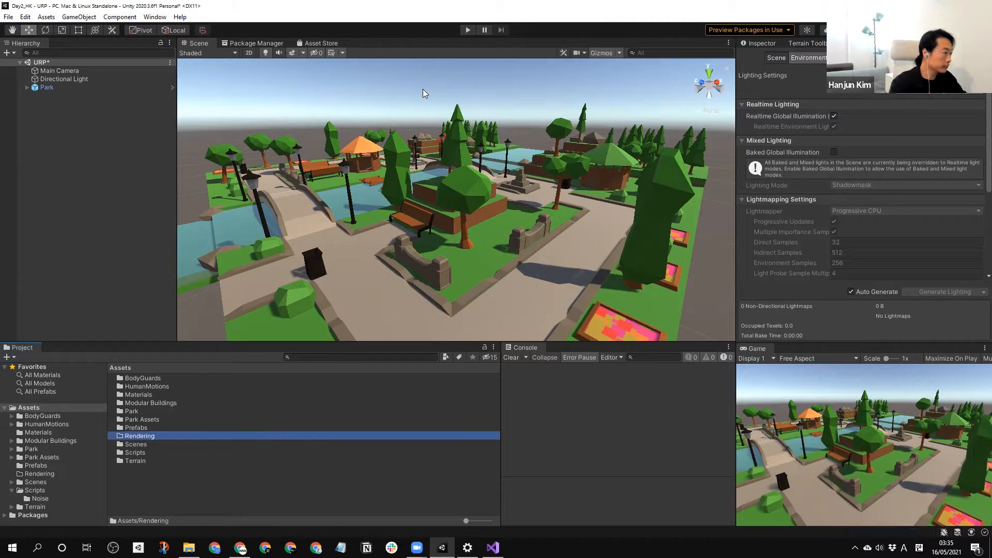
click(216, 490)
Step: Delete the Park Assets folder from the project and confirm its removal
click(42, 457)
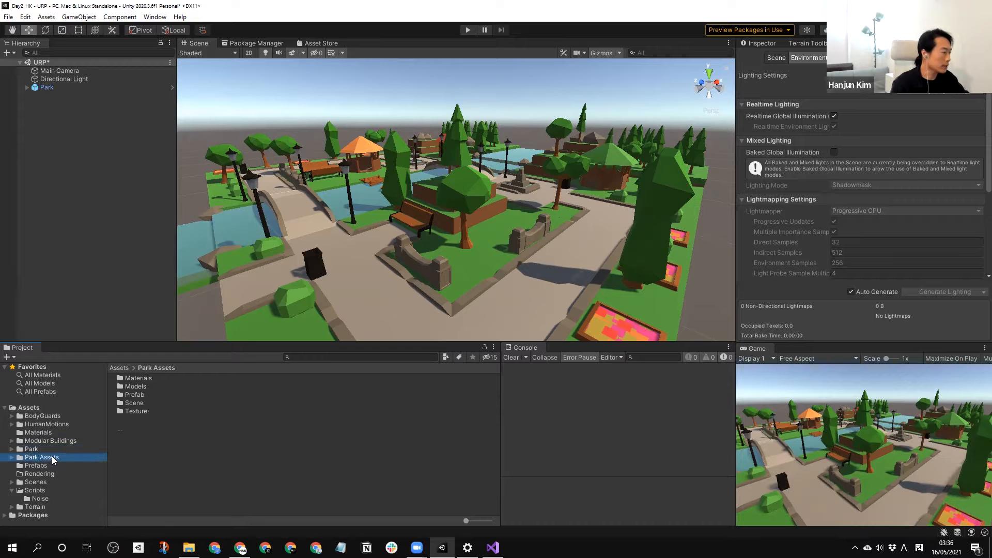
key(Delete)
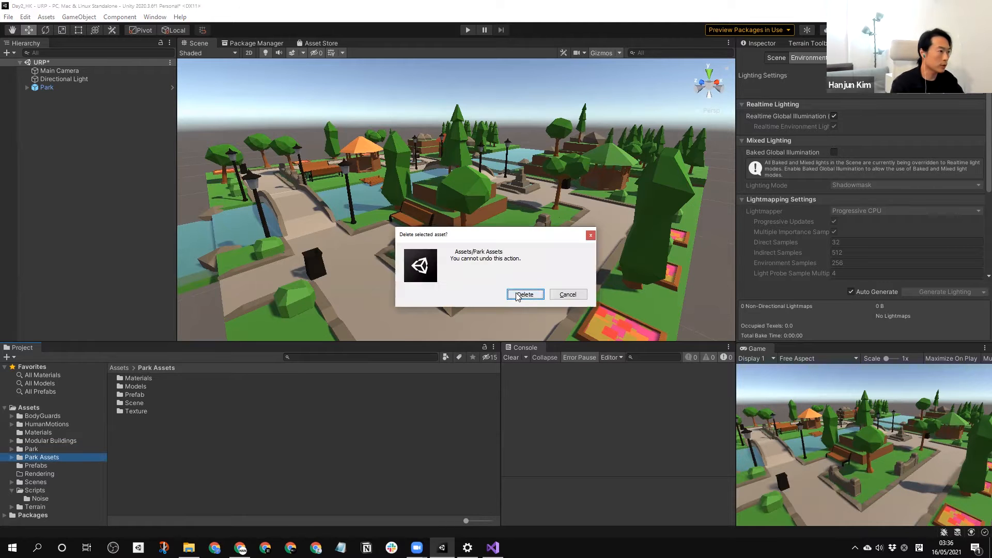
click(519, 295)
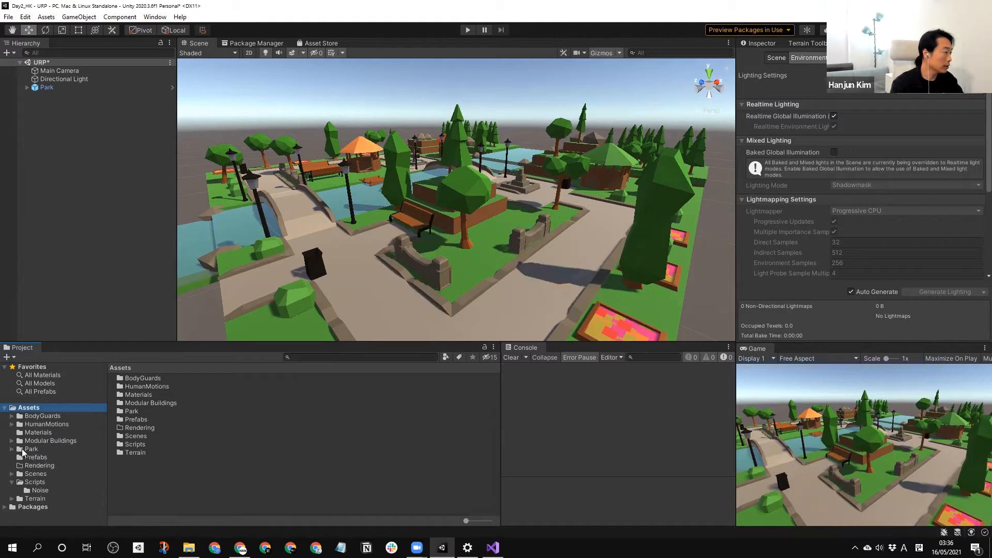
Step: Create a Universal Render Pipeline asset with a Forward Renderer in the Rendering folder, keeping its default name
click(32, 466)
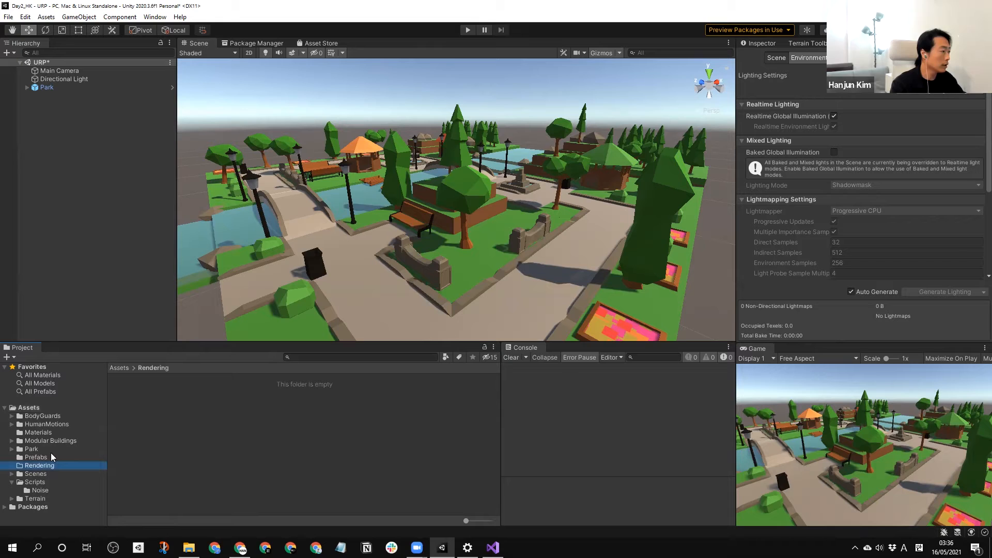
right_click(205, 410)
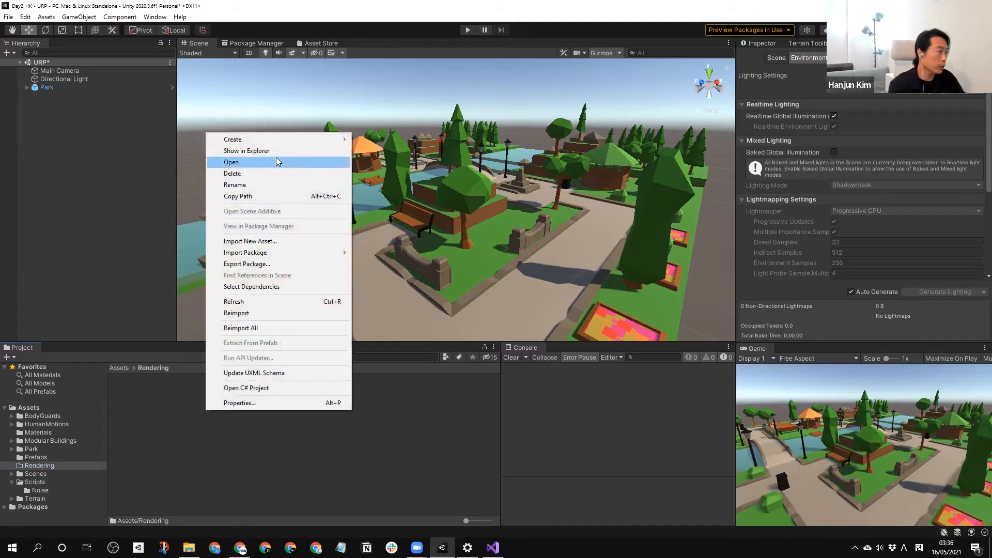
mouse_move(297, 144)
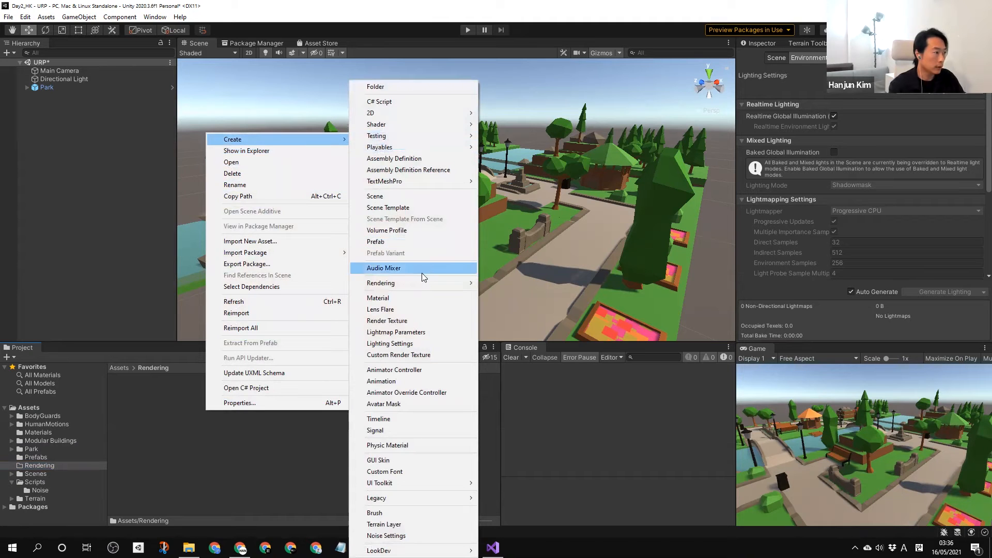
mouse_move(427, 290)
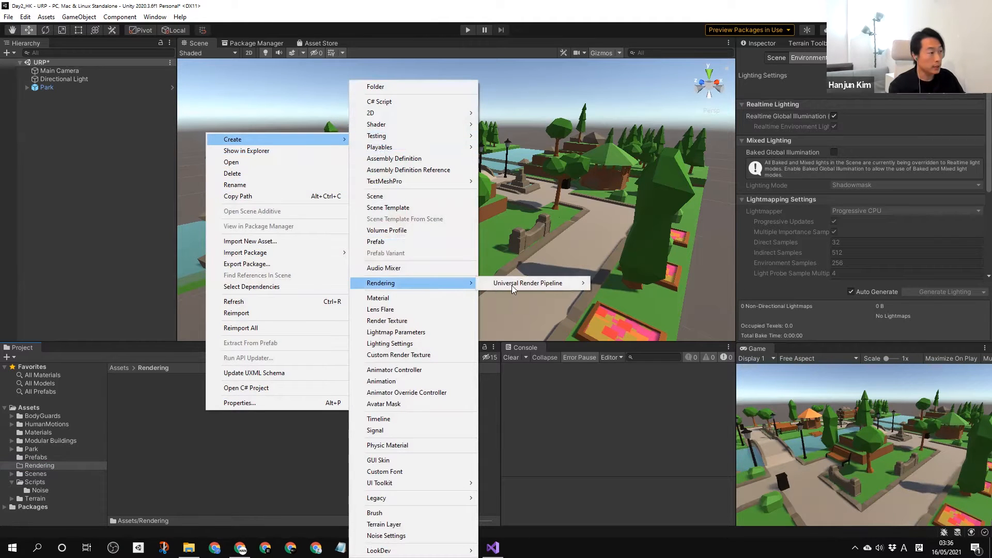
mouse_move(516, 289)
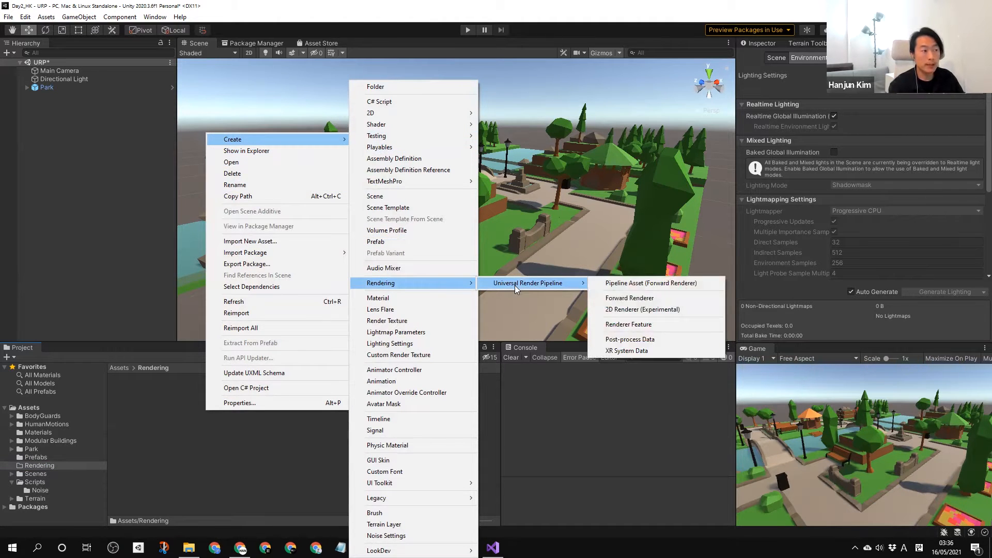
click(634, 286)
key(Return)
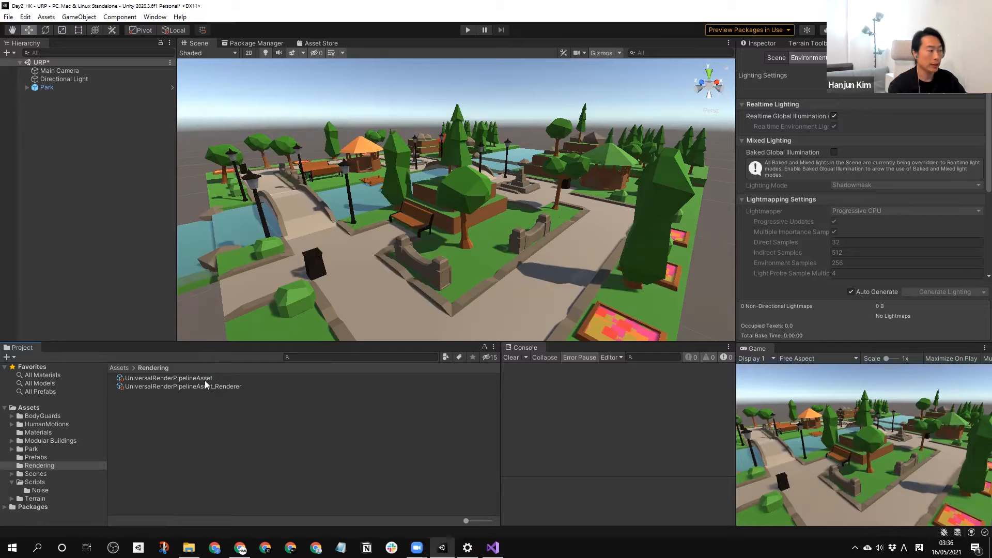
Step: Add the Screen Space Ambient Occlusion renderer feature to the UniversalRenderPipelineAsset_Renderer asset
click(210, 380)
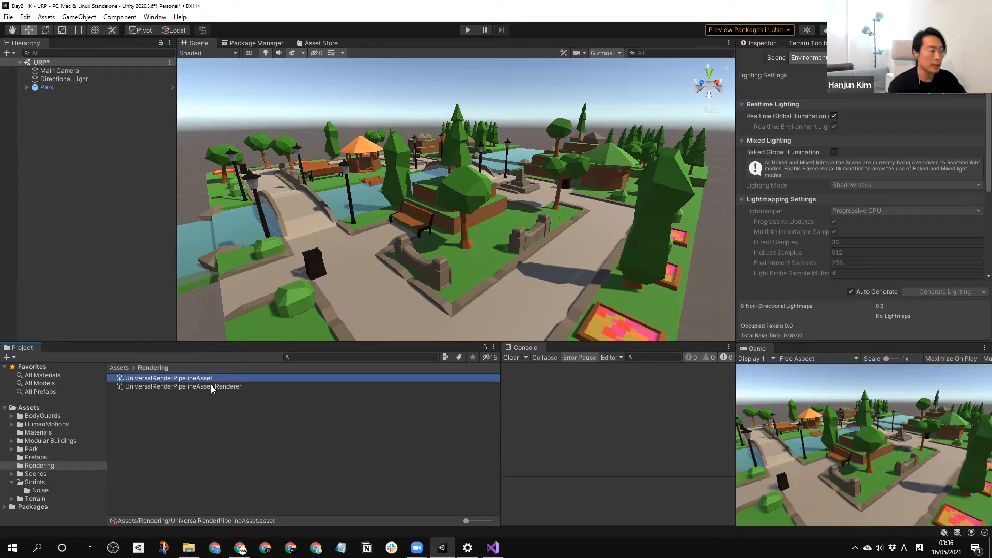
click(212, 387)
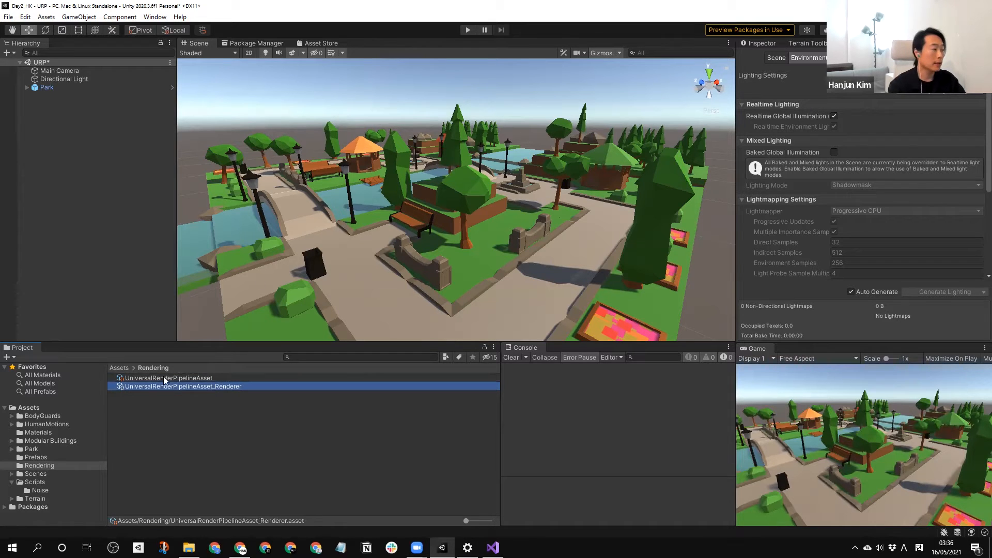
click(762, 44)
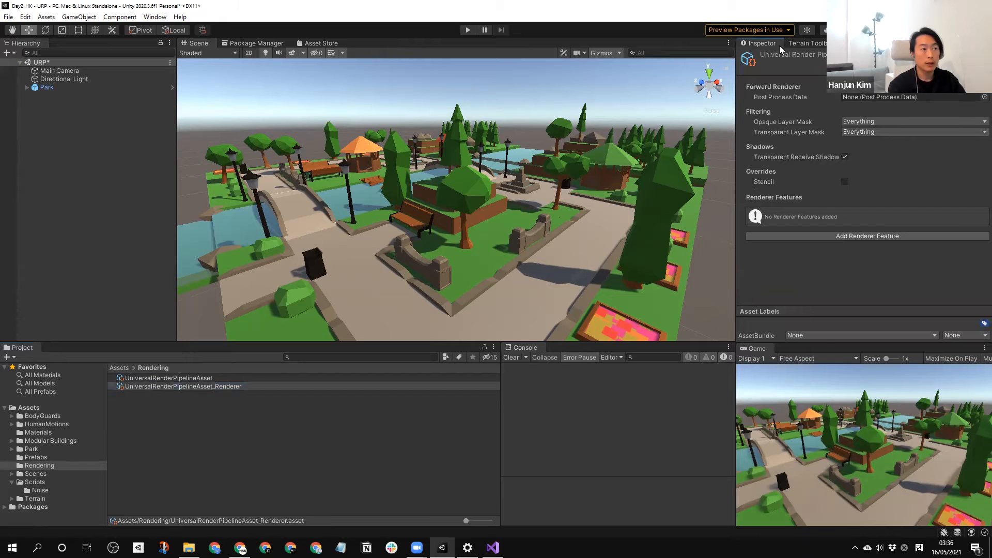
click(848, 238)
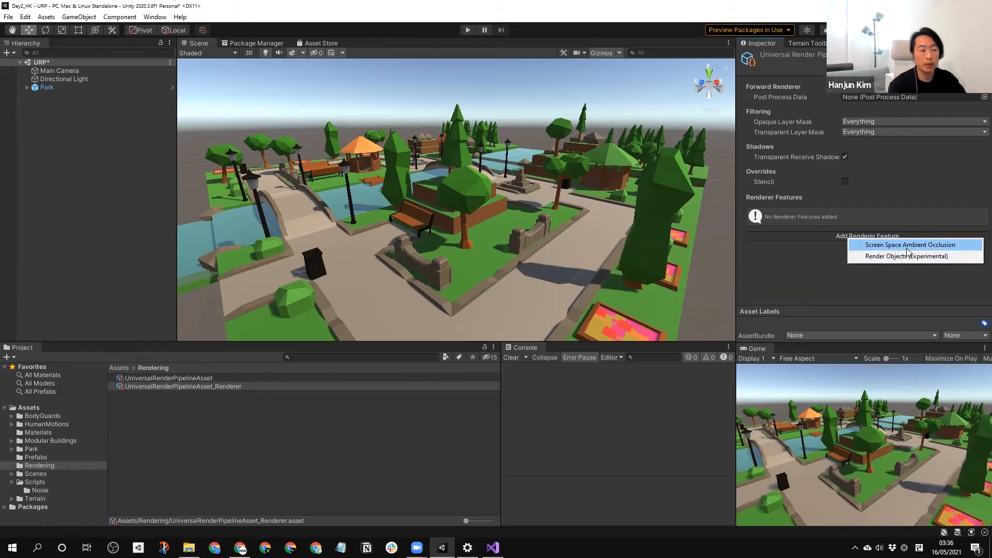
click(908, 247)
click(198, 386)
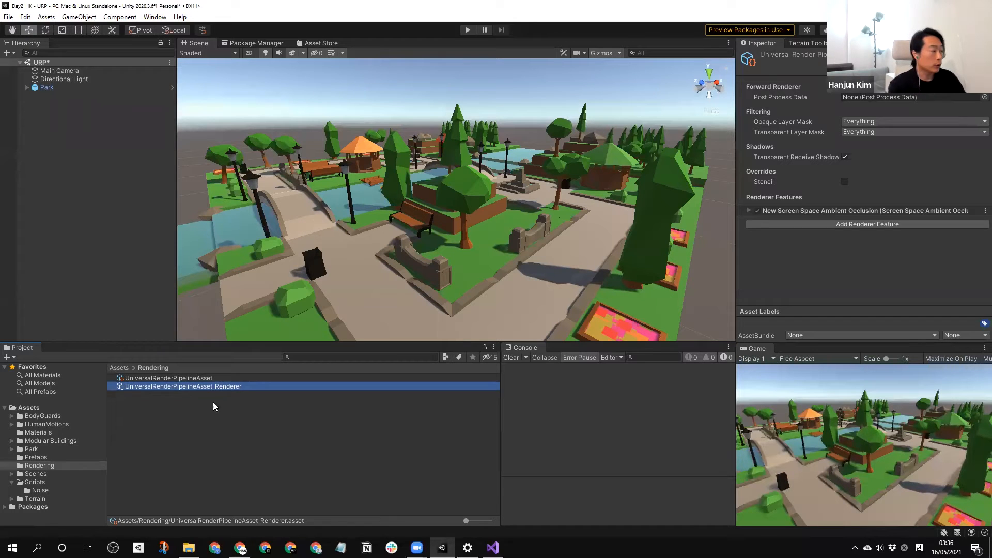
click(213, 402)
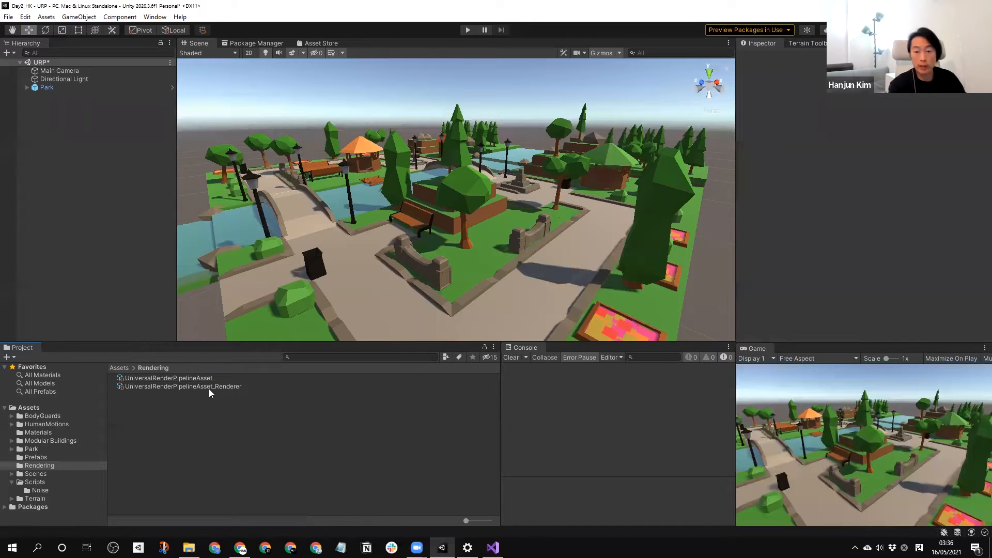
Step: Change the Color Space to Linear in the project's Player settings and confirm the change
click(26, 18)
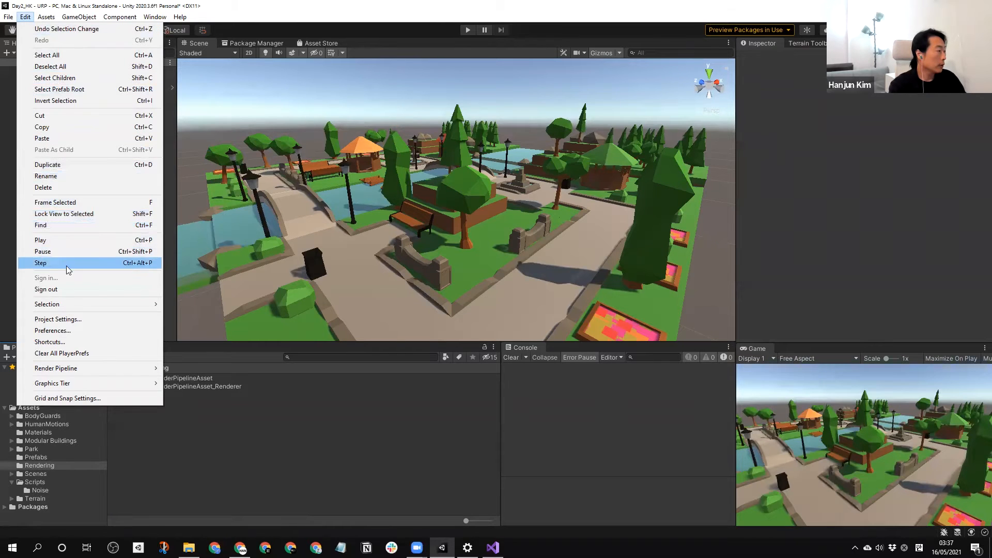
click(73, 320)
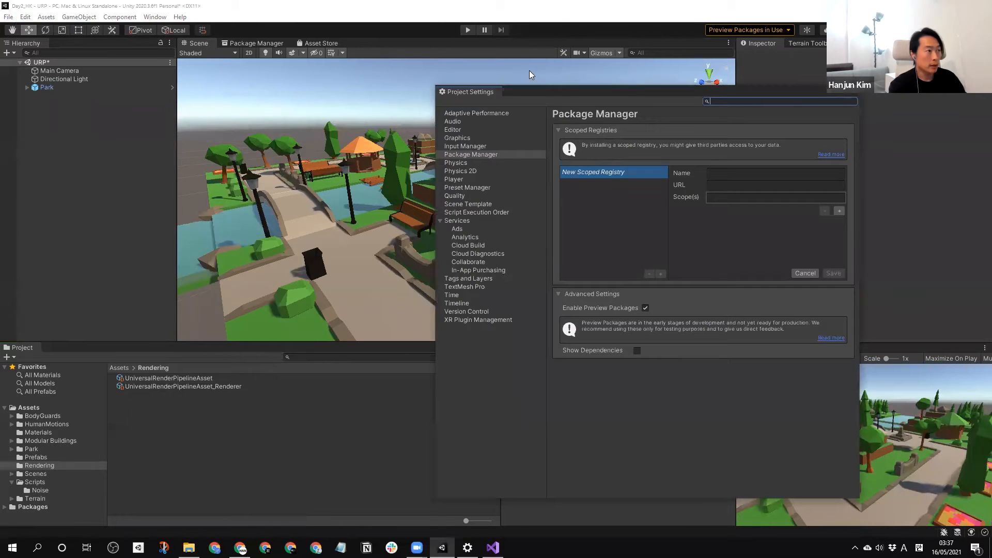
drag(610, 90, 457, 97)
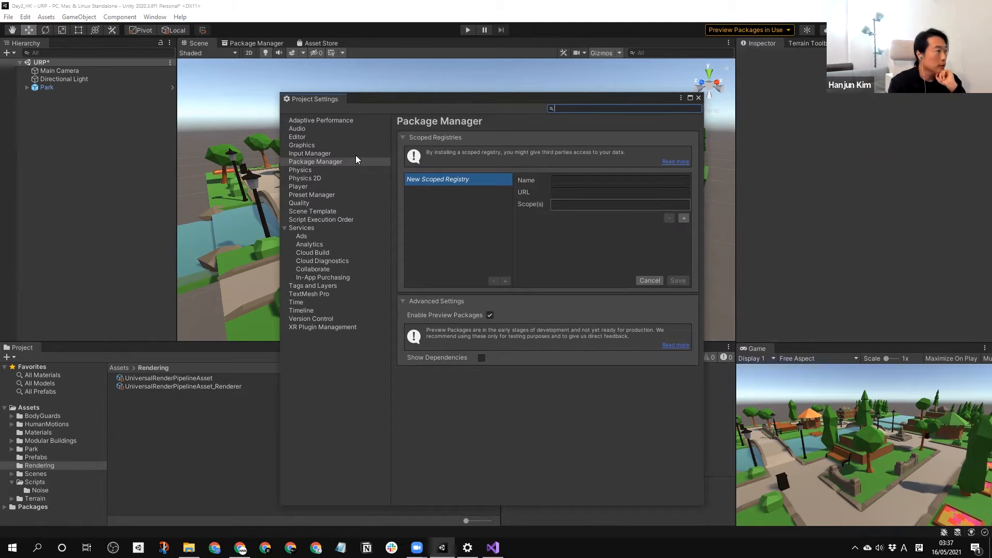
click(300, 187)
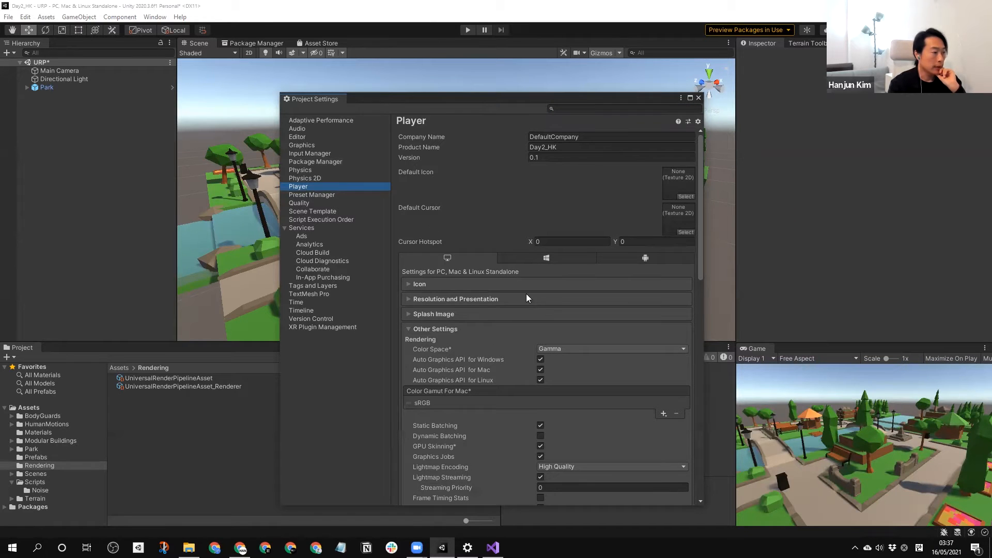
click(563, 349)
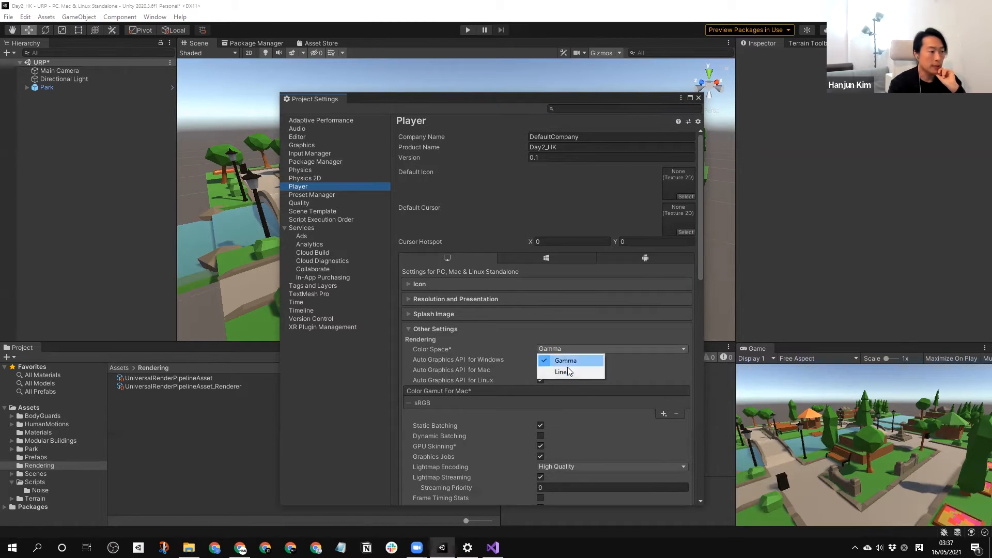
click(568, 372)
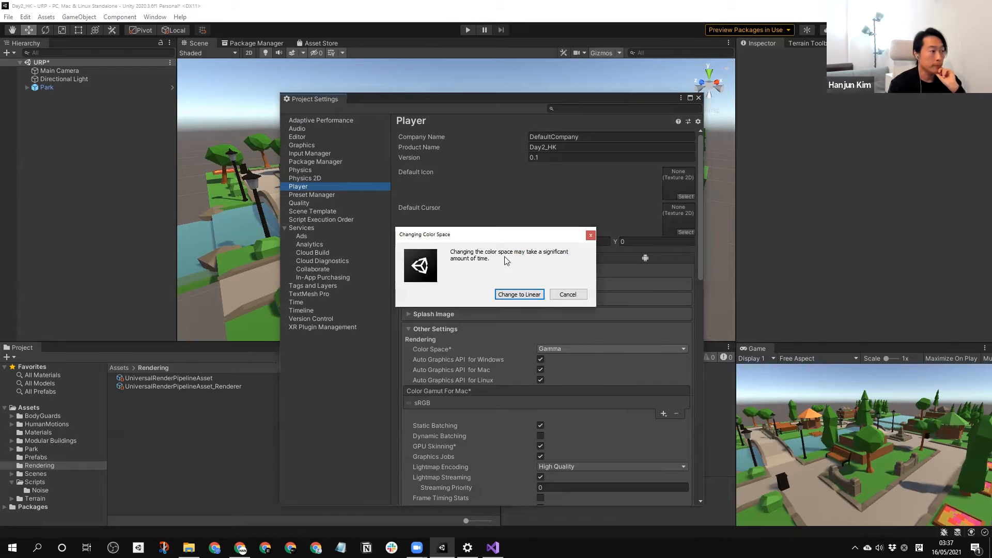
click(519, 294)
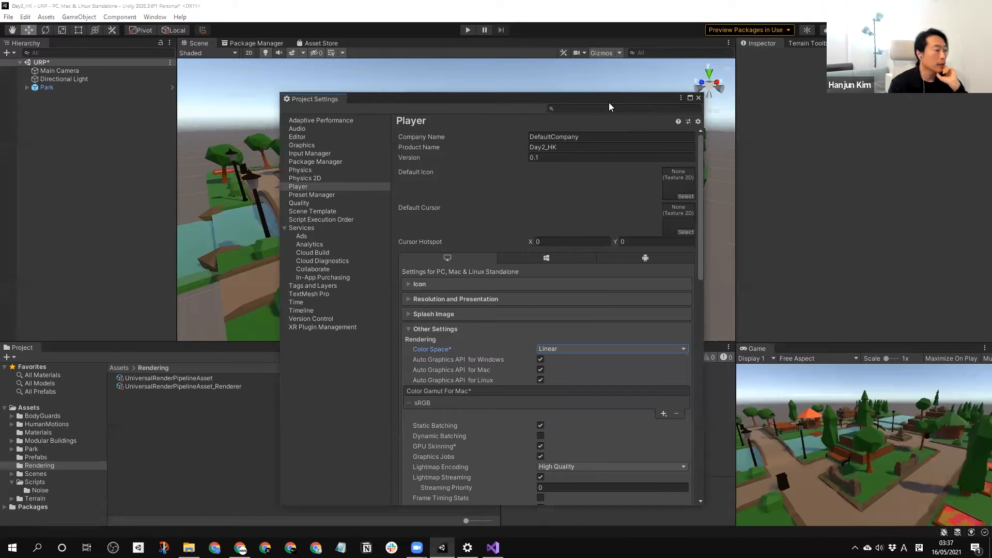
Step: Assign UniversalRenderPipelineAsset as the Scriptable Render Pipeline in the project's Graphics settings
drag(609, 102, 542, 106)
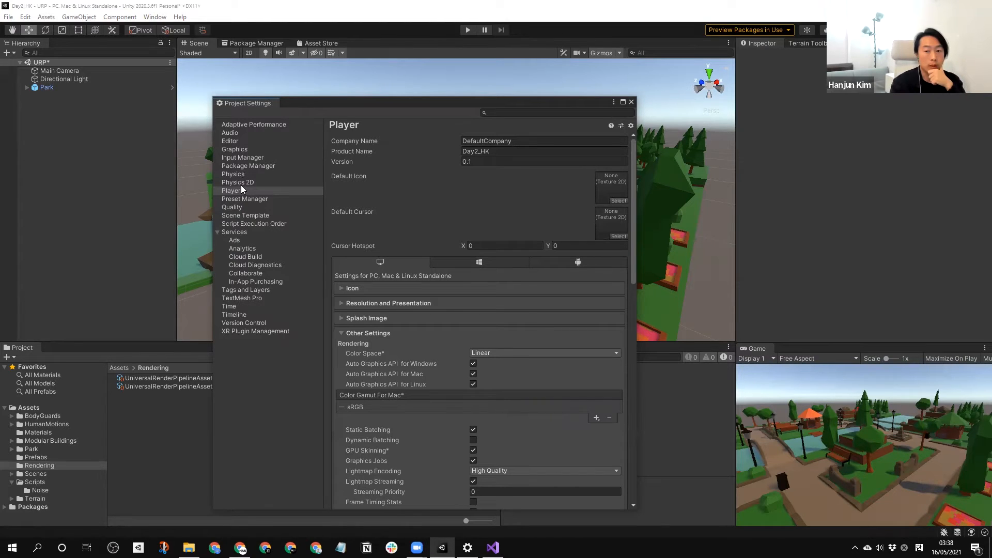
click(237, 149)
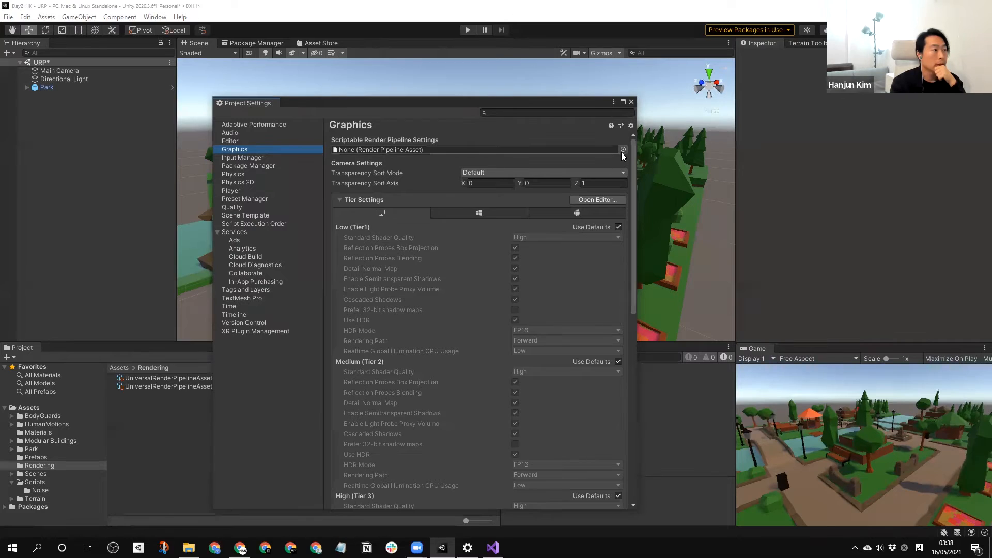
click(623, 150)
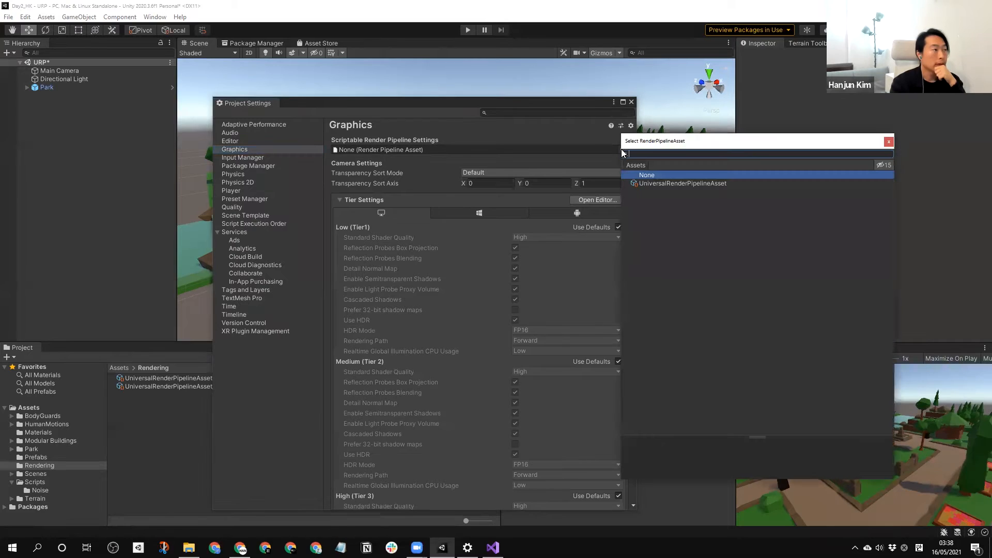
click(701, 183)
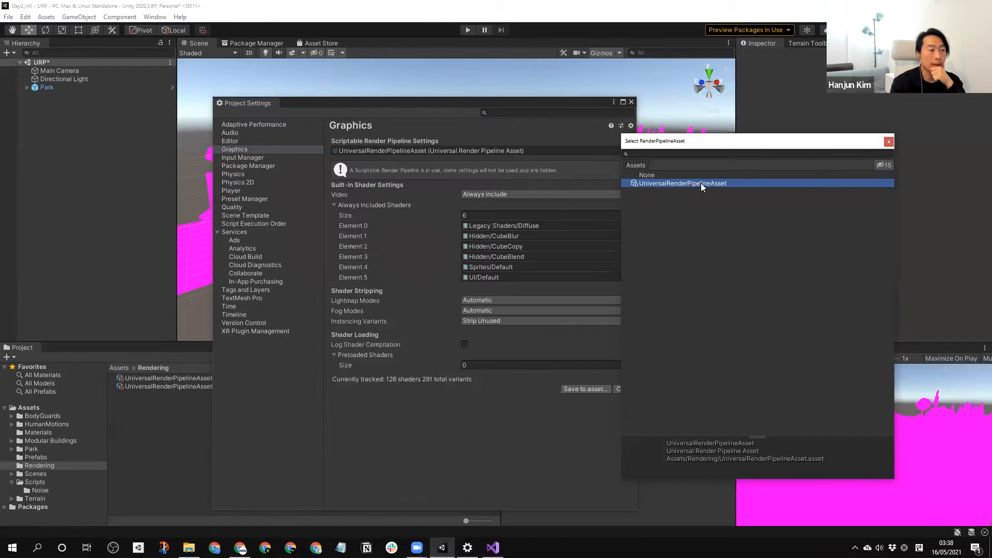
Step: Close the render pipeline asset picker and the Project Settings window to return to the scene
click(889, 141)
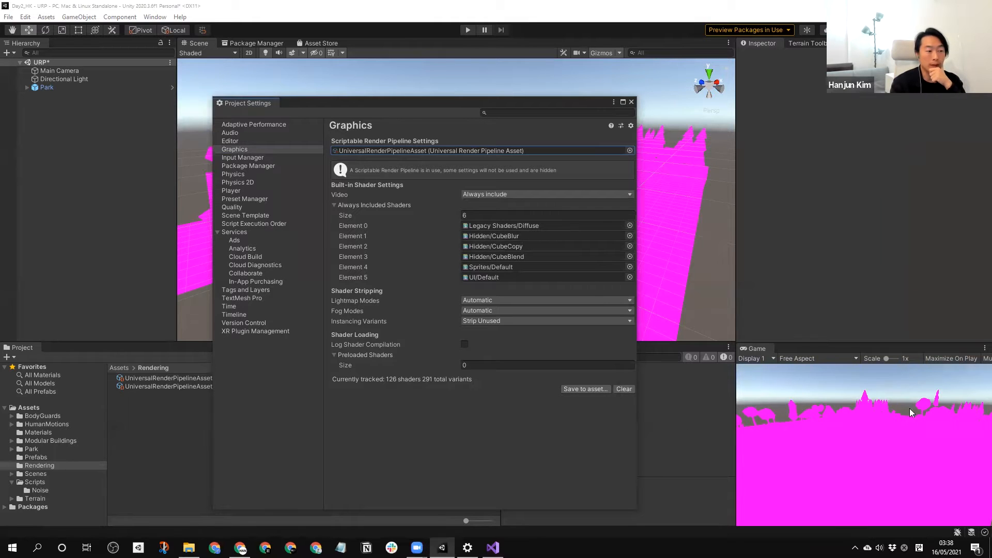
click(632, 102)
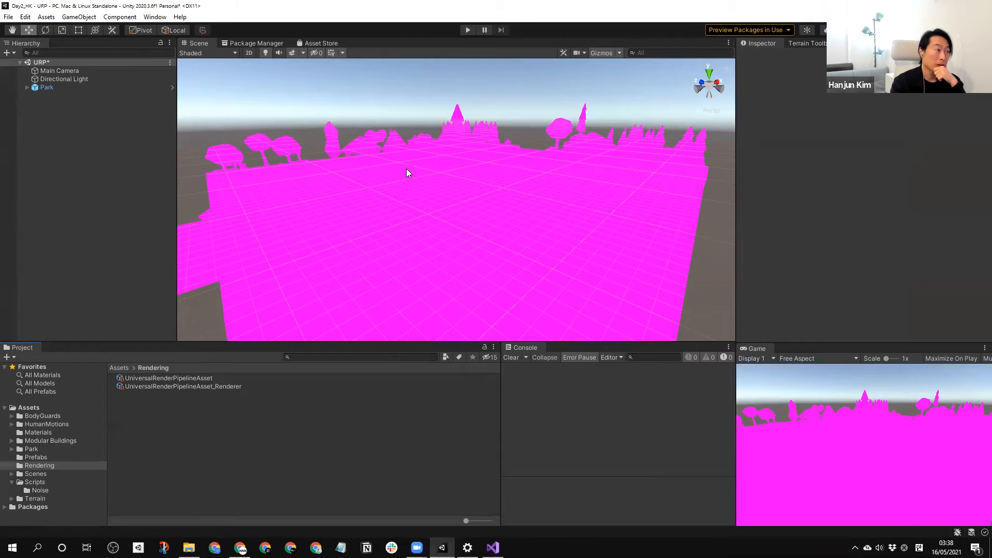
scroll(414, 173, down, 4)
scroll(432, 133, up, 5)
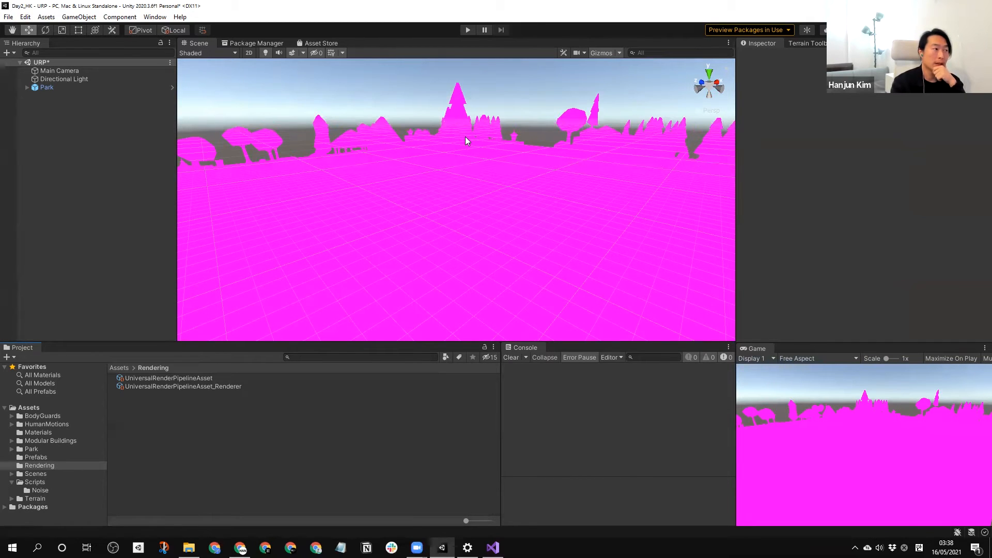
scroll(466, 137, down, 4)
scroll(465, 136, up, 4)
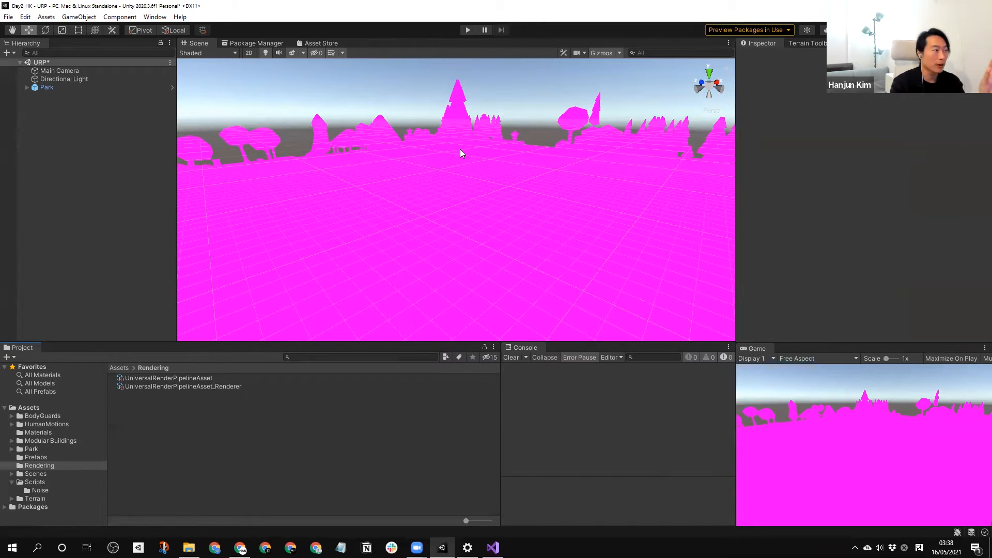
Step: Inspect the shader settings of Park_Material in the Park folder's Materials subfolder
click(35, 449)
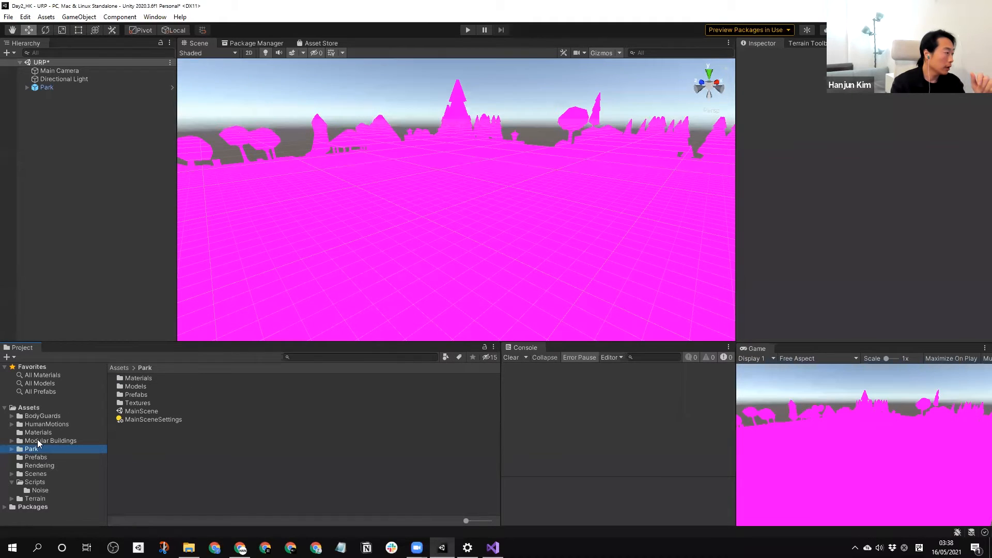
click(11, 449)
click(45, 457)
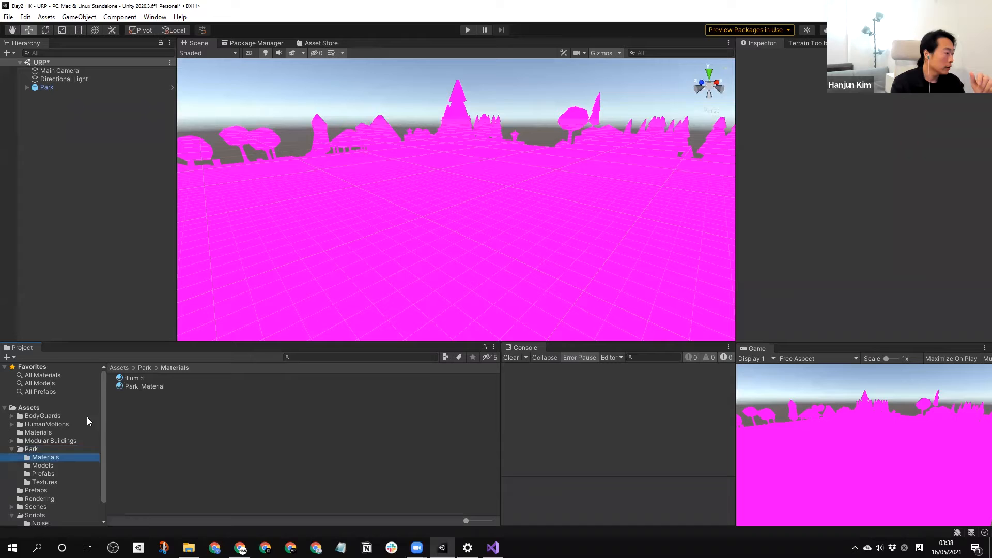
click(139, 388)
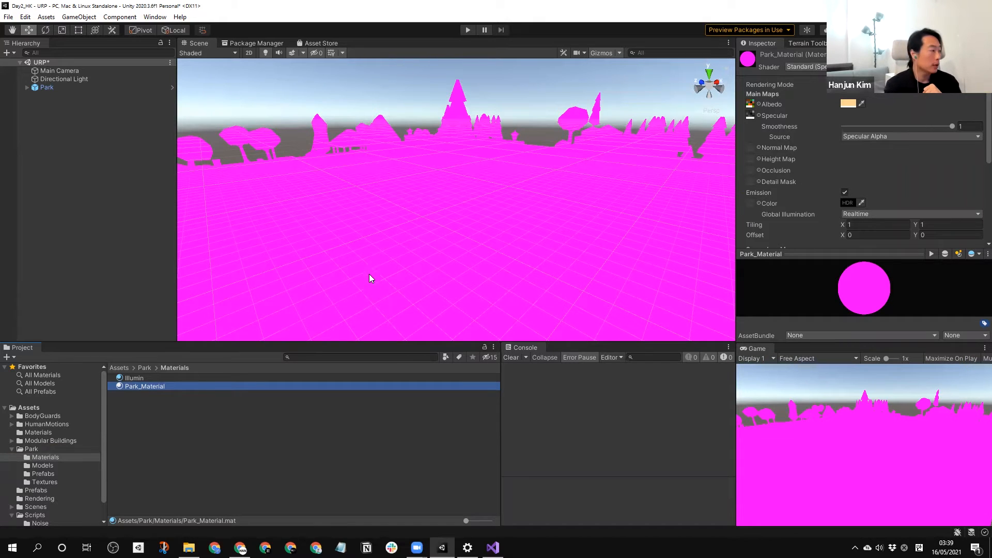
Step: Inspect the shader choices available for BlueMat in the main Materials folder, leaving its shader as it is
click(36, 433)
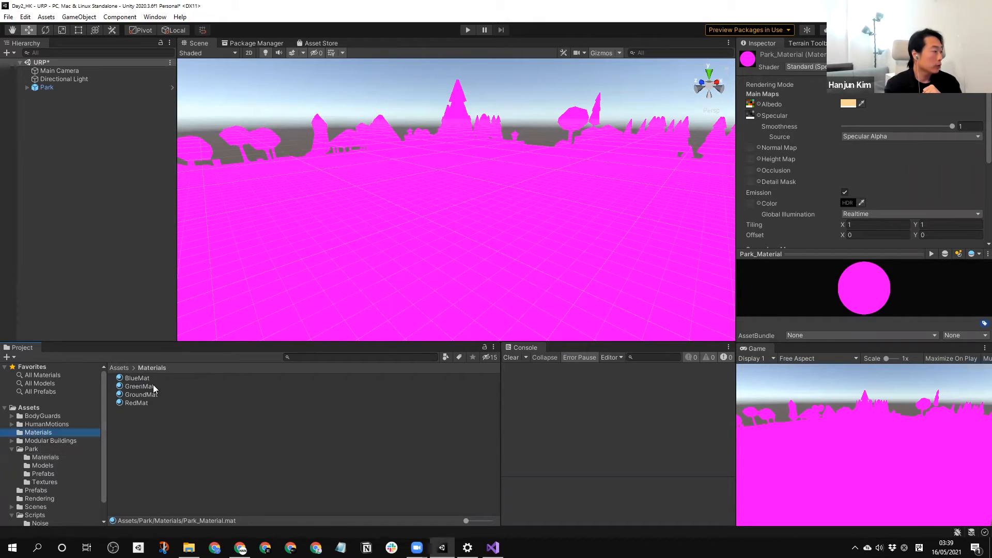
click(137, 378)
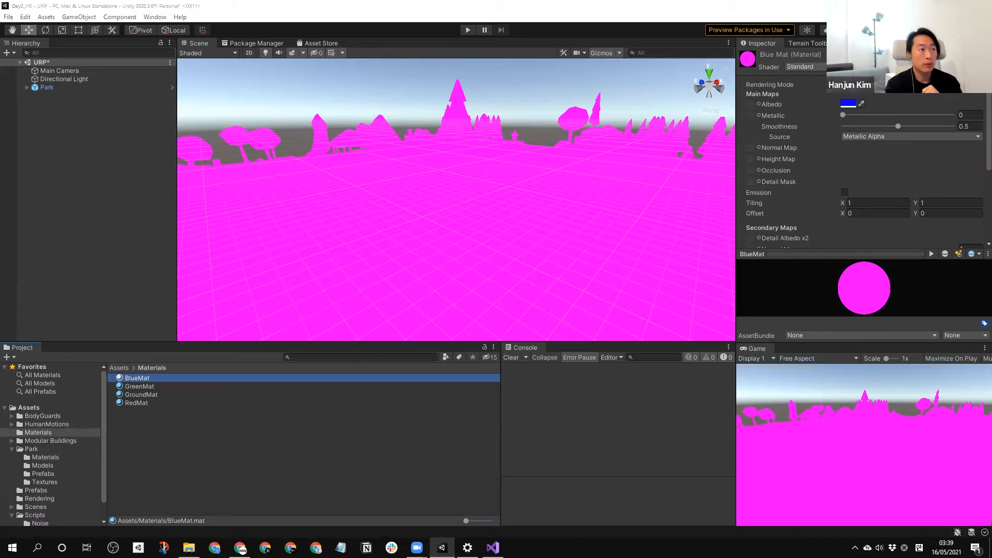
click(805, 67)
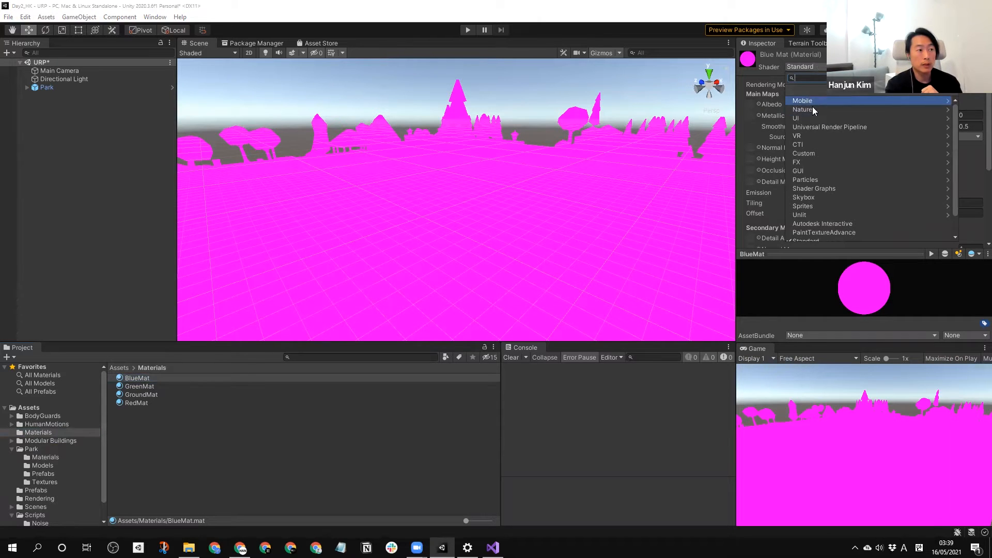
scroll(830, 222, down, 2)
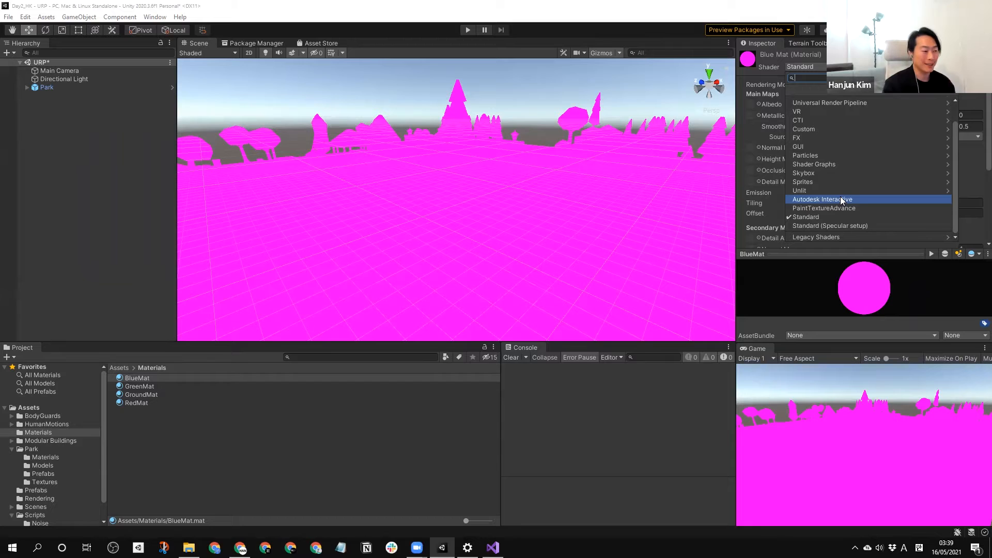
click(541, 400)
click(169, 468)
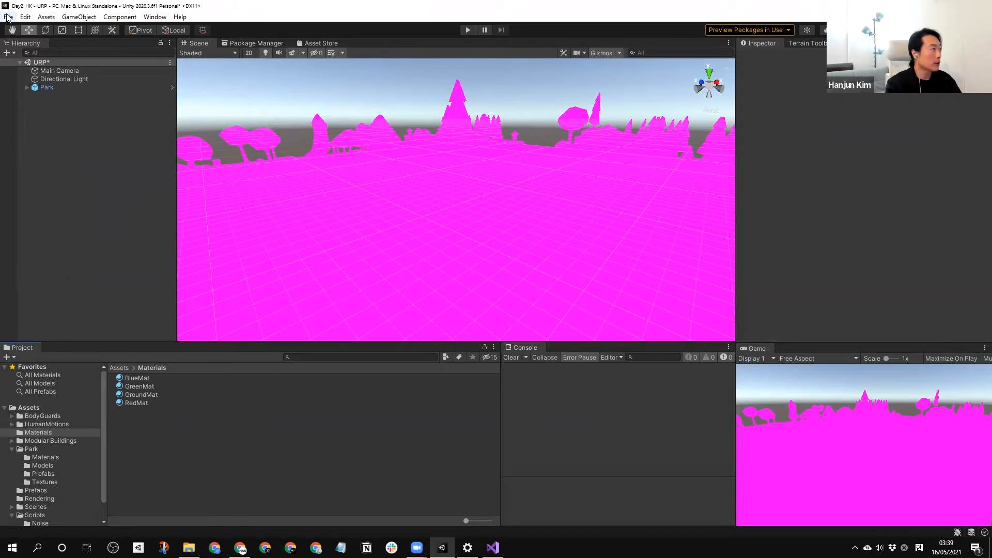
Step: Upgrade all project materials to UniversalRP materials and proceed with overwriting them
click(44, 17)
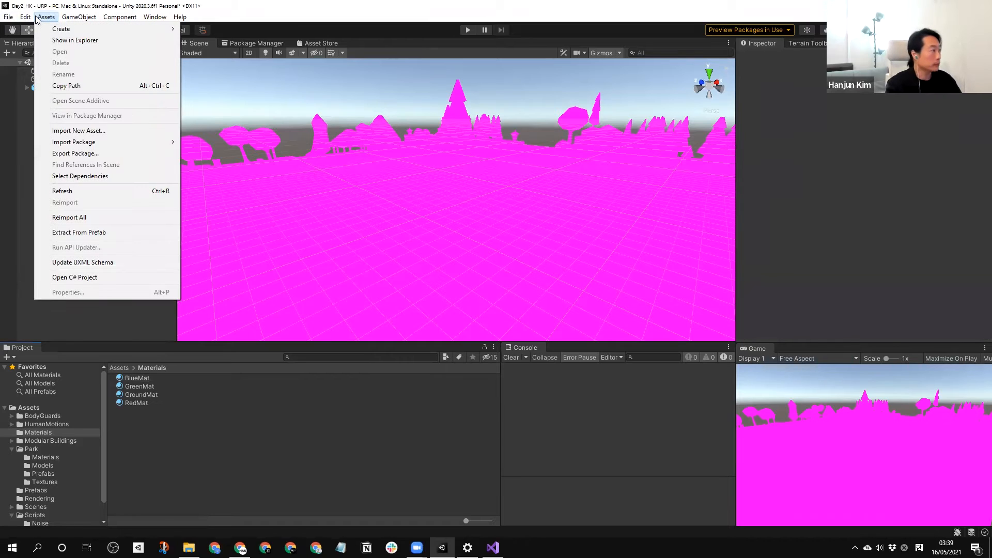
mouse_move(24, 19)
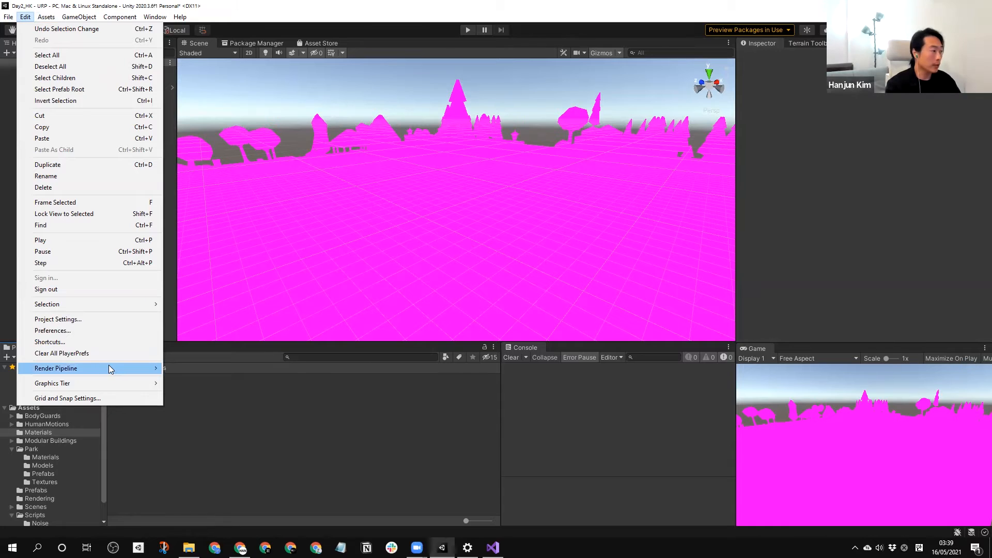
mouse_move(110, 370)
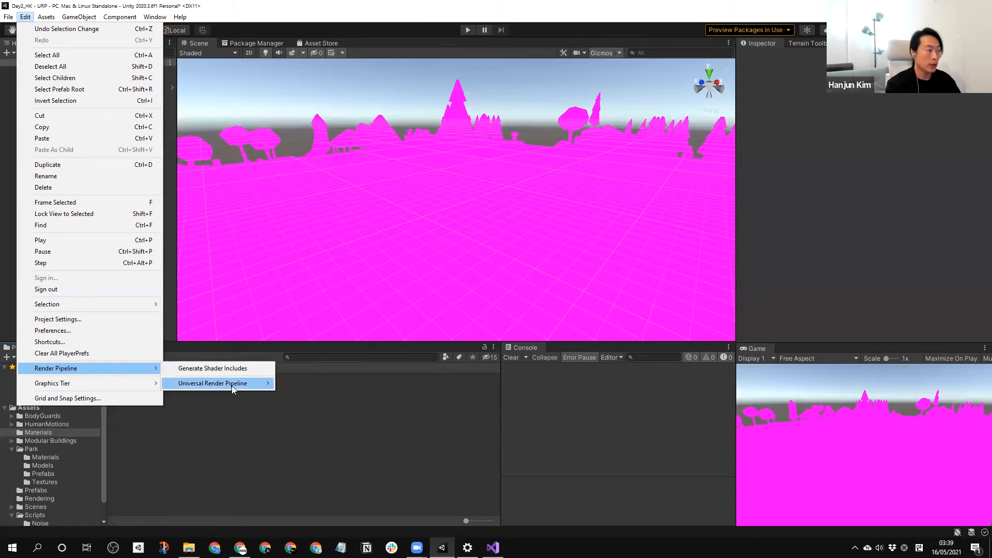
mouse_move(232, 386)
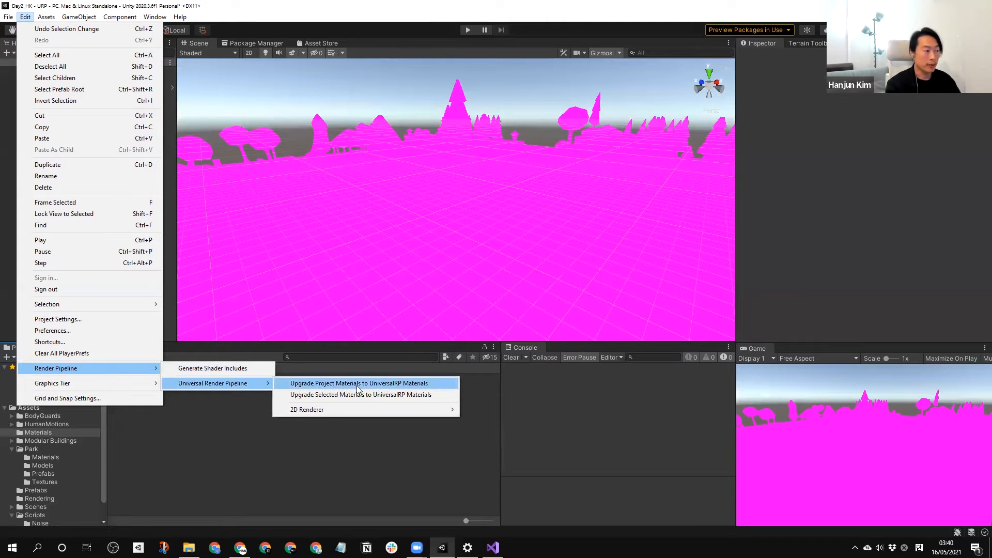
click(413, 386)
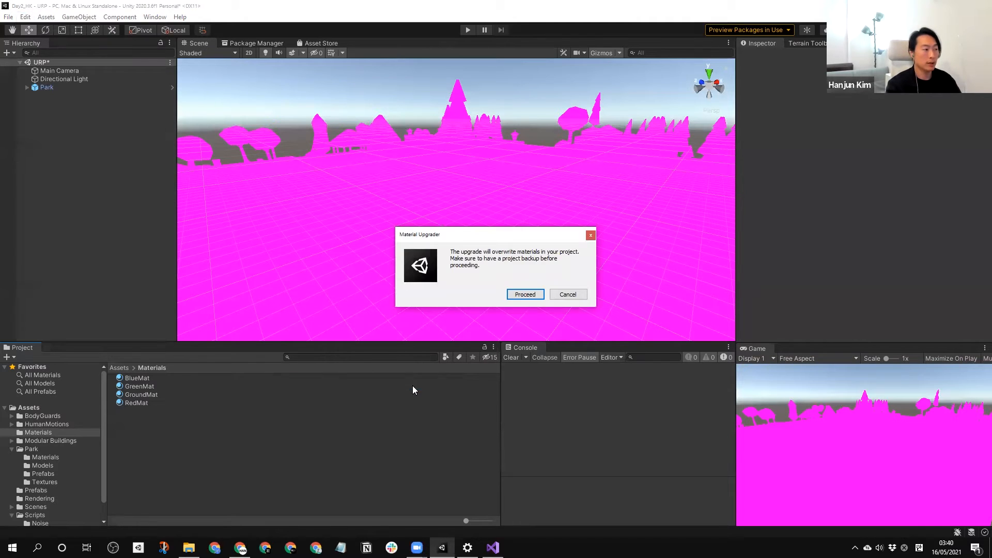
click(532, 296)
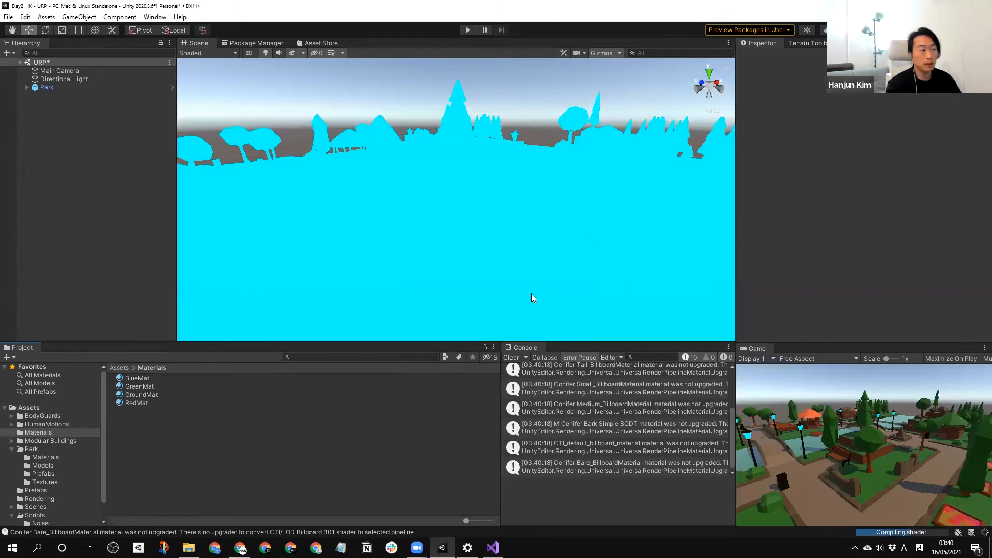
Step: Examine the park scene with its upgraded materials from several distances and angles
scroll(520, 217, down, 5)
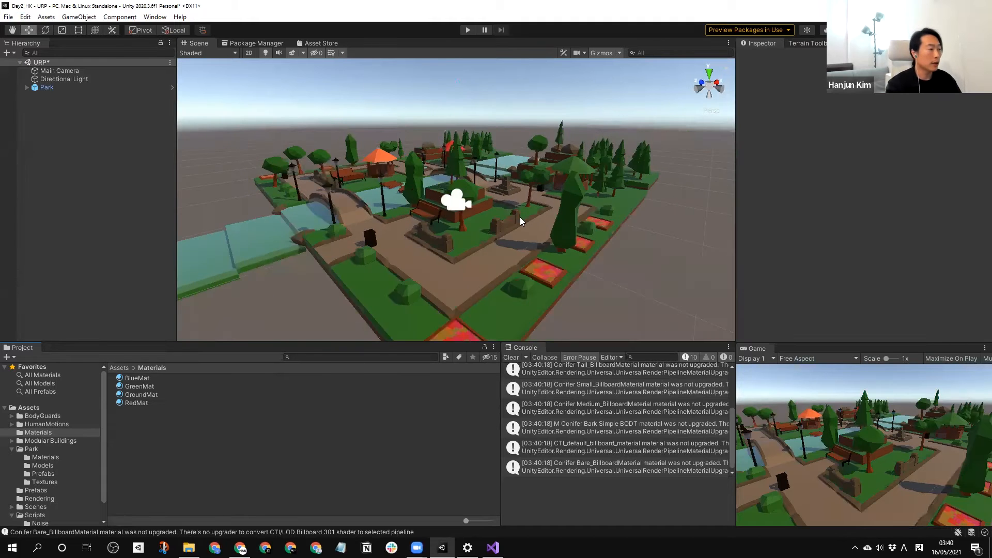
scroll(540, 215, up, 5)
scroll(539, 236, down, 3)
scroll(540, 237, up, 4)
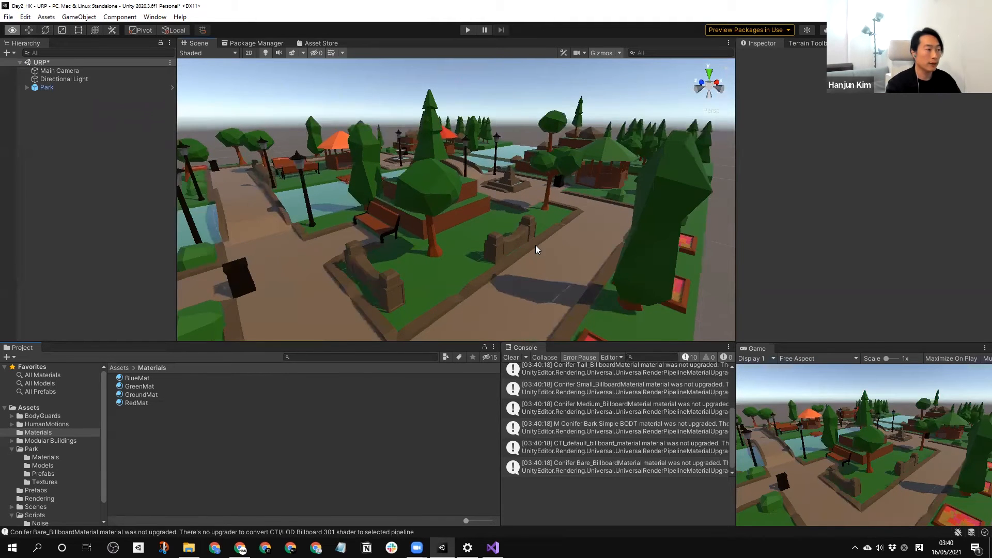
right_drag(536, 248, 474, 235)
scroll(510, 219, down, 6)
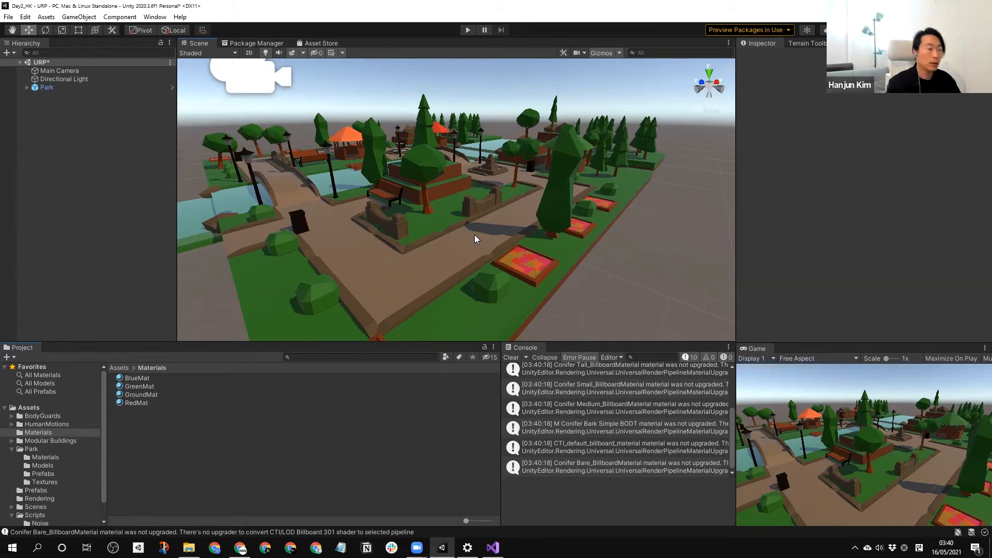
Step: Set Anti Aliasing (MSAA) to 8x and the main light's Shadow Resolution to 4096 on UniversalRenderPipelineAsset in the Rendering folder
click(40, 499)
click(196, 378)
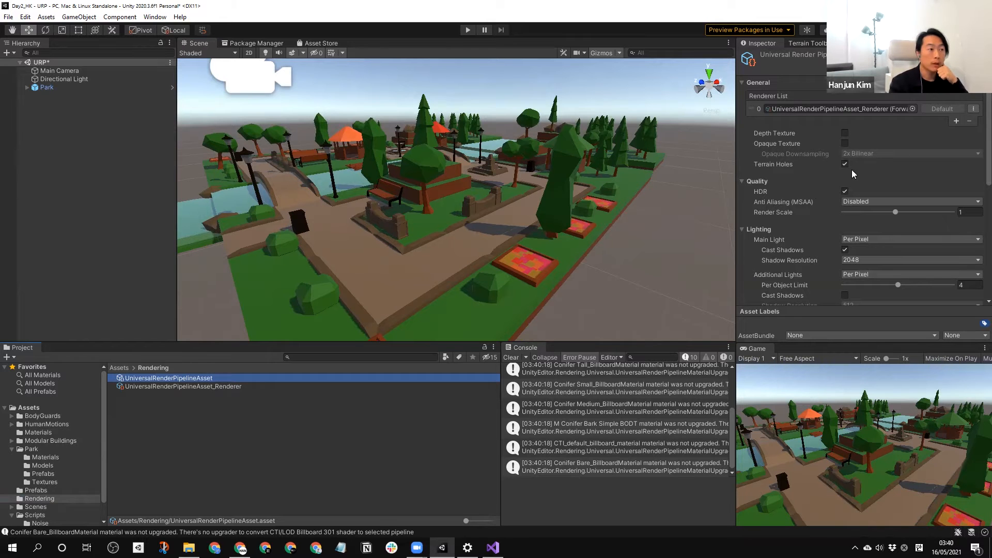
scroll(537, 225, down, 5)
right_drag(581, 237, 883, 231)
click(875, 201)
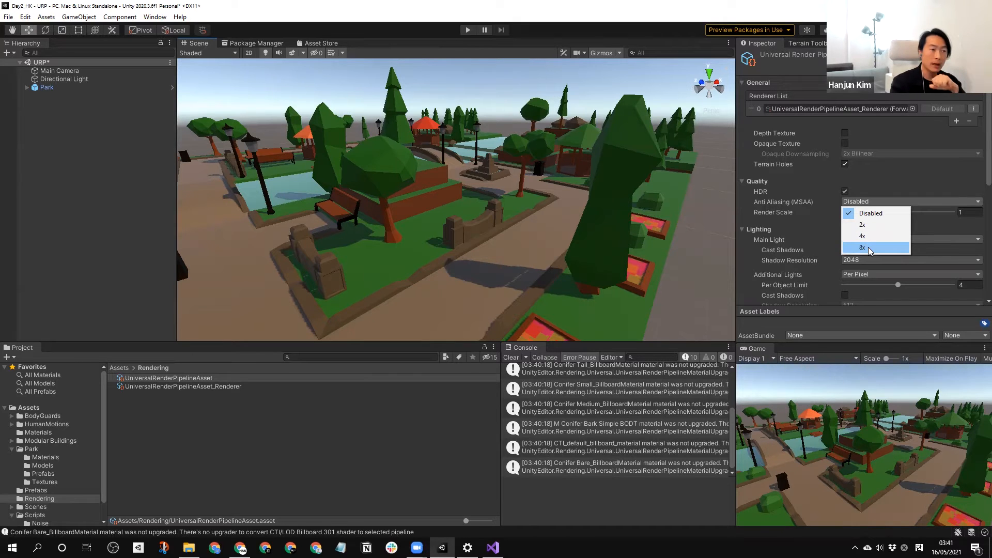
click(868, 248)
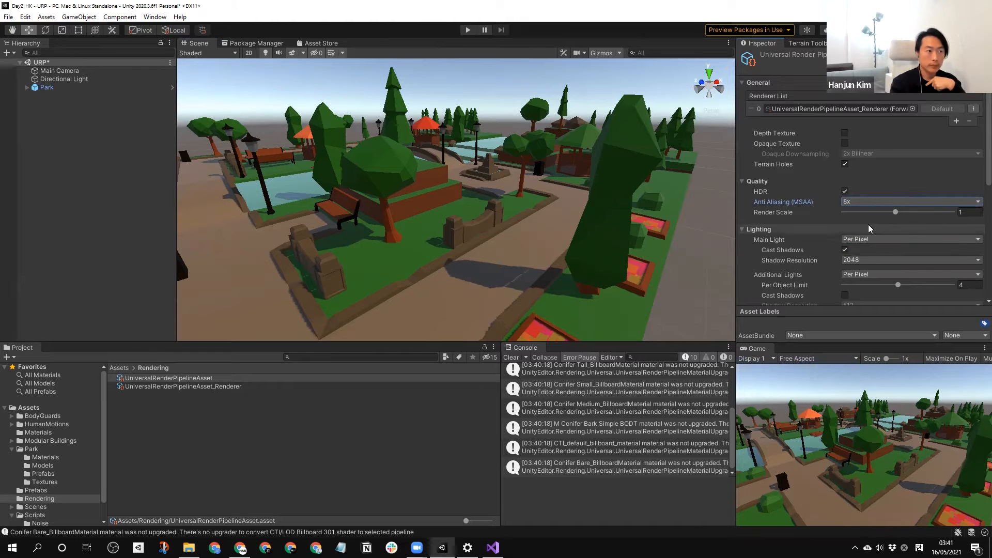
click(900, 262)
click(875, 316)
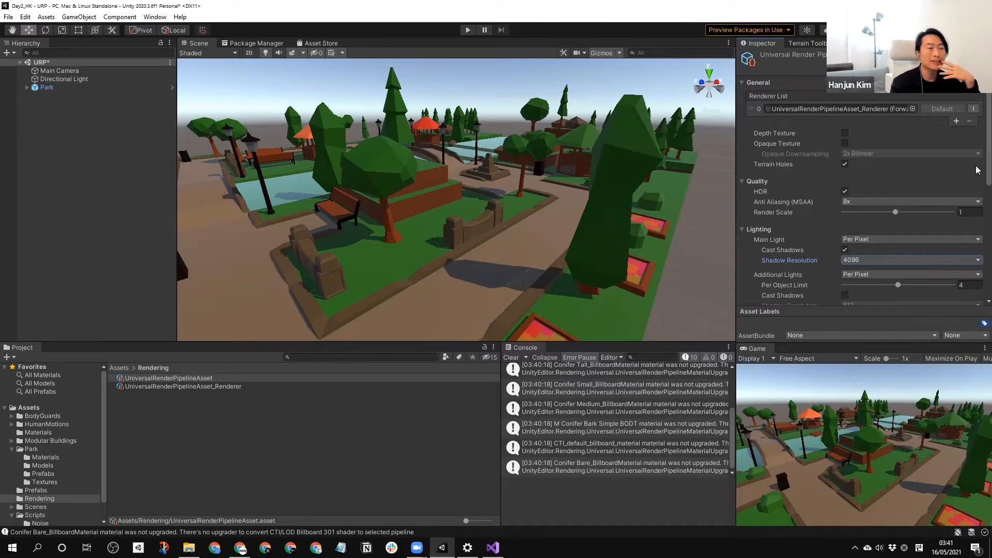
Step: Examine the pipeline asset's shadow settings and the edges of the tree shadow on the park path up close
scroll(977, 170, down, 2)
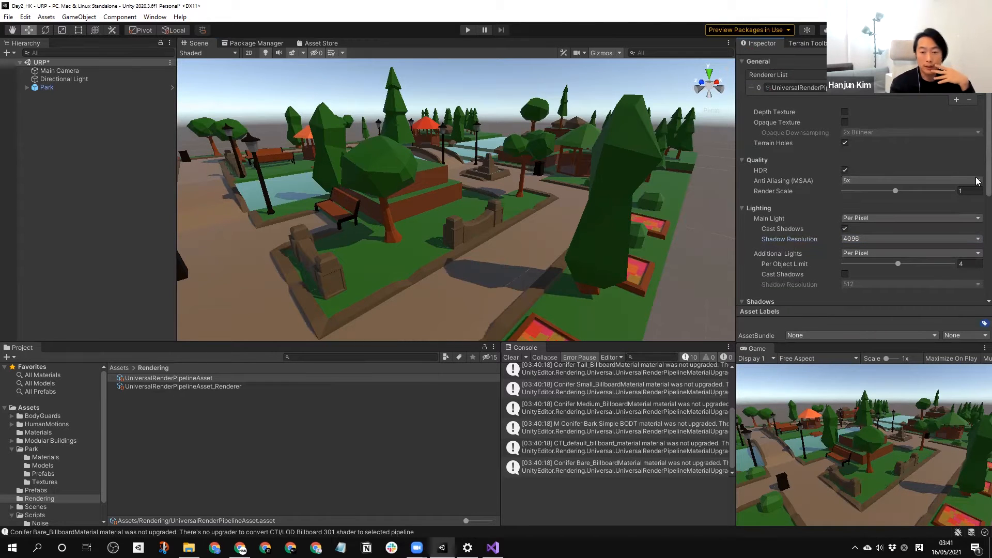
scroll(977, 184, down, 1)
scroll(978, 187, down, 9)
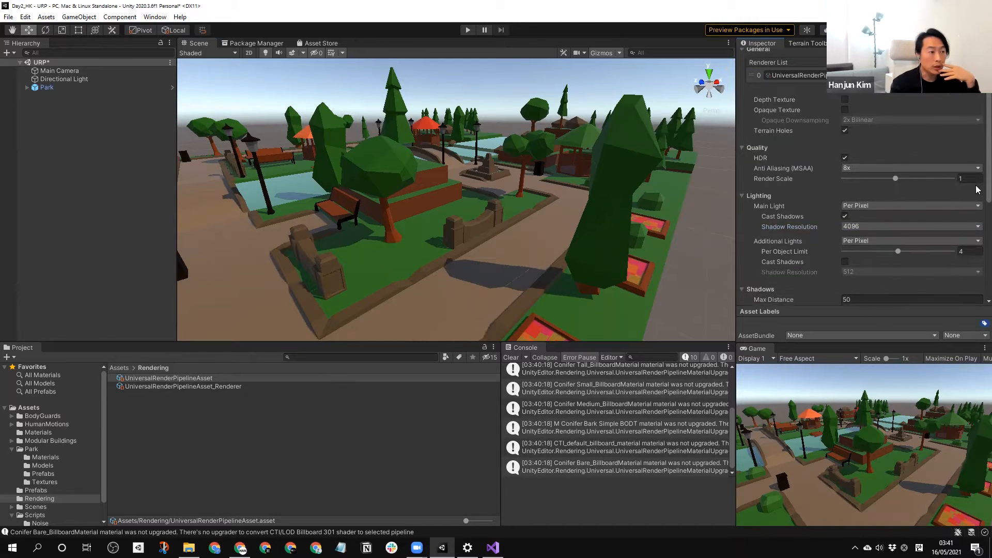
scroll(978, 238, down, 3)
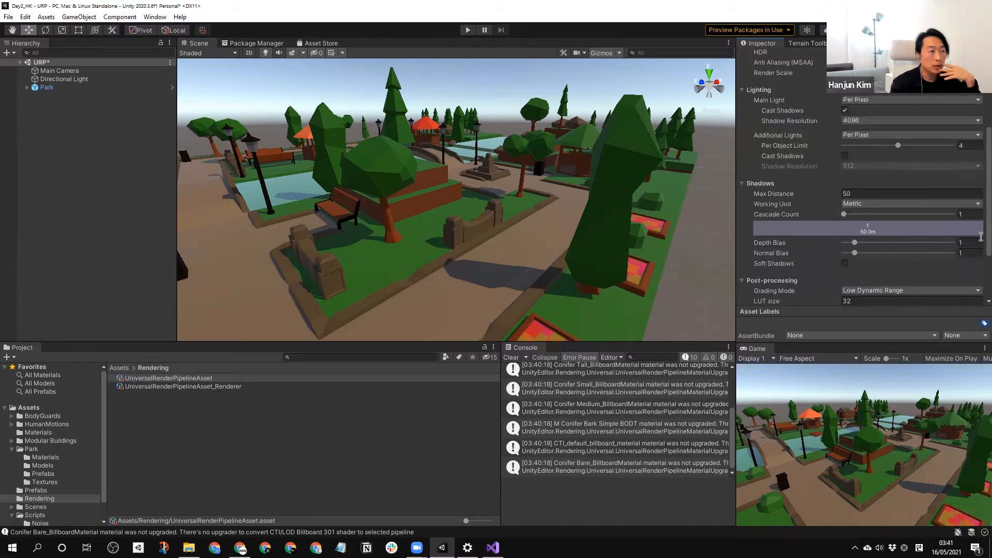
scroll(978, 254, down, 1)
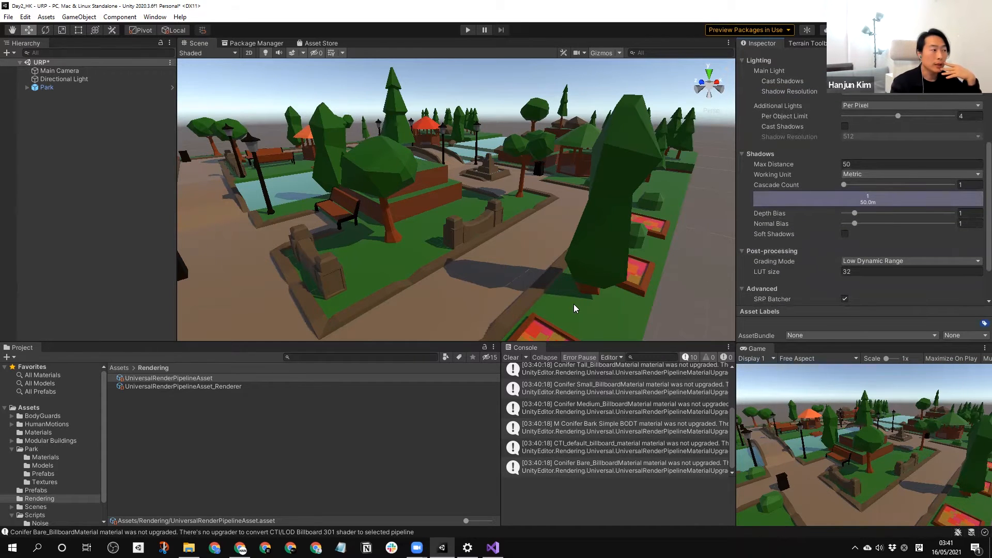
scroll(574, 304, down, 10)
scroll(539, 313, down, 5)
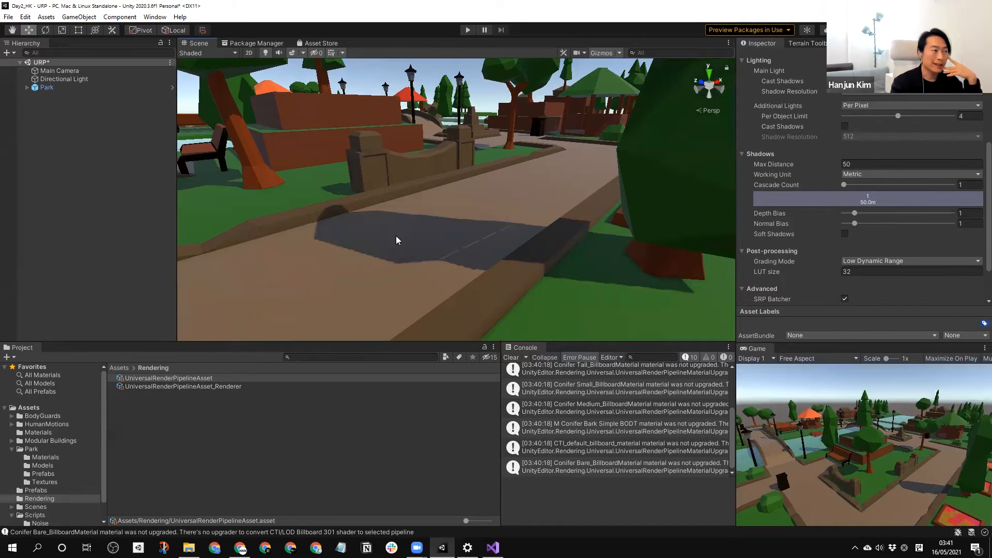
scroll(479, 243, down, 5)
alt+drag(481, 241, 497, 271)
scroll(498, 250, up, 3)
mouse_move(498, 249)
middle_down()
mouse_move(488, 302)
mouse_move(484, 239)
middle_up()
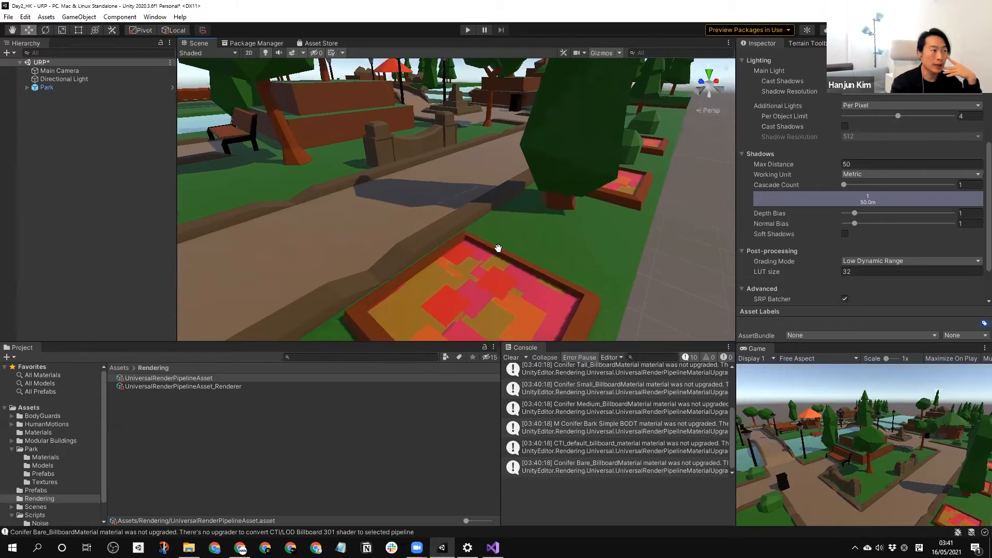
scroll(489, 302, up, 4)
scroll(488, 294, down, 2)
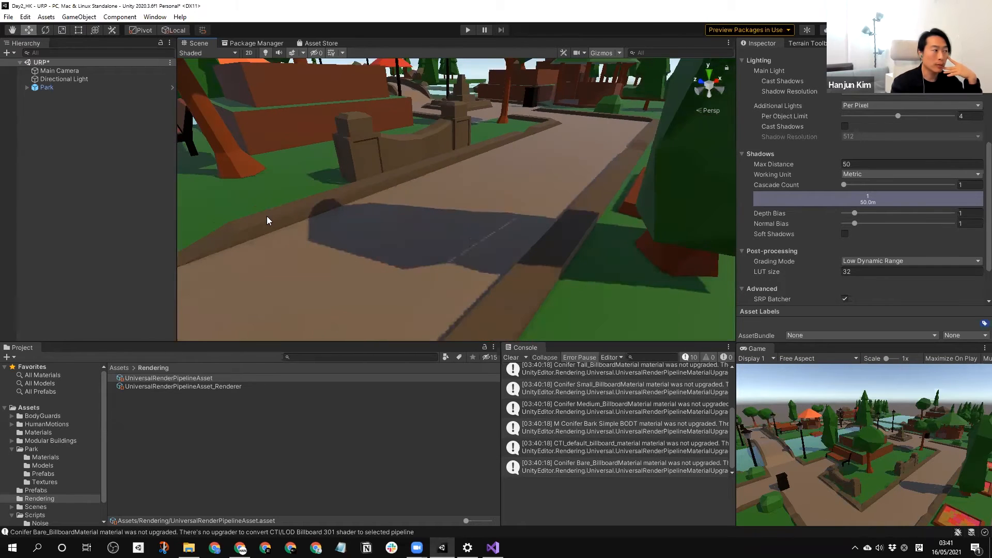
middle_drag(490, 299, 566, 309)
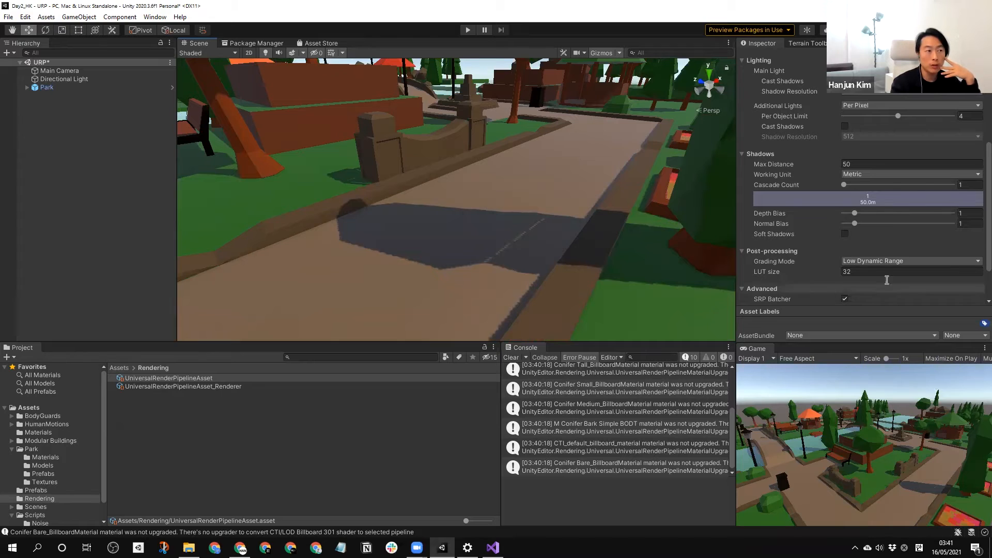
Step: Set the shadow Cascade Count of UniversalRenderPipelineAsset to 2
click(844, 184)
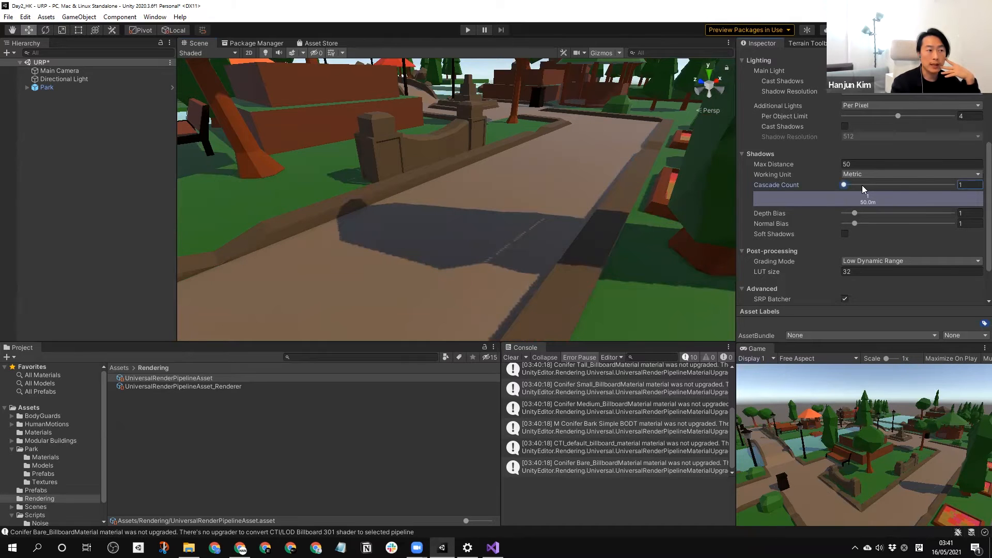
drag(862, 185, 866, 186)
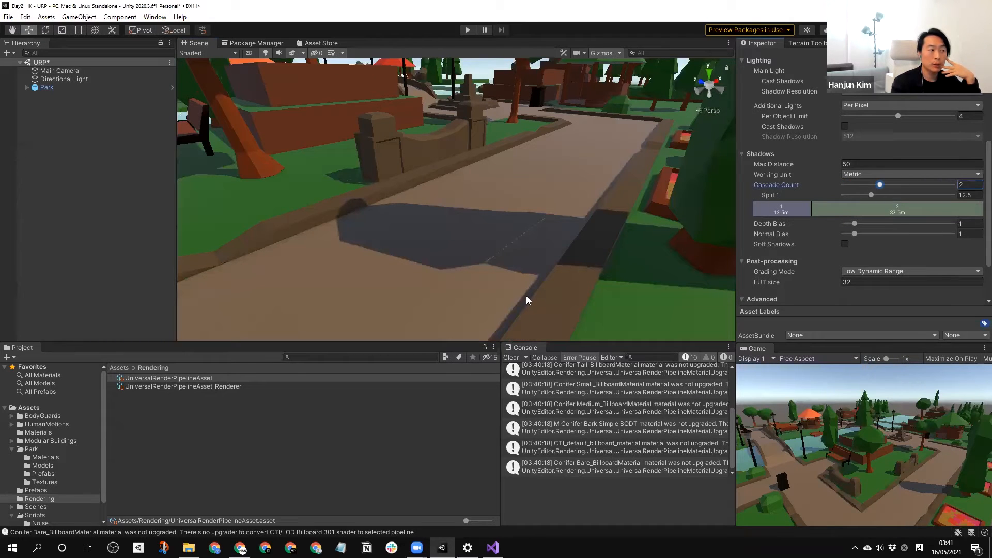
Step: Set the shadow Cascade Count of UniversalRenderPipelineAsset to 4 and check the tree shadow on the park path
drag(882, 188, 959, 191)
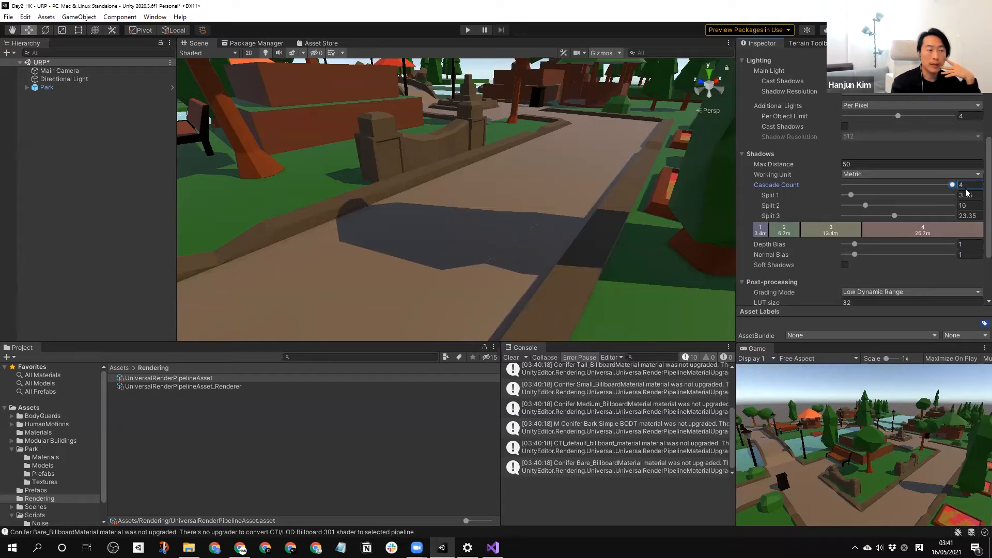
scroll(469, 266, up, 3)
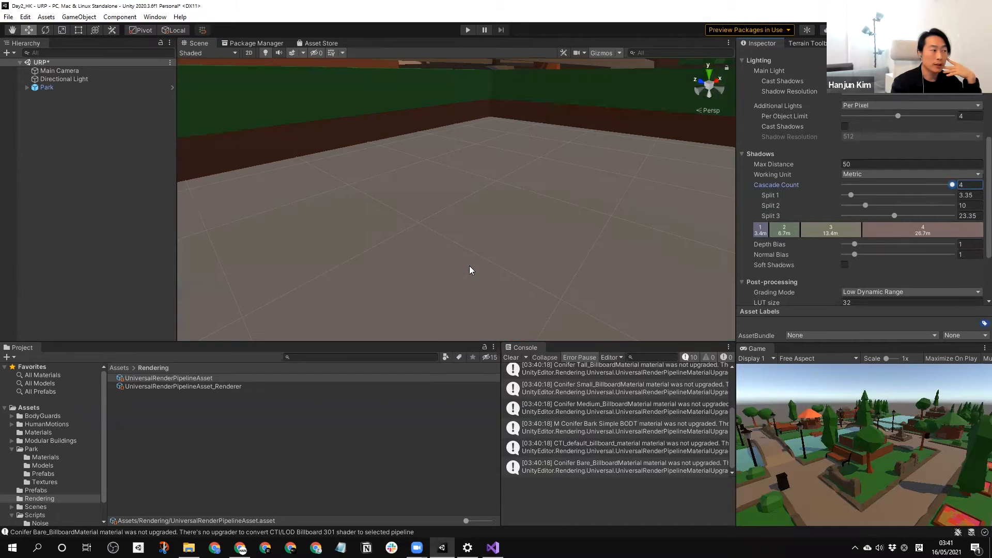
scroll(486, 261, down, 3)
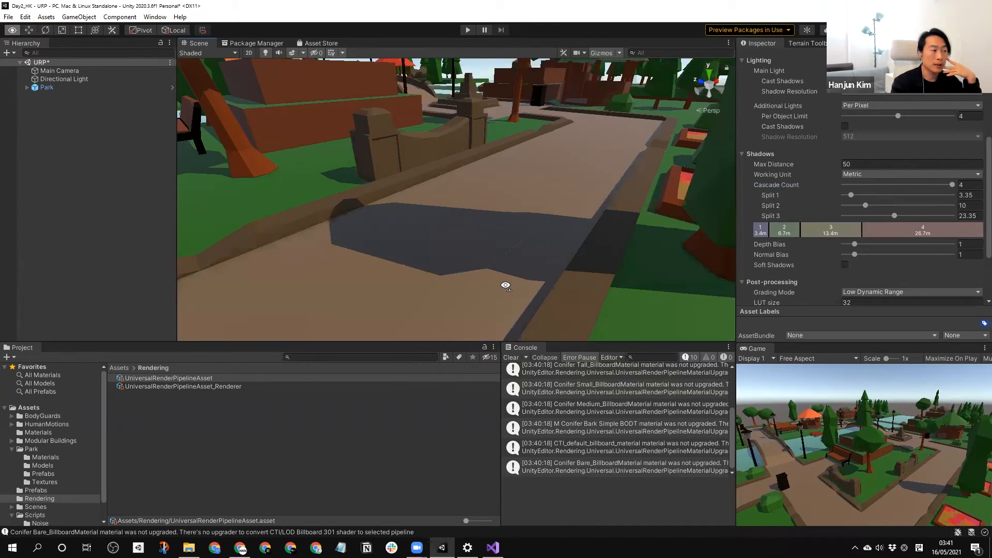
scroll(511, 277, up, 5)
scroll(470, 221, down, 6)
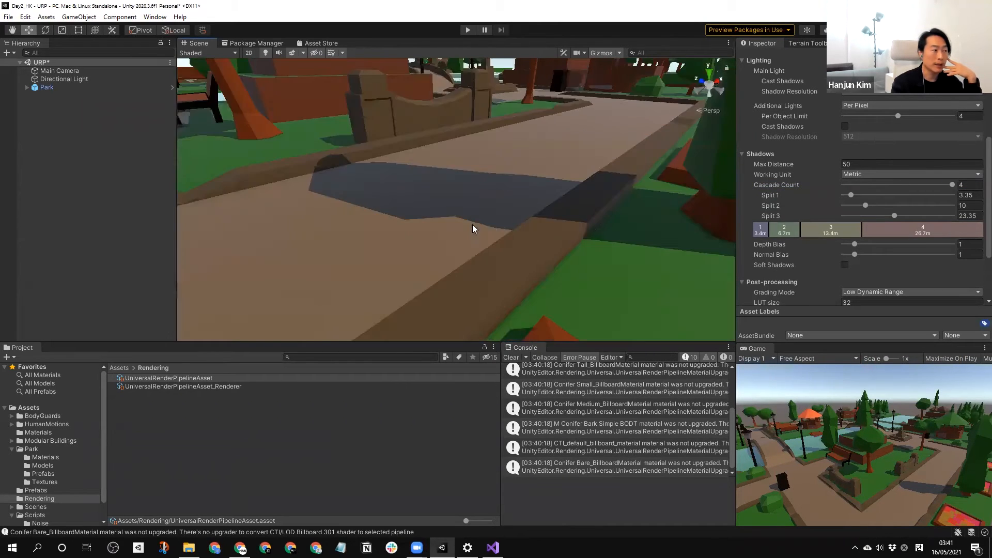
Step: Set the shadow Normal Bias of UniversalRenderPipelineAsset to 0 and check the tree shadow on the path
right_drag(517, 233, 572, 264)
scroll(566, 211, down, 3)
mouse_move(578, 166)
middle_down()
mouse_move(561, 227)
mouse_move(580, 242)
middle_up()
scroll(567, 230, down, 2)
scroll(595, 240, up, 2)
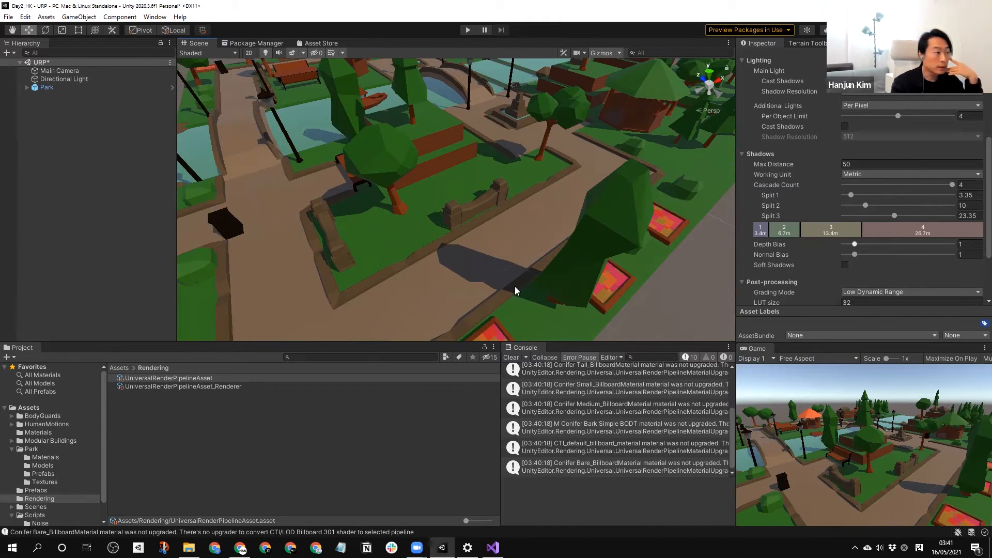
scroll(515, 288, up, 4)
middle_drag(516, 289, 549, 284)
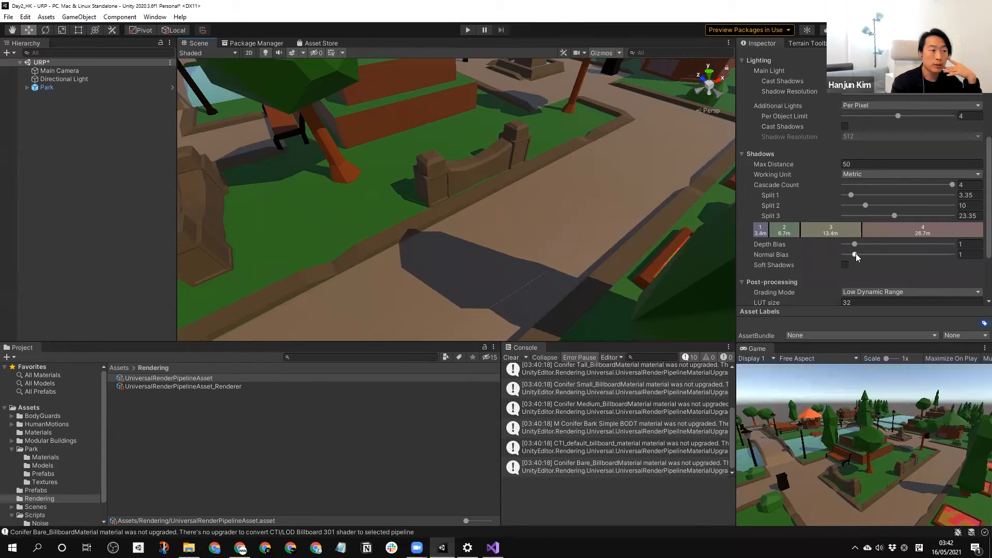
drag(854, 254, 787, 260)
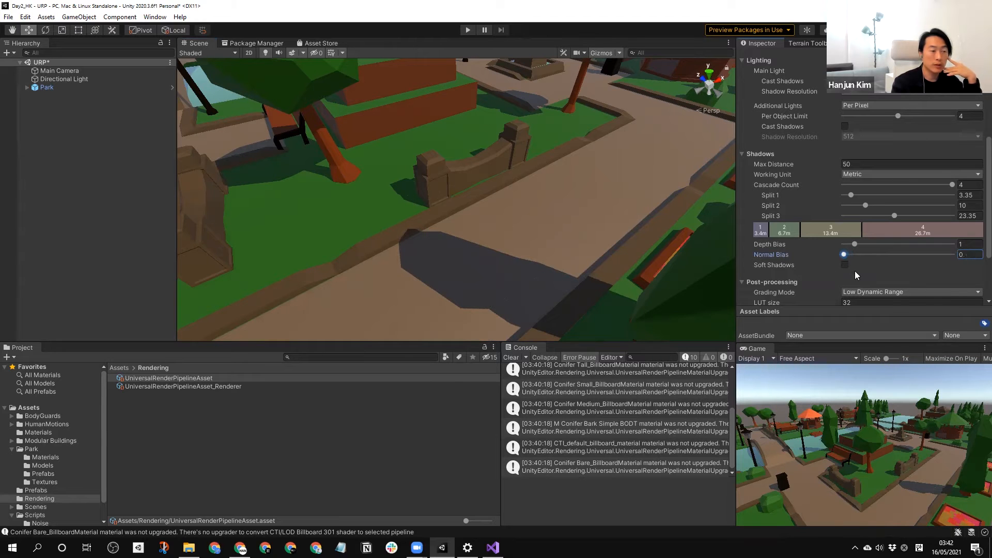
middle_drag(571, 307, 569, 303)
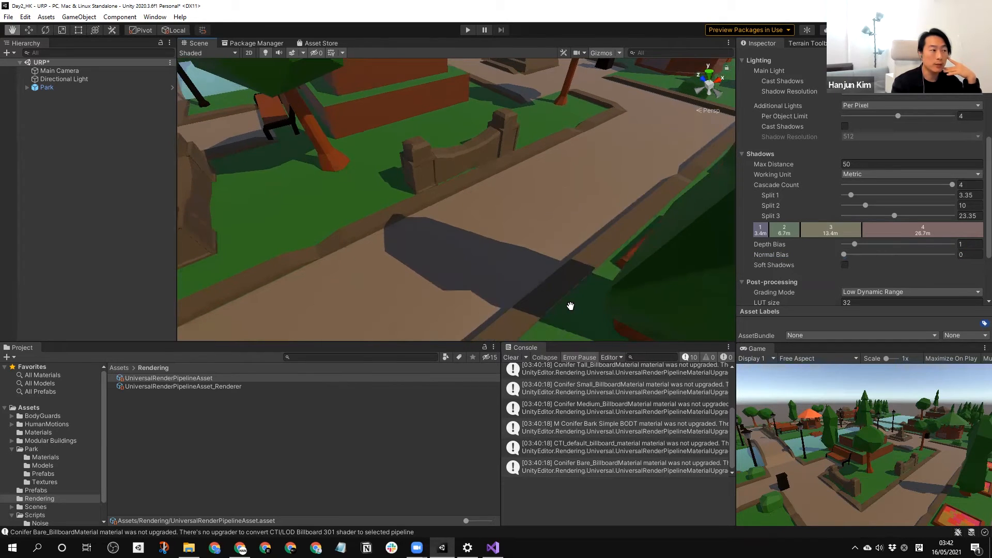
scroll(570, 281, down, 3)
Step: Extend the first shadow cascade of UniversalRenderPipelineAsset by setting Split 1 to about 4.49 m
drag(770, 231, 774, 231)
scroll(364, 208, down, 3)
middle_drag(363, 209, 413, 228)
scroll(413, 228, down, 4)
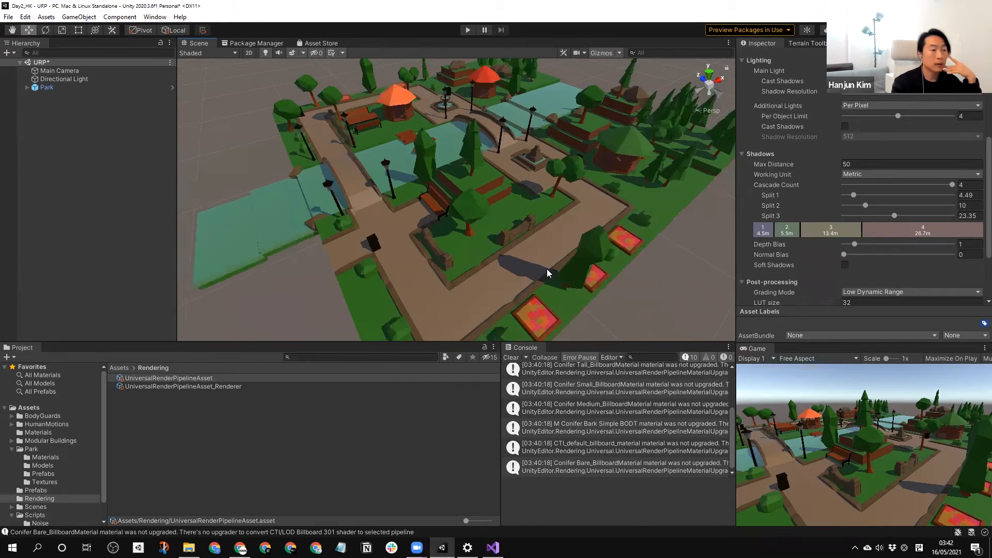
scroll(547, 269, up, 2)
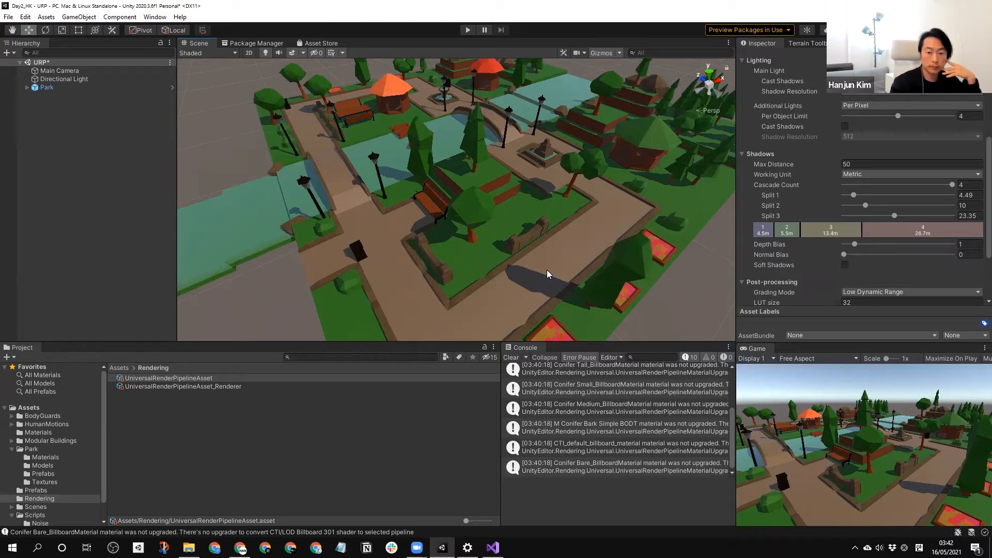
scroll(531, 165, up, 1)
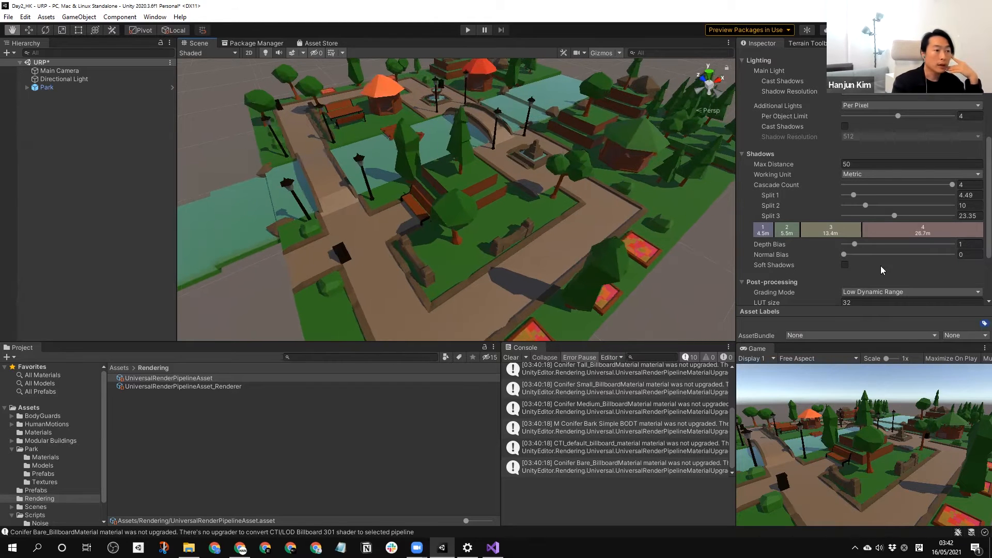
scroll(977, 293, down, 3)
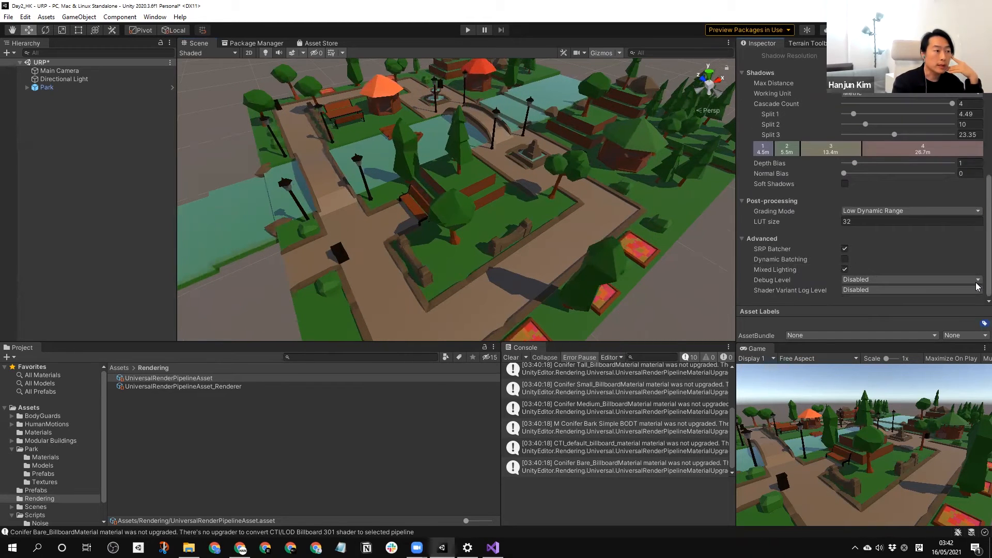
scroll(977, 287, up, 5)
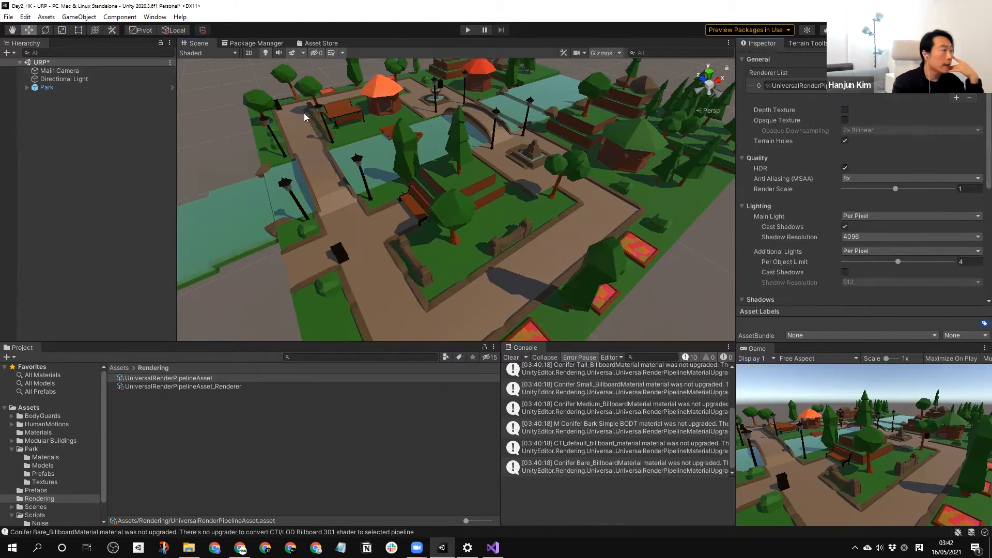
Step: Set the rotation of the Directional Light to X 35 and Y -225
click(69, 72)
click(68, 80)
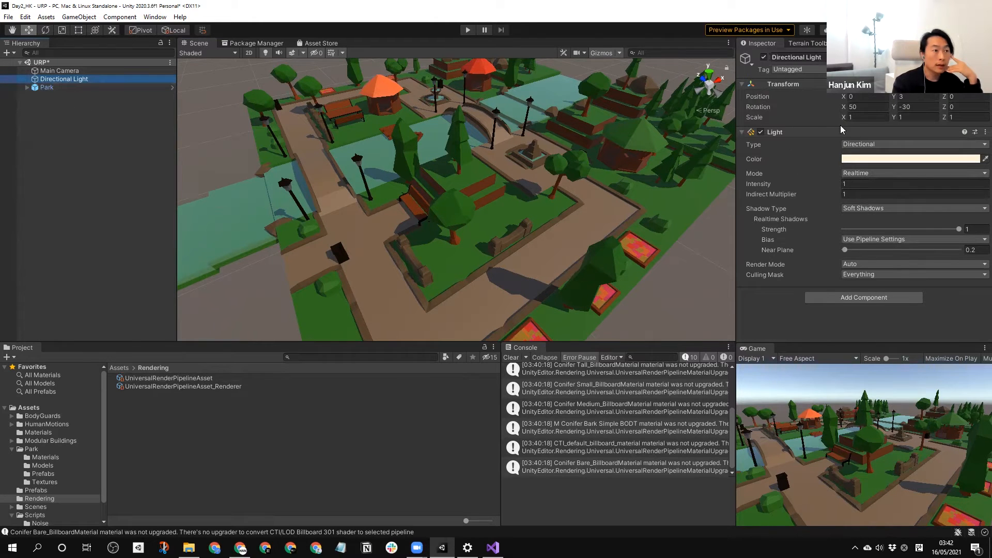
drag(849, 106, 788, 163)
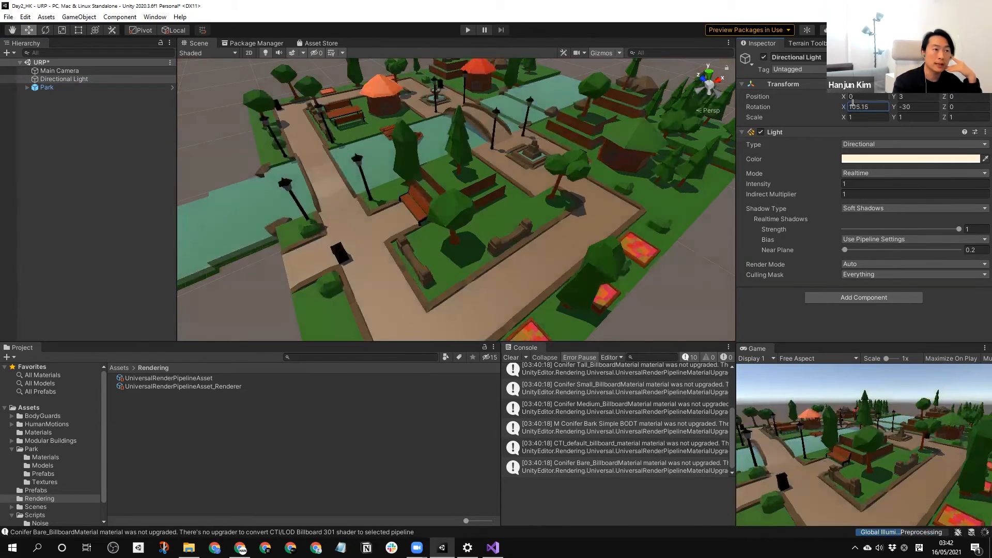
text(55)
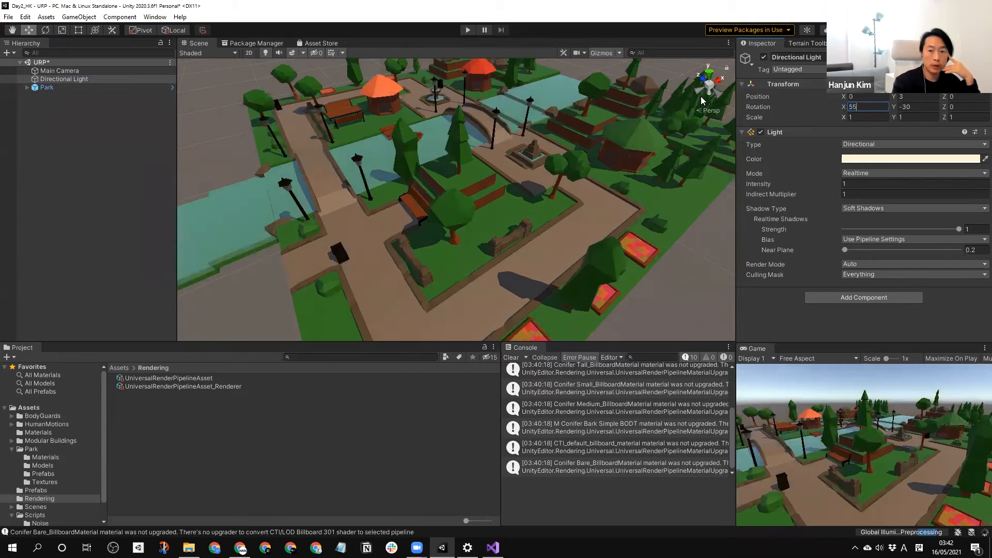
drag(860, 107, 808, 100)
text(35)
click(921, 109)
text(-225)
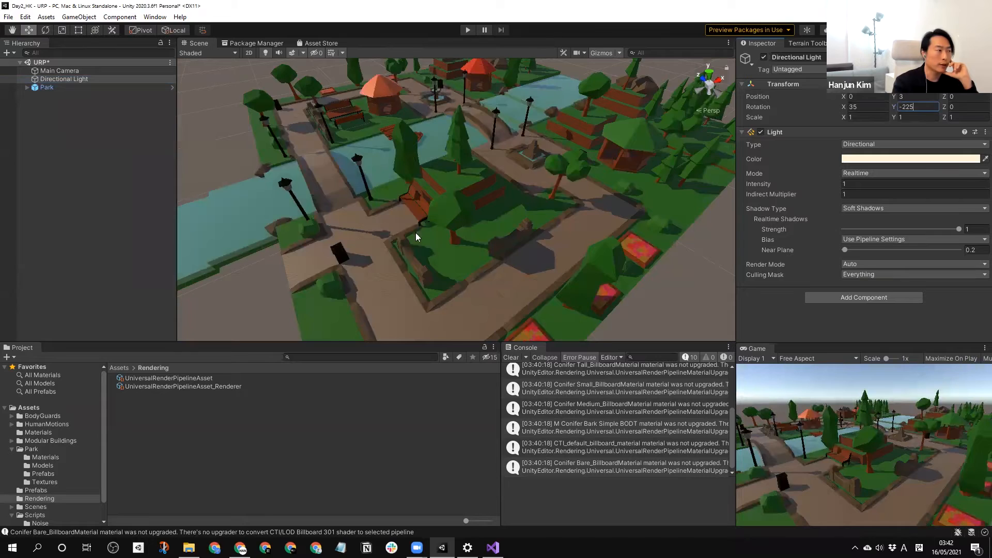
Step: Set the Intensity of the Directional Light to 2.5
right_drag(417, 232, 519, 236)
key(a)
key(s)
scroll(500, 220, down, 1)
key(a)
key(w)
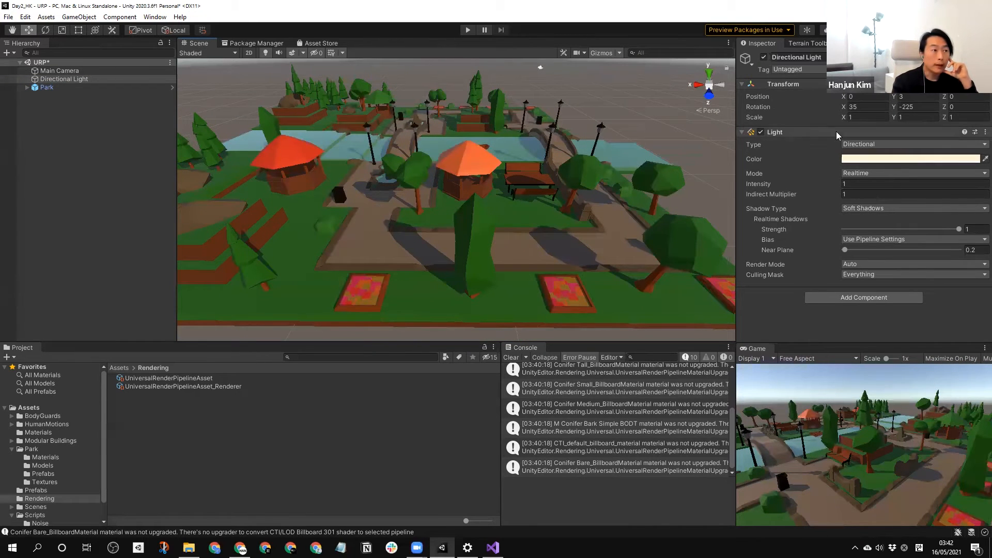
drag(771, 182, 581, 211)
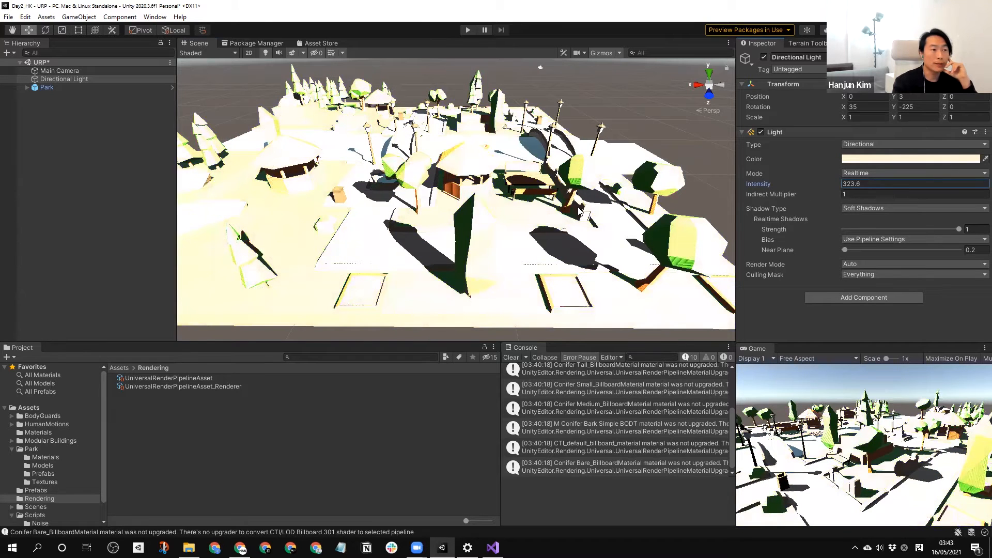
click(872, 183)
text(2.5)
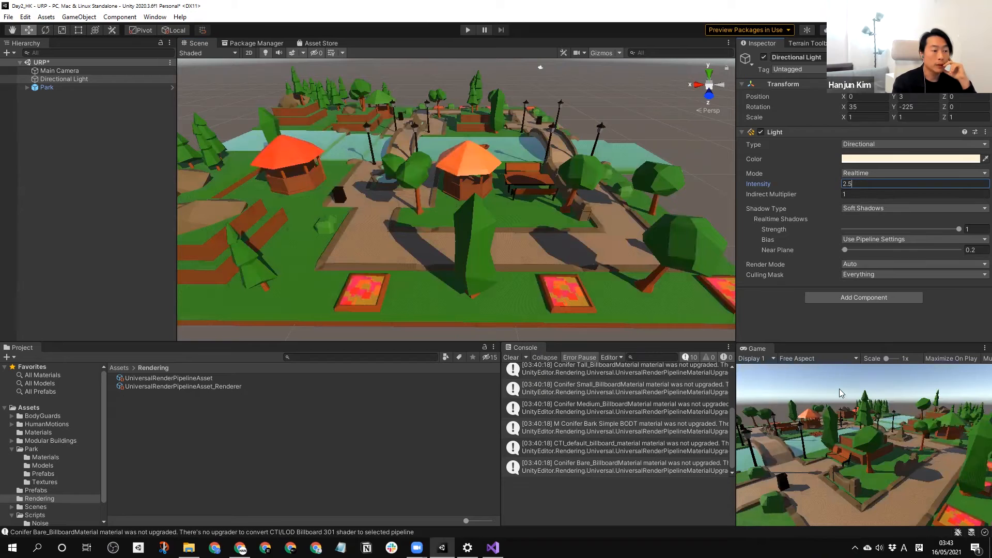
Step: Lower the realtime shadow Strength of the Directional Light to about 0.717, keeping Soft Shadows as the shadow type
click(876, 209)
click(777, 315)
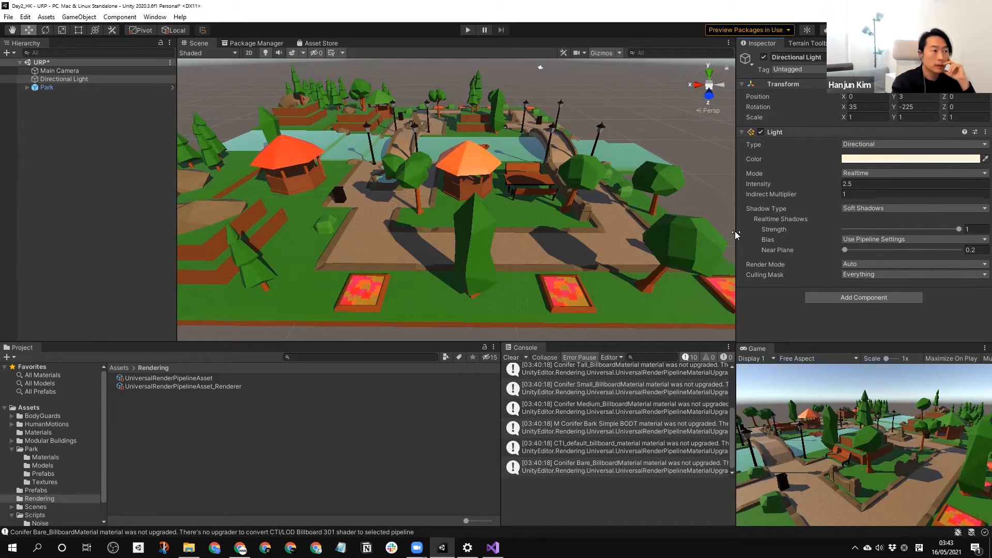
alt+drag(485, 213, 508, 224)
middle_drag(507, 224, 580, 248)
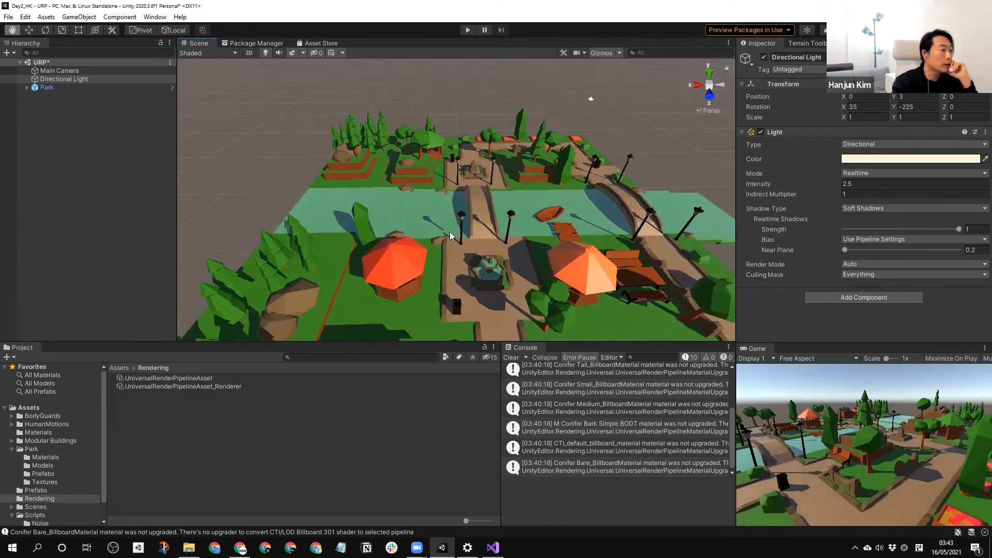
middle_drag(450, 232, 492, 233)
mouse_move(492, 233)
alt+mouse_down()
mouse_move(430, 239)
mouse_move(536, 202)
mouse_move(500, 224)
alt+mouse_up()
middle_drag(500, 225, 473, 240)
right_drag(474, 241, 584, 228)
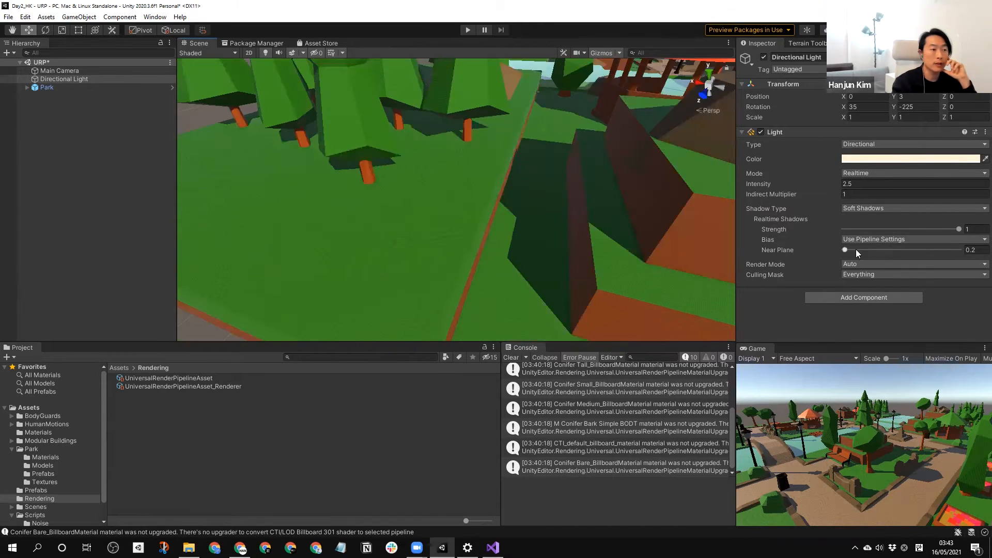
drag(955, 228, 938, 228)
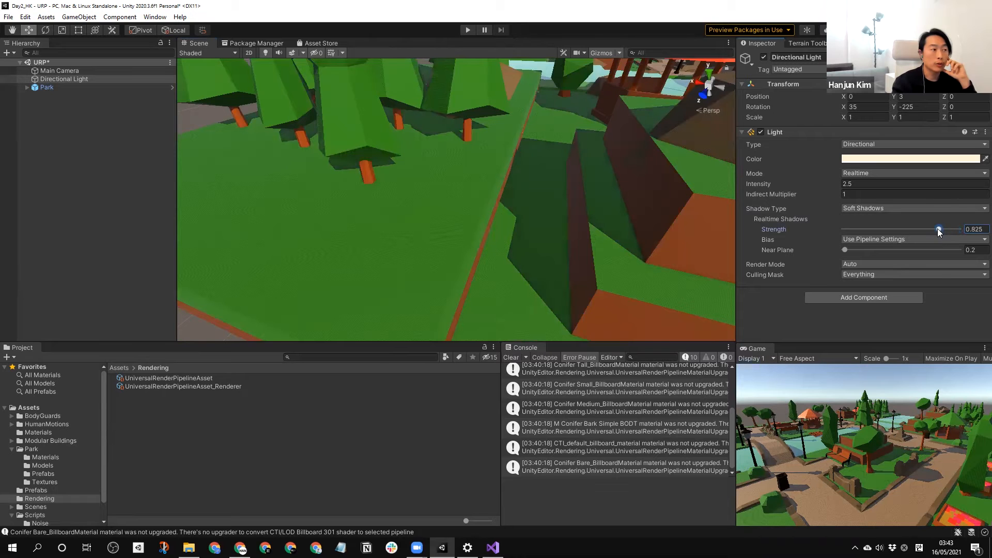
right_drag(448, 202, 672, 209)
mouse_move(939, 229)
mouse_down()
mouse_move(864, 229)
mouse_move(927, 234)
mouse_up()
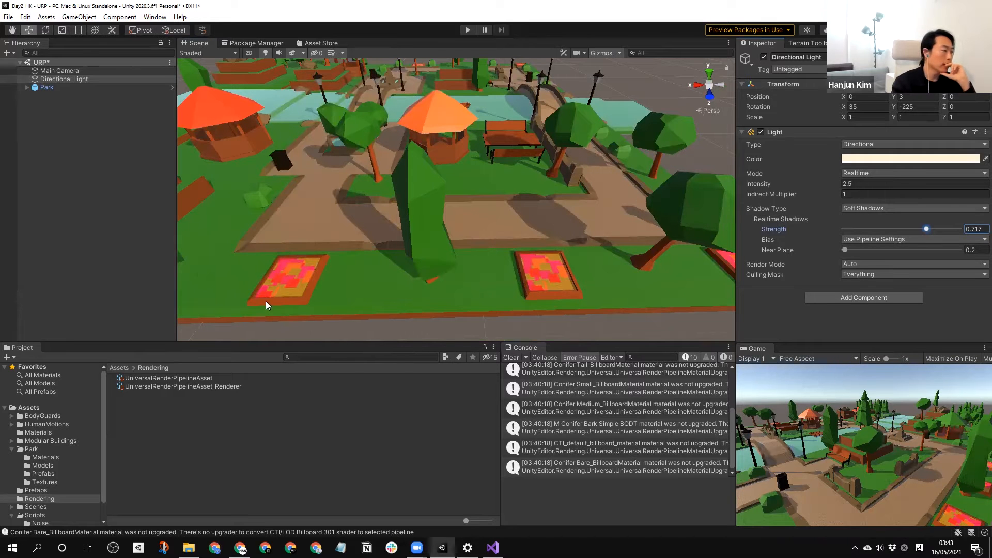
Step: Bring the sky above the park into view and open the Environment section of the scene's Lighting settings
scroll(566, 163, down, 6)
alt+drag(567, 162, 686, 153)
alt+drag(231, 194, 92, 139)
click(92, 136)
click(65, 79)
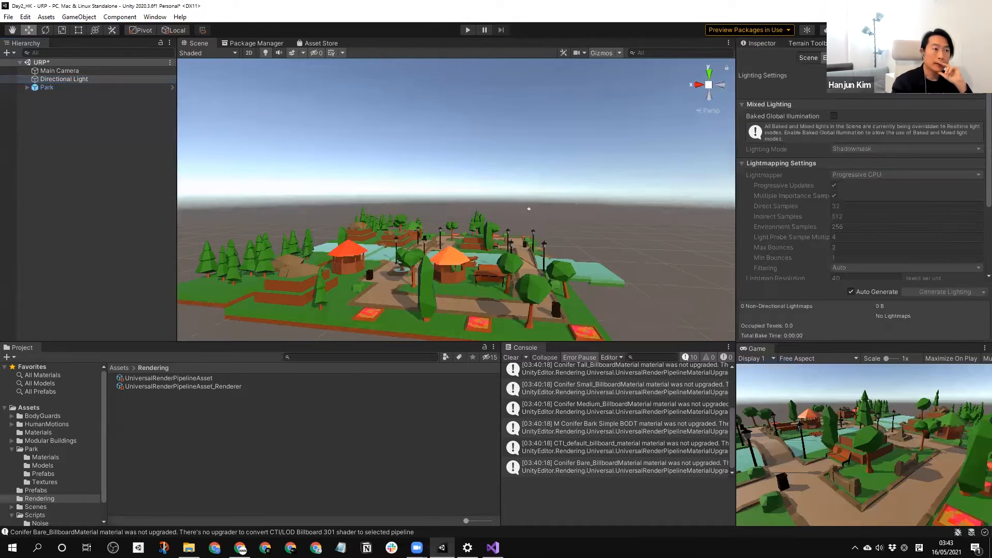
scroll(978, 155, down, 5)
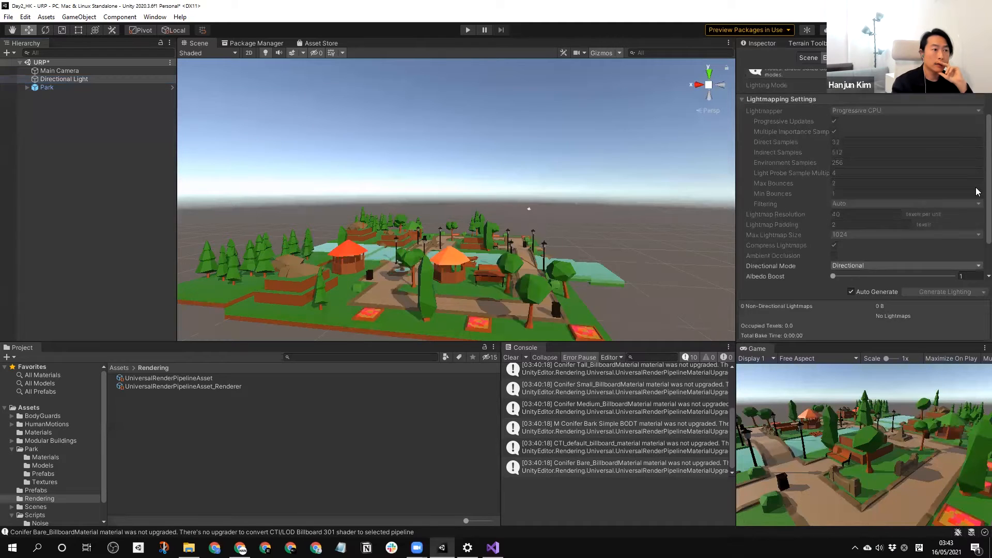
scroll(977, 207, up, 5)
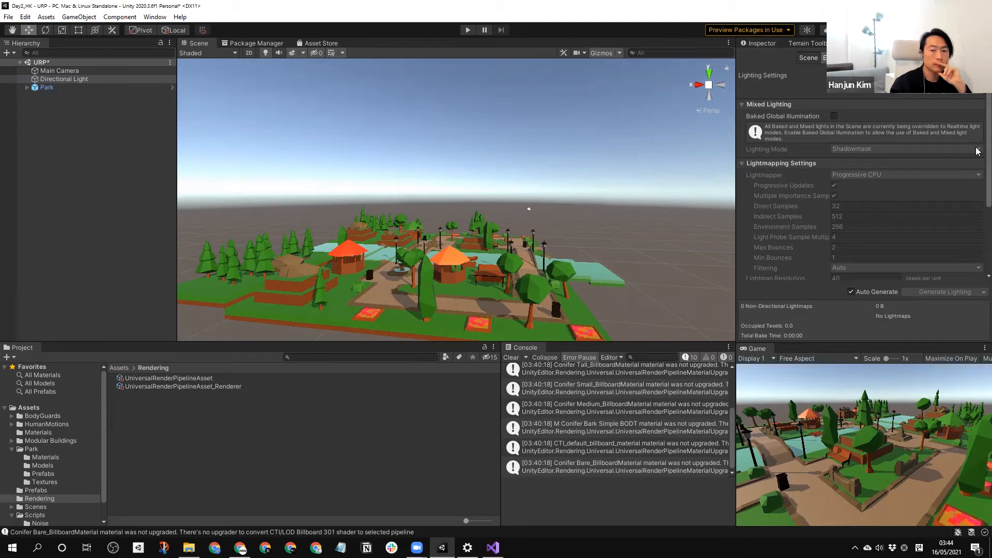
click(826, 57)
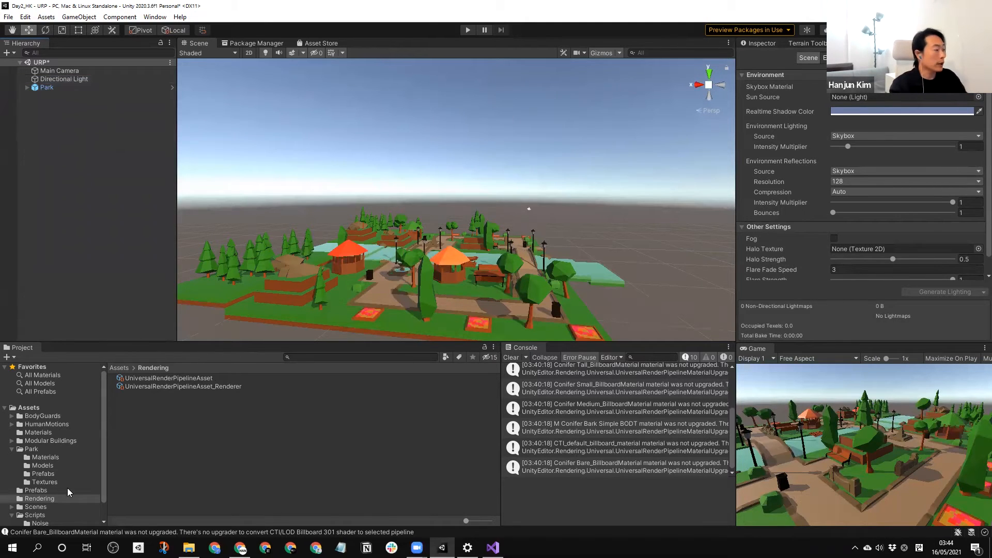
Step: Create a material named Skybox-1 in the Assets/Materials folder and select it
click(41, 433)
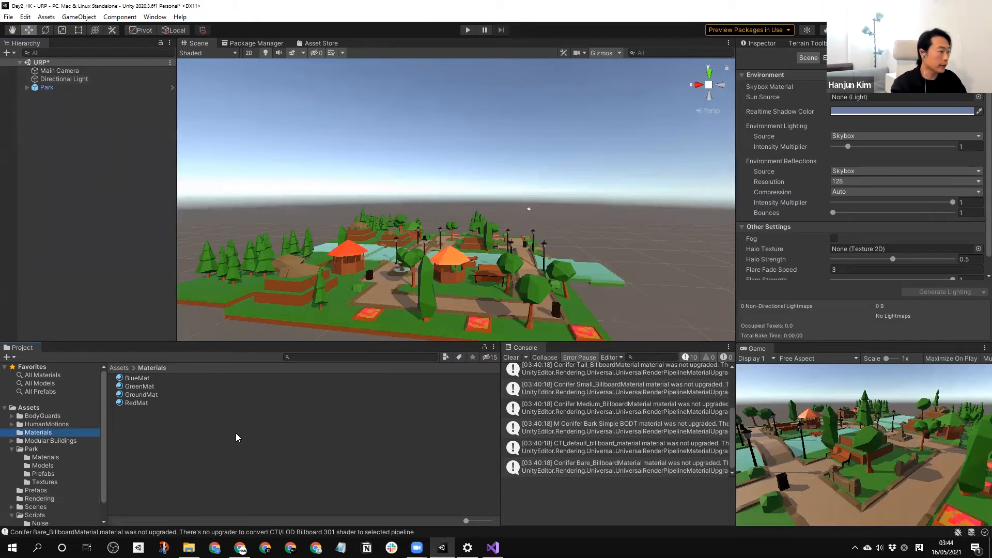
right_click(236, 433)
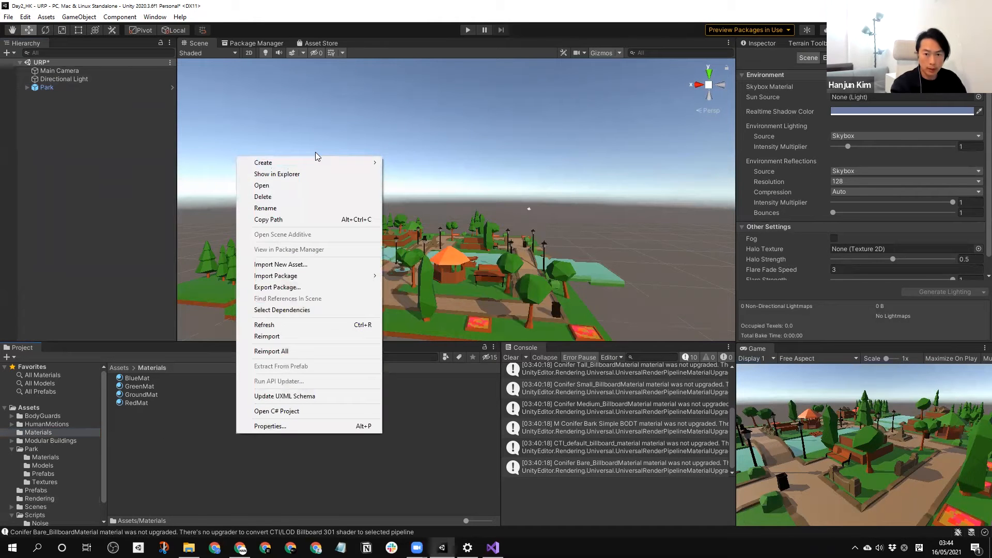
mouse_move(313, 161)
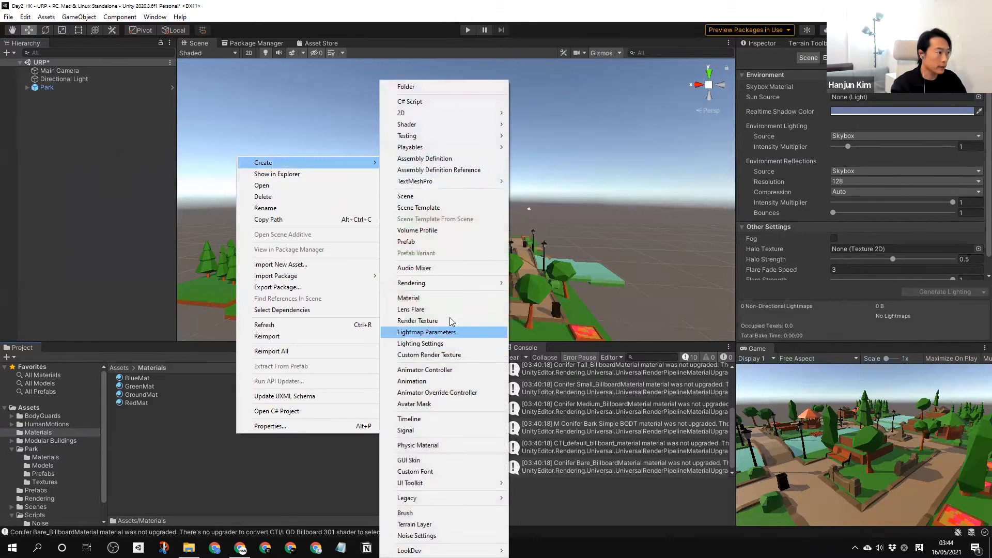
click(441, 298)
text(SKy)
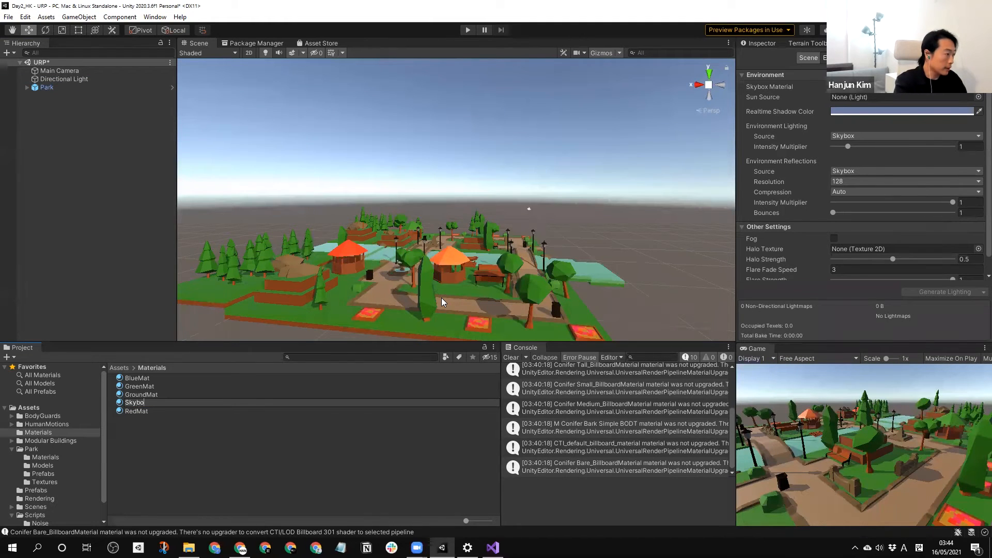
text(box-1)
key(Return)
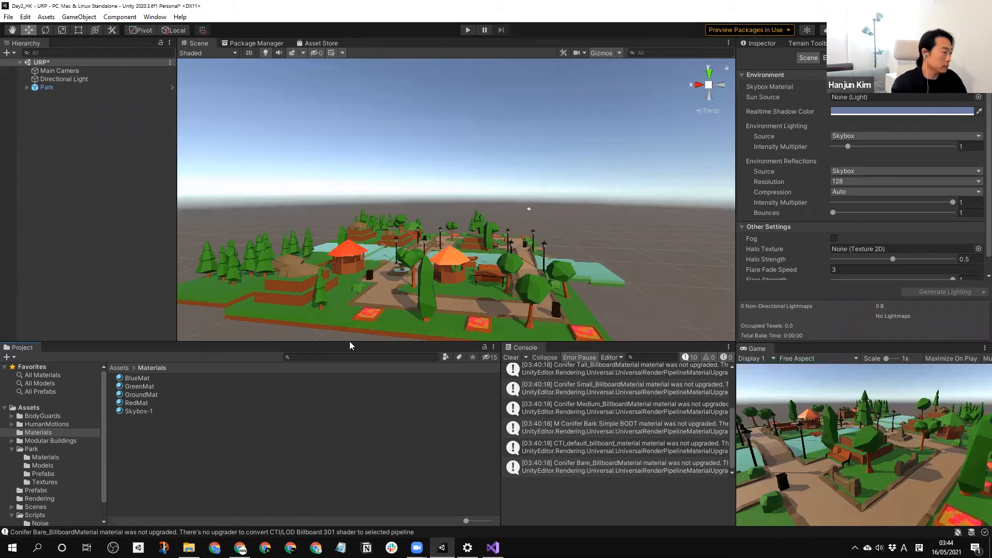
click(137, 412)
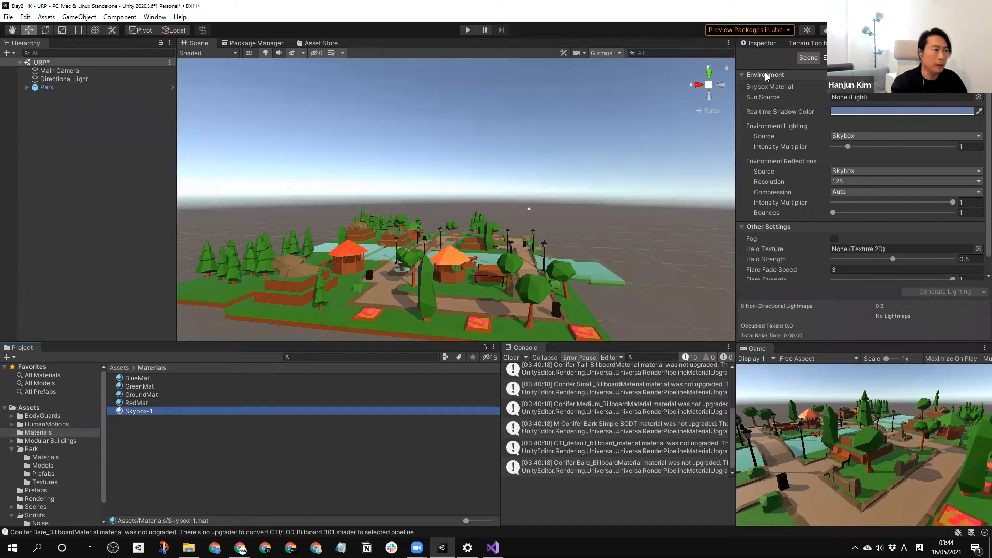
Step: Set the shader of the Skybox-1 material to Skybox/Procedural
click(762, 44)
click(807, 67)
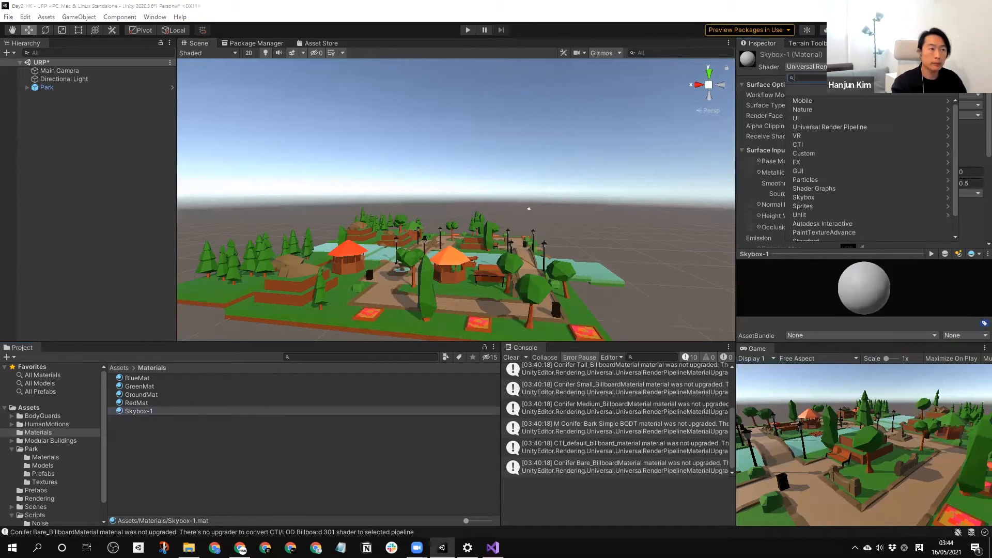
click(811, 199)
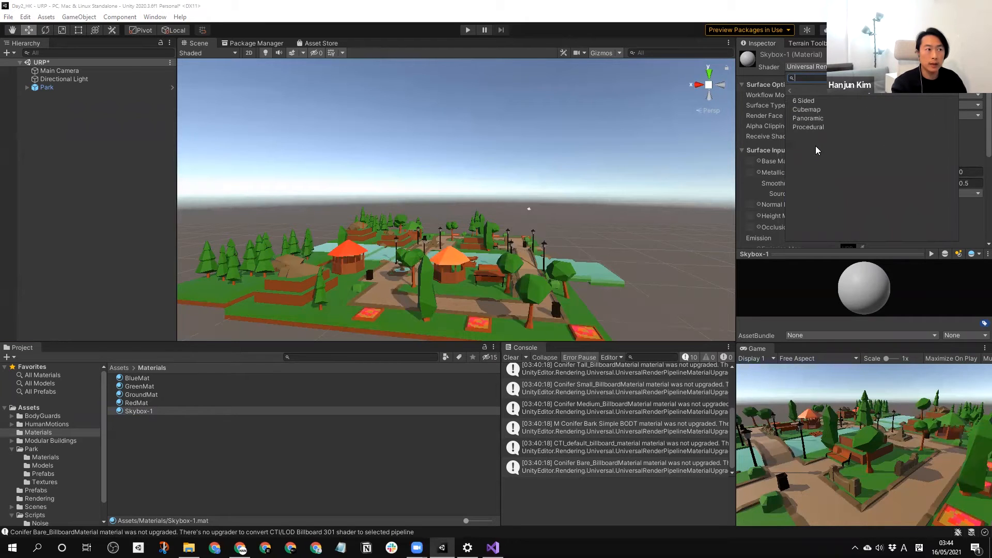
click(815, 128)
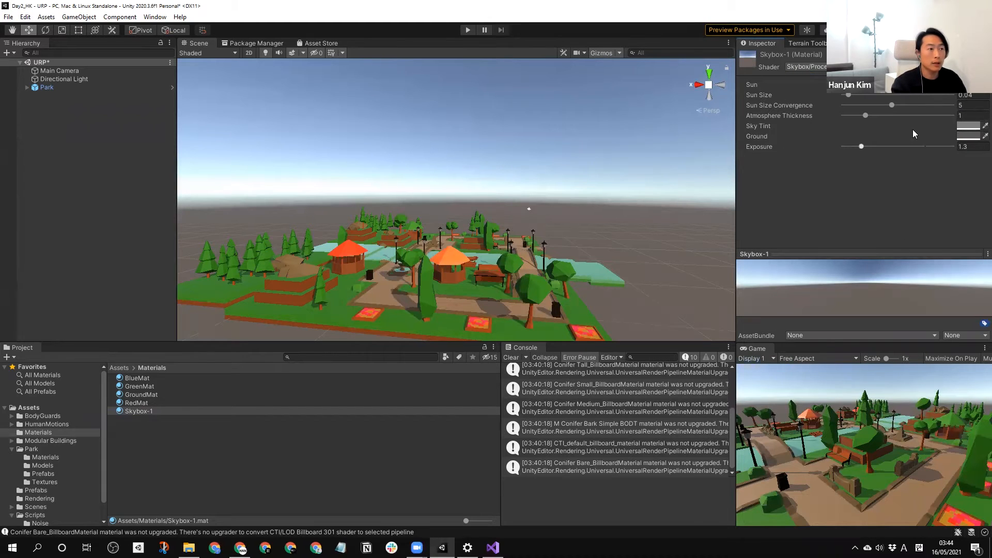
Step: Try a red Sky Tint (FB5050) on the Skybox-1 material
click(960, 126)
drag(925, 203, 939, 182)
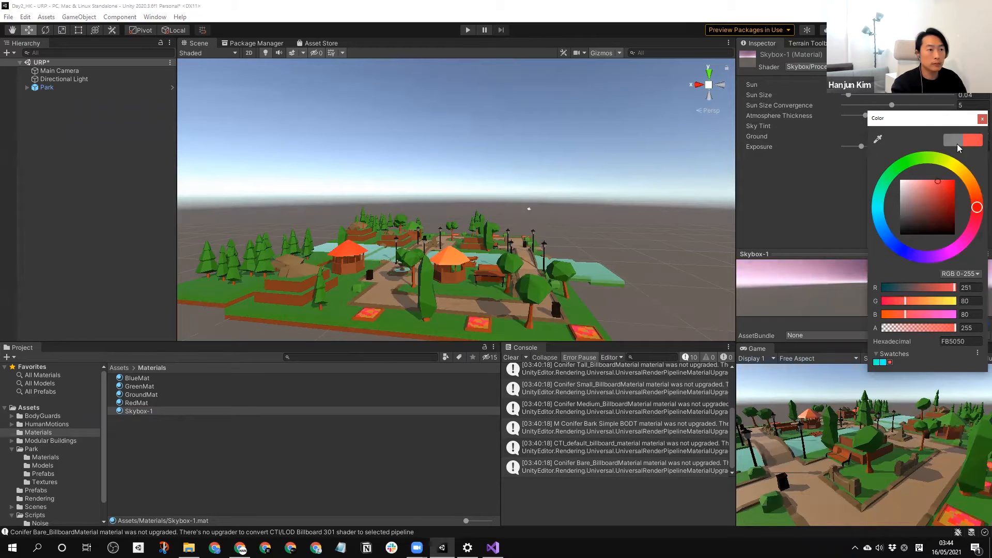
click(982, 119)
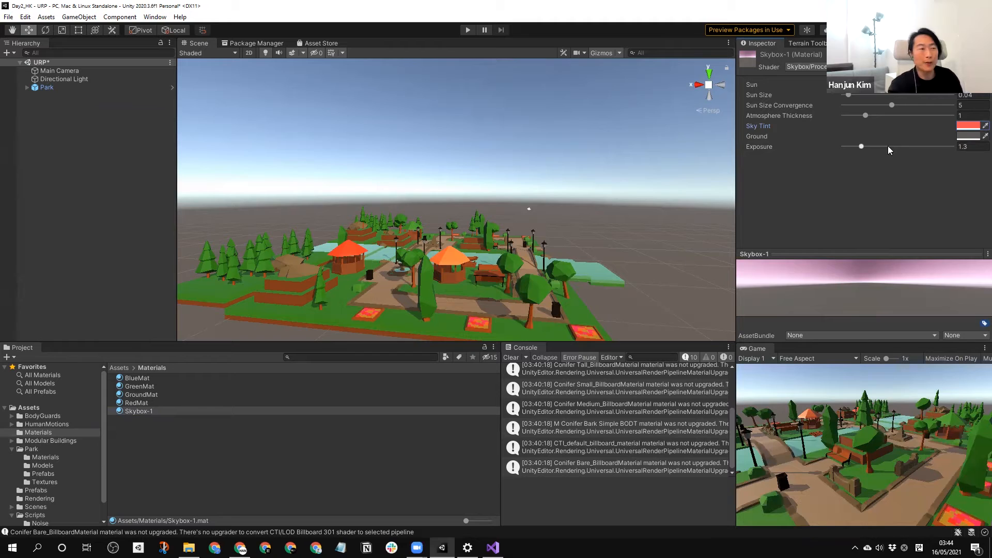
Step: Set the Sky Tint of the Skybox-1 material to a light blue and enlarge the material preview
click(968, 125)
click(913, 211)
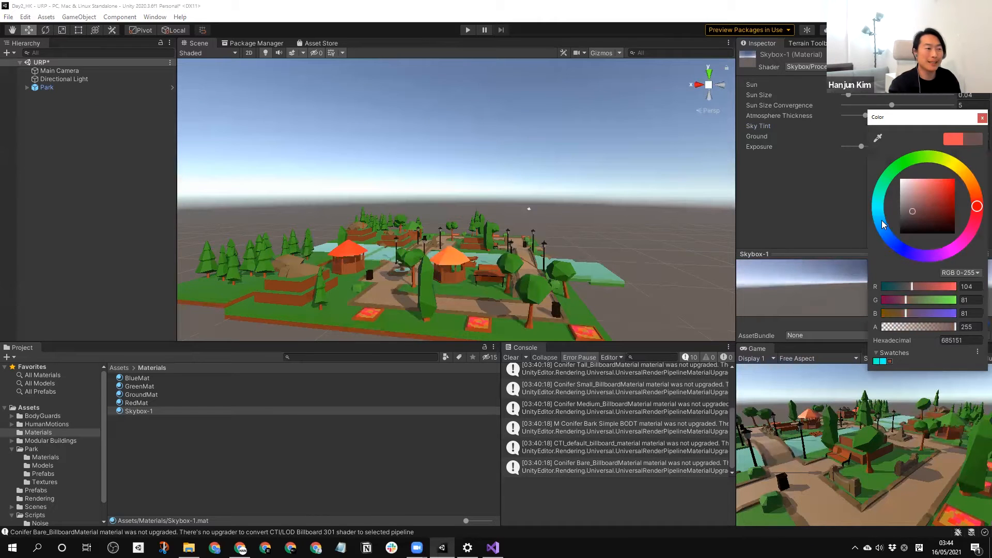
drag(883, 224, 880, 215)
click(955, 179)
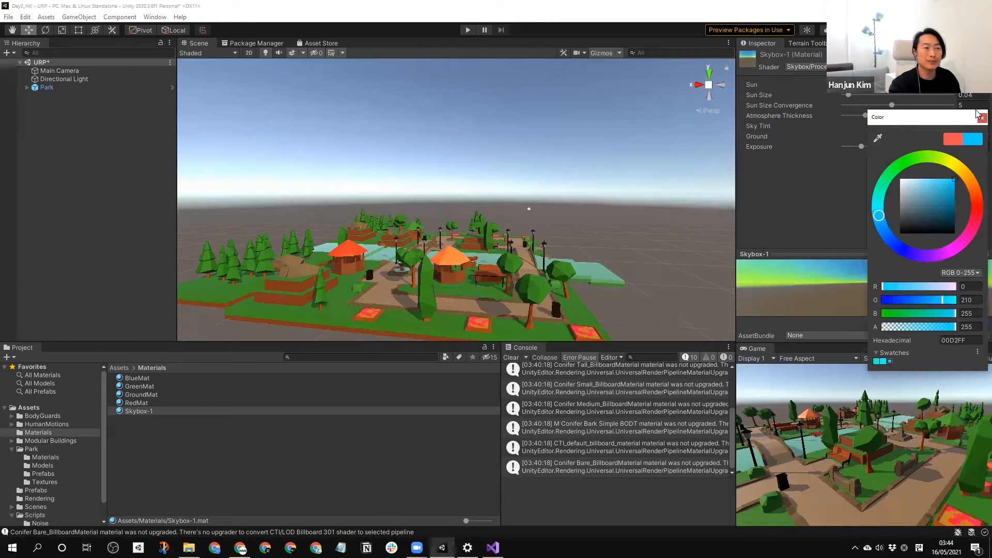
click(982, 118)
drag(848, 252, 859, 202)
click(968, 127)
mouse_move(941, 172)
mouse_down()
mouse_move(931, 188)
mouse_move(936, 177)
mouse_up()
drag(926, 216, 938, 165)
click(980, 116)
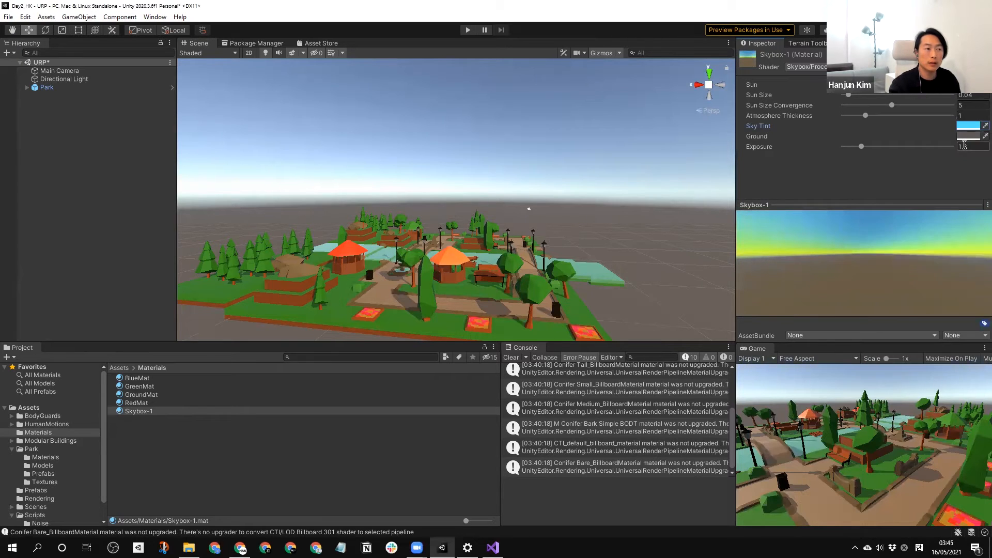
Step: Set the Ground color of the Skybox-1 material to a pale beige (B59E95)
click(968, 136)
drag(931, 207, 910, 208)
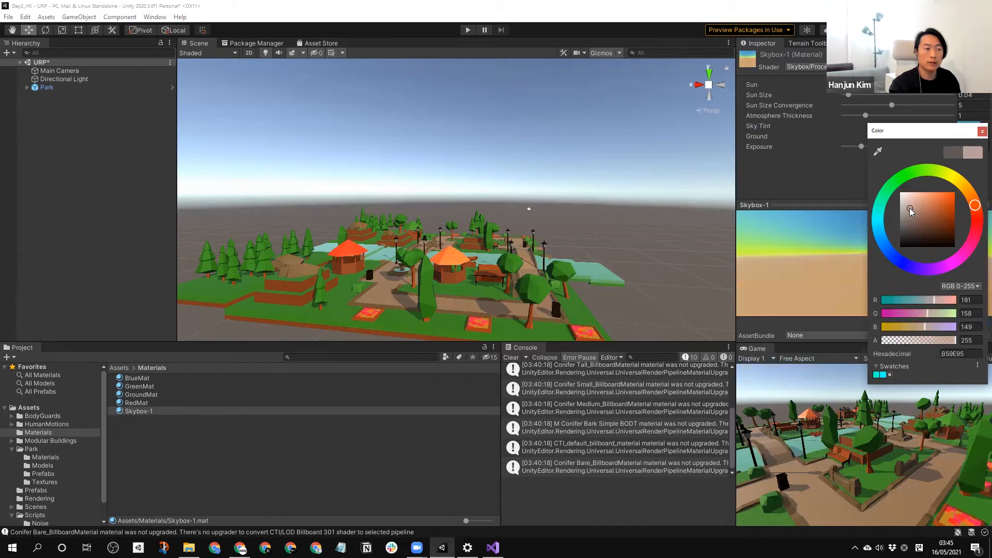
click(981, 132)
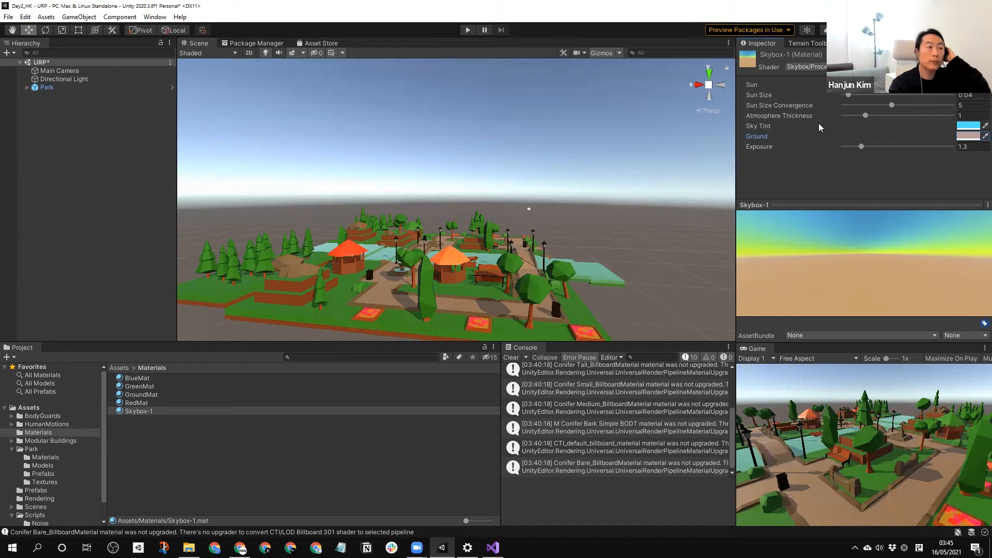
Step: Assign Skybox-1 as the Skybox Material in the scene's Environment lighting settings
click(858, 44)
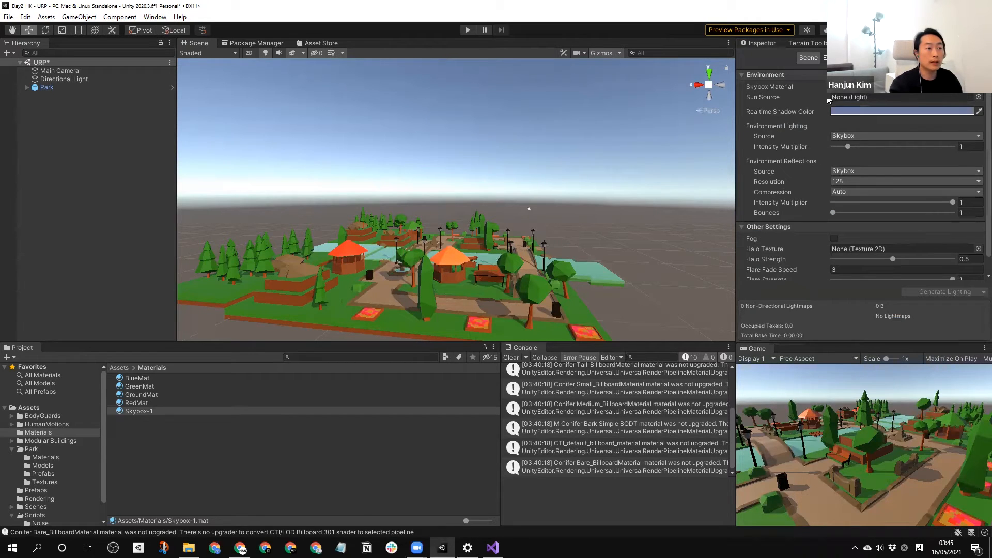
drag(139, 412, 931, 87)
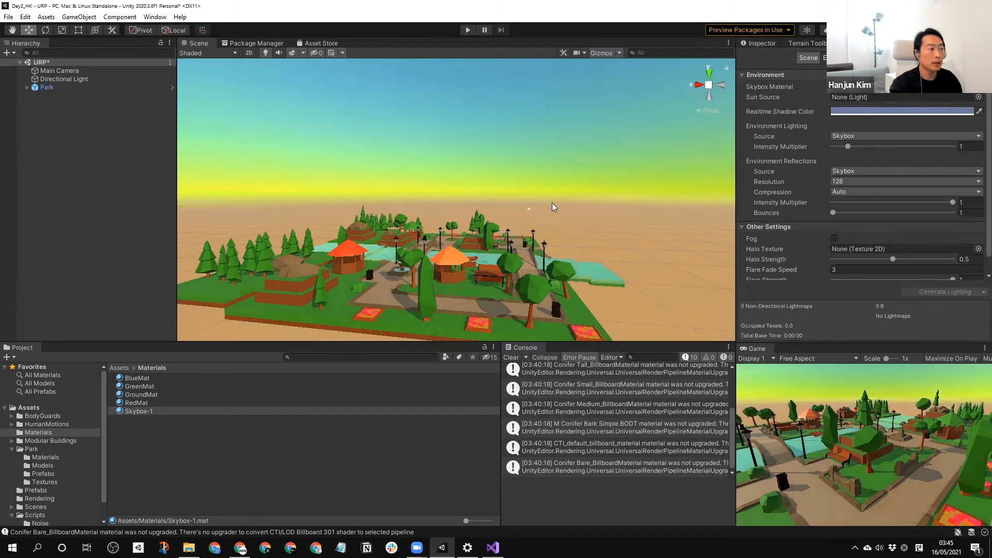
Step: Examine the park under the new skybox from several angles, both from afar and close to the gazebos
alt+drag(552, 204, 501, 215)
middle_drag(499, 219, 546, 193)
scroll(563, 221, down, 3)
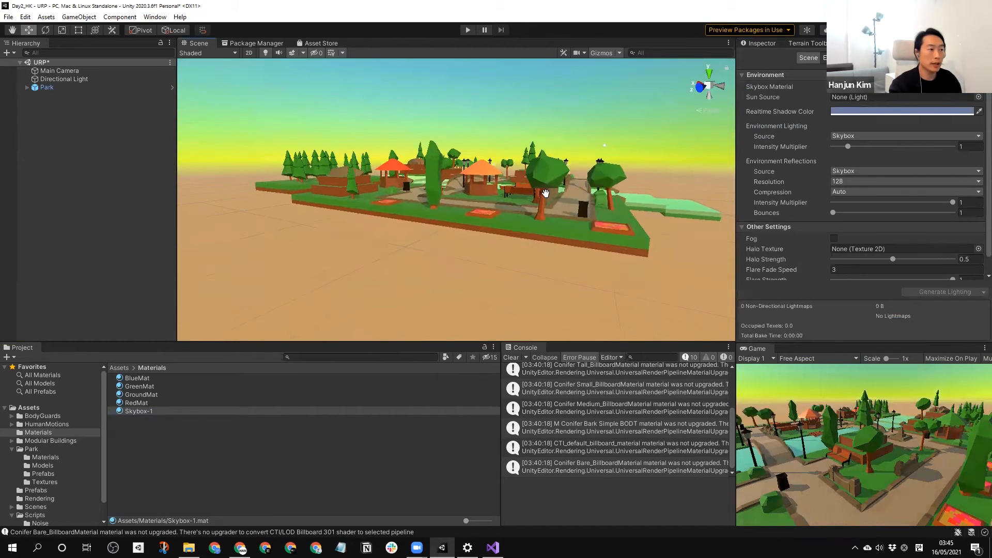
alt+drag(576, 240, 517, 223)
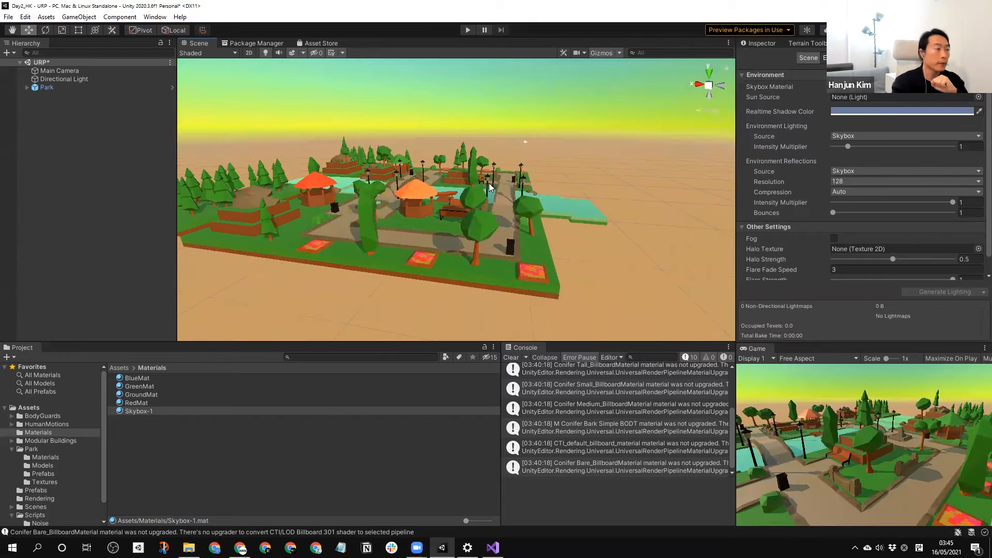
alt+drag(444, 185, 587, 187)
scroll(594, 184, up, 5)
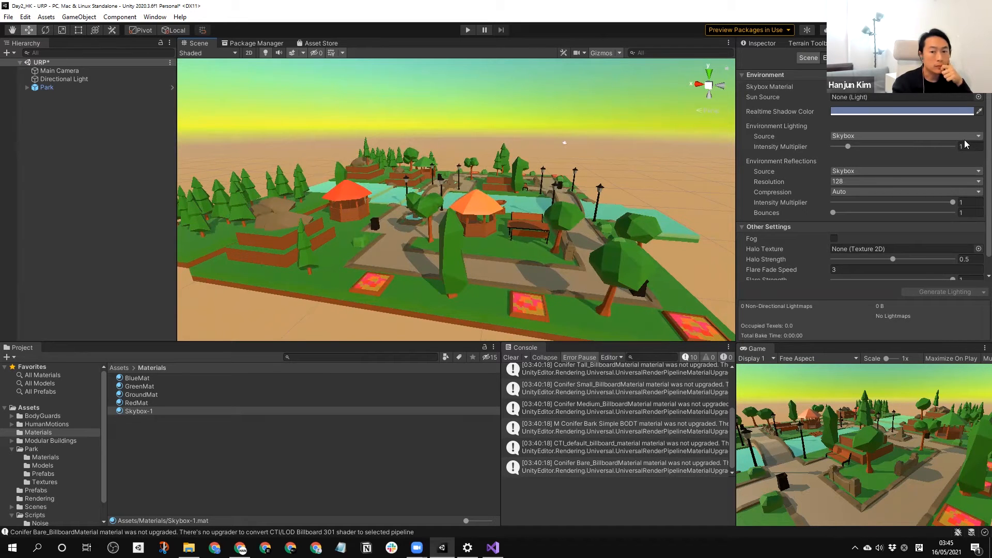
alt+drag(354, 149, 568, 219)
scroll(567, 219, up, 5)
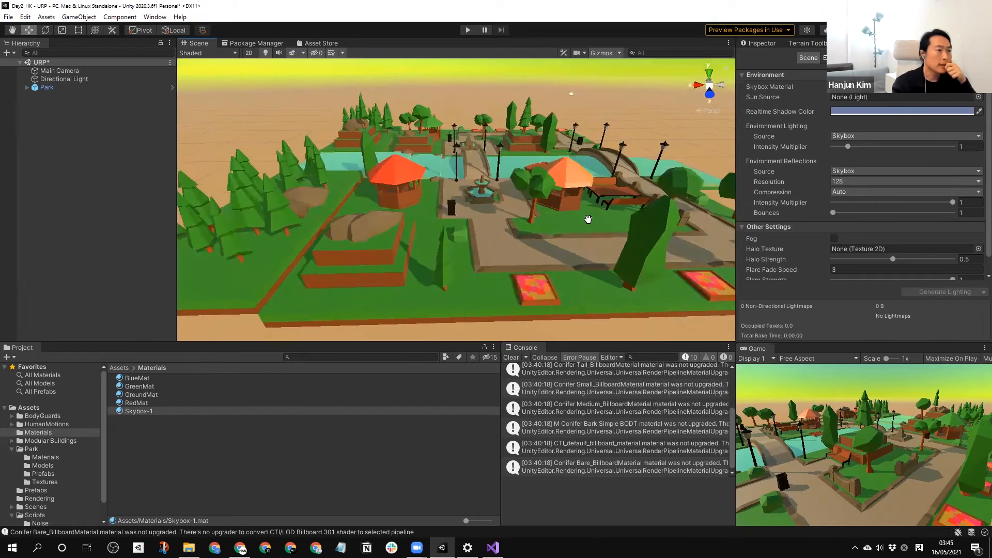
Step: Try an Environment Lighting Intensity Multiplier of 0.9 and restore it to 1
mouse_move(848, 147)
mouse_down()
mouse_move(832, 148)
mouse_move(881, 149)
mouse_move(846, 150)
mouse_up()
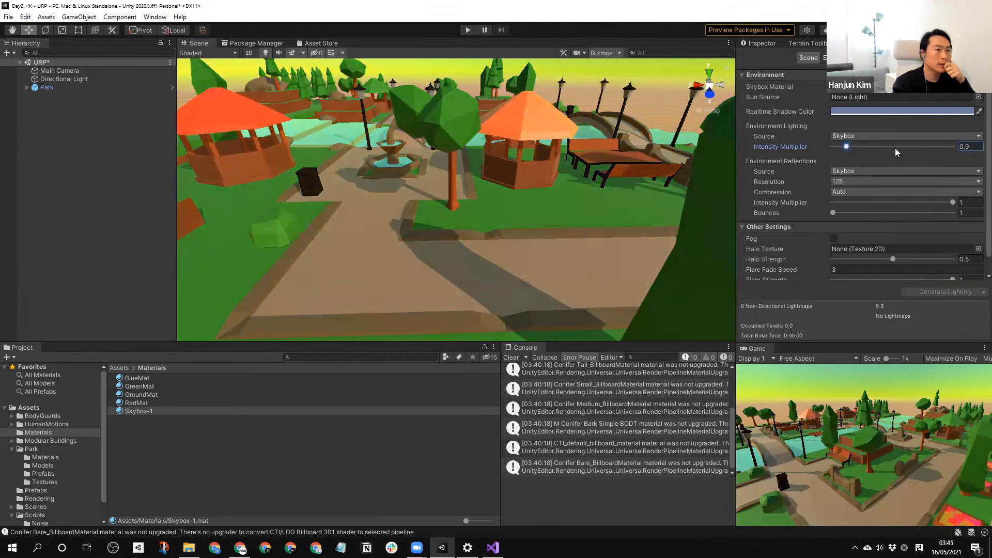
drag(973, 147, 933, 147)
text(1)
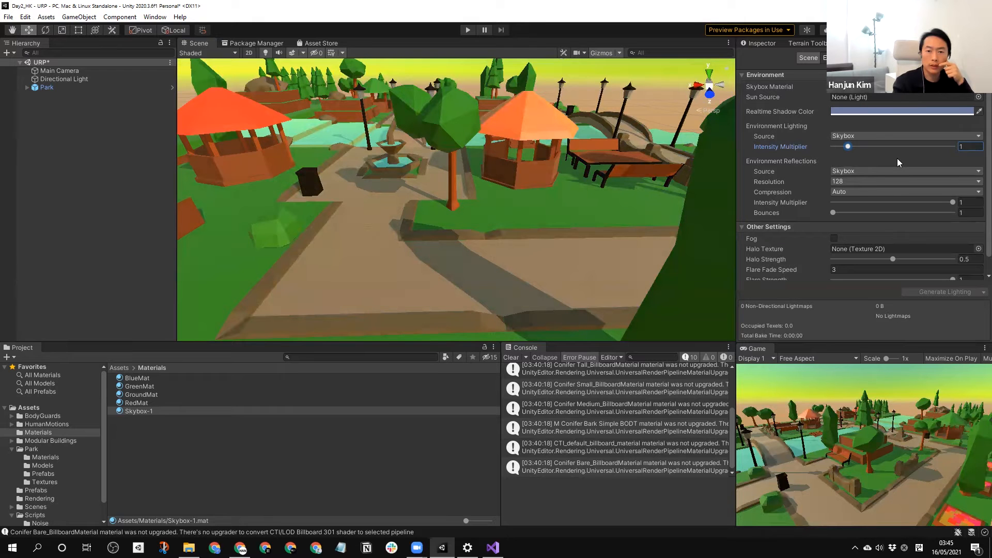
Step: Examine how the skybox's ambient light affects the park, from an overview and from closer up
click(602, 262)
scroll(547, 235, down, 5)
right_drag(545, 233, 516, 222)
middle_drag(517, 222, 562, 155)
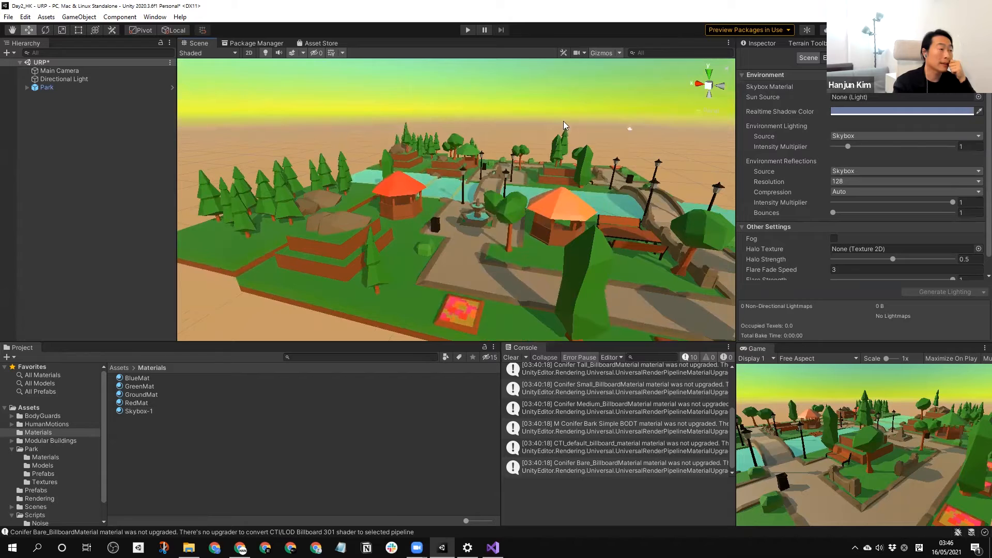
right_drag(487, 218, 530, 212)
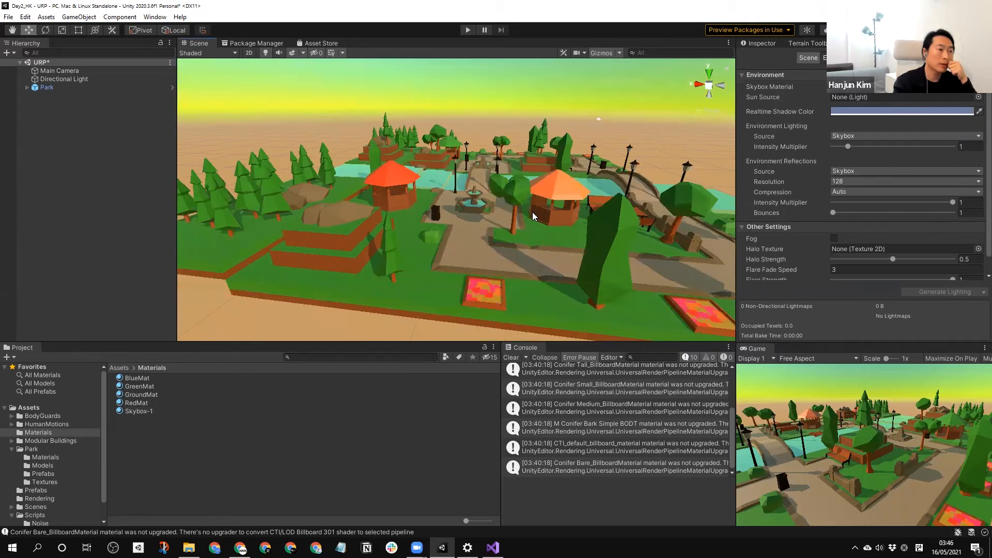
scroll(533, 212, up, 5)
scroll(530, 210, down, 8)
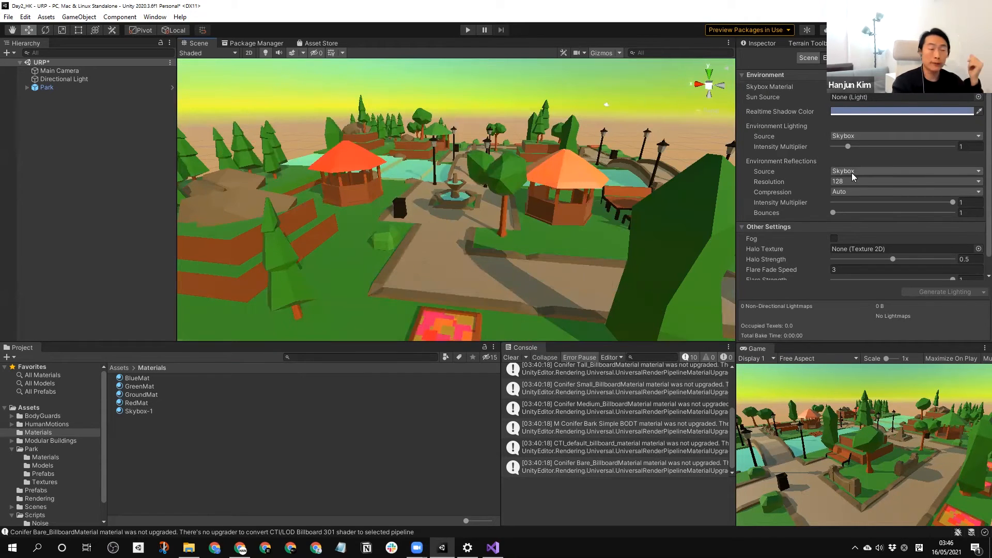
Step: Try Color as the Environment Lighting source with a magenta Ambient Color, and return the source to Skybox
click(863, 136)
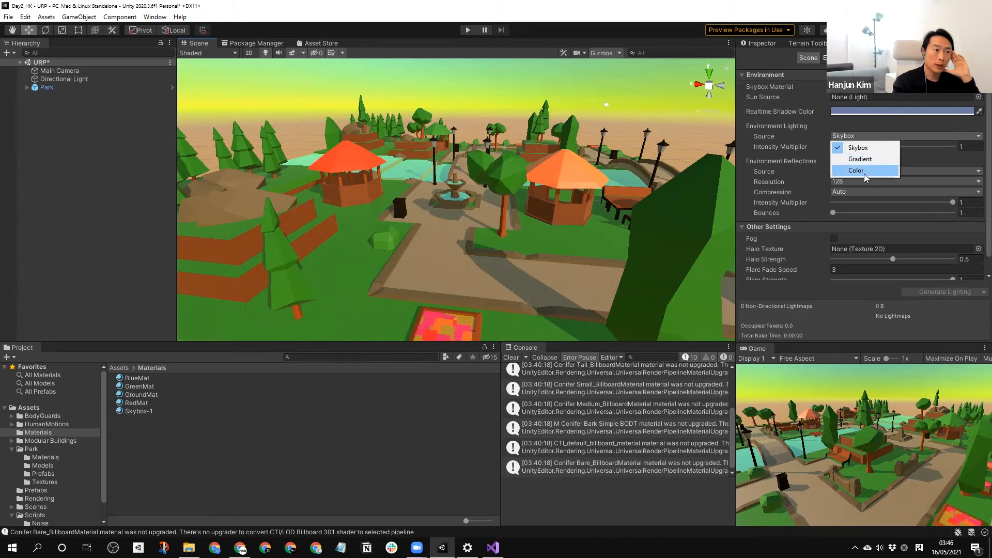
click(864, 169)
click(877, 148)
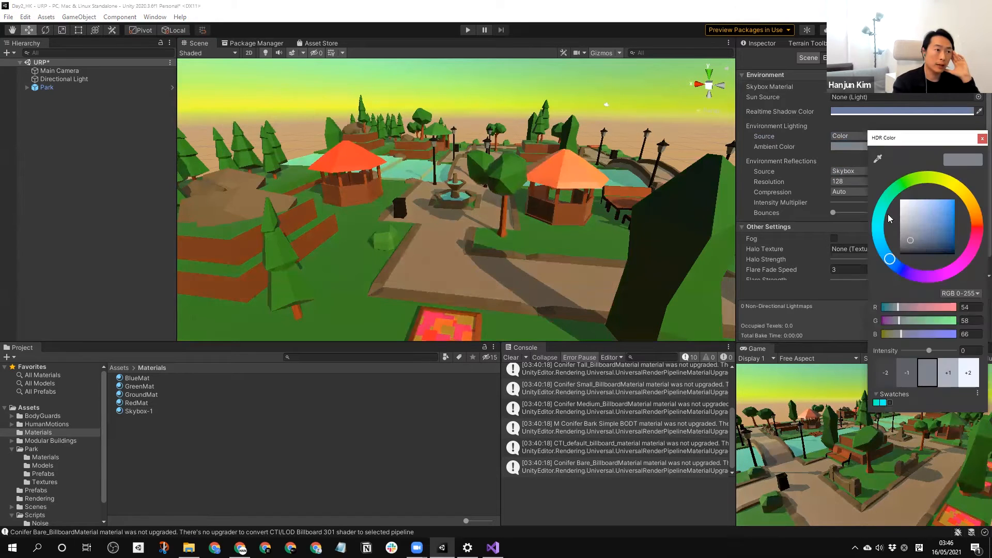
click(954, 201)
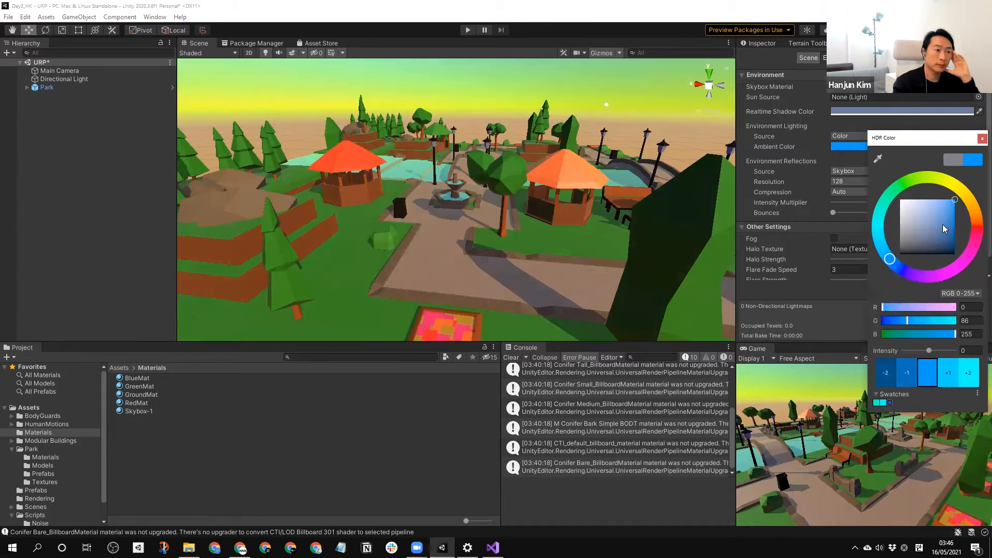
mouse_move(890, 259)
mouse_down()
mouse_move(901, 280)
mouse_move(967, 253)
mouse_move(889, 217)
mouse_move(894, 250)
mouse_move(947, 275)
mouse_move(960, 195)
mouse_move(966, 263)
mouse_up()
click(982, 138)
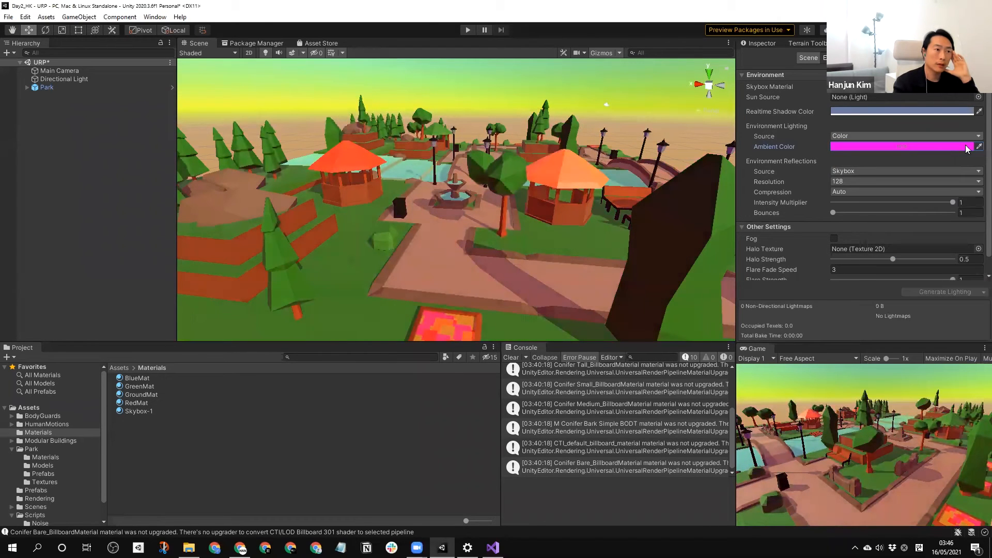
click(905, 137)
click(870, 146)
Step: Enable Fog in the scene's lighting settings and view the park path from near ground level
alt+drag(447, 200, 569, 229)
right_drag(570, 230, 511, 270)
middle_drag(512, 270, 497, 254)
right_drag(362, 197, 460, 187)
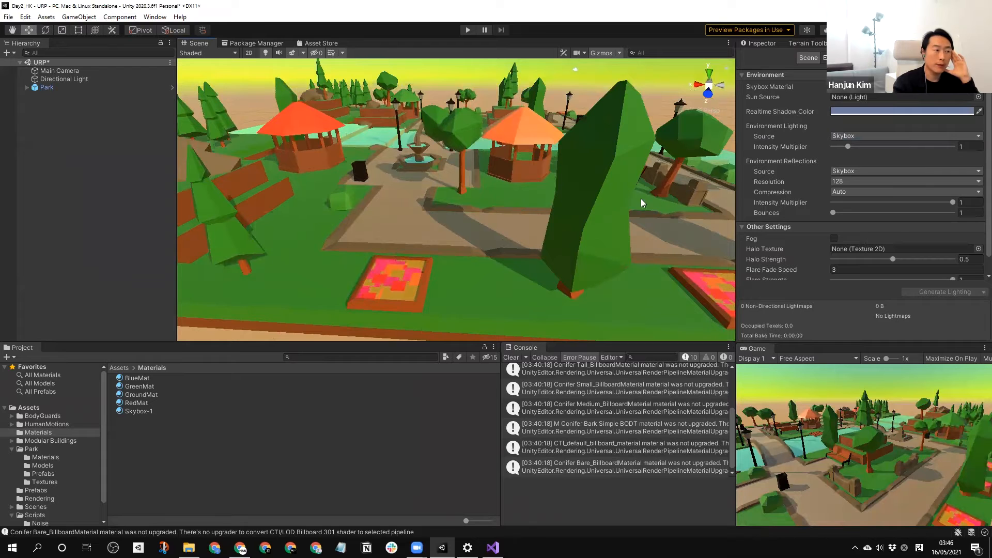
click(834, 238)
right_drag(502, 255, 912, 250)
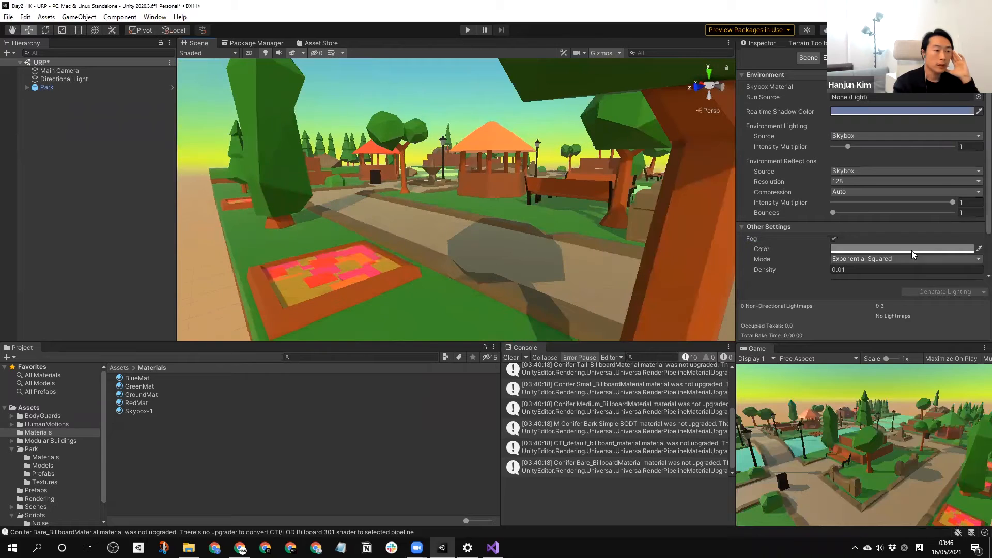
Step: Set the fog color to a light grey (B3B3B3)
click(912, 249)
drag(903, 318, 901, 310)
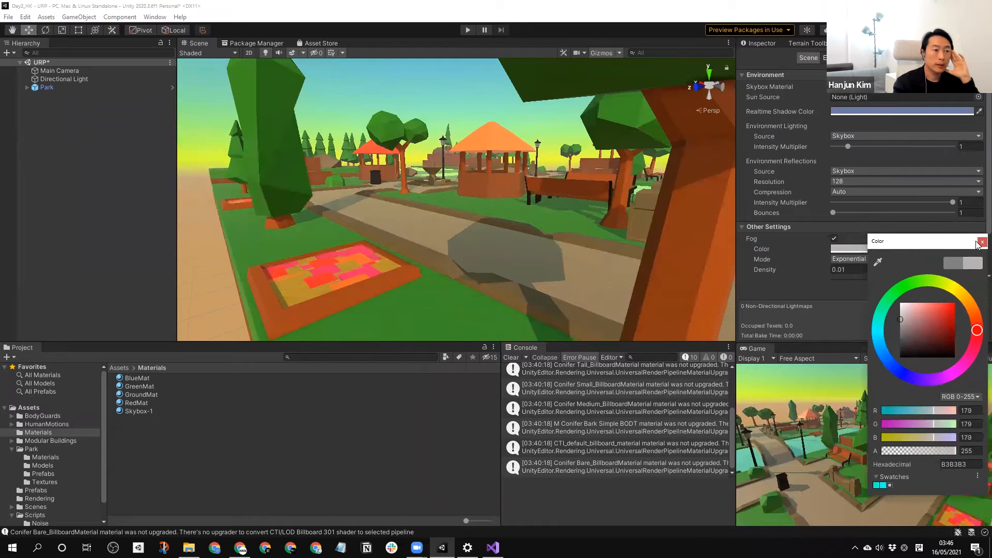
click(982, 242)
Step: Try a fog Density of 1, then reduce it to 0.06 in Exponential Squared mode
click(890, 270)
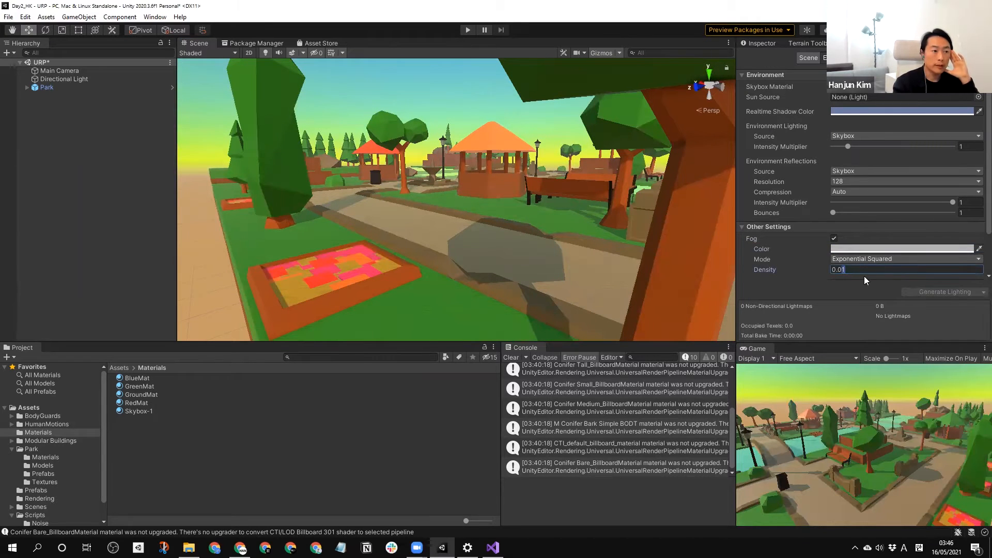
text(1)
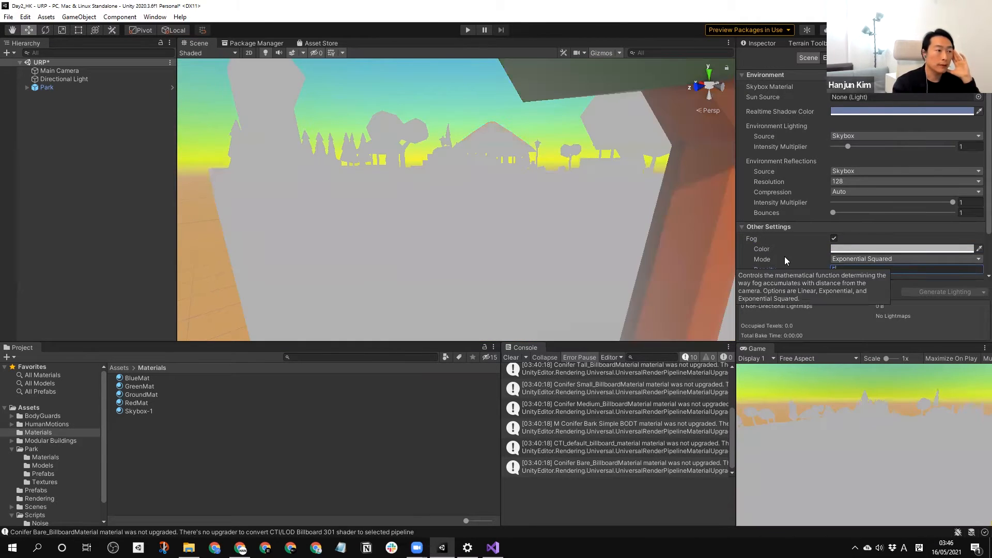
text(1)
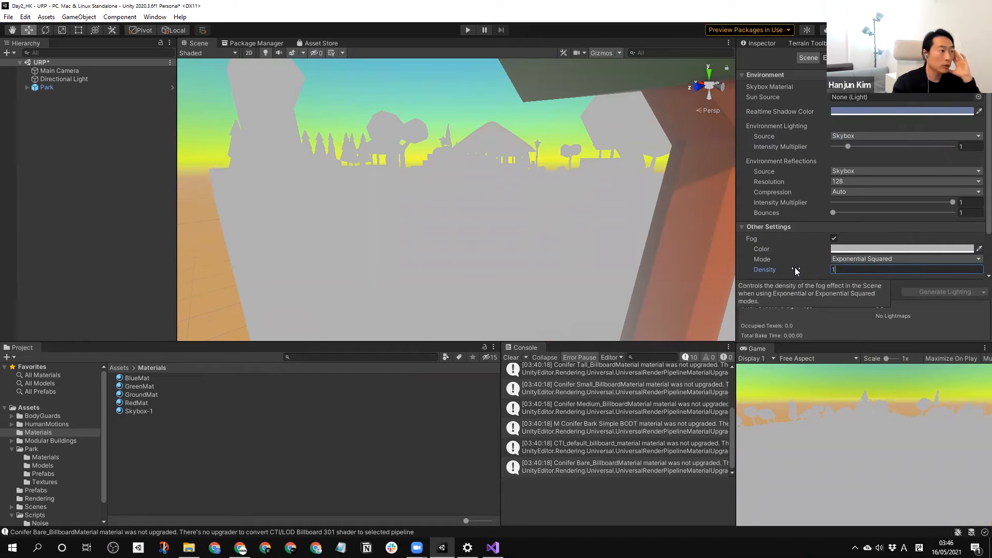
drag(791, 272, 755, 270)
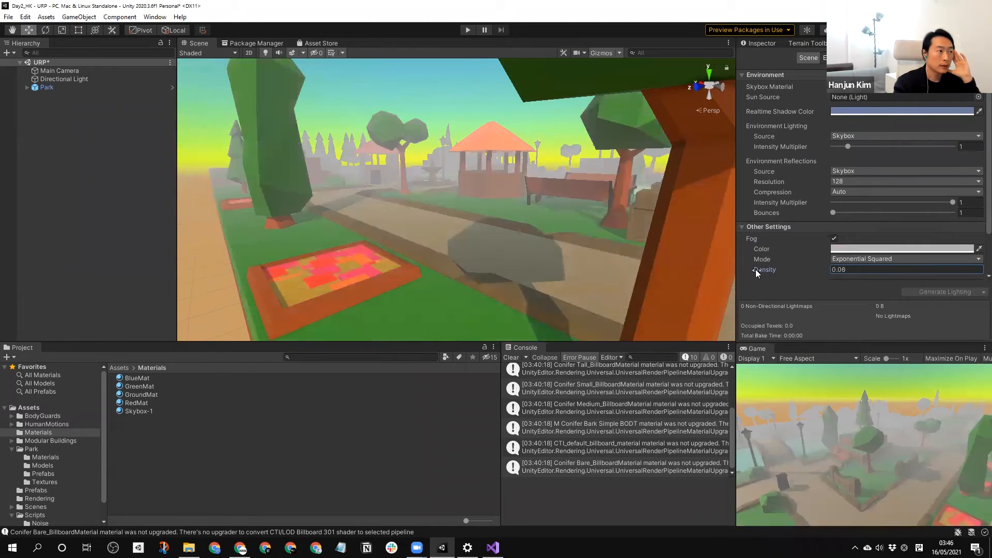
Step: Set the Exponential Squared fog's density to 0.02
right_drag(386, 179, 403, 181)
scroll(403, 182, down, 10)
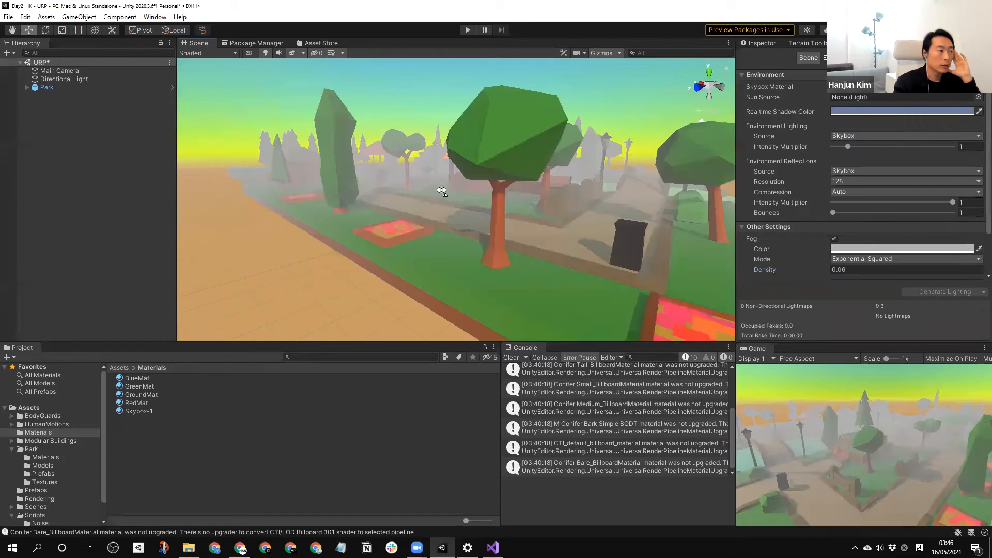
scroll(478, 216, up, 3)
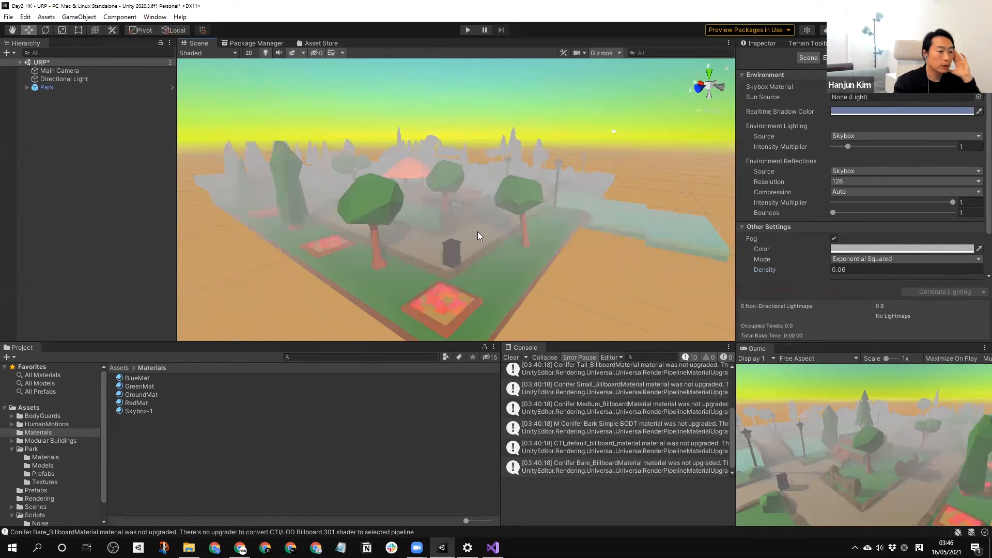
drag(774, 271, 772, 271)
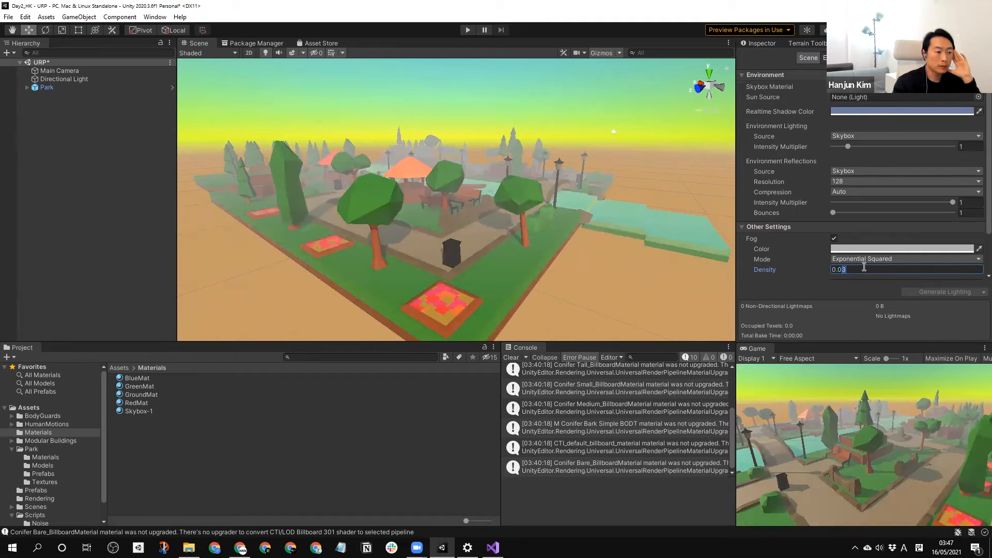
text(2)
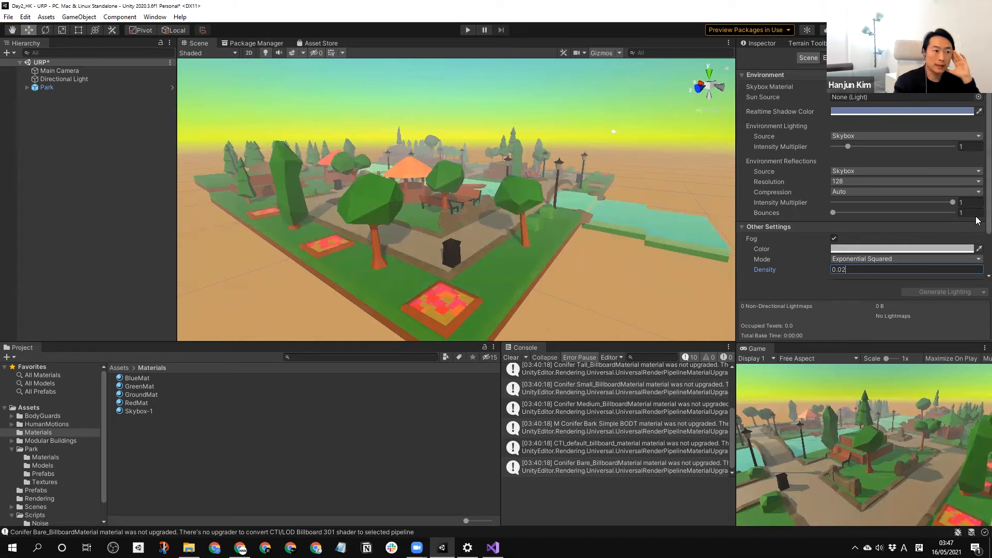
Step: Change the scene's fog mode to Linear
scroll(974, 243, down, 3)
scroll(977, 256, down, 1)
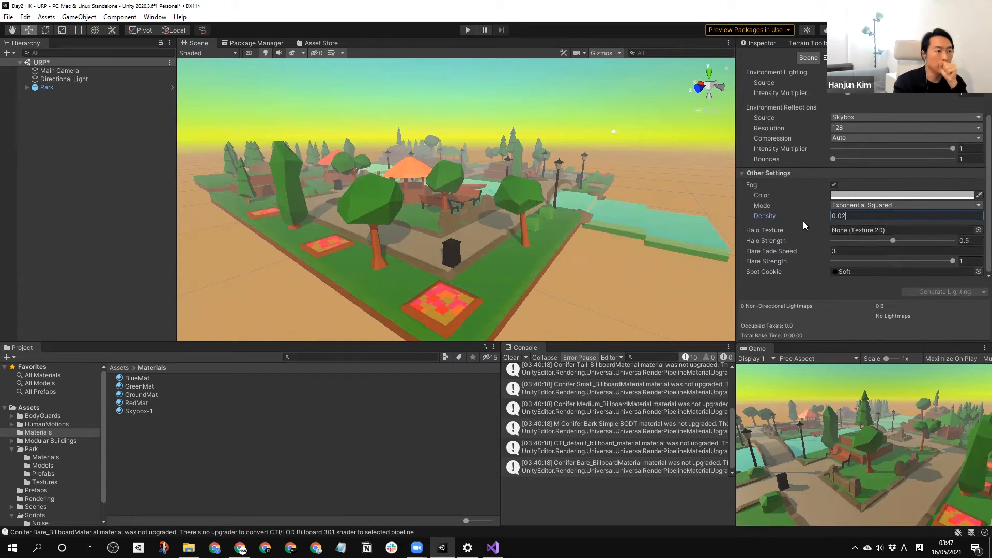
click(897, 205)
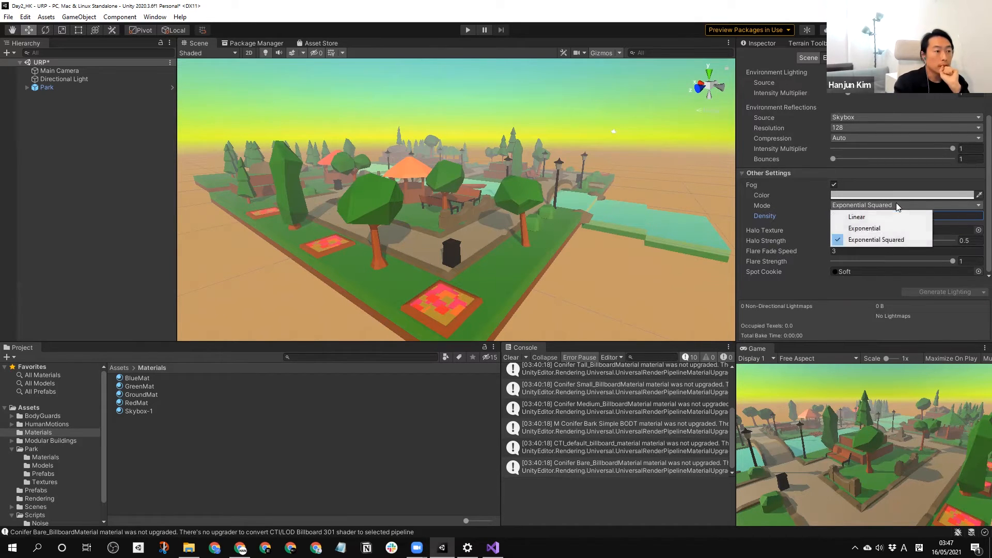
click(770, 208)
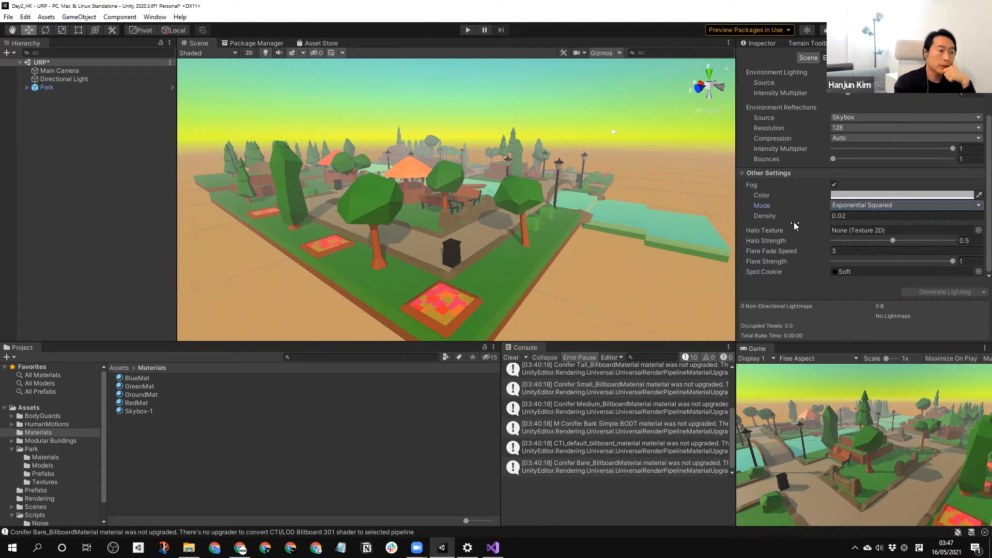
click(857, 206)
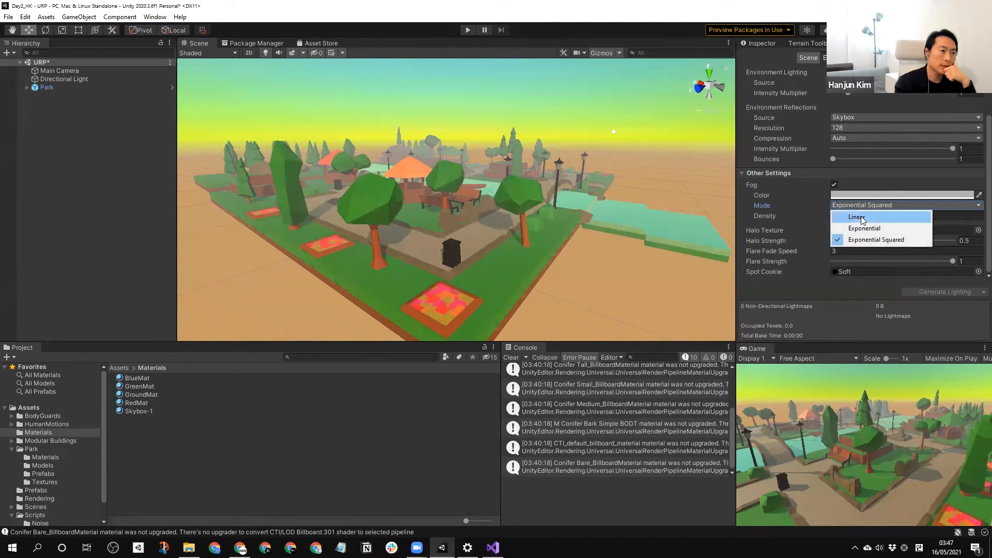
click(862, 216)
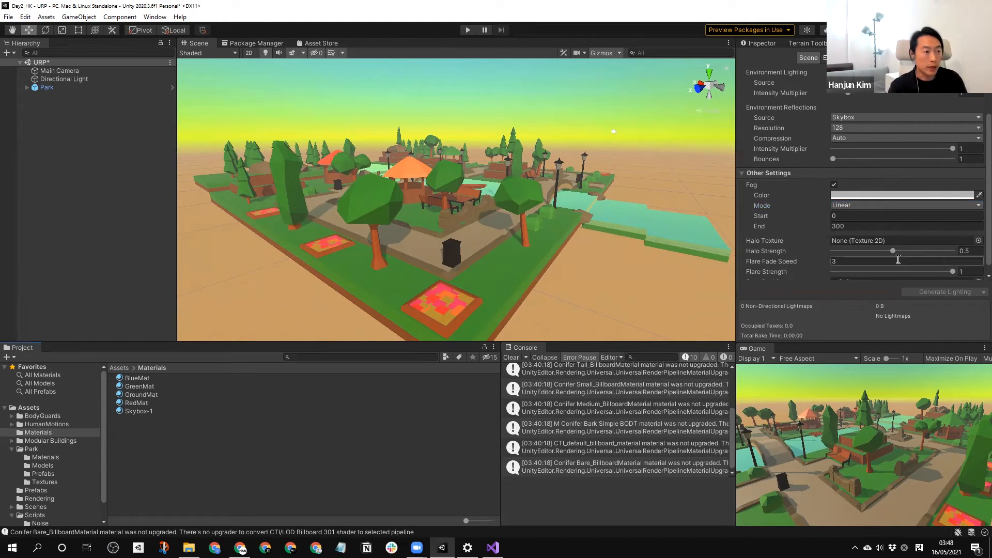
Step: Set the linear fog's start distance to 5 and its end distance to 83.9
scroll(977, 262, down, 1)
click(837, 206)
text(5)
click(847, 216)
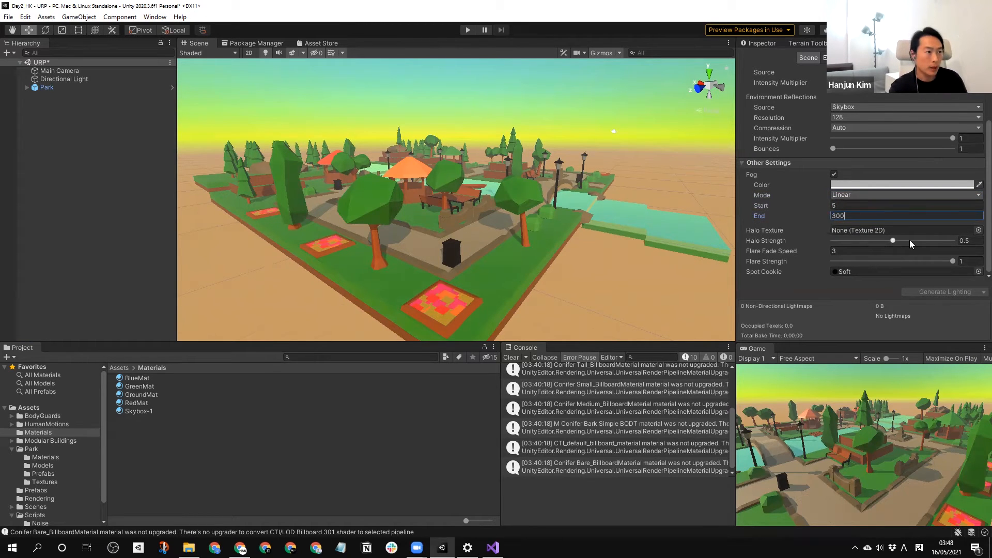
text(20)
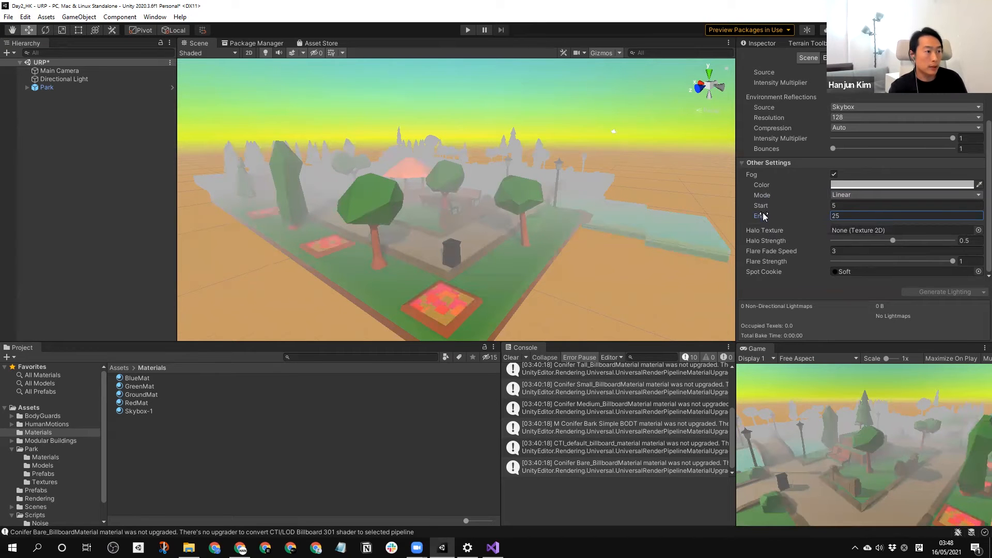
drag(789, 217, 903, 226)
mouse_move(944, 226)
mouse_down()
mouse_move(976, 225)
mouse_move(18, 225)
mouse_move(954, 224)
mouse_up()
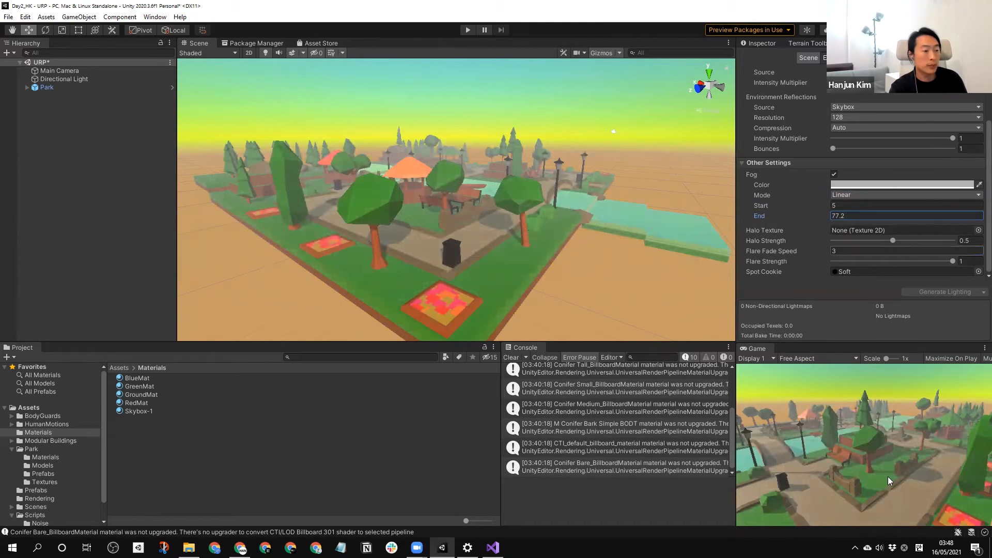
drag(768, 217, 792, 220)
Step: Change the fog color to white
click(871, 184)
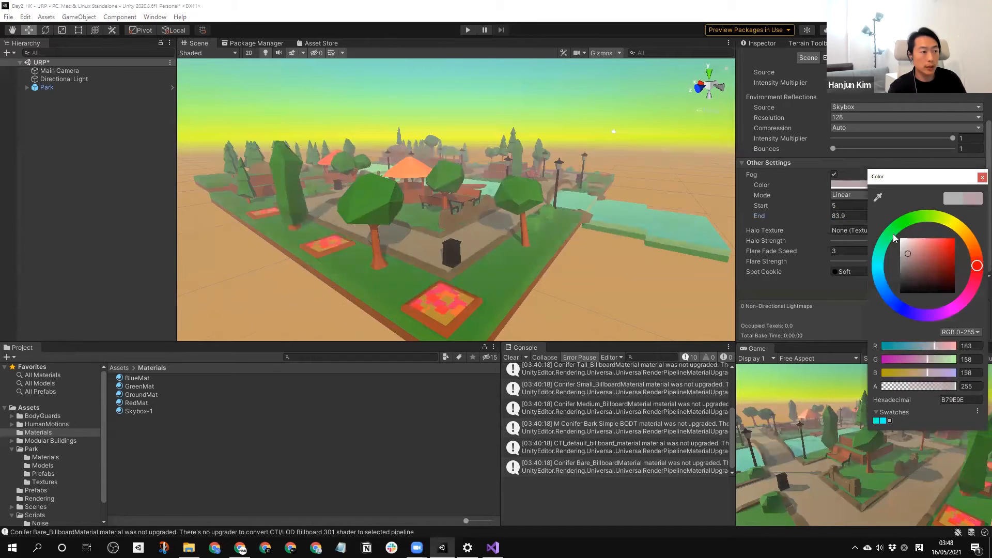
click(901, 240)
click(982, 177)
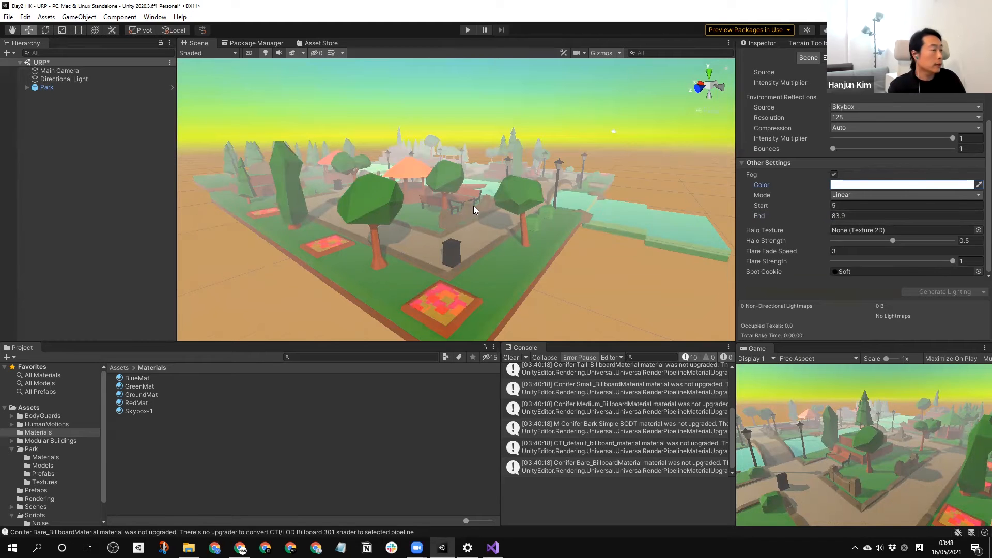
click(113, 150)
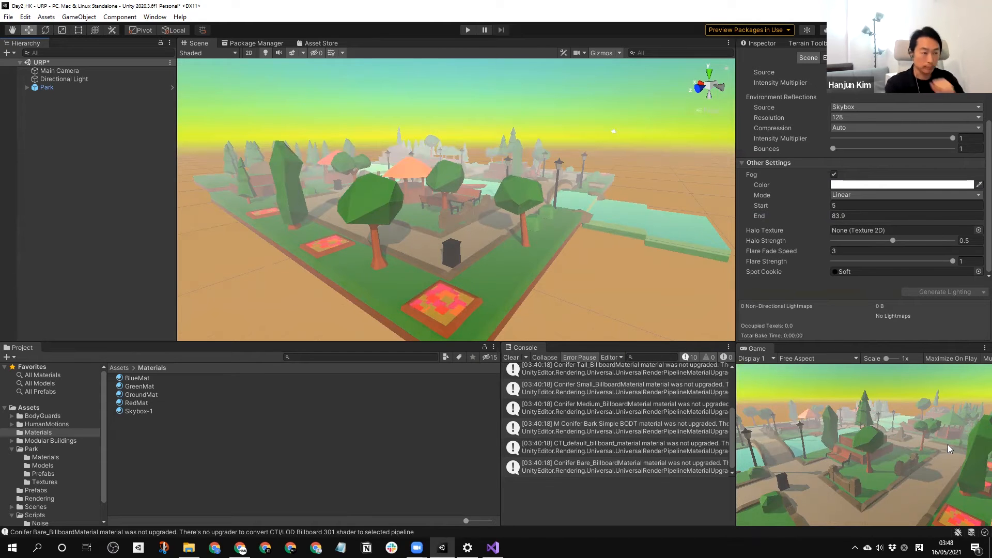
click(978, 185)
scroll(977, 206, up, 3)
scroll(977, 206, down, 3)
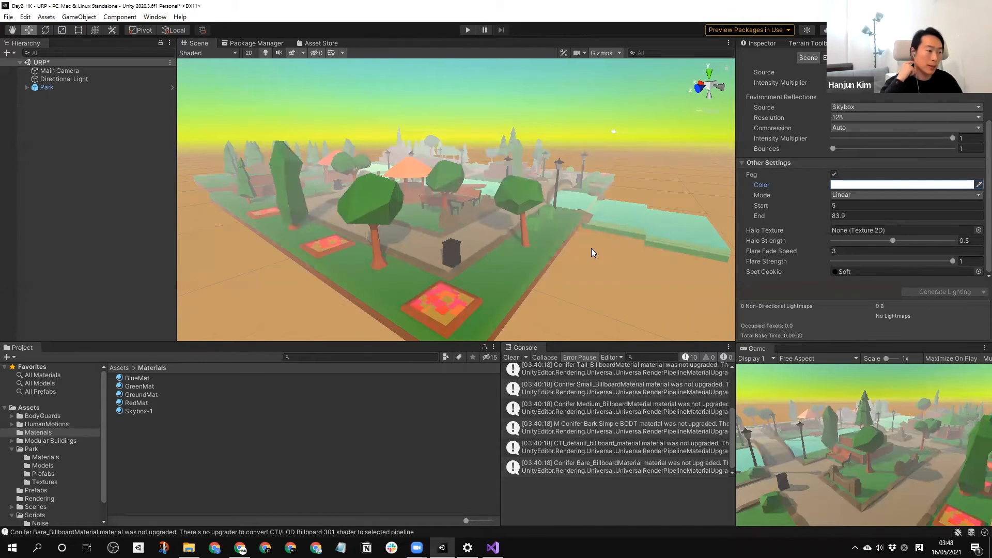
Step: Create a Global Volume object in the URP scene
right_click(110, 141)
mouse_move(159, 345)
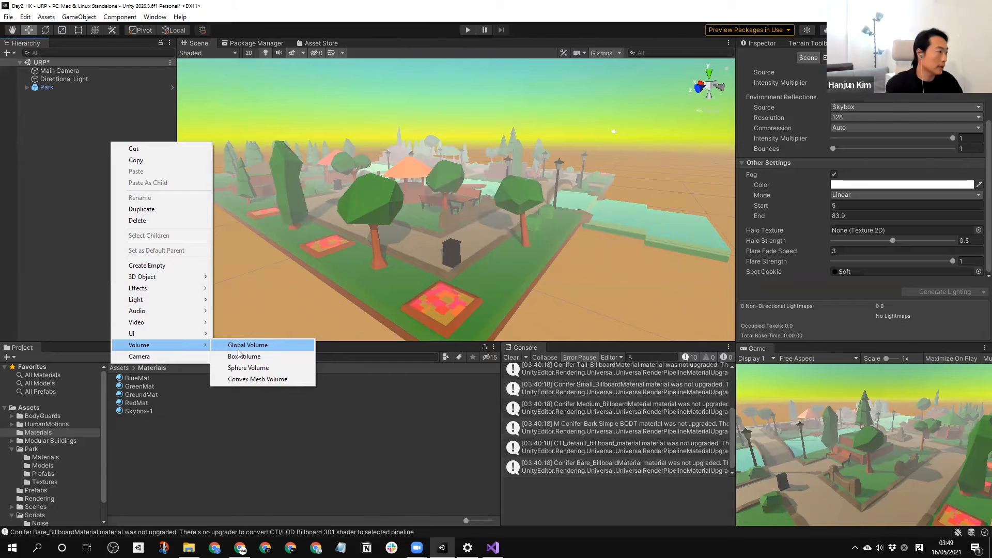
click(239, 351)
click(97, 128)
click(72, 98)
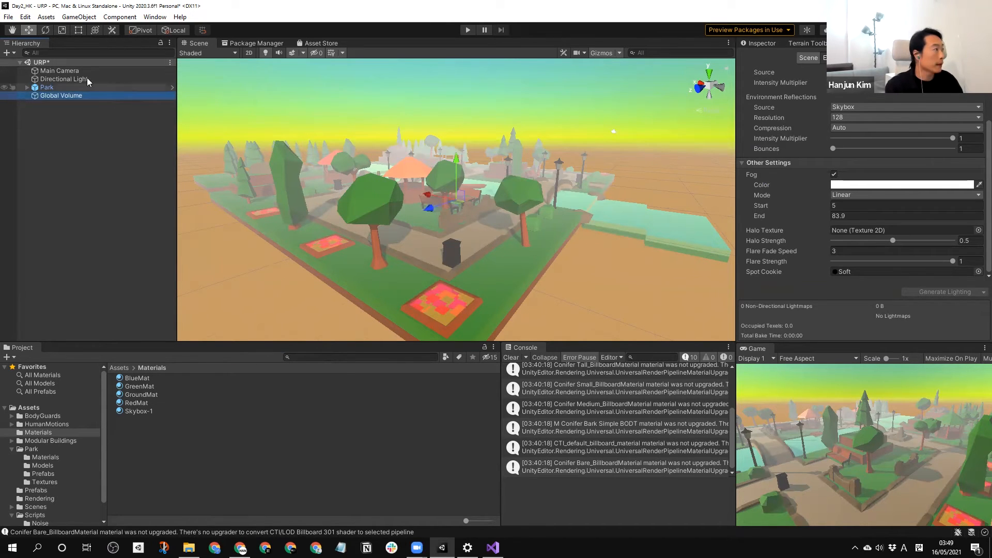
Step: Enable Post Processing in the Main Camera's rendering settings
click(51, 71)
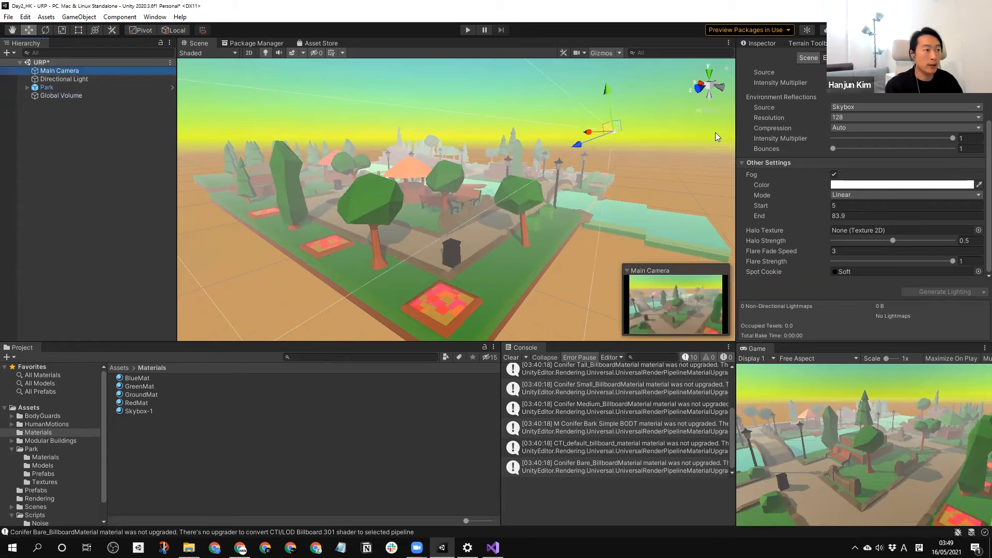
click(978, 186)
scroll(977, 178, up, 1)
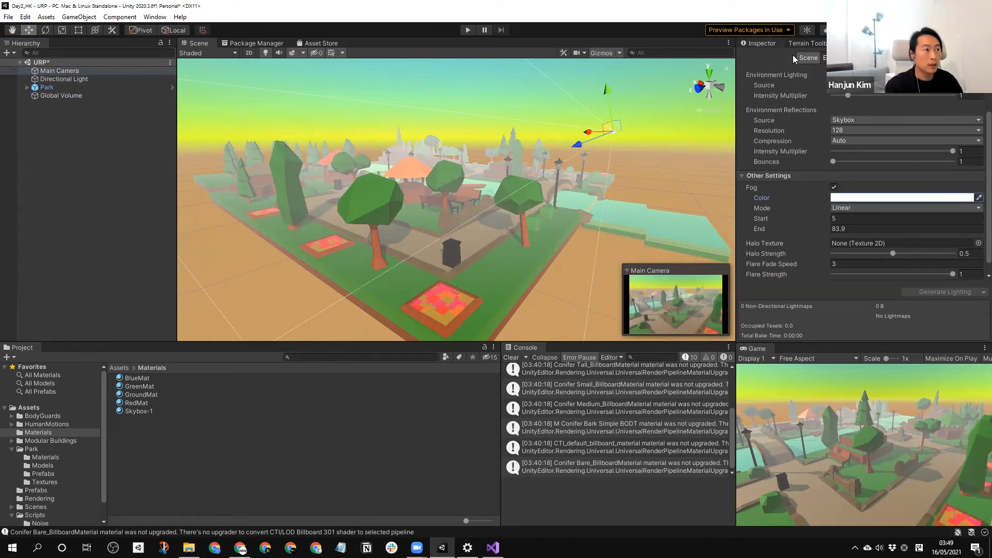
click(759, 43)
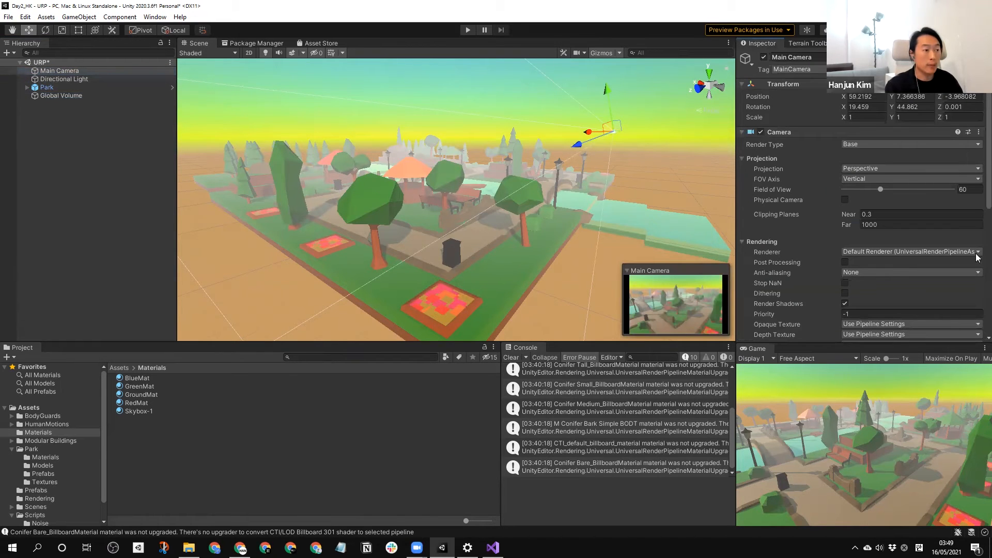
scroll(977, 243, down, 5)
scroll(977, 238, down, 1)
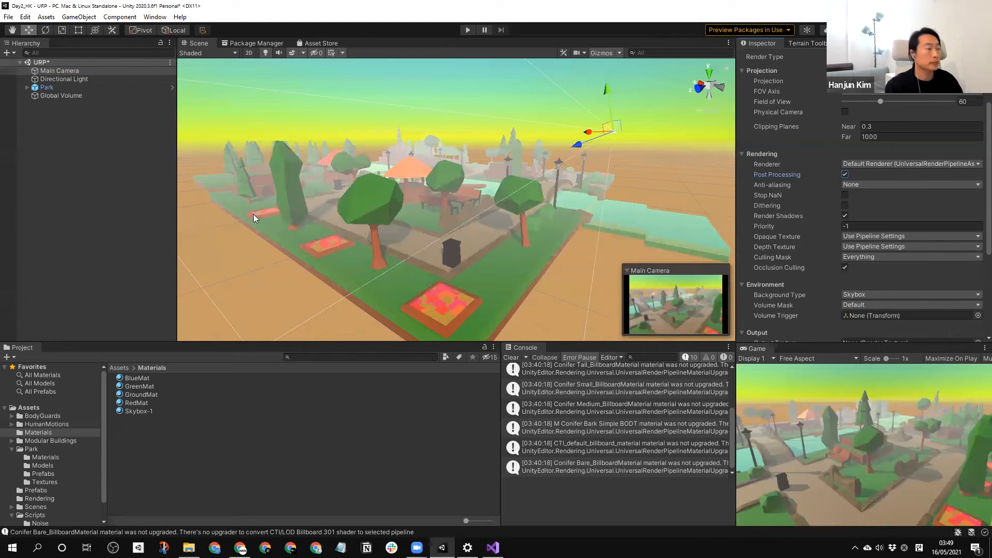
Step: Create a new volume profile for the Global Volume
click(105, 139)
click(70, 97)
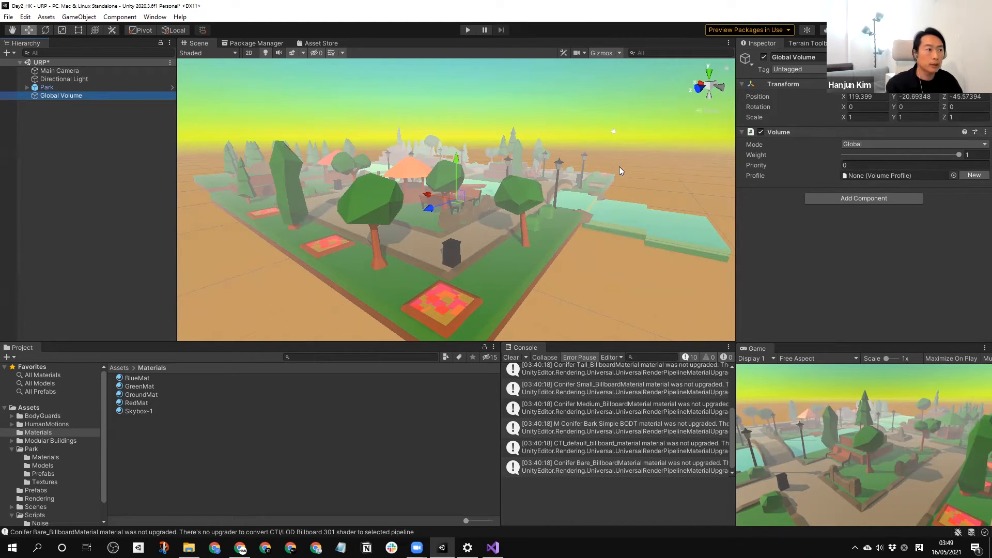
click(972, 177)
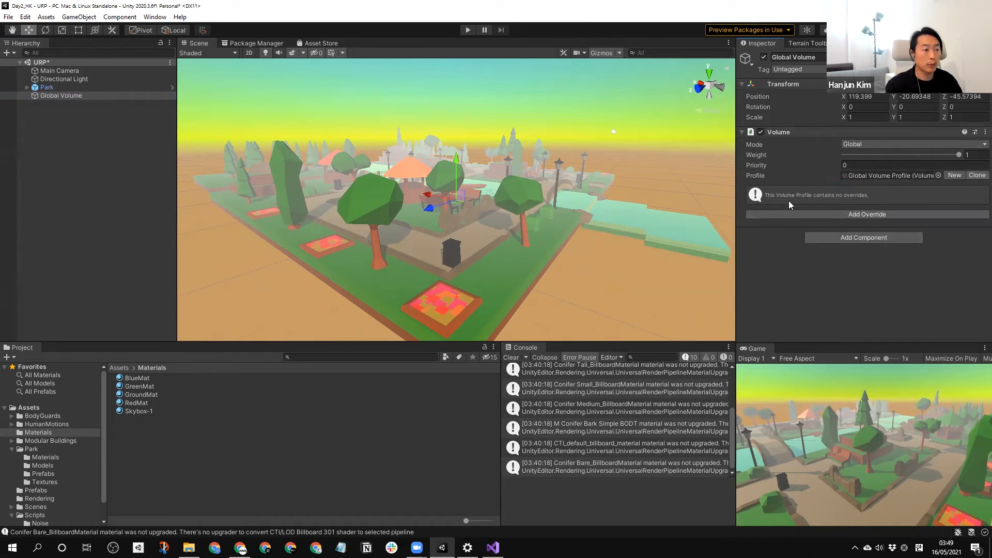
Step: Add a Tonemapping post-processing override to the Global Volume, enable its mode and set it to ACES
click(843, 213)
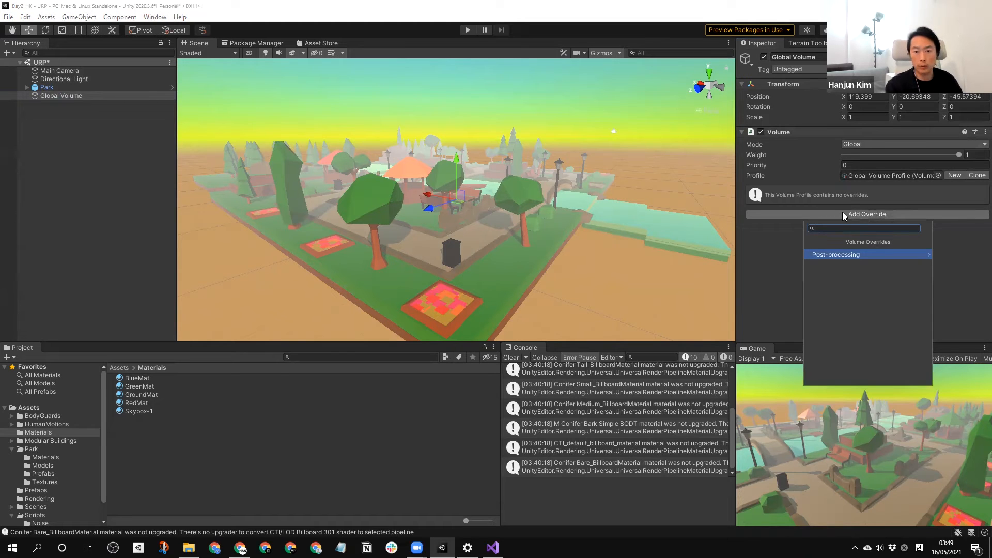
click(846, 256)
scroll(846, 311, down, 3)
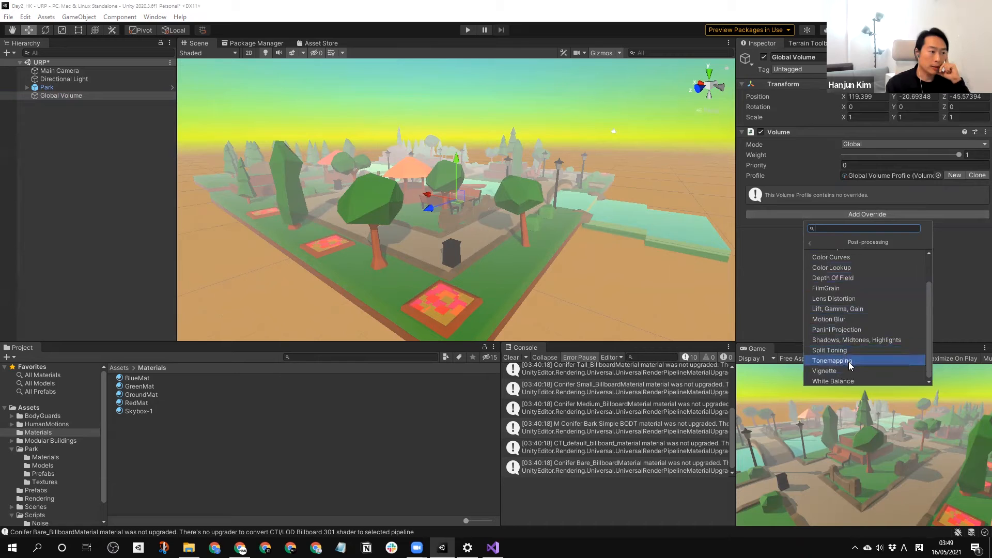
scroll(841, 351, up, 3)
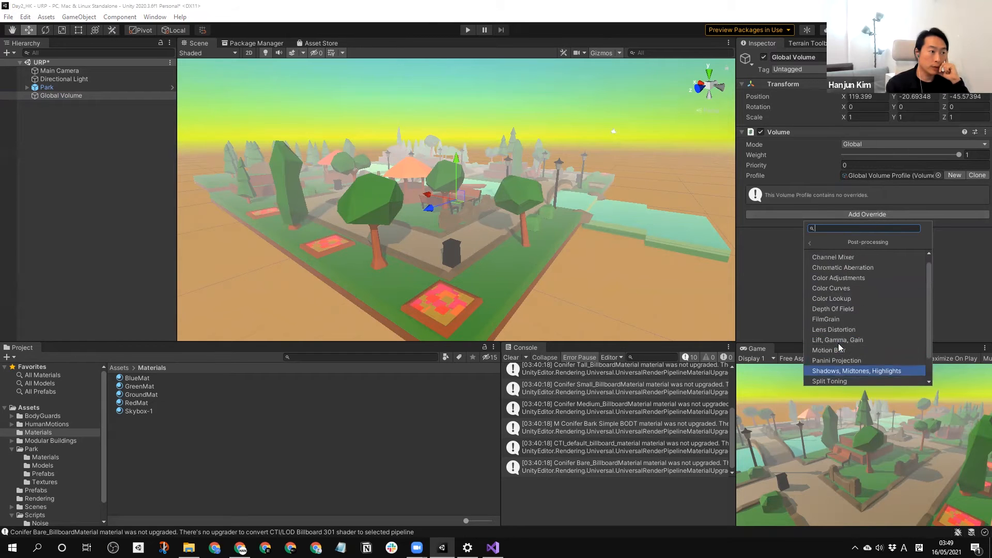
scroll(858, 303, down, 1)
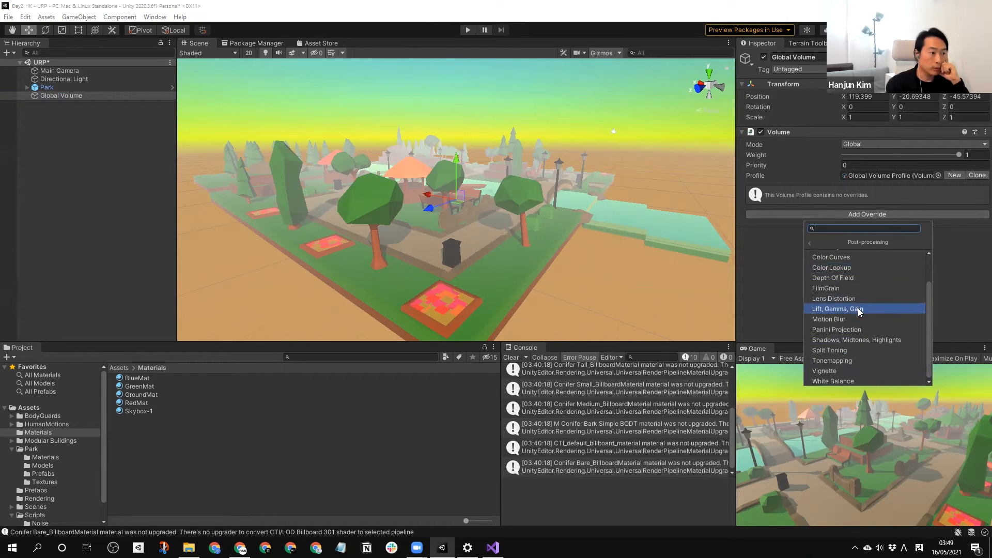
click(858, 360)
click(750, 208)
click(875, 208)
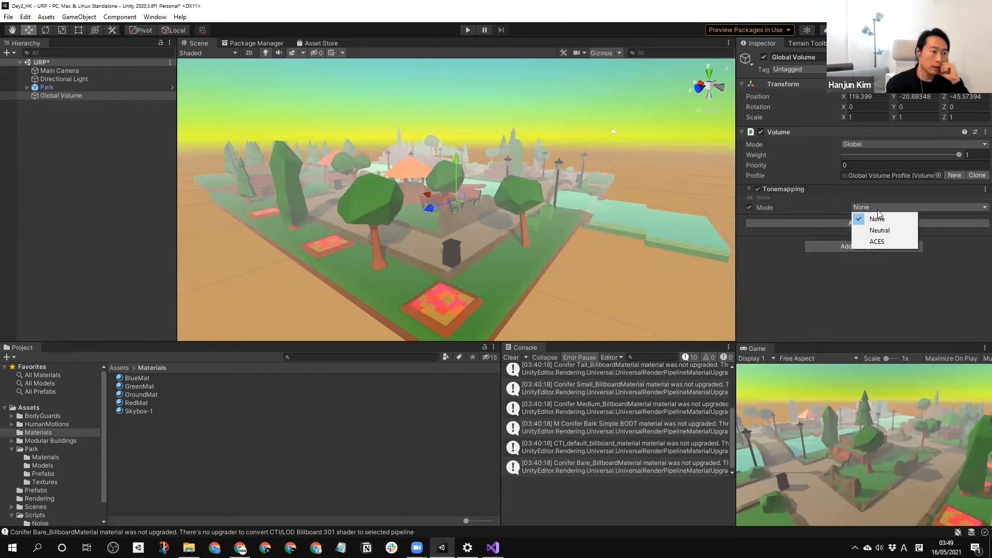
click(885, 243)
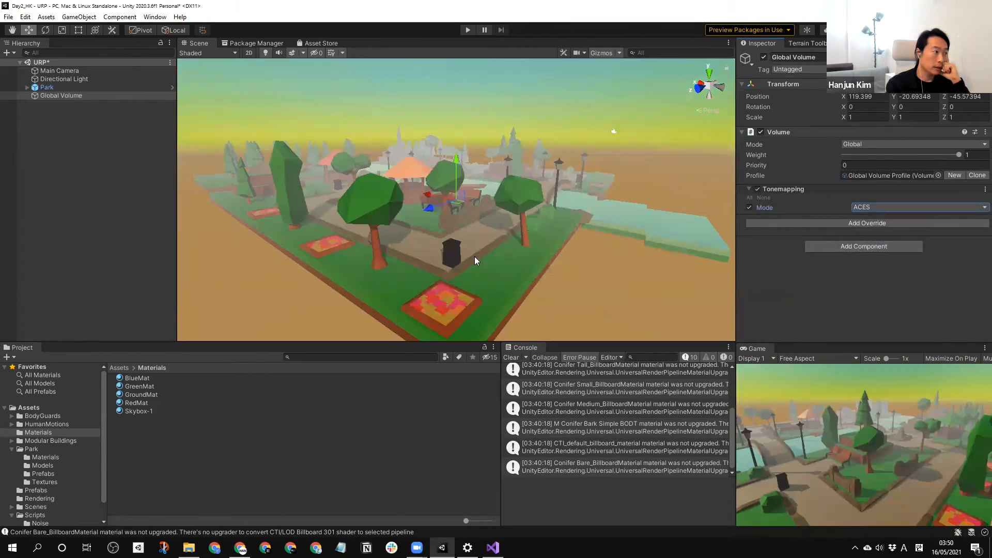
Step: Add a Color Adjustments override to the Global Volume, enable Post Exposure and set it to 0.1
click(878, 224)
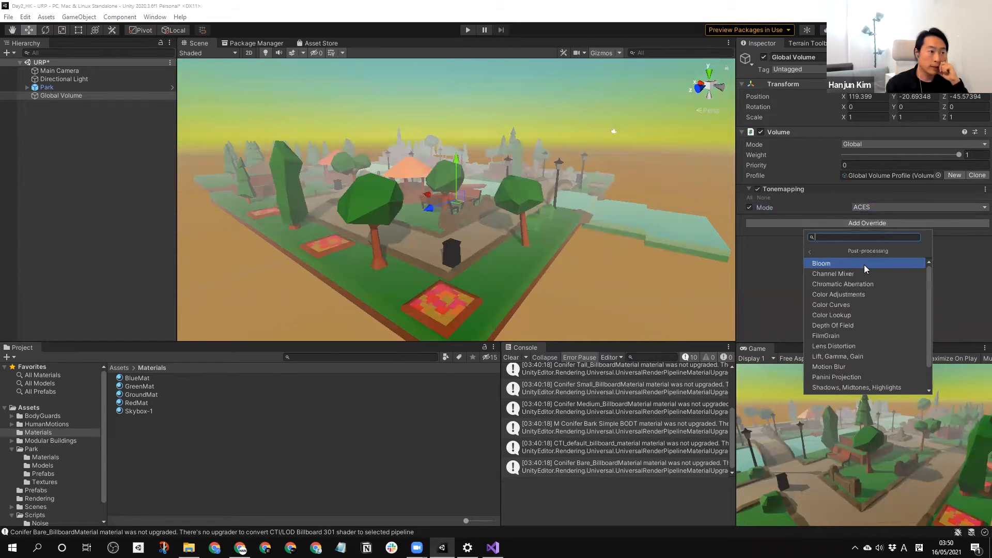
click(839, 294)
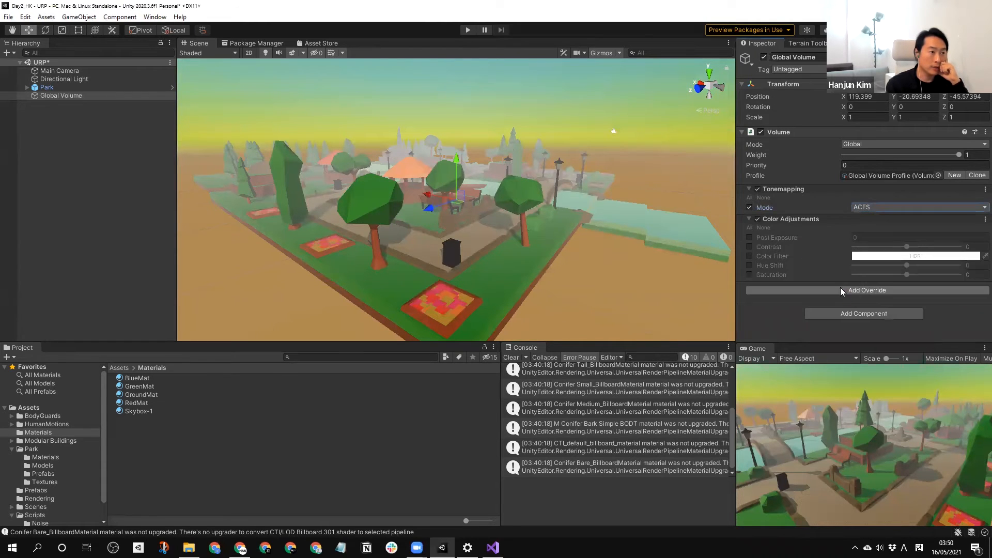
click(750, 237)
click(842, 237)
mouse_move(842, 238)
mouse_down()
mouse_move(863, 241)
mouse_move(844, 240)
mouse_up()
text(0.4)
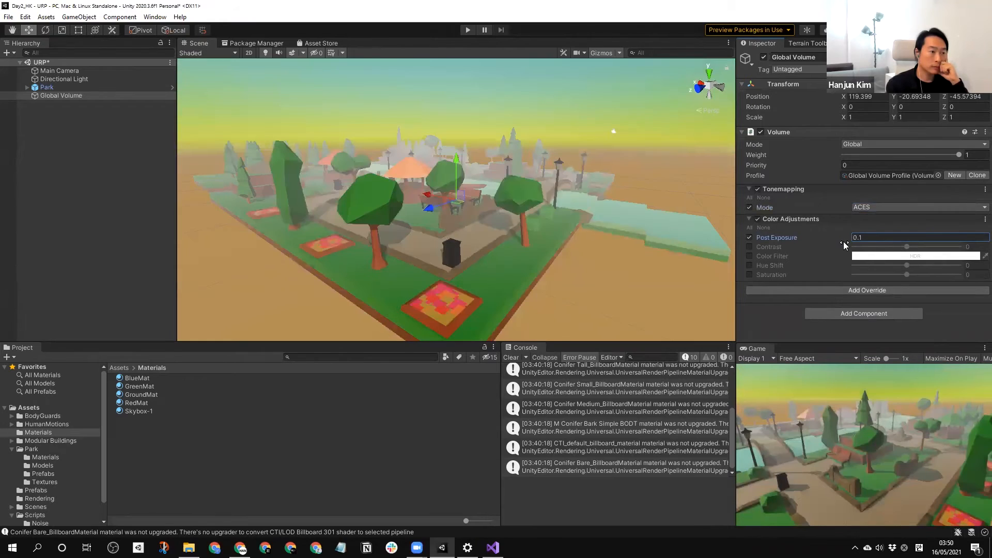
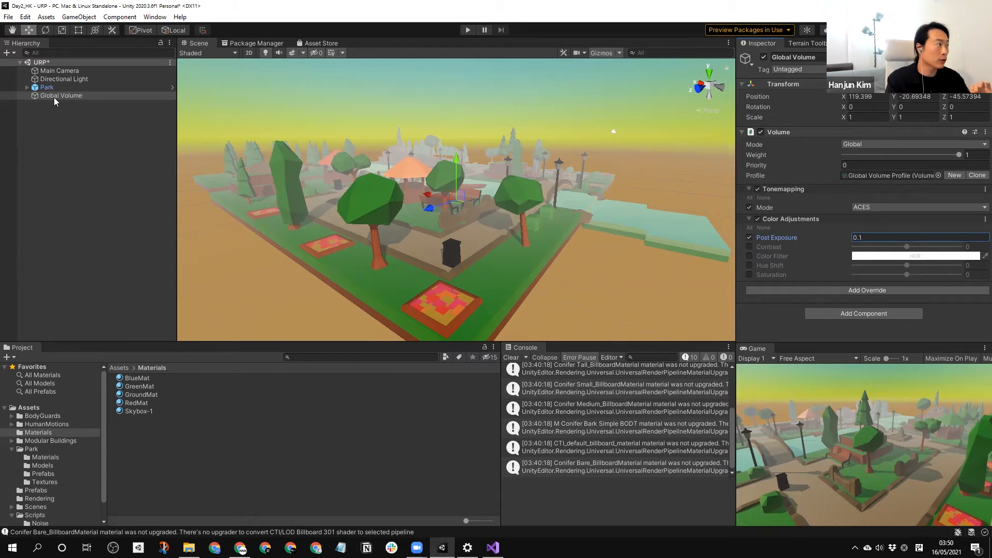
Step: Select the Main Camera to review its camera and rendering settings
click(60, 71)
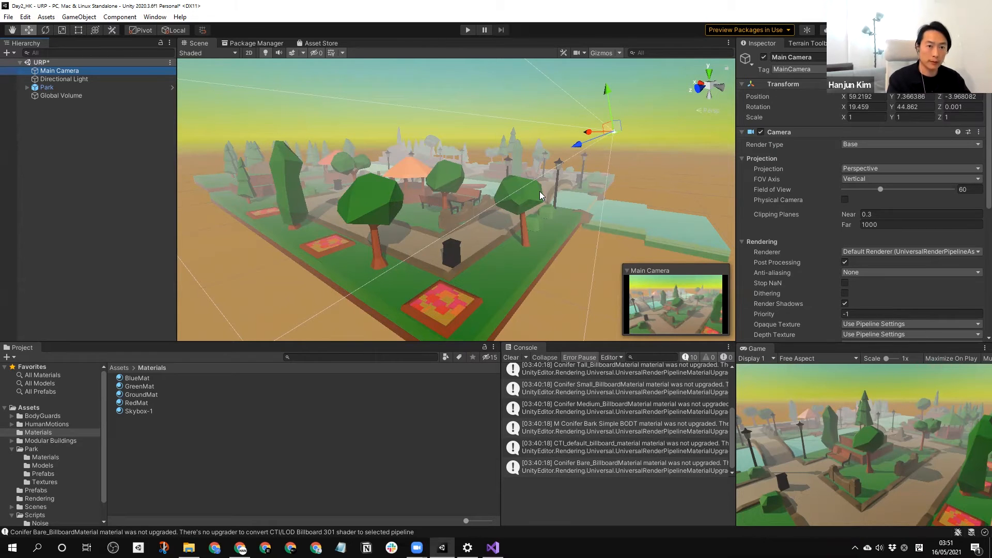
Step: Toggle the Global Volume object off and on to compare the park scene with and without its effects
click(71, 96)
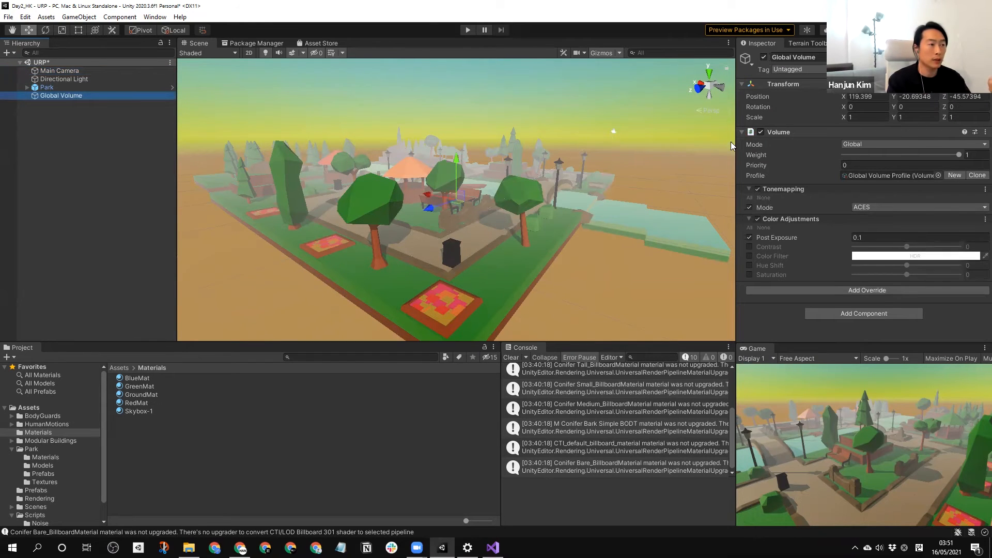
click(763, 57)
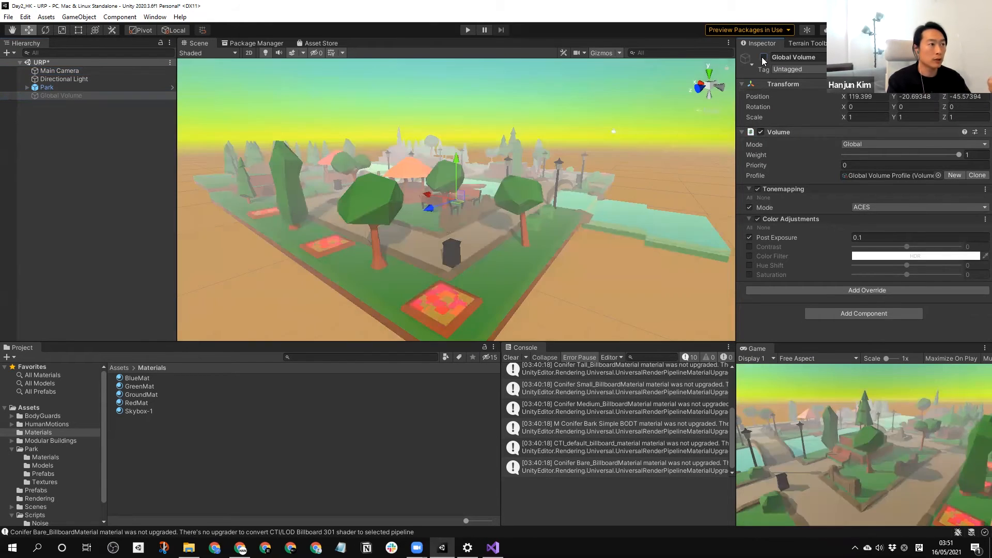
click(762, 57)
click(763, 57)
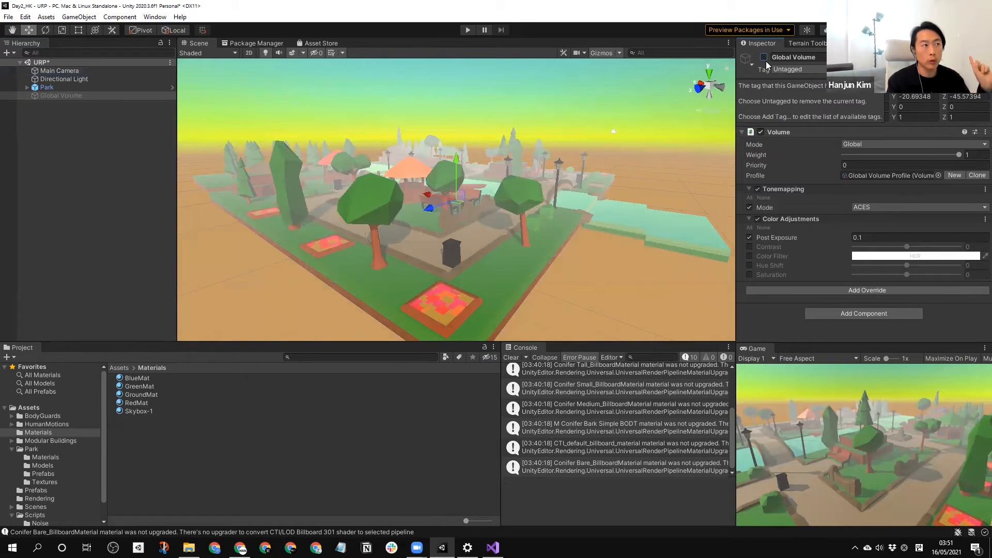
click(763, 57)
Step: Try Post Exposure values of 2.46 and 1.03 on the Global Volume, toggling the object to compare the effect
drag(786, 238, 837, 240)
click(764, 57)
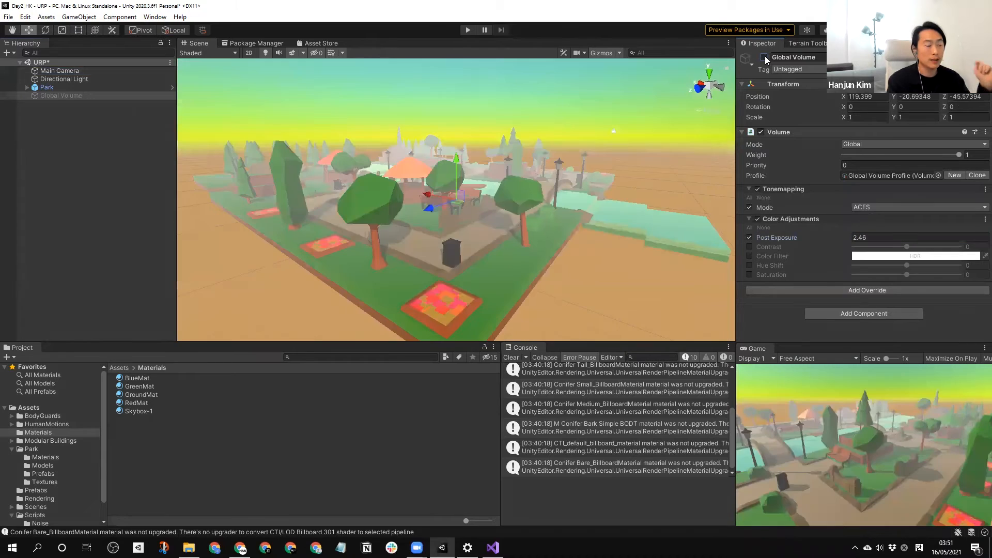
click(764, 57)
click(764, 57)
click(764, 57)
click(764, 57)
click(775, 238)
drag(776, 238, 760, 238)
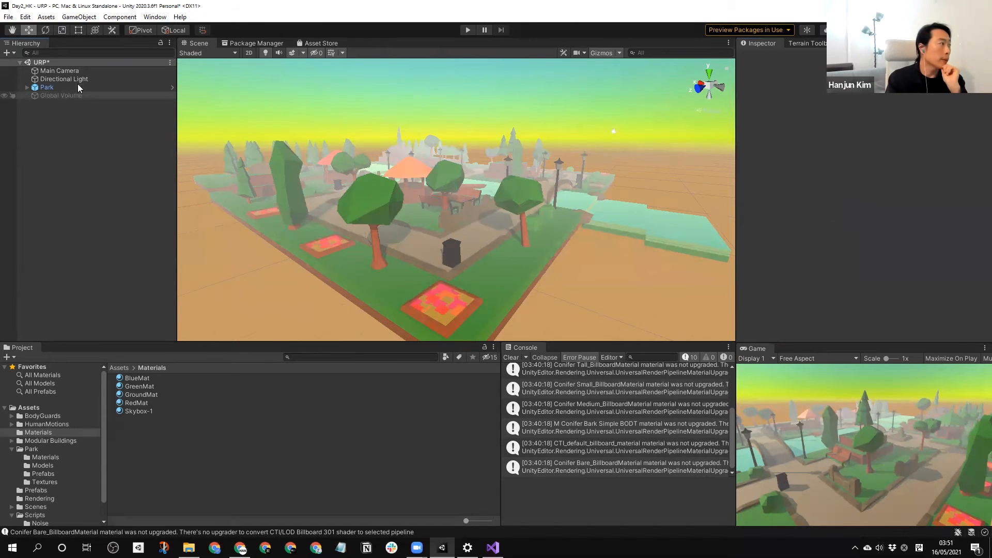
Step: Toggle the Main Camera's Post Processing option while the Global Volume is disabled to check its effect
click(69, 70)
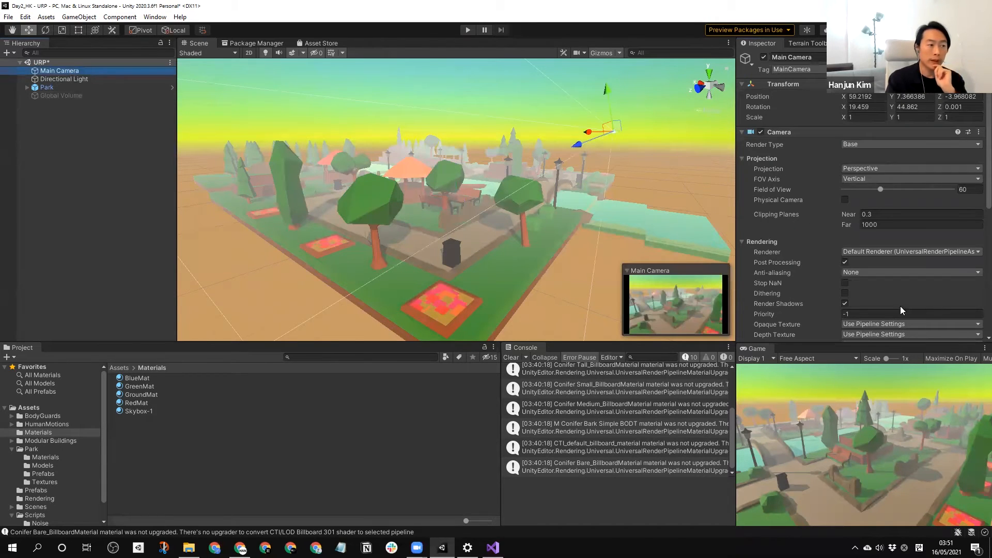
click(845, 262)
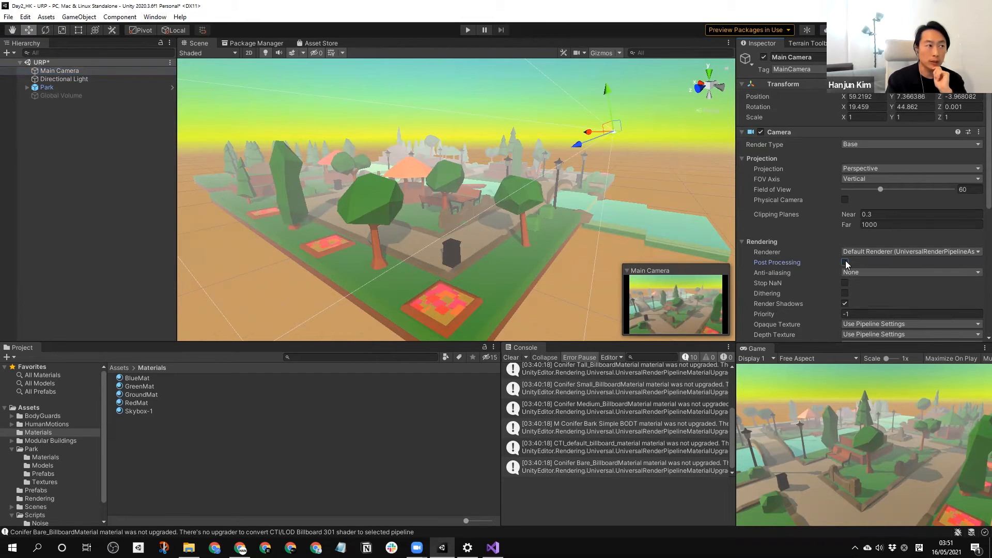
Step: Re-enable the Global Volume and raise its Post Exposure to 2.09
click(58, 96)
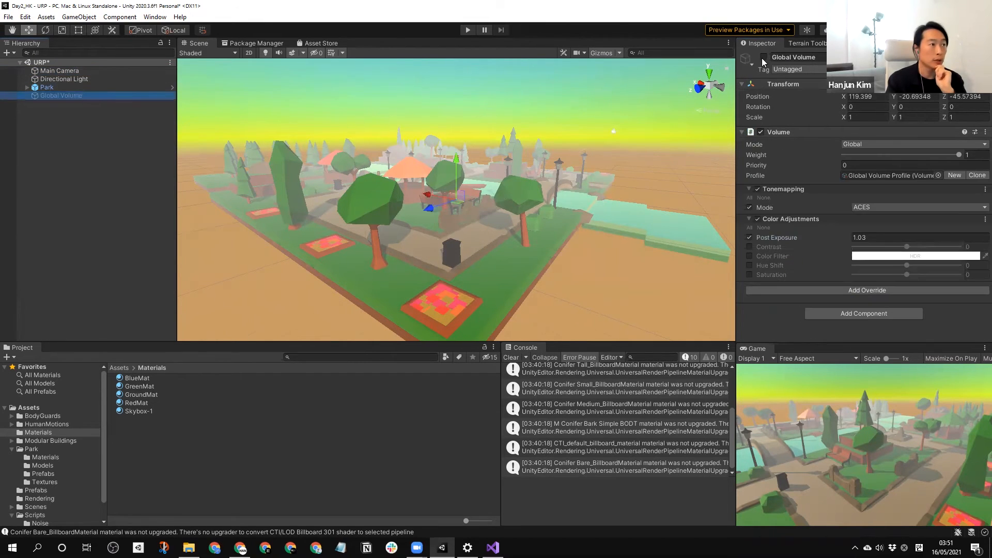
click(763, 58)
drag(775, 237, 790, 238)
Step: Toggle Post Processing on the Main Camera repeatedly to compare the game view, leaving it off
click(41, 72)
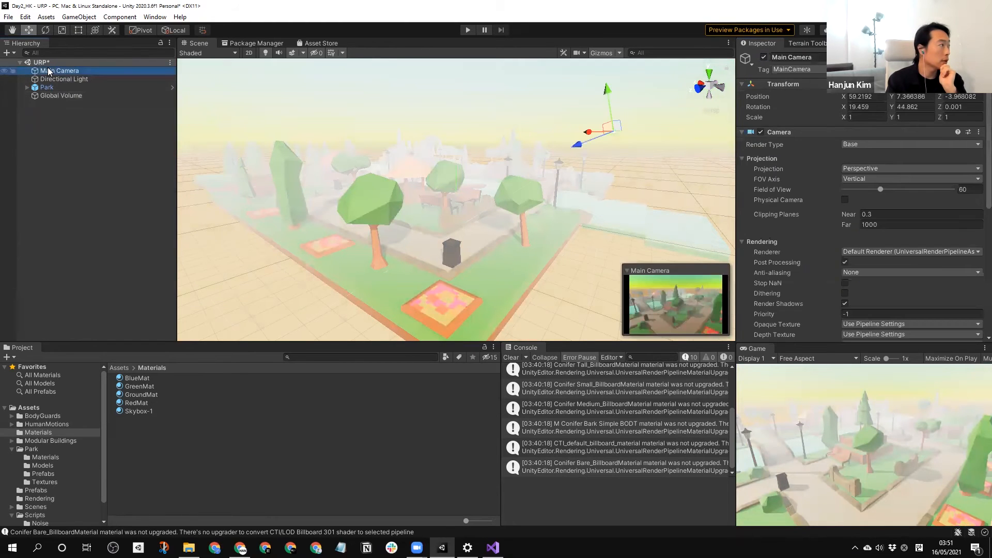
click(845, 262)
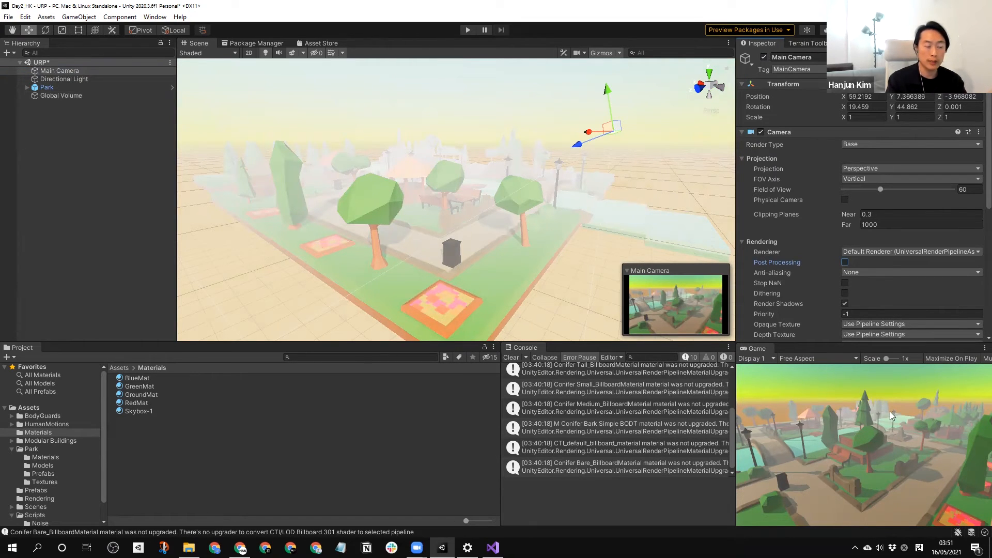
click(846, 261)
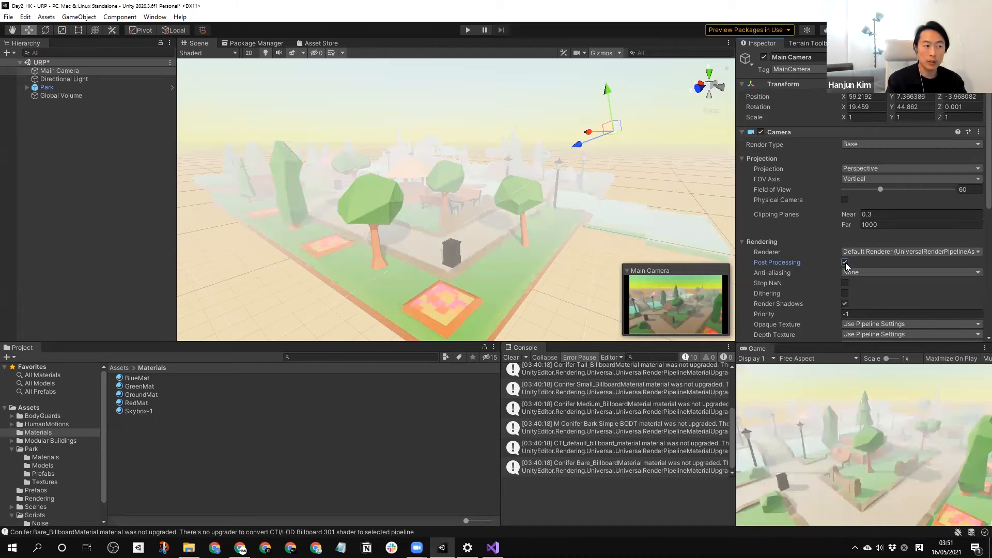
click(845, 262)
click(846, 262)
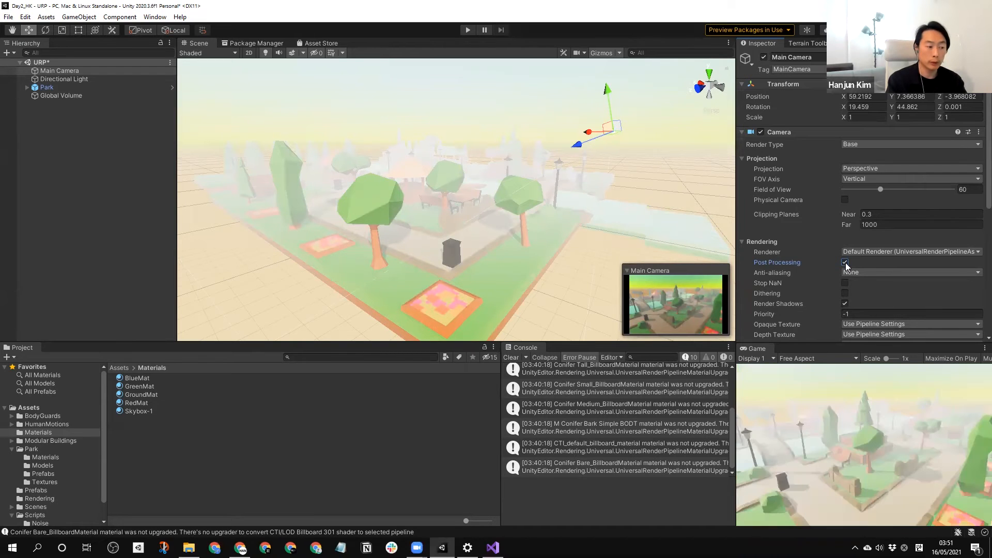
click(846, 263)
click(846, 262)
click(845, 262)
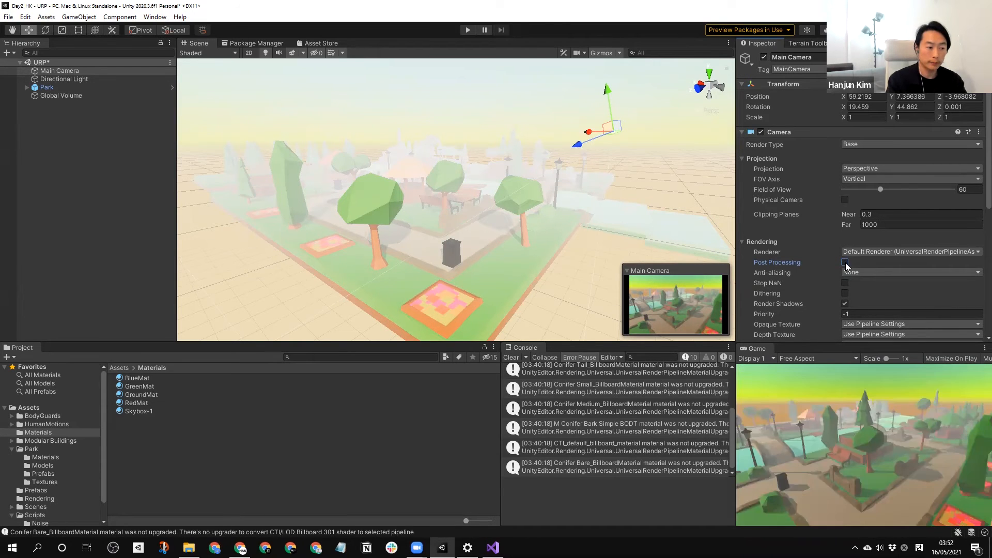
click(846, 262)
click(846, 262)
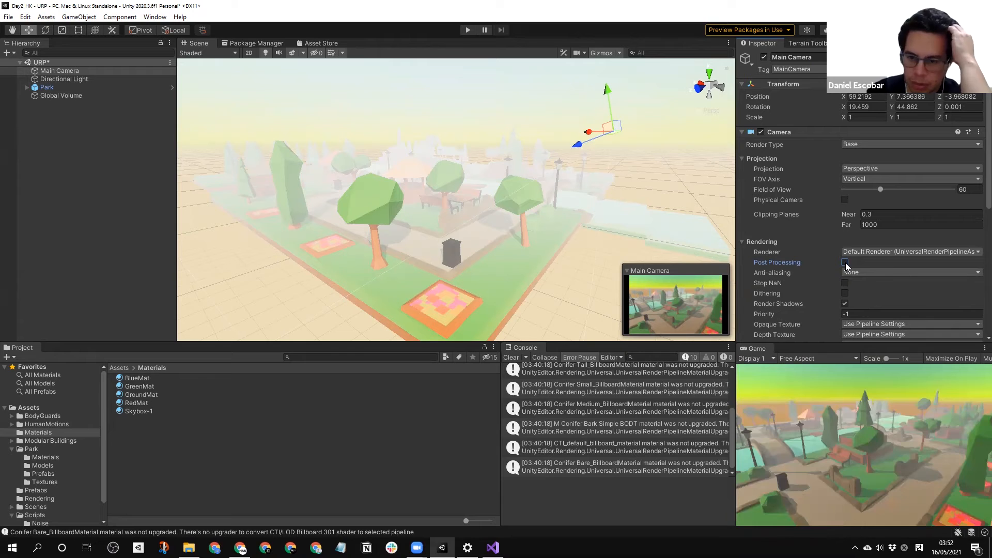
click(845, 262)
click(845, 262)
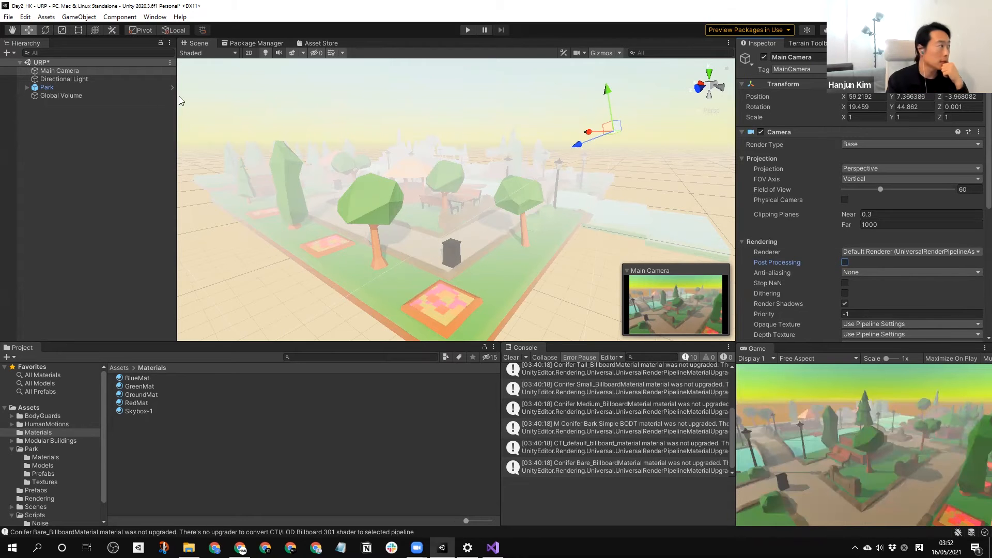
Step: Set the Global Volume's mode to Local and turn Post Processing back on for the Main Camera
click(77, 96)
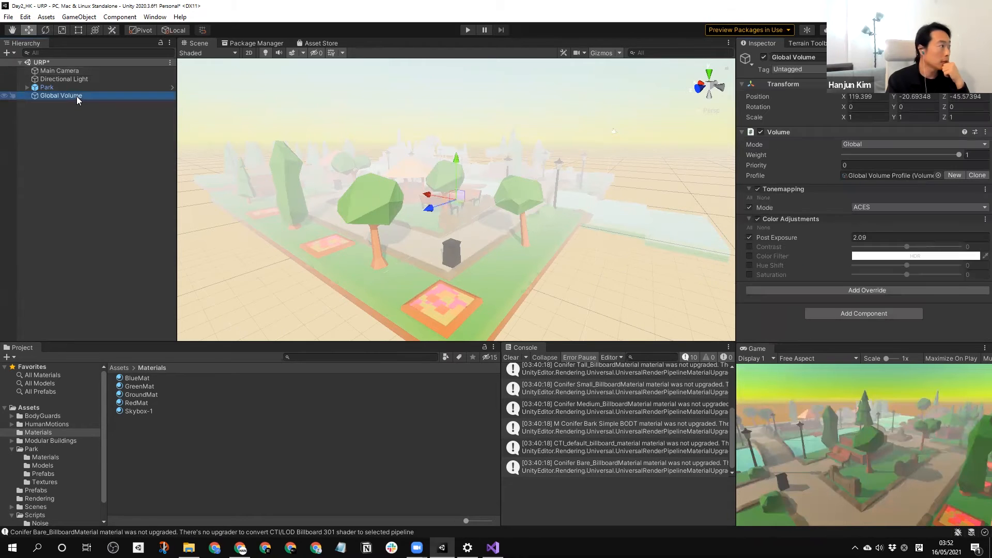
click(899, 145)
click(884, 165)
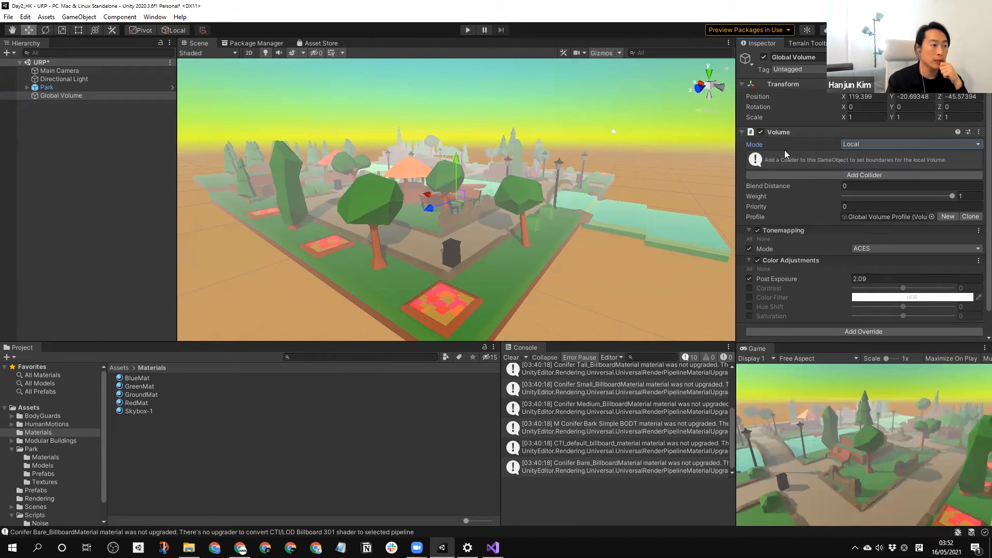
click(63, 72)
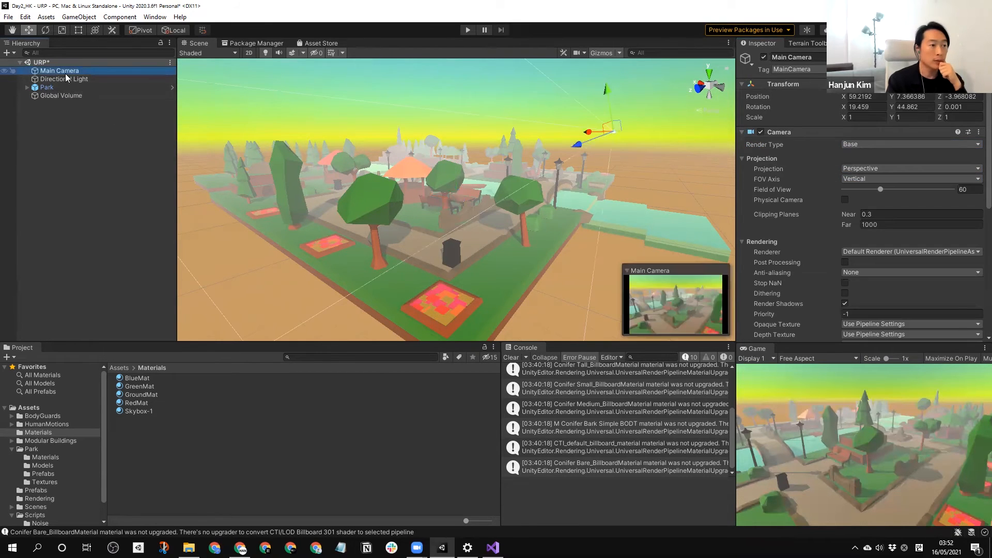
click(846, 262)
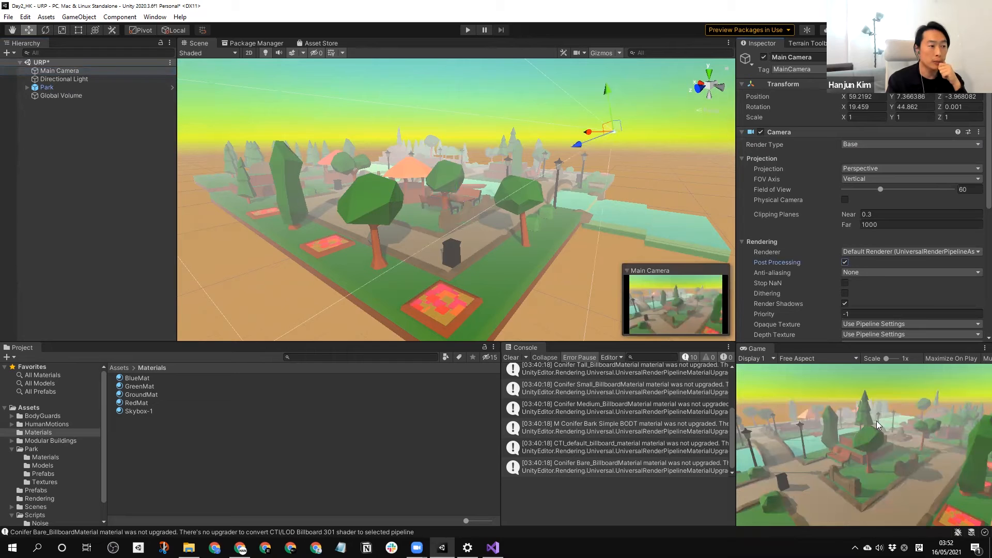
Step: Review the Global Volume's mode choices and switch its mode from Local back to Global
click(56, 96)
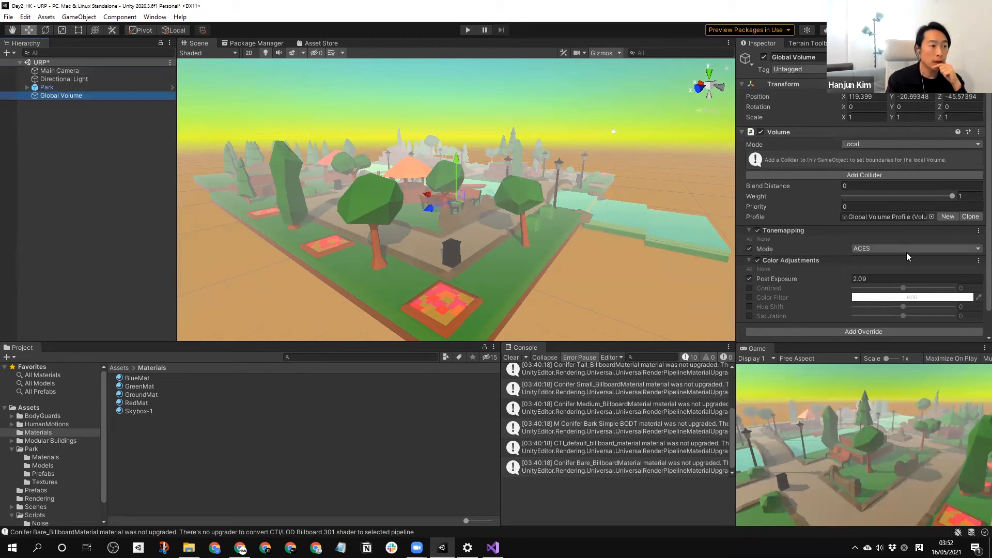
click(863, 144)
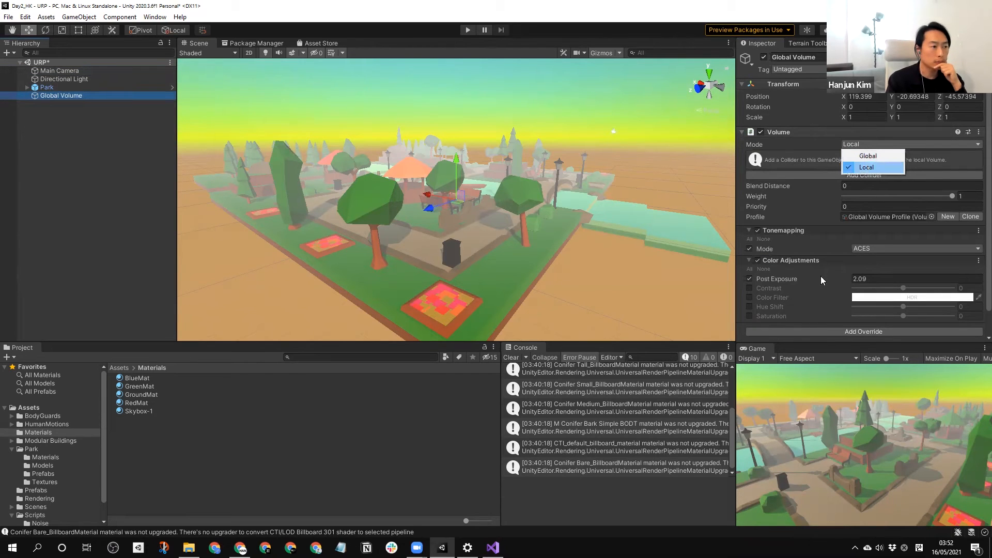
click(877, 165)
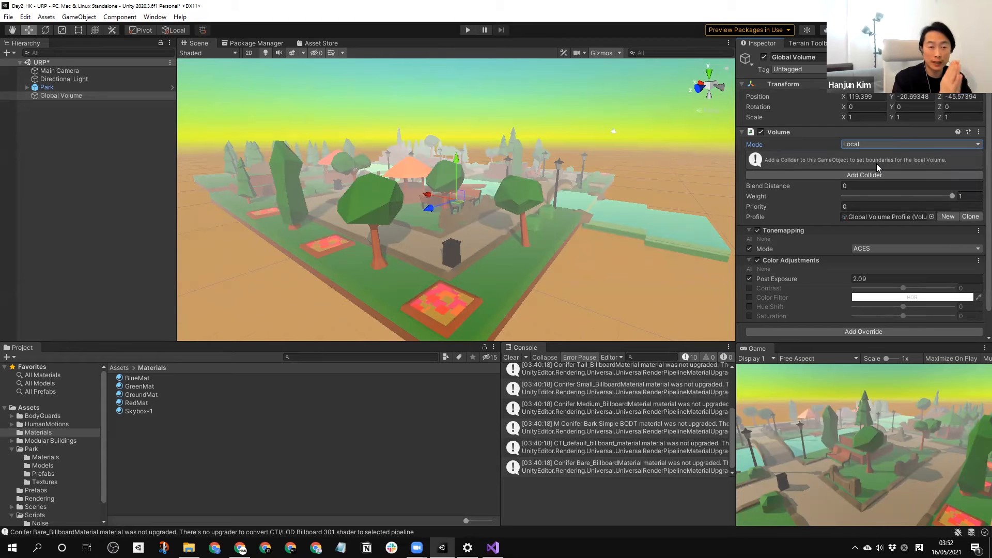
click(899, 144)
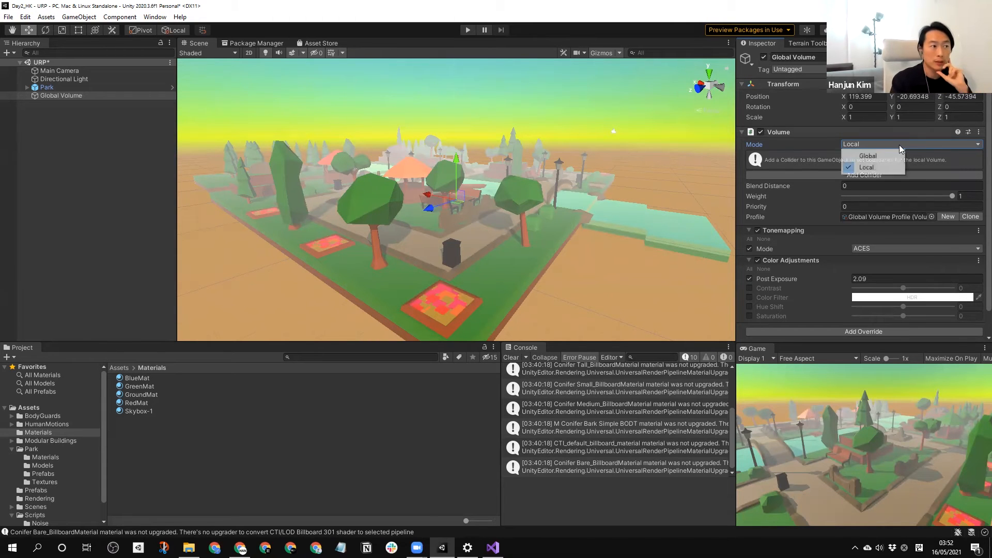
click(886, 160)
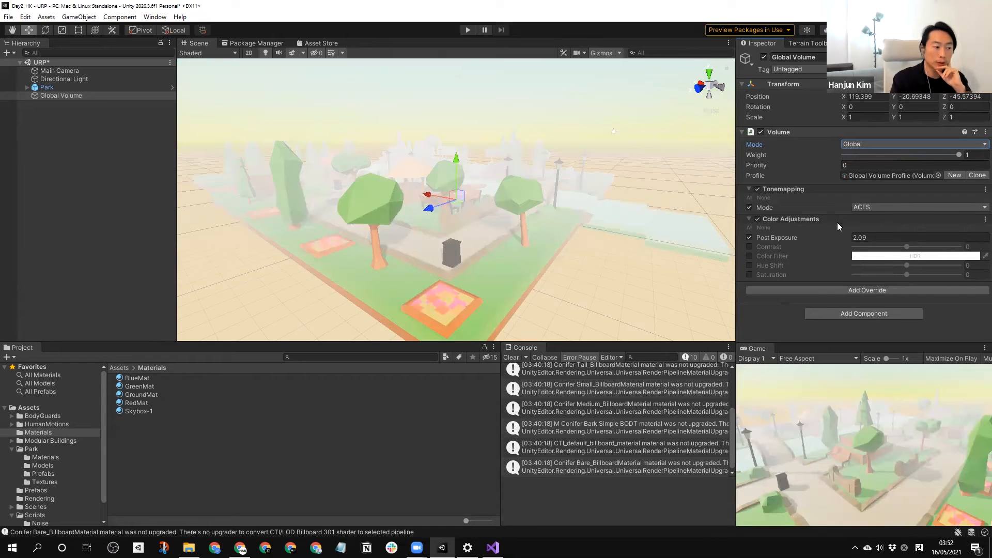
Step: Alternate the volume's mode between Global and Local to compare the results, leaving it on Local
click(893, 144)
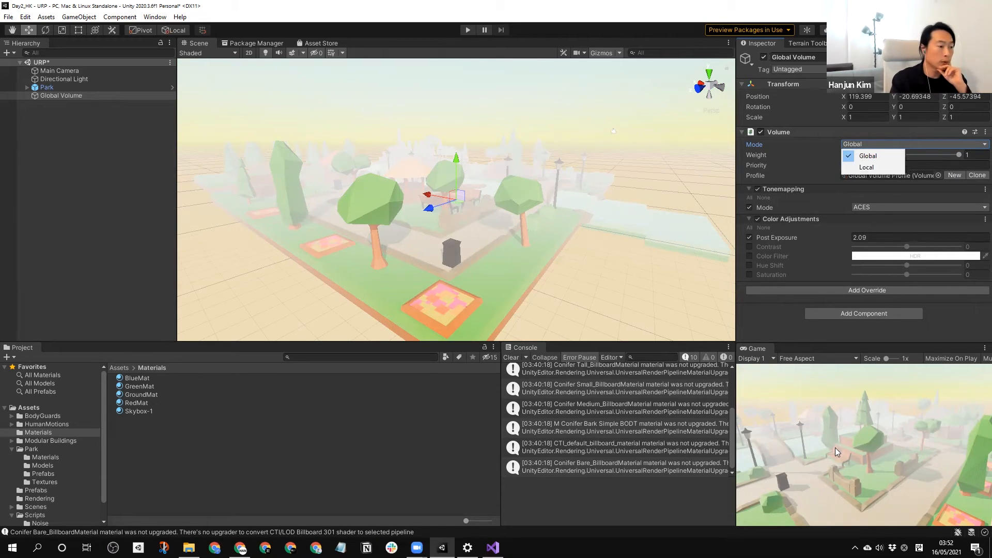
click(63, 72)
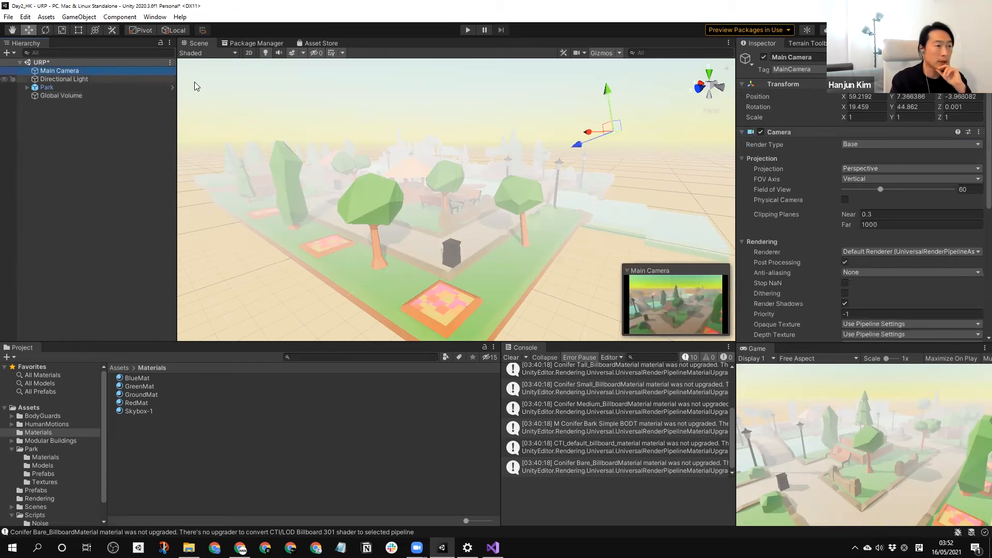
click(78, 96)
click(874, 145)
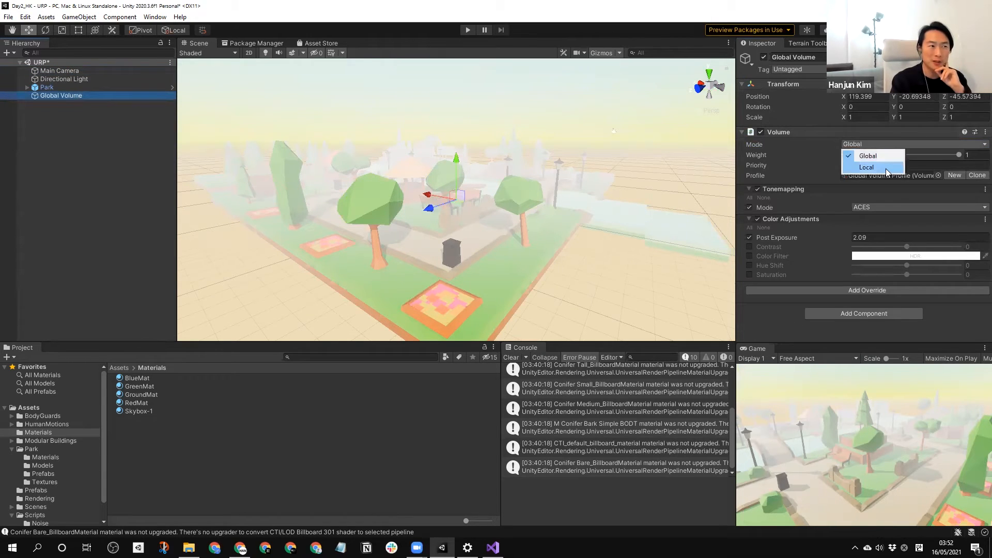
click(886, 168)
click(883, 143)
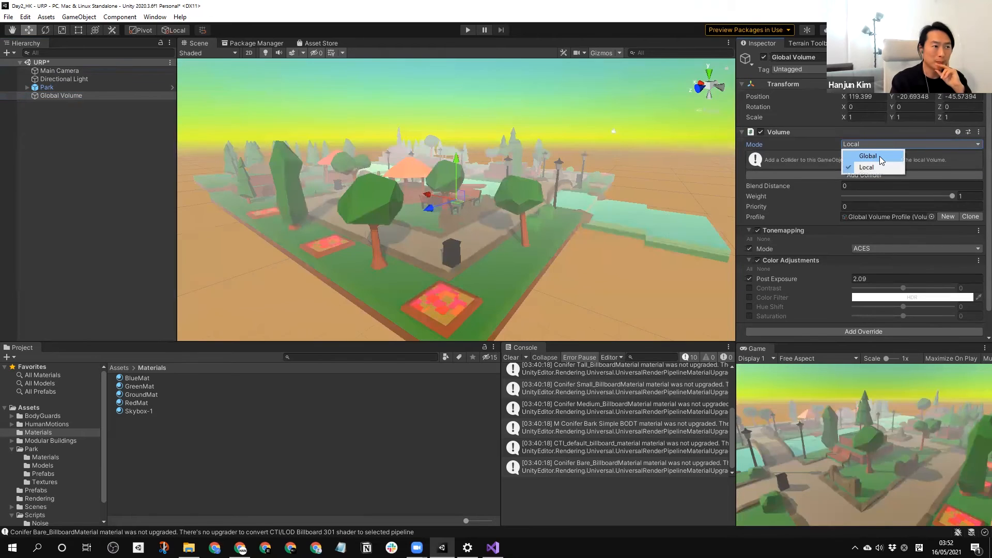
click(880, 156)
click(884, 144)
click(877, 165)
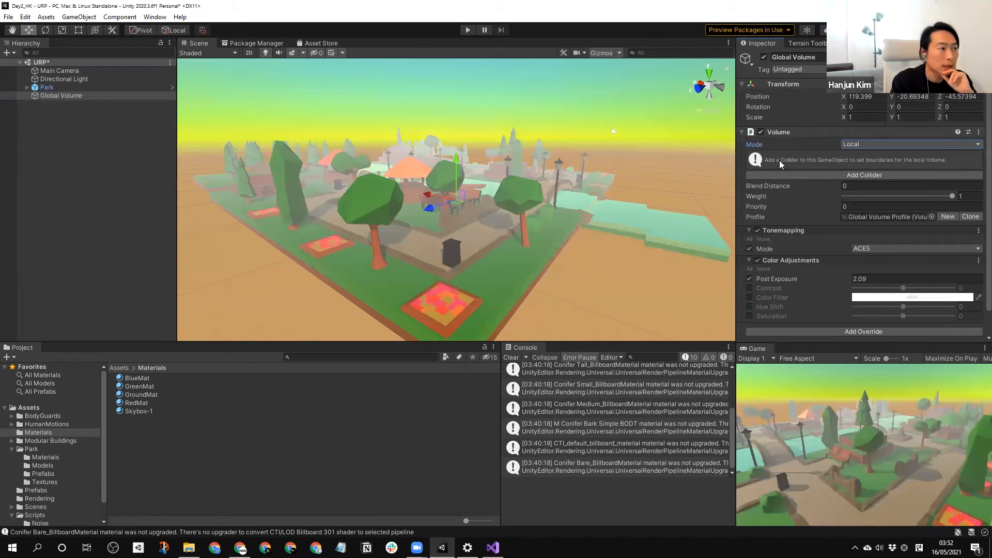
Step: Look through the collider types offered for the local volume, then return the volume's mode to Global
click(879, 174)
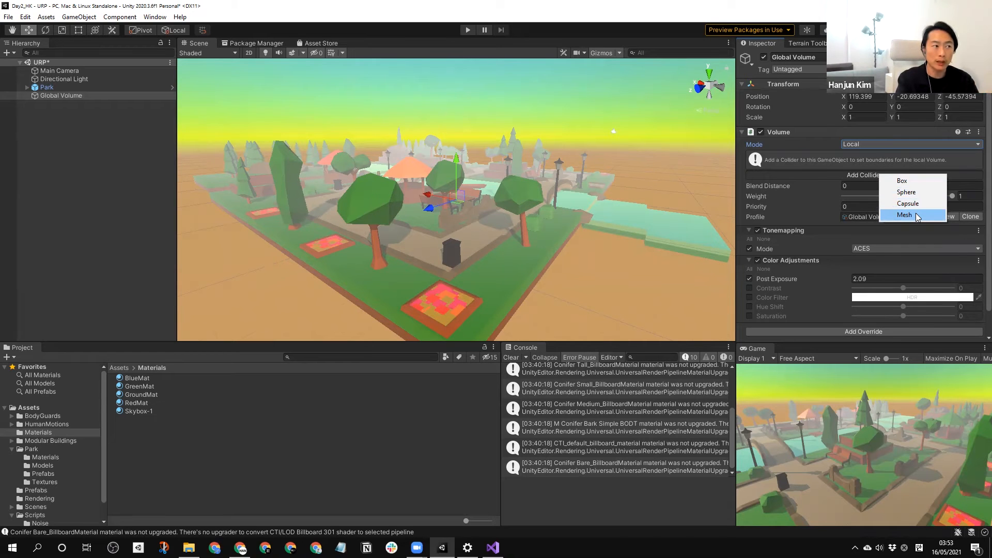
click(883, 144)
click(881, 153)
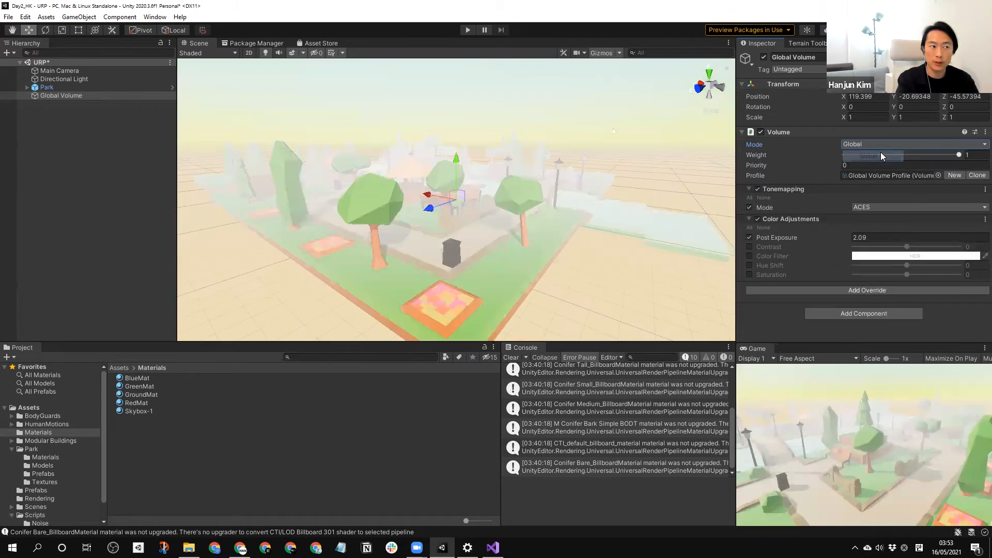
Step: Lower Post Exposure to 1.04 in Color Adjustments, enable Contrast and raise it above 20
drag(806, 237, 763, 237)
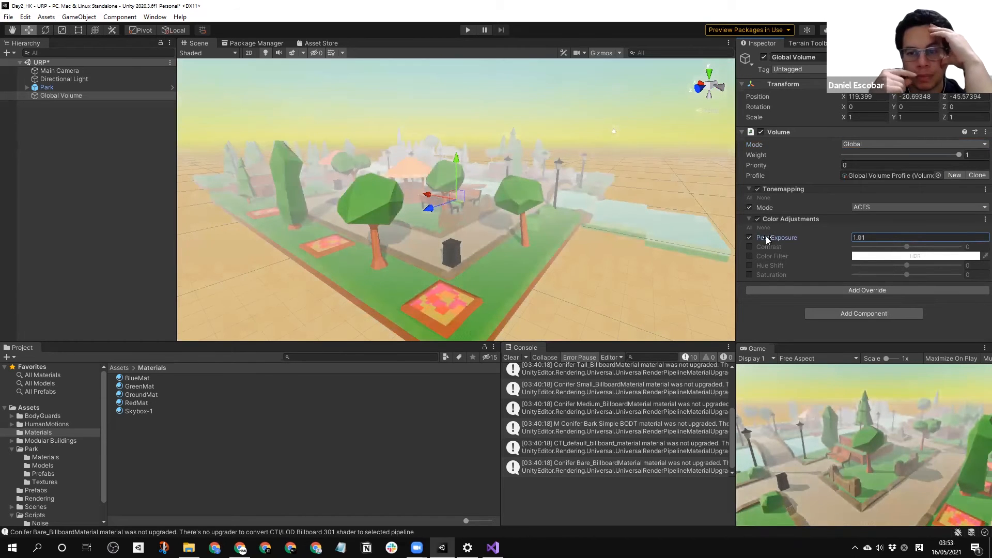
click(749, 247)
mouse_move(914, 250)
mouse_down()
mouse_move(879, 249)
mouse_move(929, 253)
mouse_up()
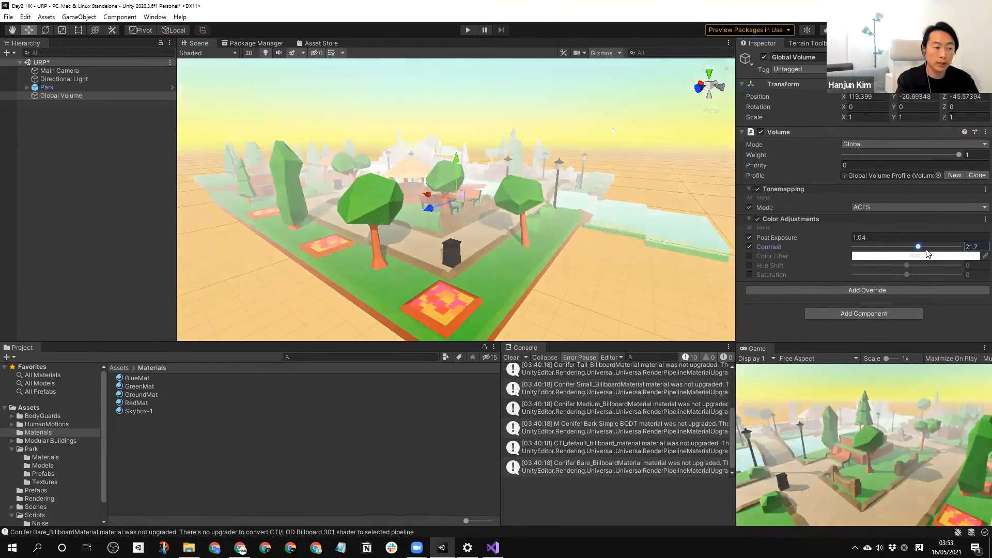
Step: Enable Color Filter in Color Adjustments and tint it light red with RGB 255, 136, 136
click(750, 256)
click(874, 256)
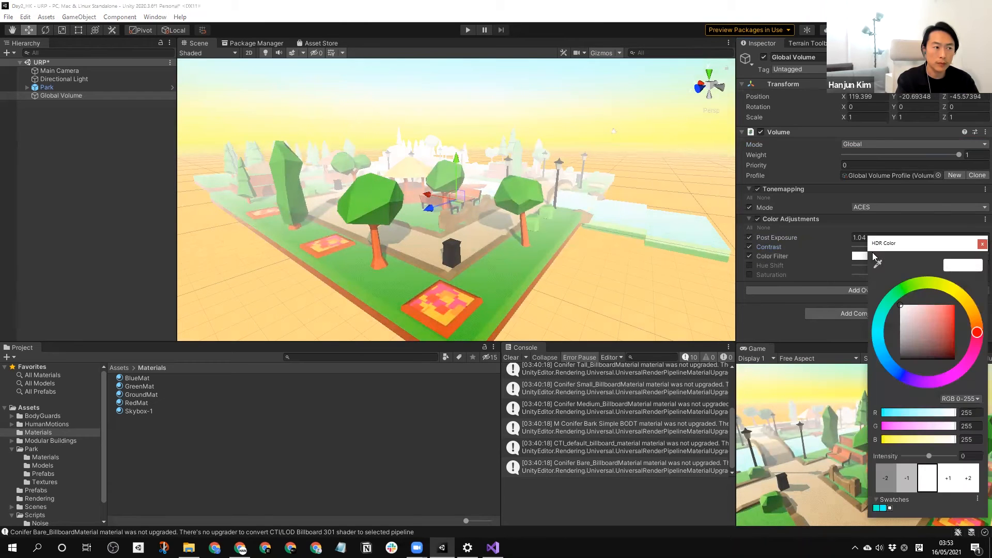
drag(950, 325, 926, 304)
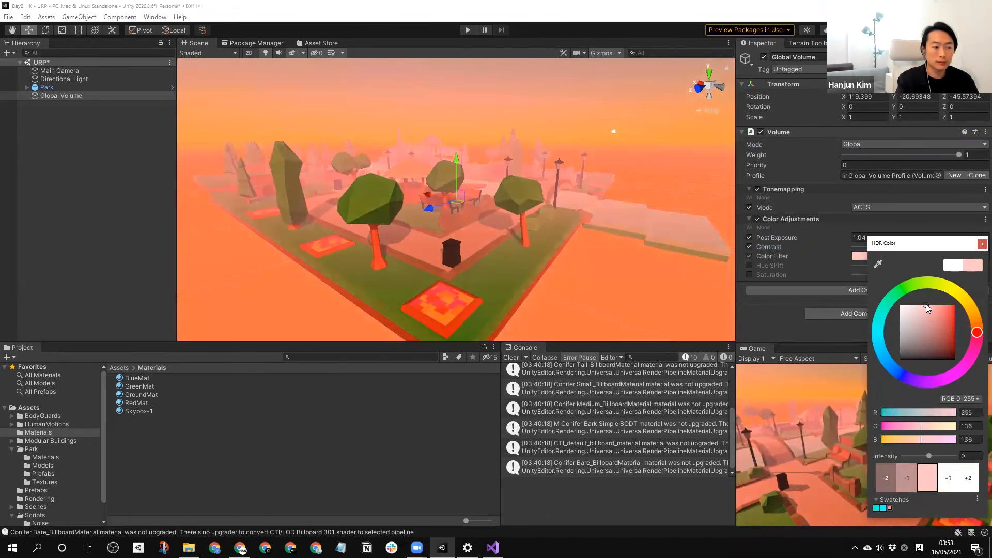
Step: Enable Saturation in Color Adjustments, try it at -100 for grayscale, and settle on -29
click(982, 244)
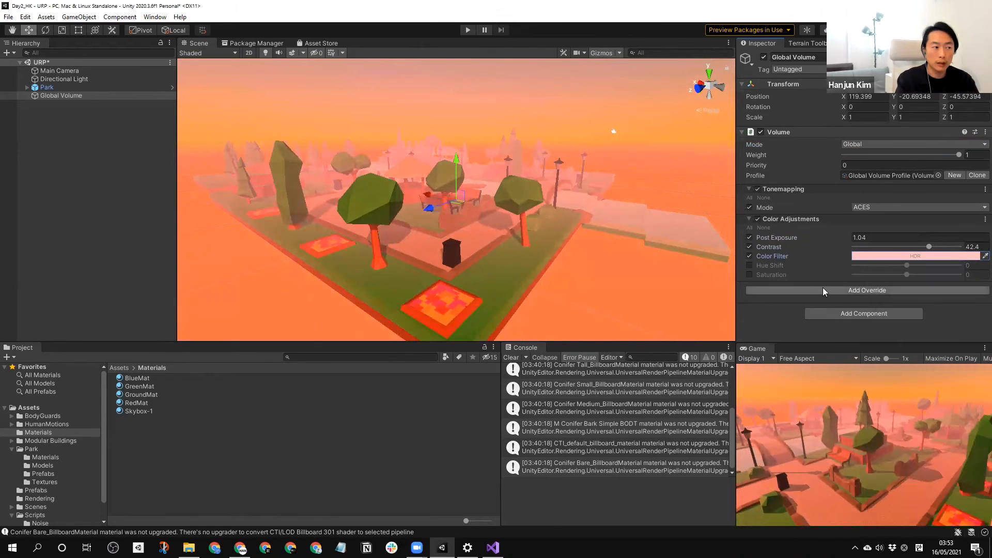
click(749, 275)
drag(908, 274, 760, 278)
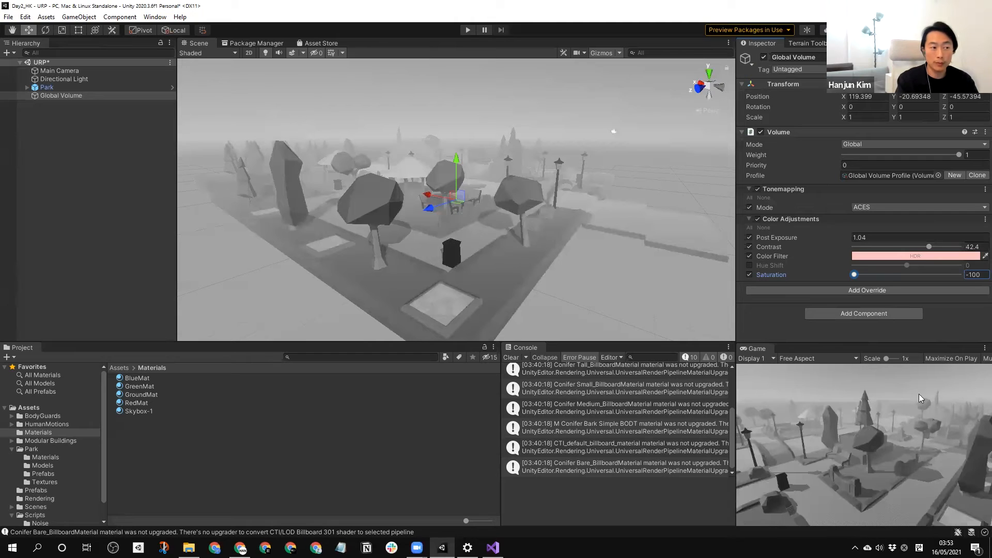
drag(856, 276, 888, 277)
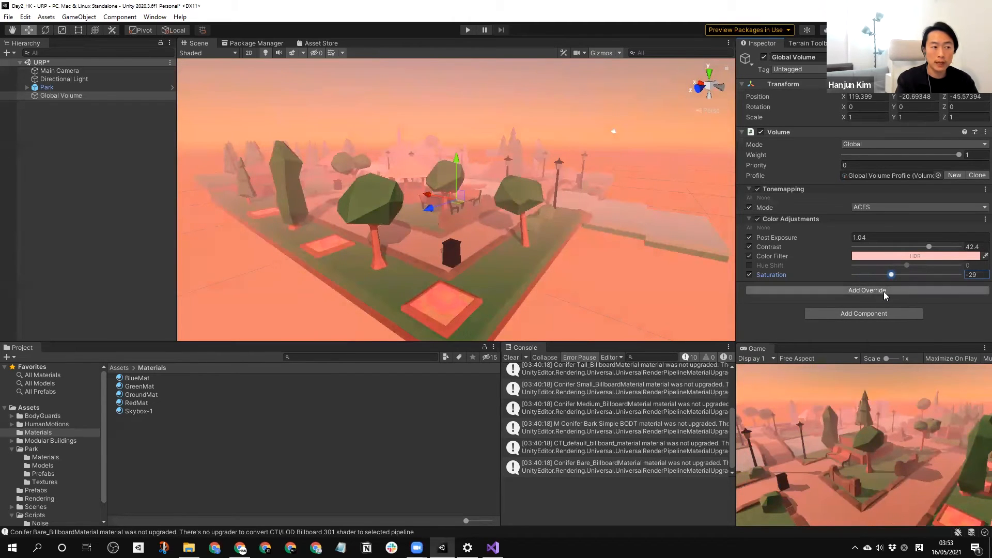
Step: Add a Vignette post-processing override to the Global Volume
click(884, 292)
click(847, 334)
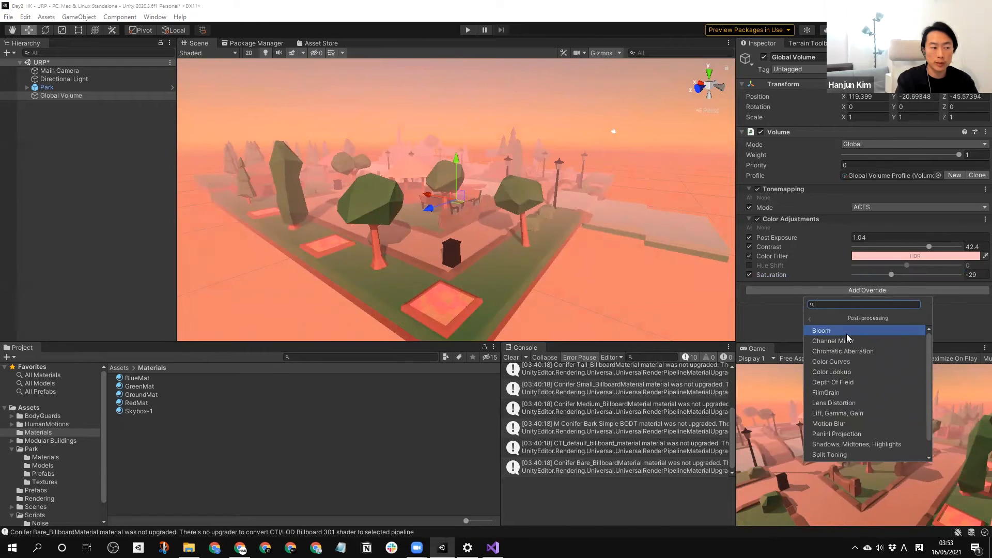
scroll(846, 398, down, 2)
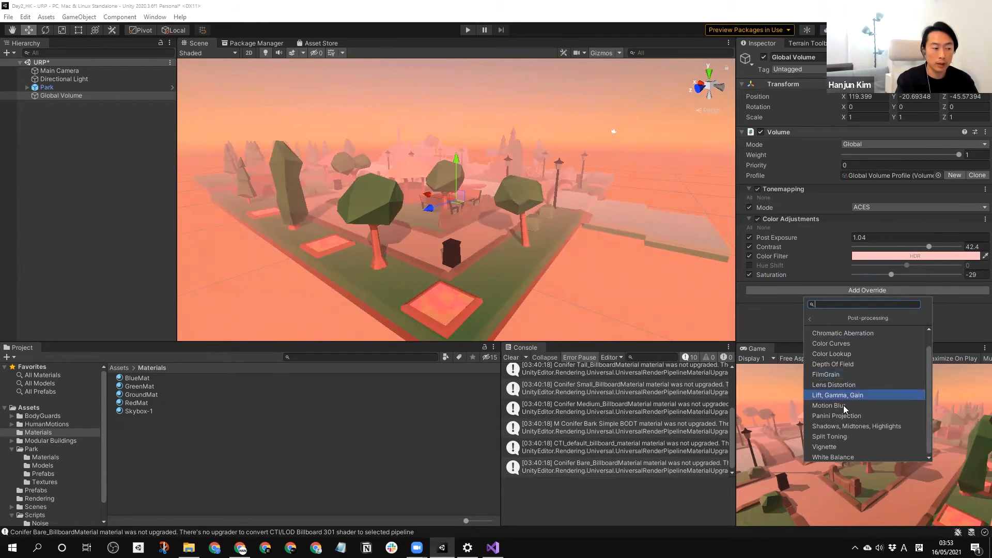
click(817, 448)
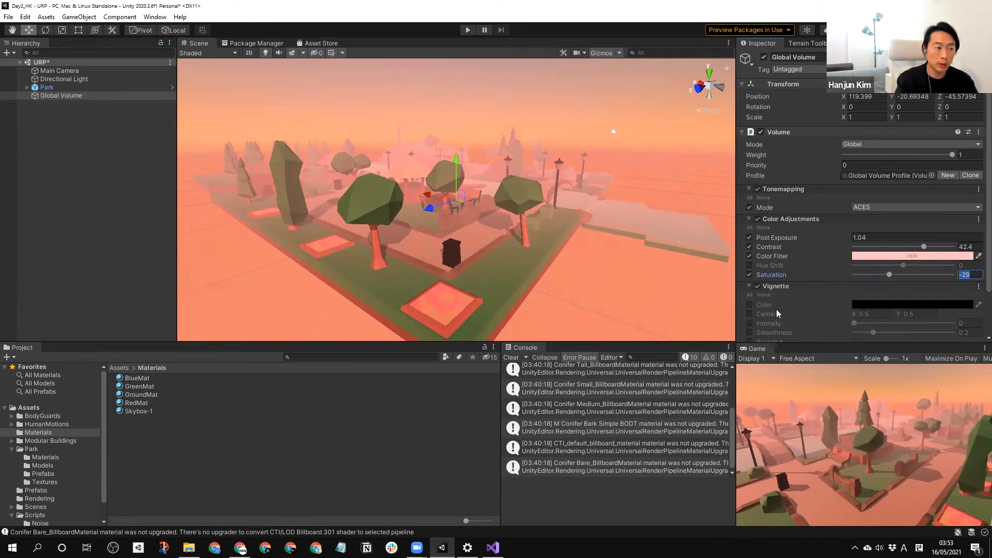
Step: Enable the vignette's Color, Center, Intensity and Smoothness, raising Intensity to about 0.48 and Smoothness to 0.257
scroll(978, 274, down, 3)
click(750, 254)
click(750, 263)
click(750, 272)
click(750, 281)
drag(854, 273, 903, 269)
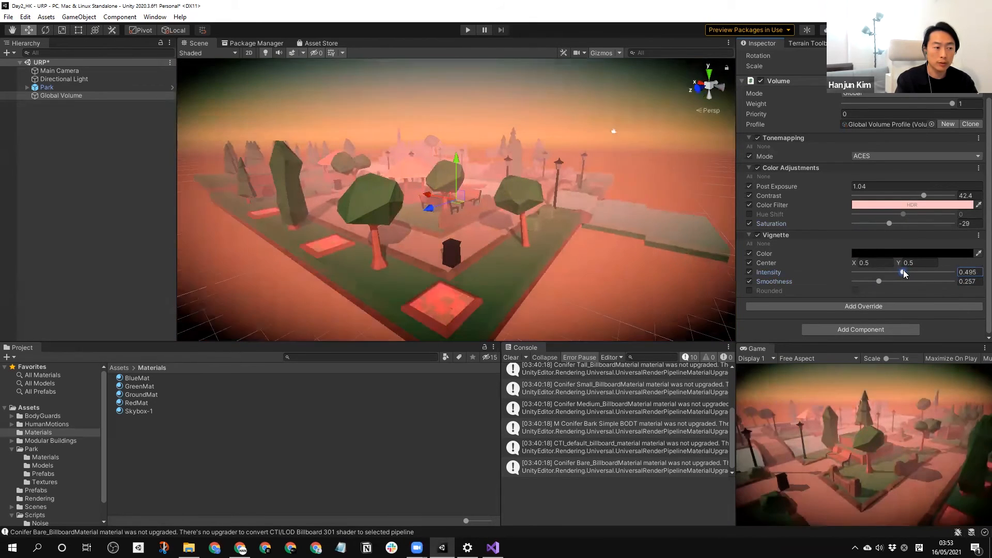
Step: Add a Chromatic Aberration override to the Global Volume and set its Intensity to 1
click(874, 306)
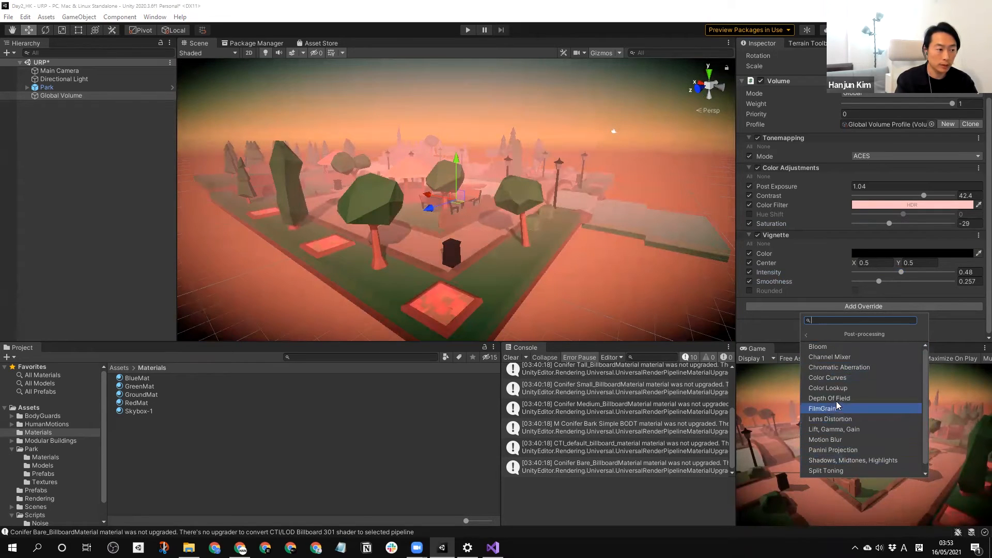
click(843, 368)
scroll(837, 318, down, 2)
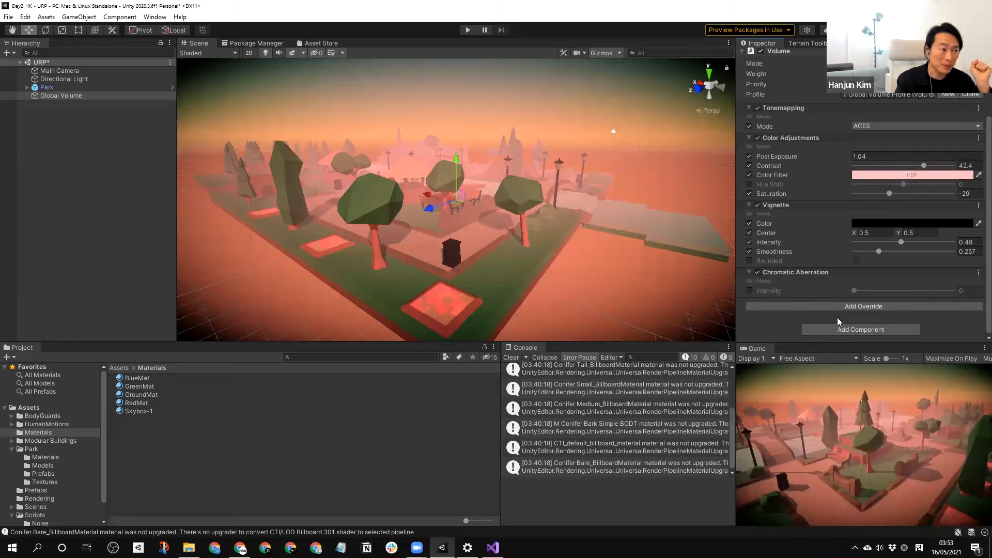
click(750, 291)
drag(853, 290, 977, 299)
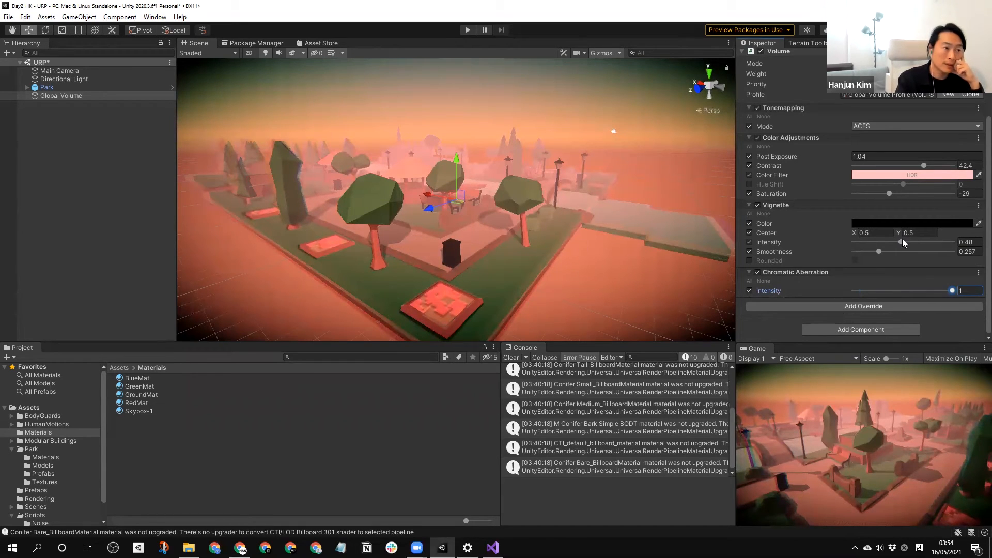
click(977, 310)
Step: Add a Lens Distortion override to the Global Volume and set its Intensity to 0.43
click(841, 306)
click(884, 345)
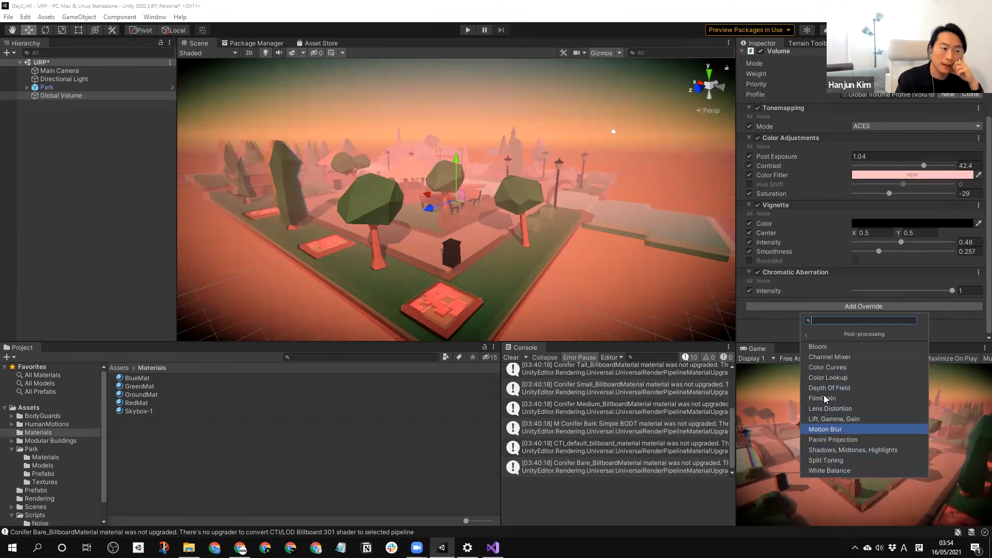
click(854, 406)
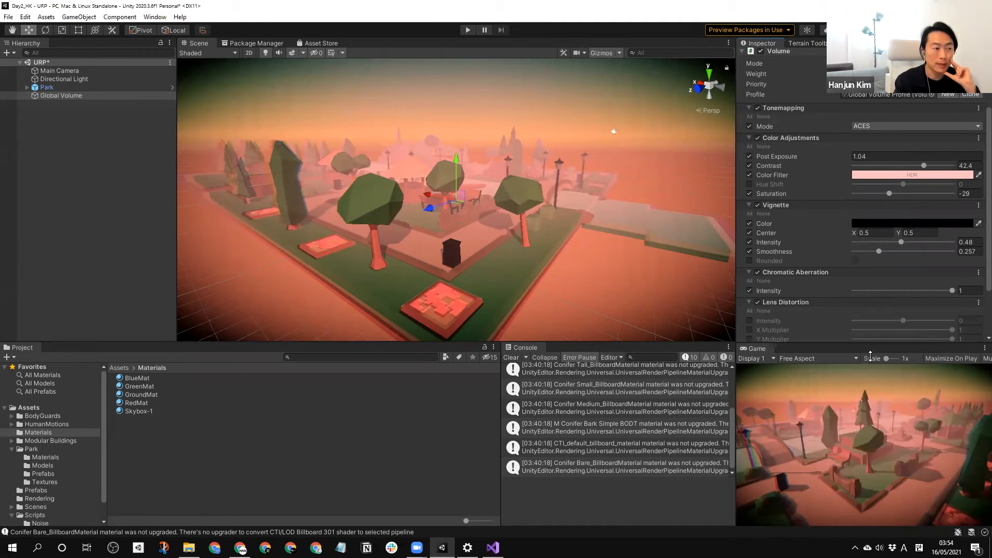
scroll(853, 258, down, 3)
click(750, 253)
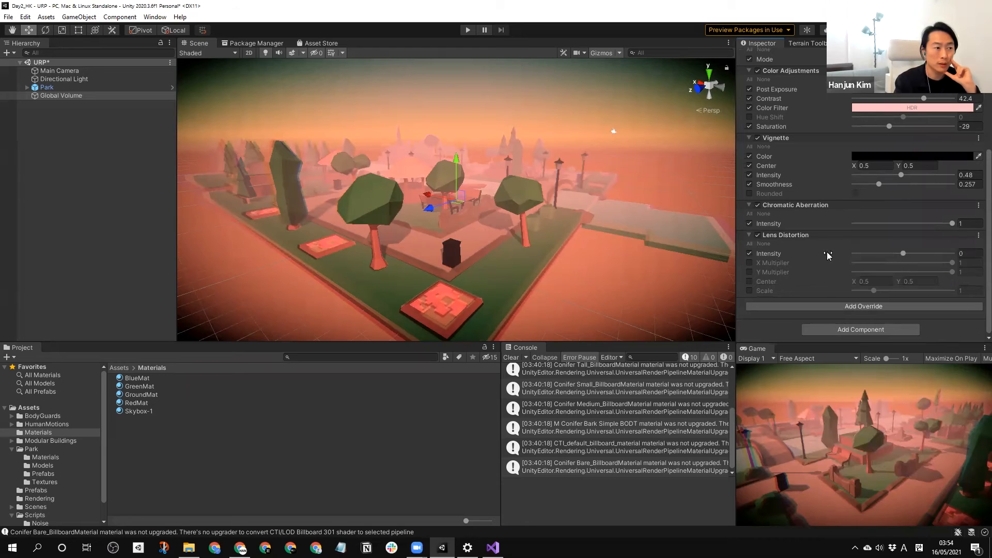
drag(899, 252, 925, 270)
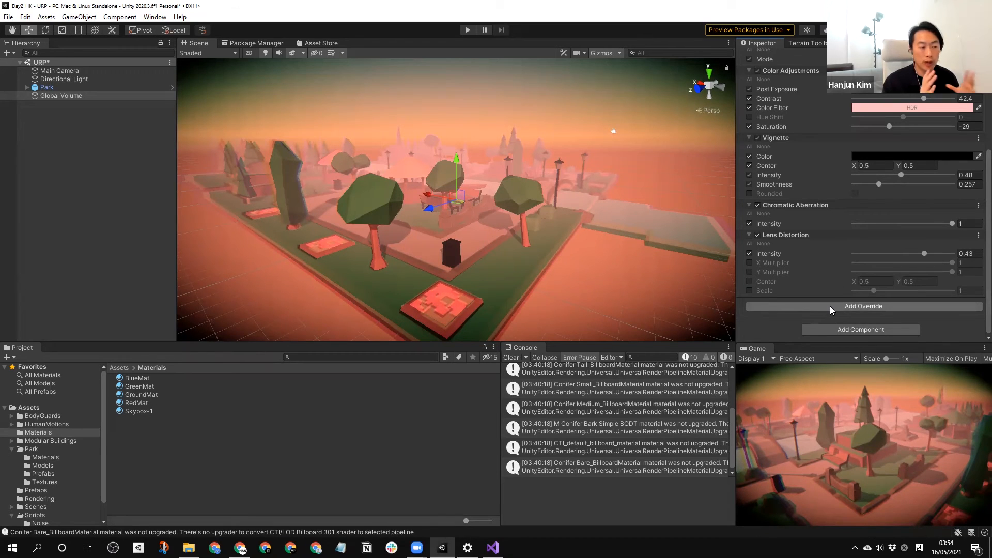
Step: Add a Film Grain override with type Thin 1 and Intensity 1, and disable the Chromatic Aberration override
click(849, 348)
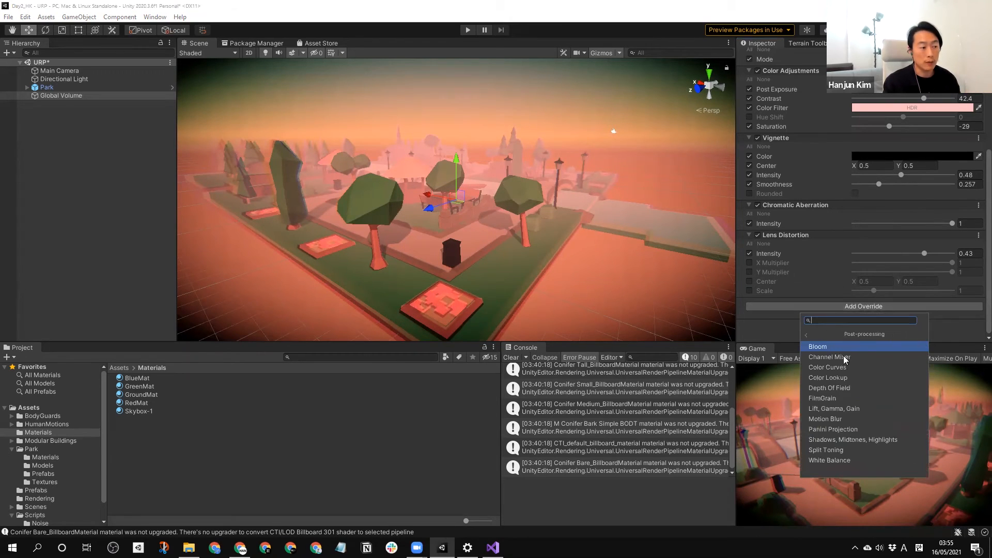
click(834, 399)
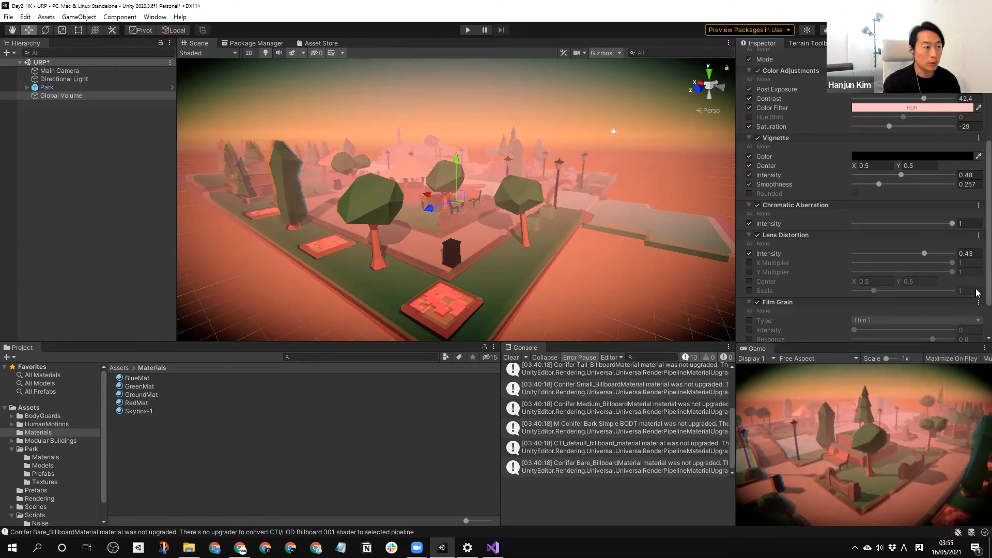
click(757, 205)
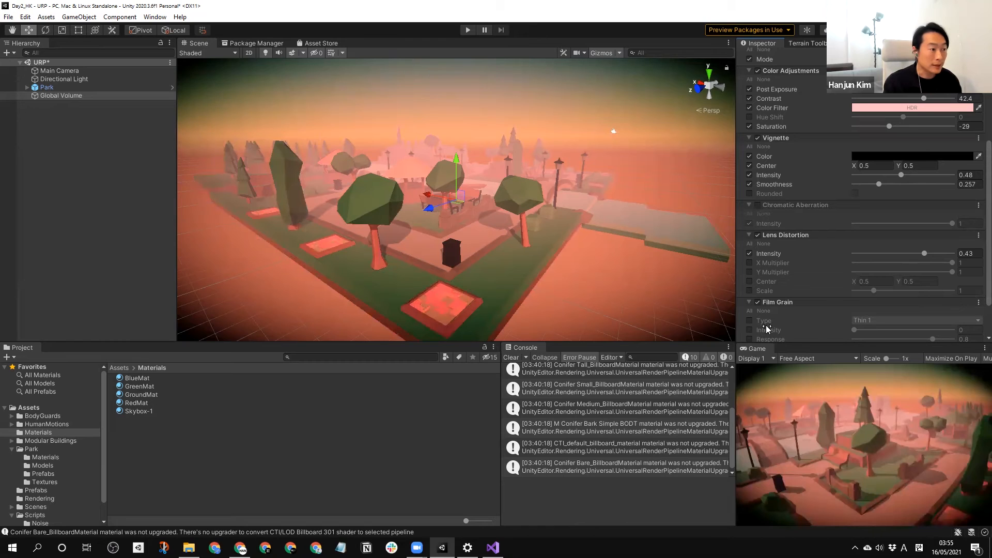
click(750, 321)
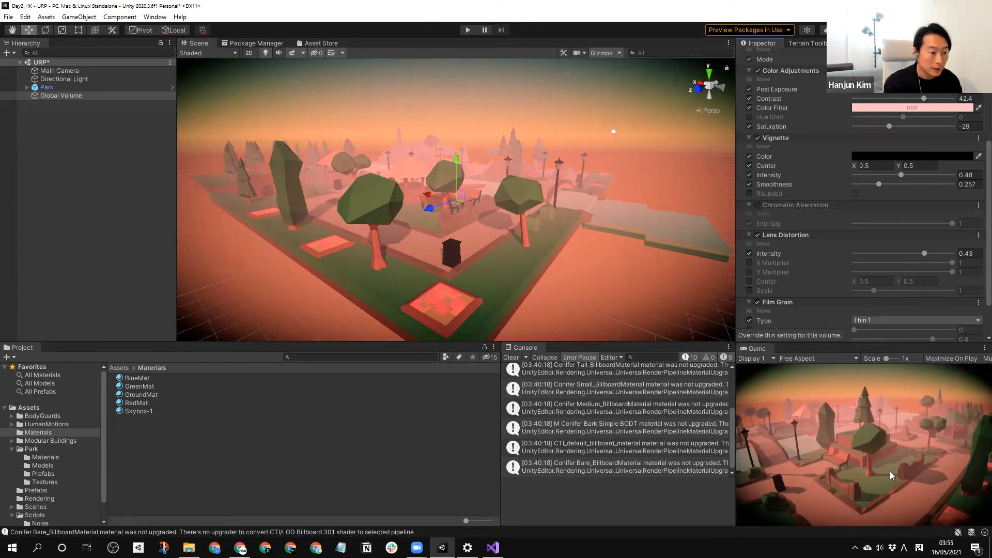
click(895, 321)
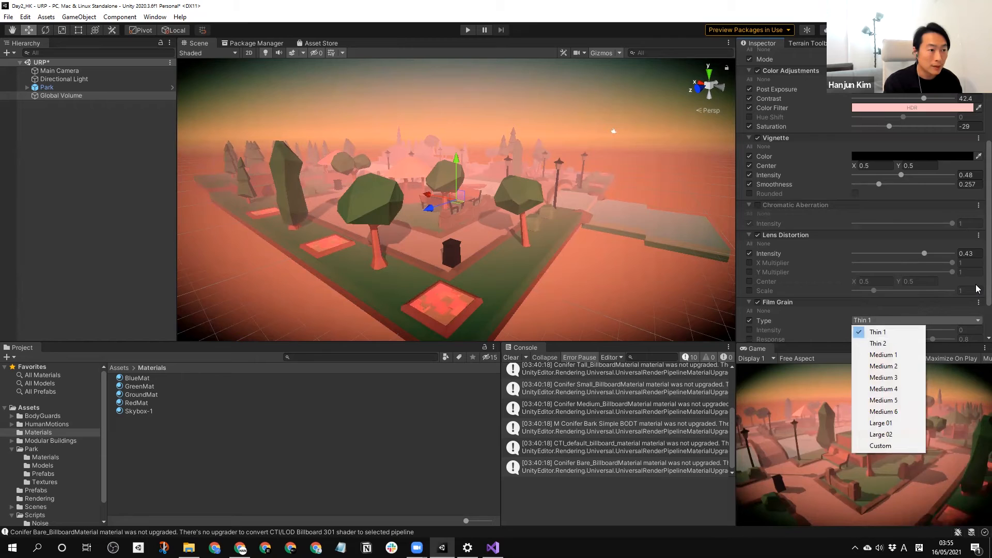
scroll(760, 290, down, 3)
click(750, 281)
drag(854, 282, 977, 294)
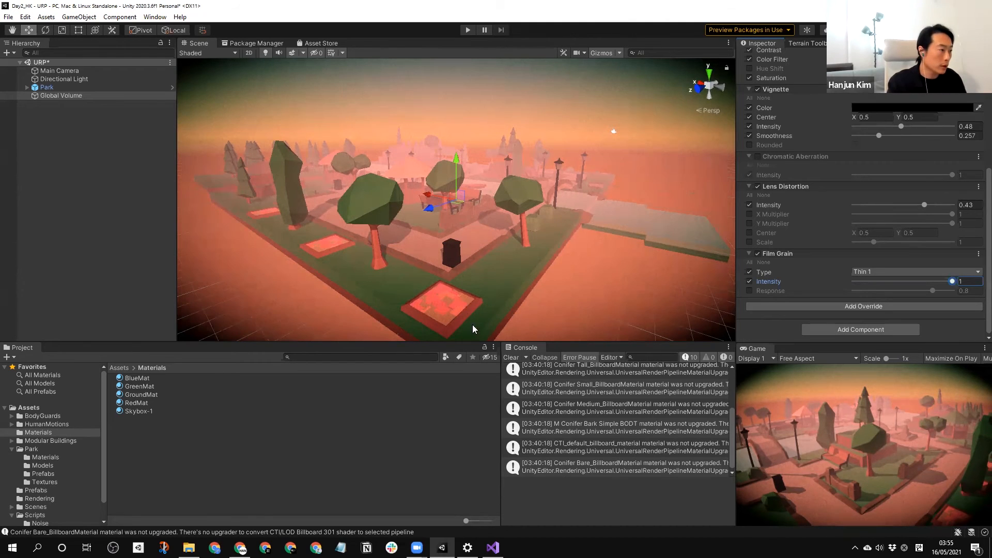
Step: Create a 3D cube in the scene and reset its transform
click(107, 195)
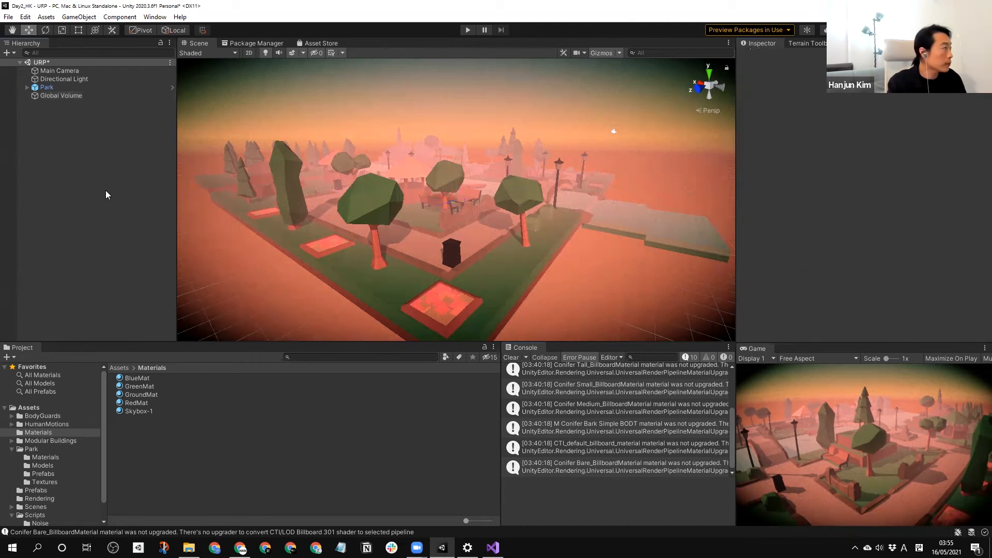
right_click(69, 132)
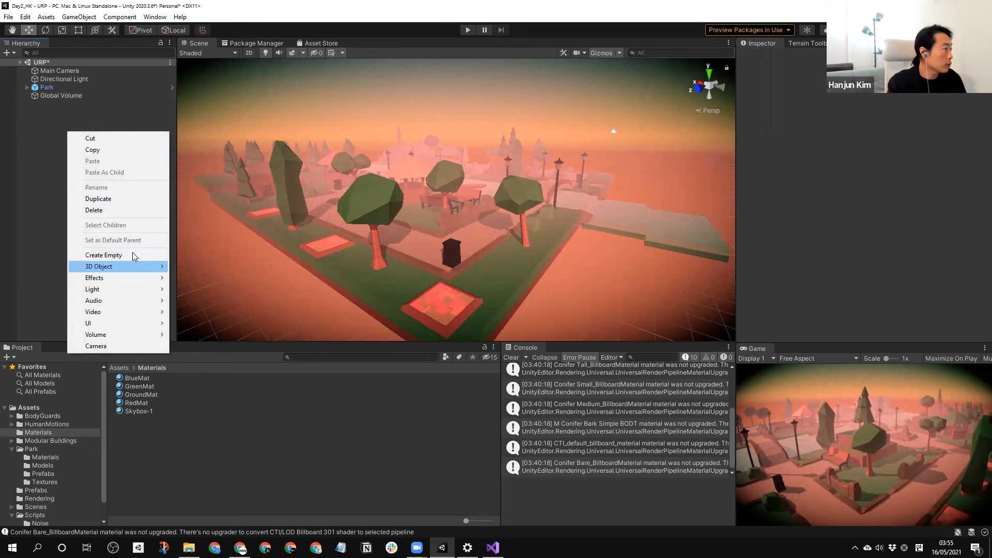
mouse_move(133, 268)
click(203, 268)
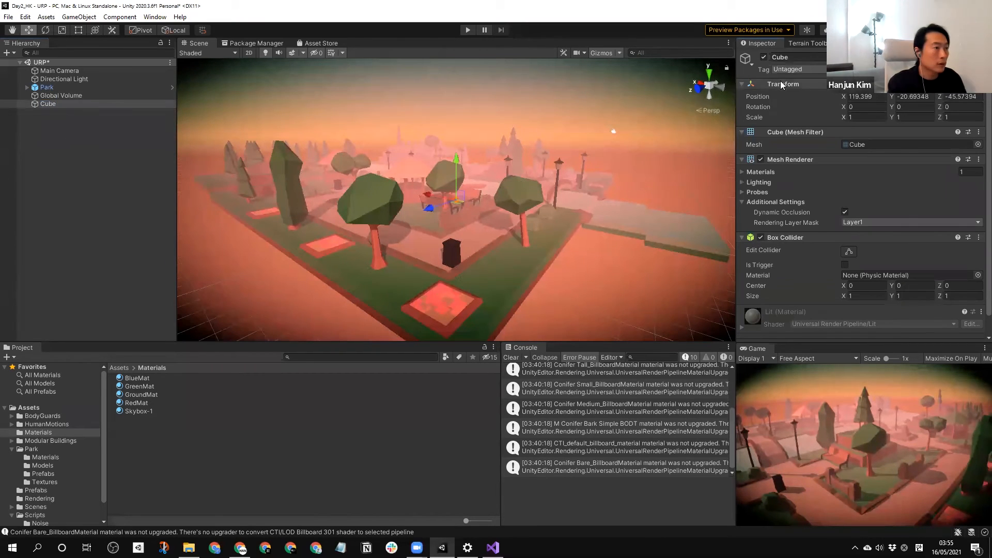
right_click(787, 84)
click(807, 92)
Step: Move the cube along X to about 55.36, near the park's outer edge
key(f)
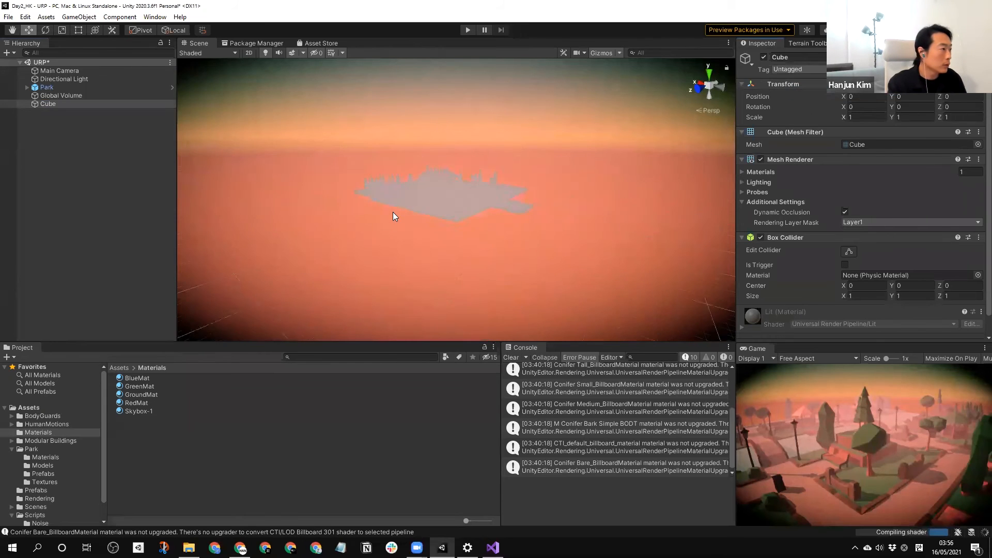
drag(642, 214, 575, 169)
key(f)
scroll(575, 169, down, 5)
click(566, 185)
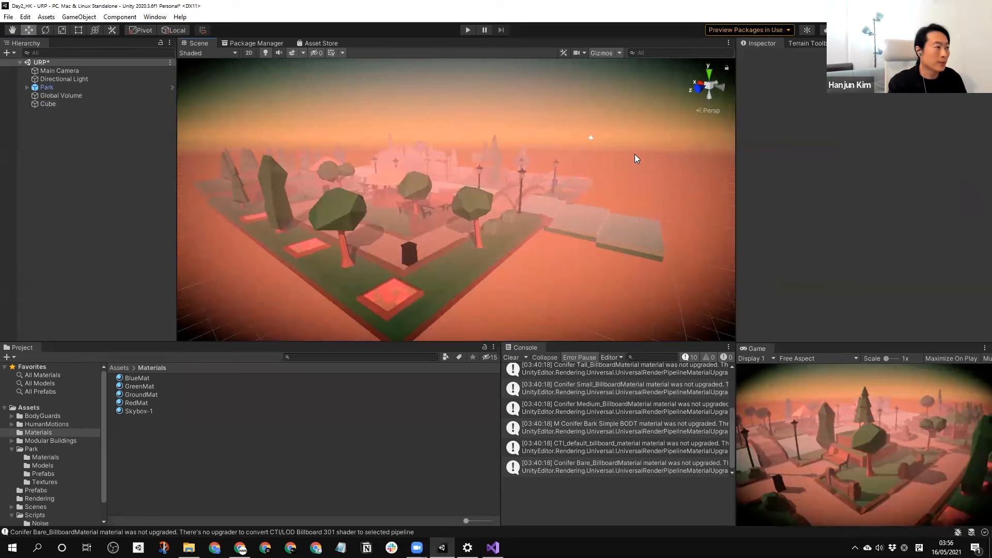
click(52, 104)
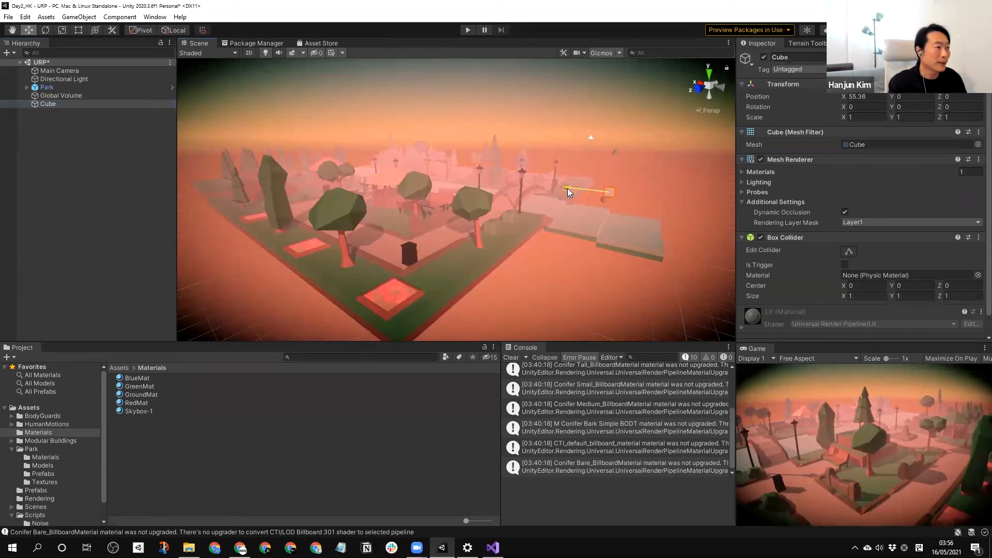
Step: Scale the cube to X 6.35, Y 6.01 and Z 10.06
click(875, 117)
text(6.35)
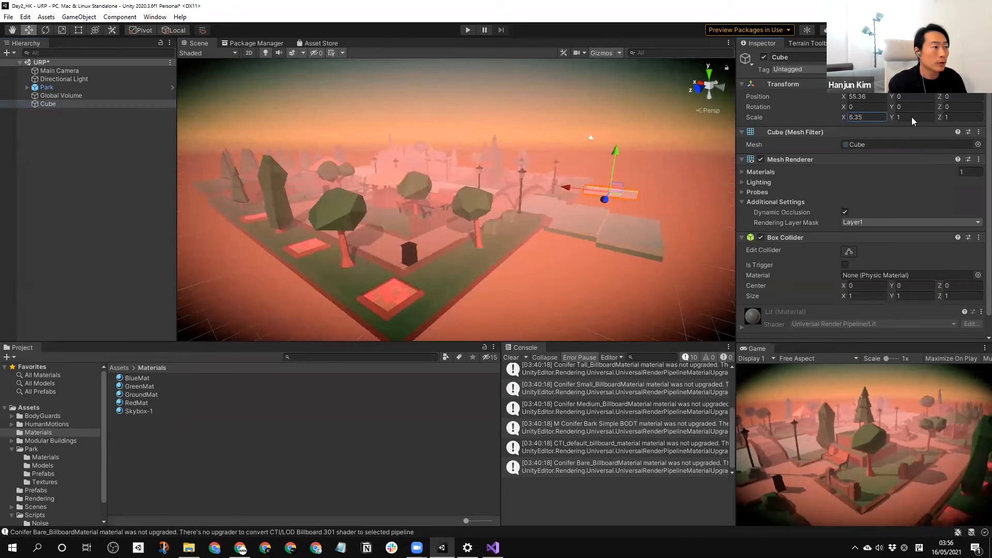
click(912, 117)
text(6.01)
click(942, 117)
text(10.06)
Step: Move the cube further into the park, to about X 68.8 and Z -2.78
drag(605, 200, 540, 257)
right_drag(514, 255, 465, 248)
mouse_move(466, 248)
middle_down()
mouse_move(477, 233)
mouse_move(472, 242)
middle_up()
scroll(472, 242, down, 5)
right_drag(471, 242, 488, 252)
drag(389, 231, 462, 144)
mouse_move(494, 241)
alt+mouse_down()
mouse_move(460, 245)
mouse_move(512, 244)
alt+mouse_up()
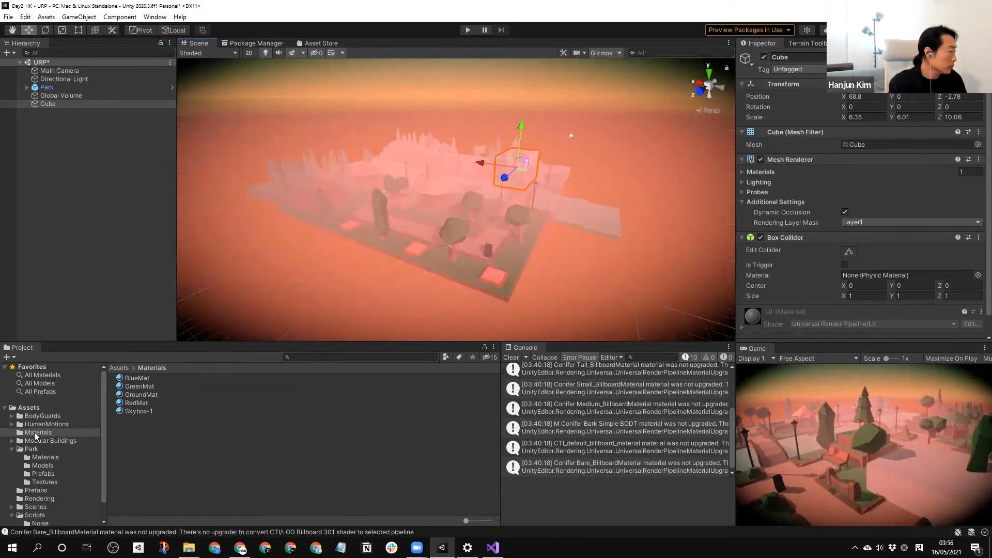
Step: Create a new material named EmissionMat in the Materials folder
right_click(228, 421)
mouse_move(302, 151)
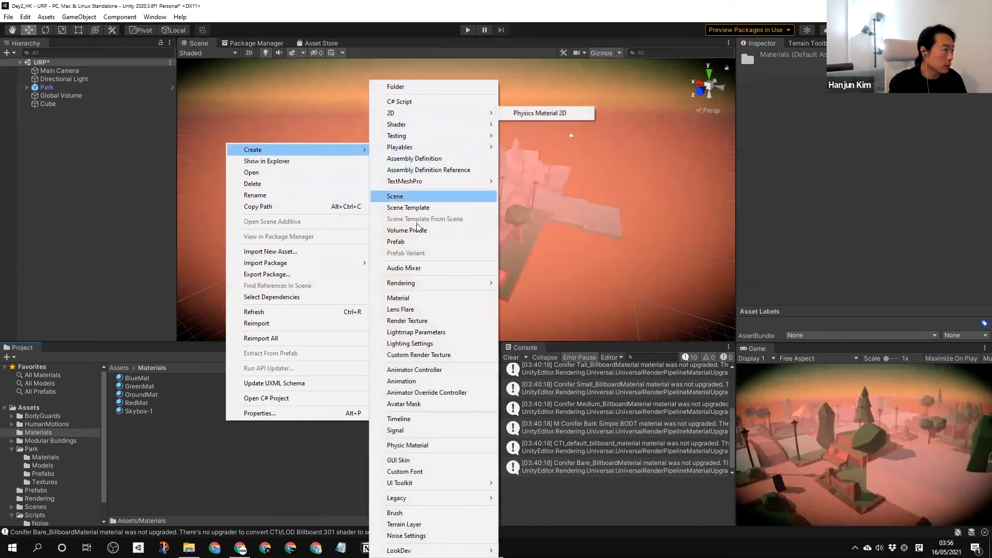
click(414, 297)
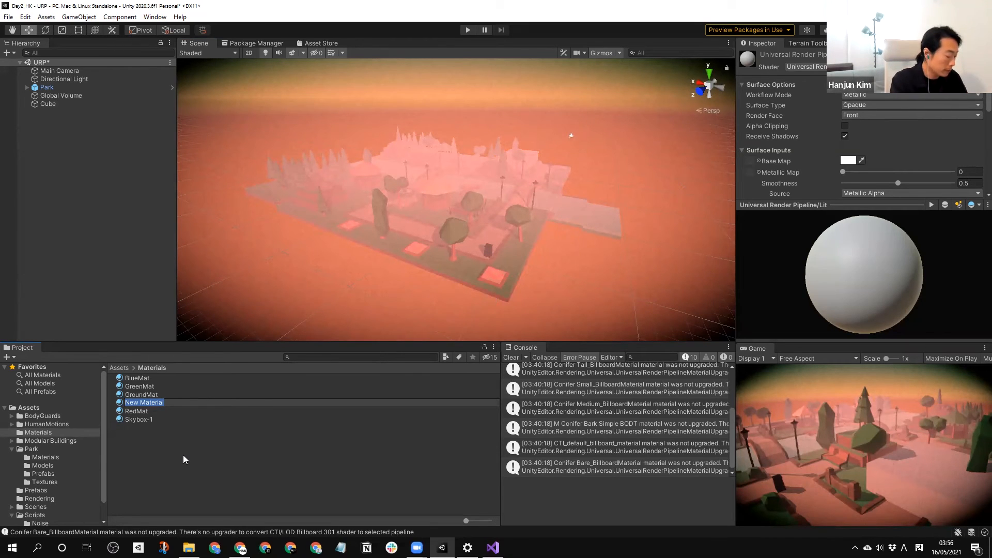
text(EmissionMat)
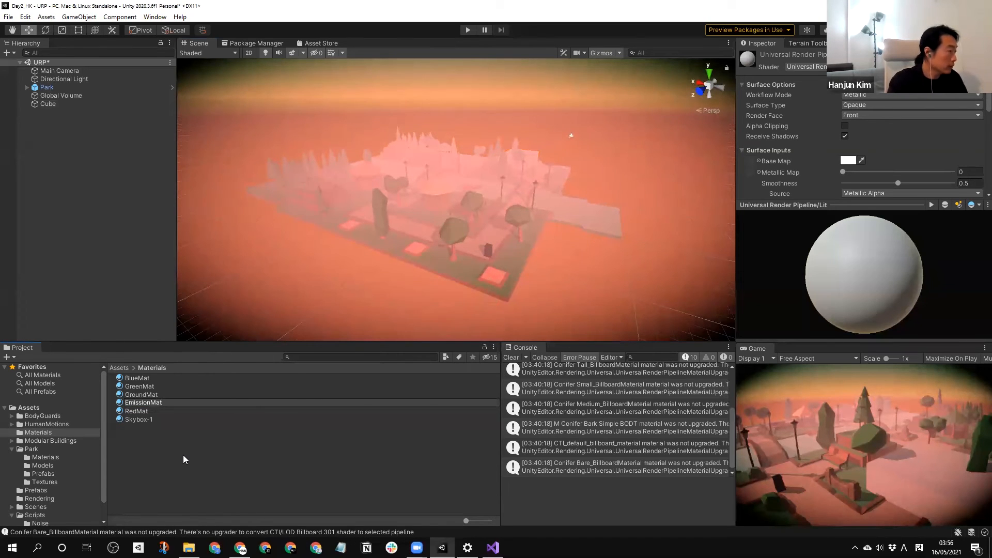
key(Return)
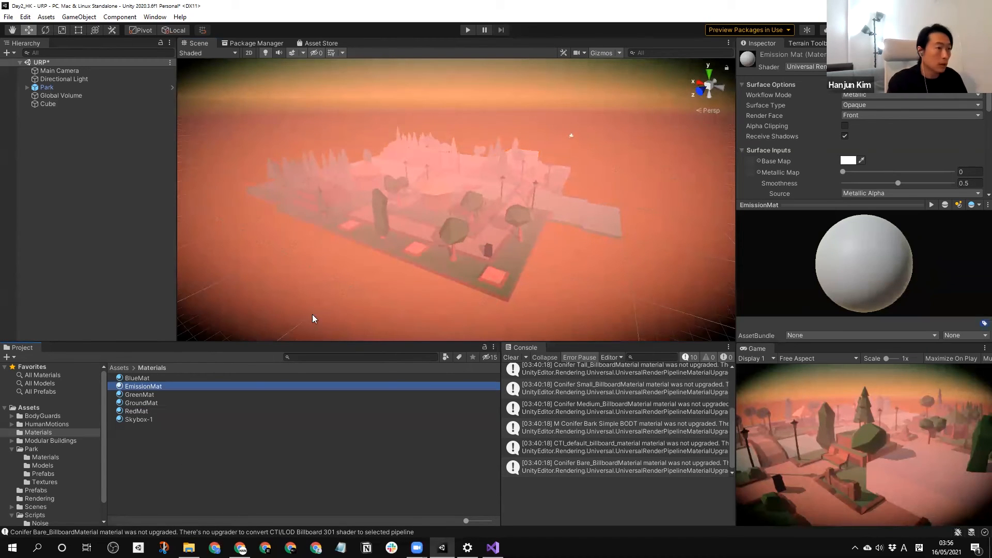
Step: Set EmissionMat's Base Map color to yellow FFE600
scroll(979, 109, down, 1)
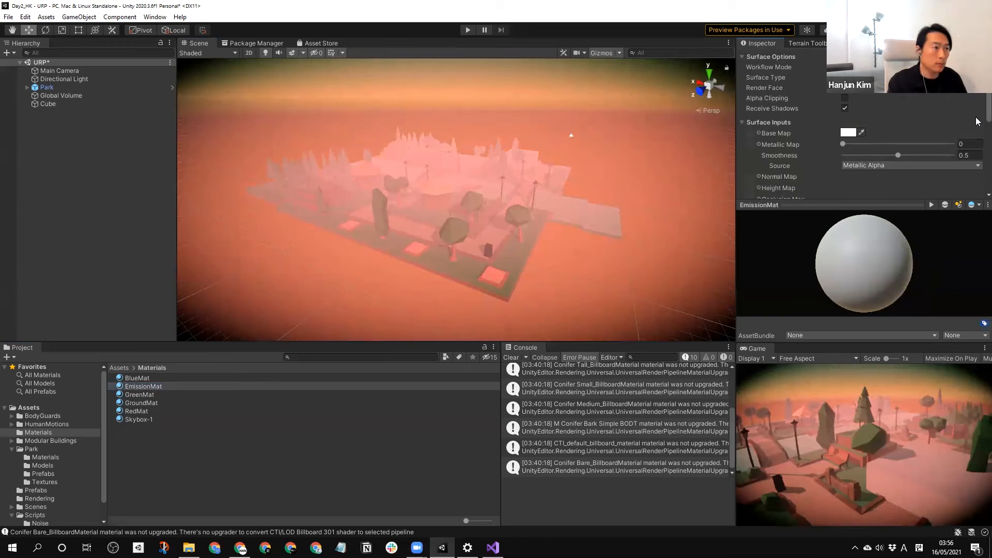
scroll(977, 111, up, 1)
click(850, 150)
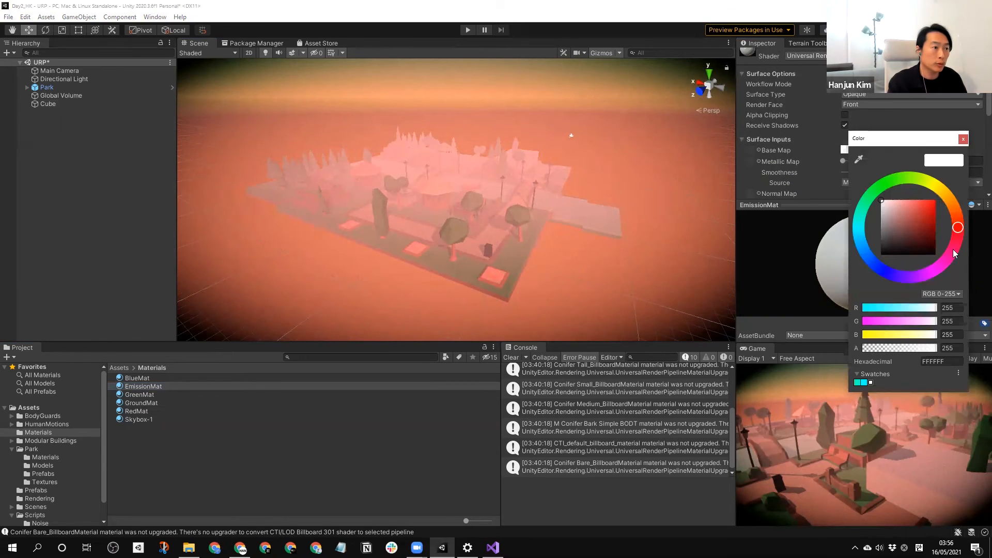
click(938, 187)
drag(923, 201, 942, 93)
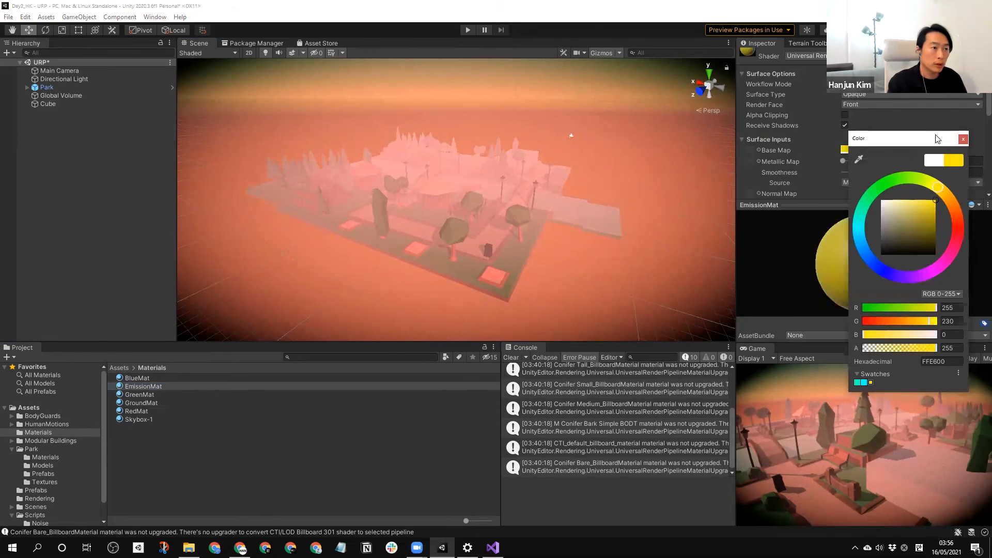
Step: Soften EmissionMat's Base Map color to pale yellow E5D970 and enable its Emission
click(912, 209)
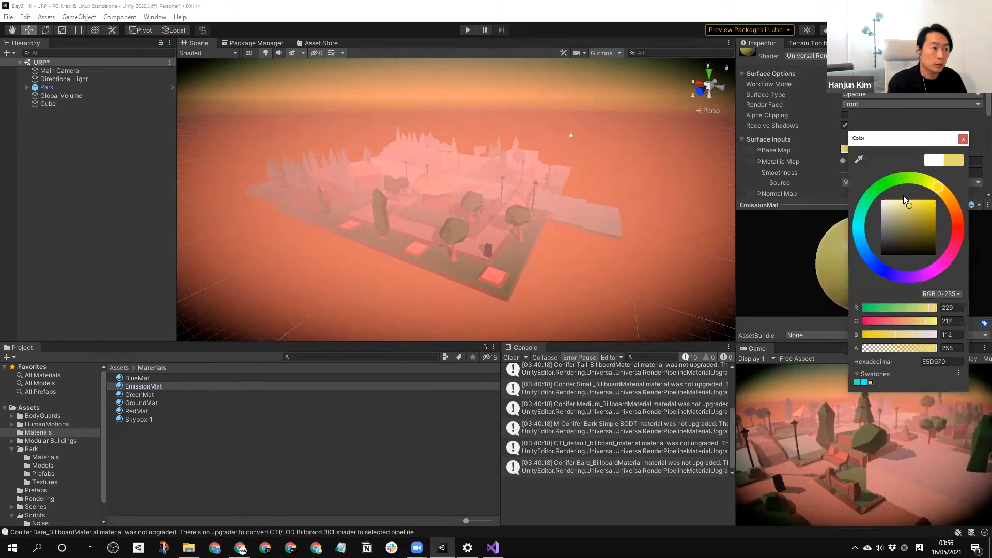
click(963, 139)
scroll(977, 119, down, 4)
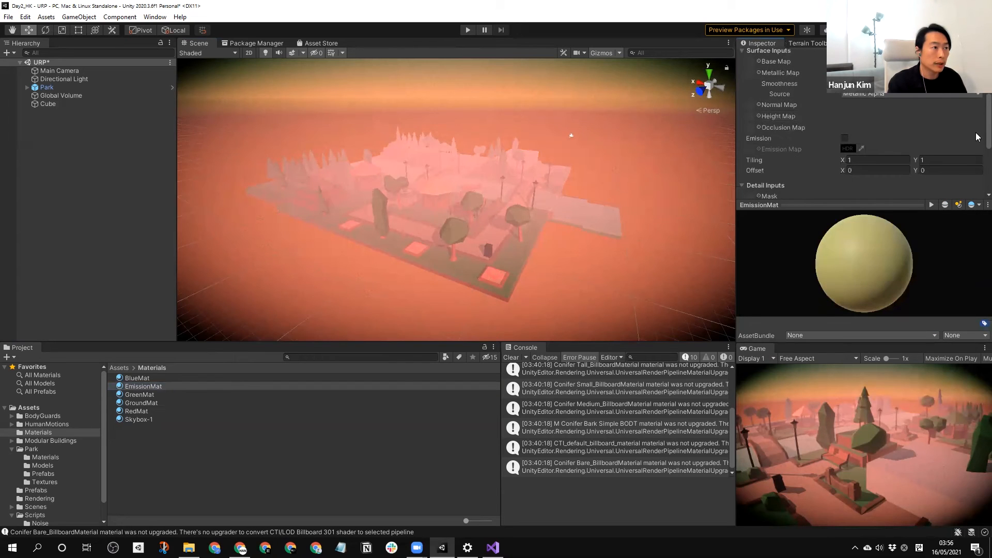
click(845, 142)
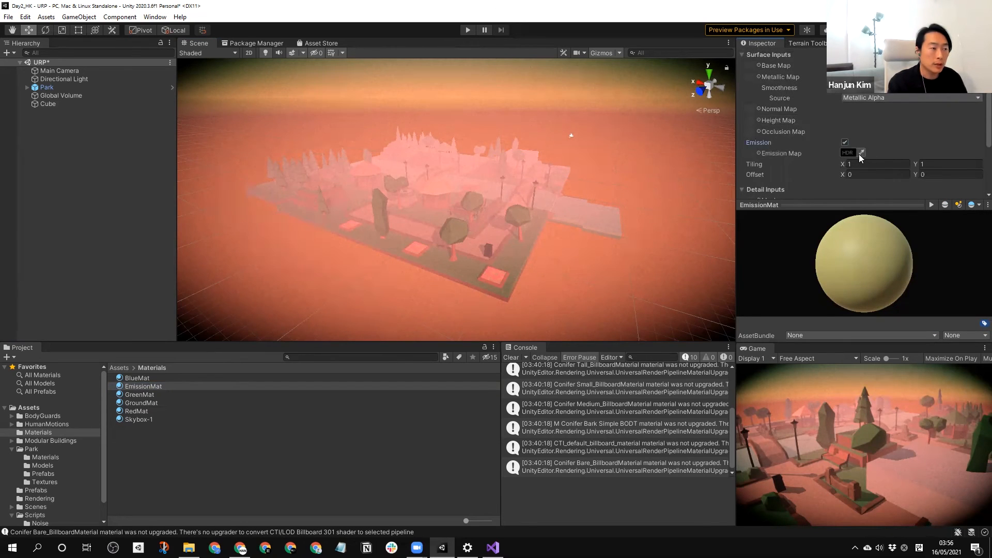
Step: Set EmissionMat's HDR emission color to warm yellow RGB 255, 221, 132 with an intensity of 1.4
click(846, 154)
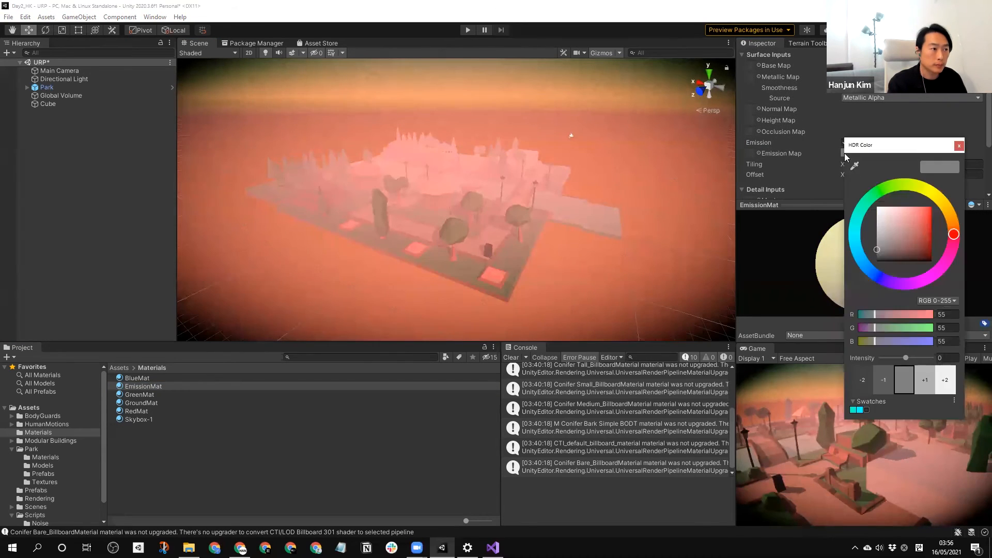
click(940, 201)
click(902, 206)
drag(901, 202, 904, 202)
drag(906, 359, 910, 359)
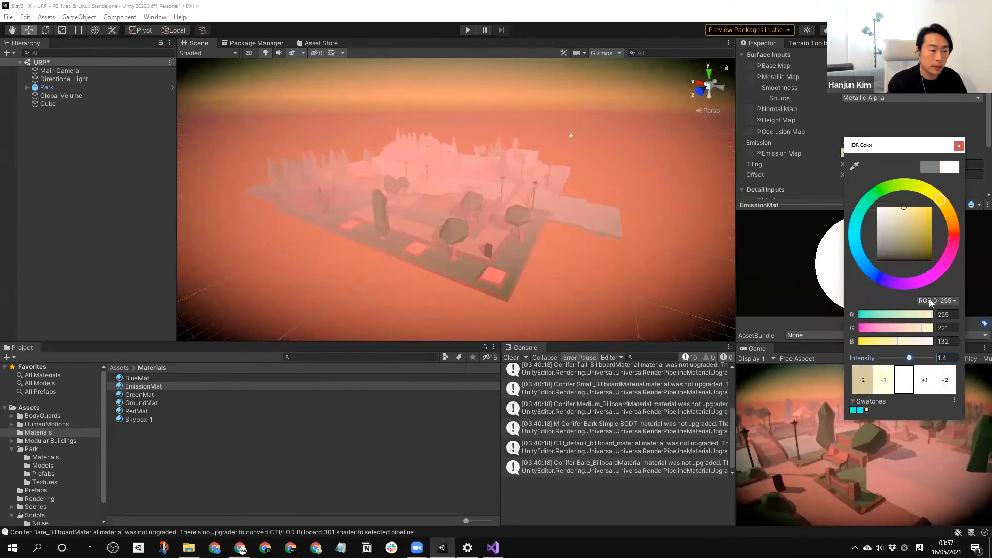
click(959, 147)
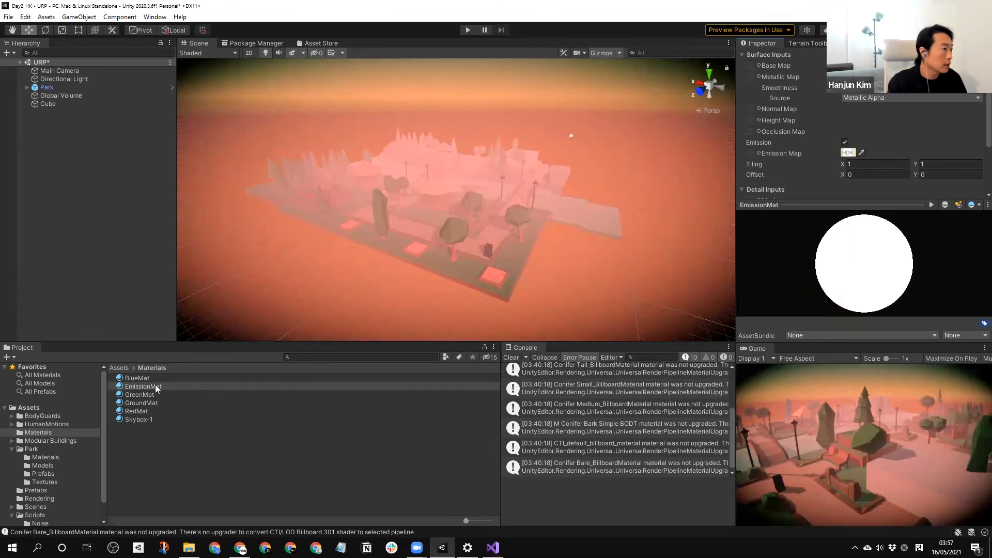
Step: Apply EmissionMat to the cube in the park scene
drag(152, 361, 46, 104)
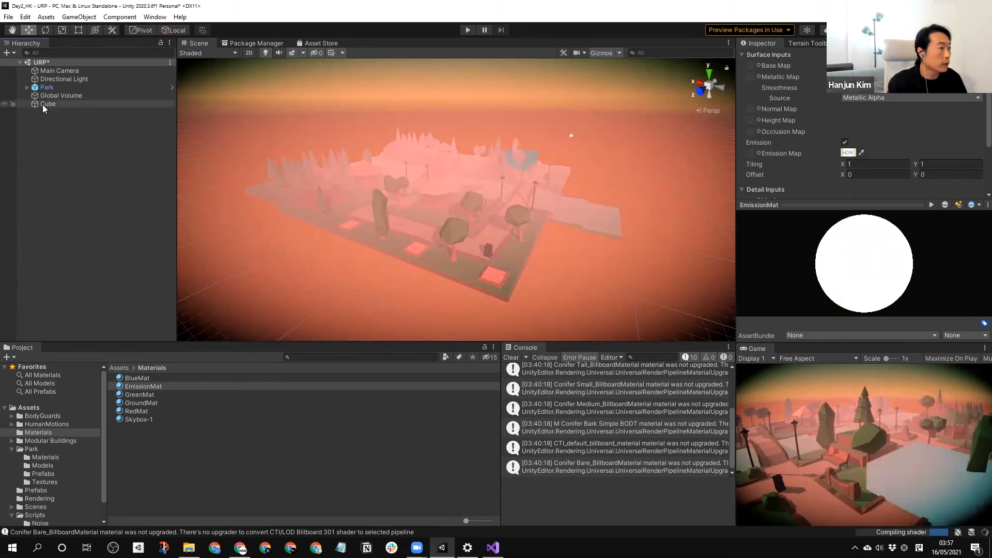
scroll(524, 184, up, 2)
middle_drag(523, 185, 512, 199)
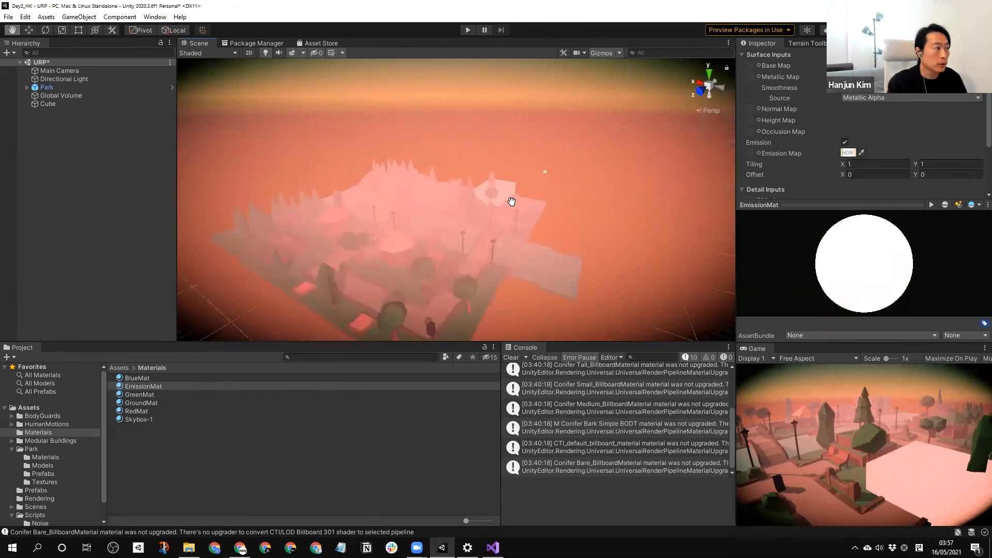
scroll(512, 198, up, 5)
scroll(563, 233, down, 3)
scroll(563, 223, up, 2)
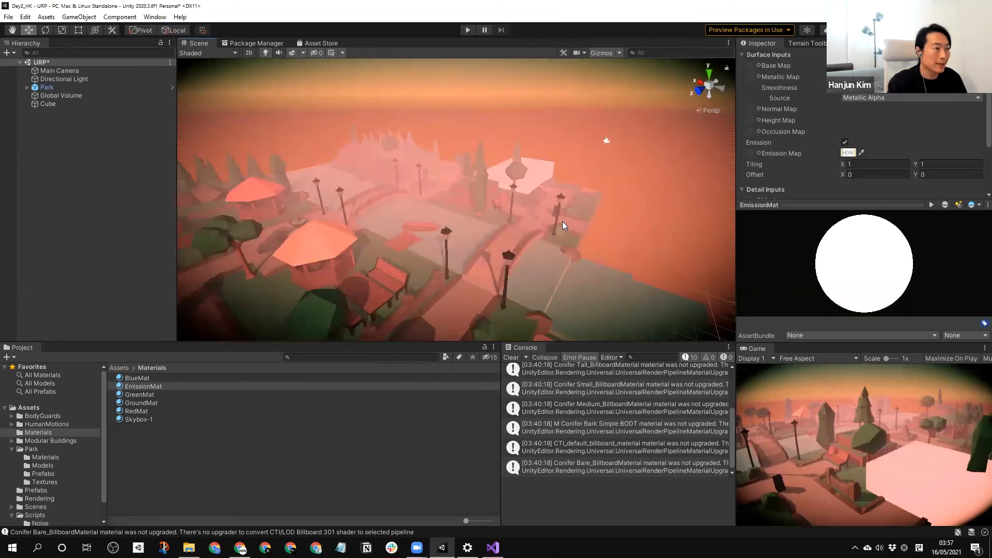
Step: Turn off the Lens Distortion, Film Grain and Color Adjustments overrides on the Global Volume
click(60, 96)
scroll(793, 253, down, 5)
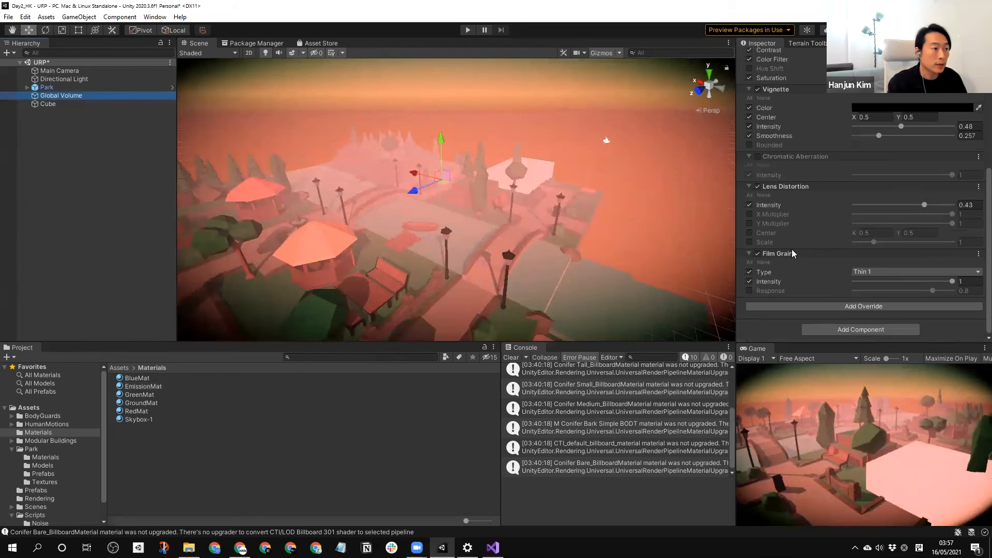
click(757, 187)
click(758, 254)
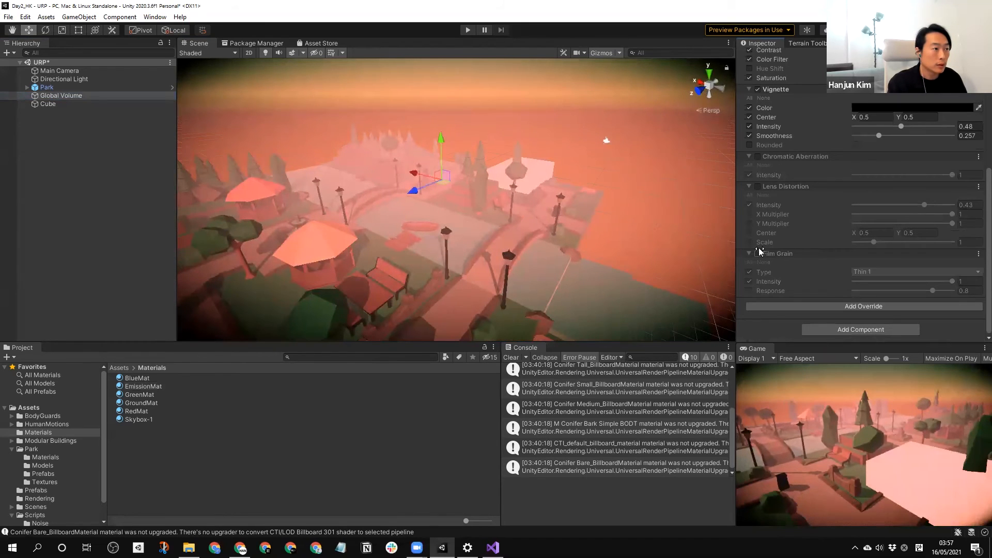
scroll(781, 155, up, 5)
click(758, 207)
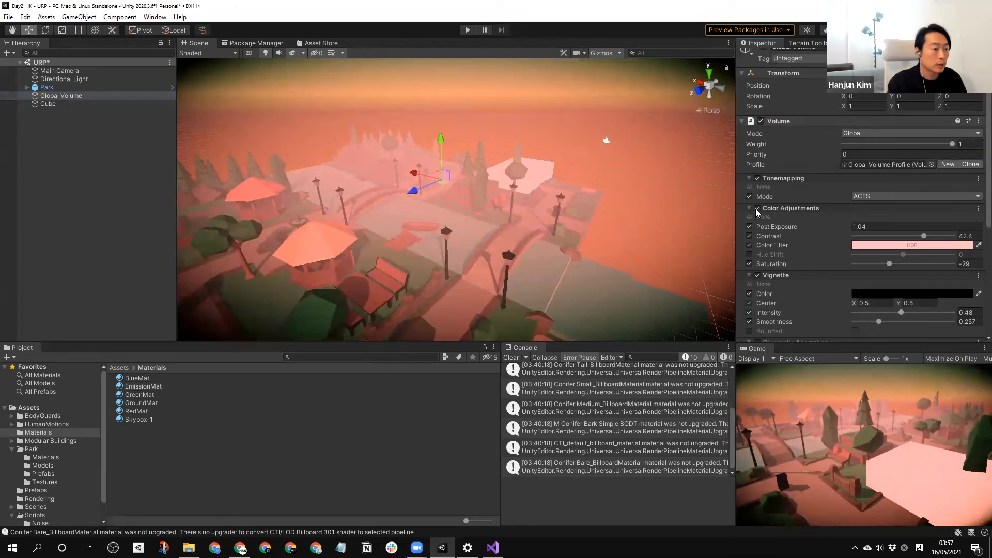
mouse_move(572, 203)
alt+mouse_down()
mouse_move(580, 200)
mouse_move(569, 203)
alt+mouse_up()
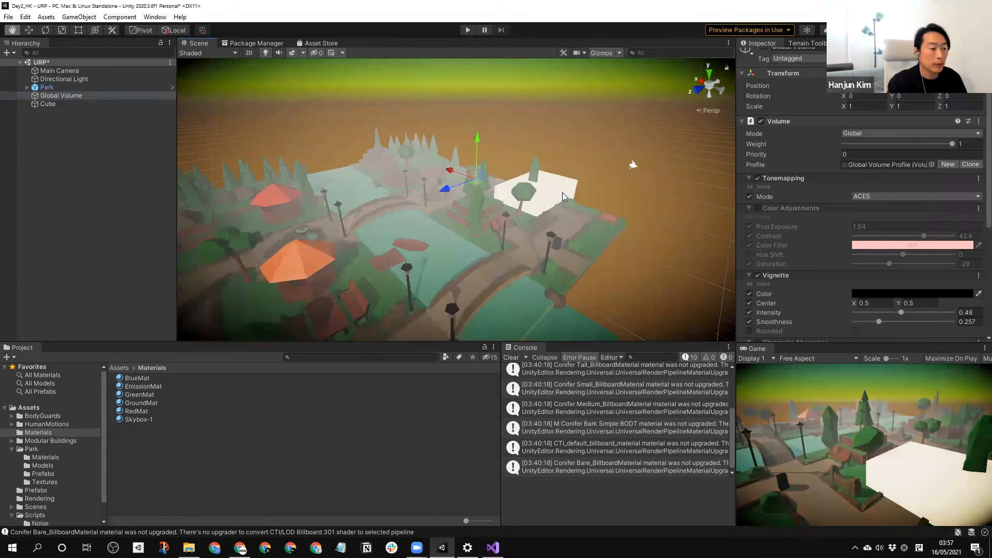
scroll(568, 204, up, 3)
middle_drag(614, 179, 611, 179)
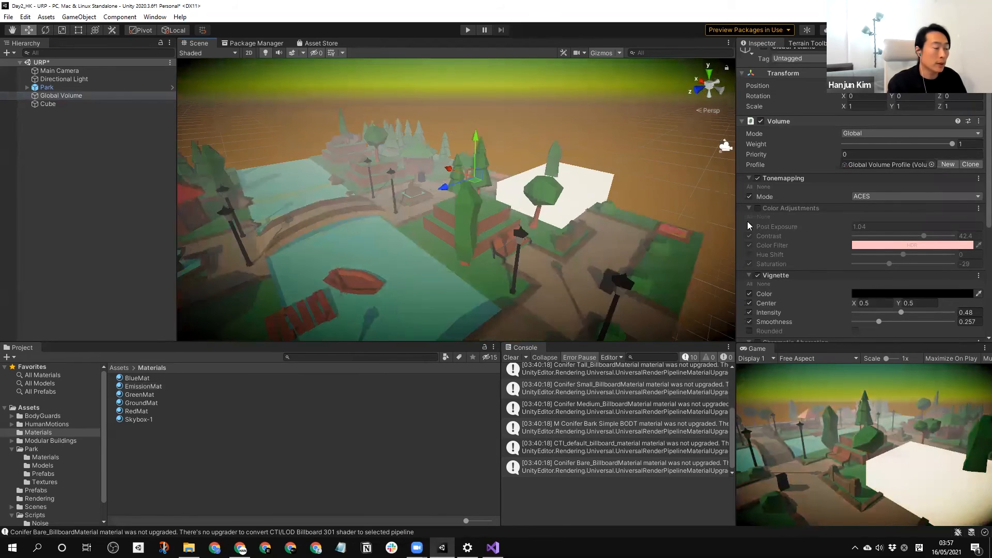
Step: Add a Bloom override to the Global Volume
click(48, 105)
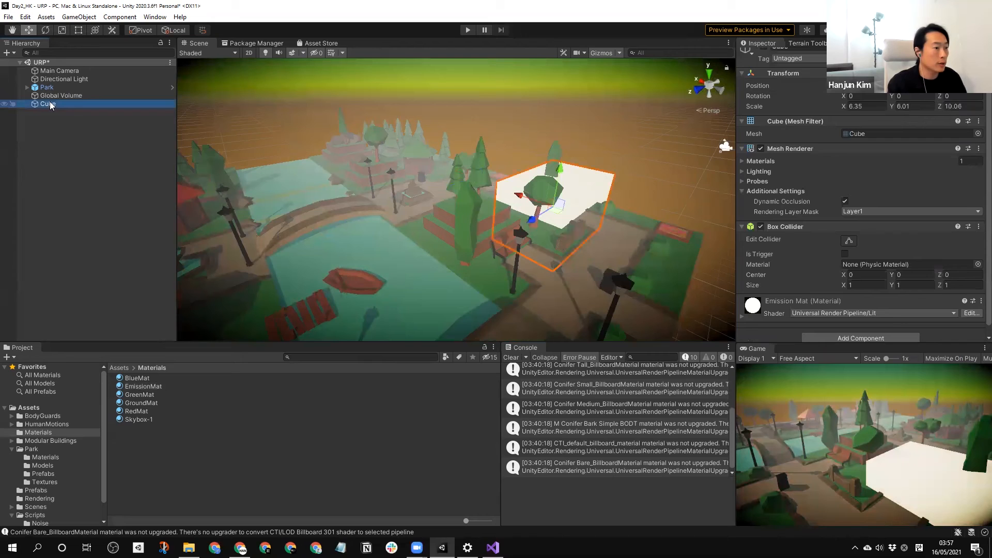
click(51, 97)
scroll(952, 314, down, 5)
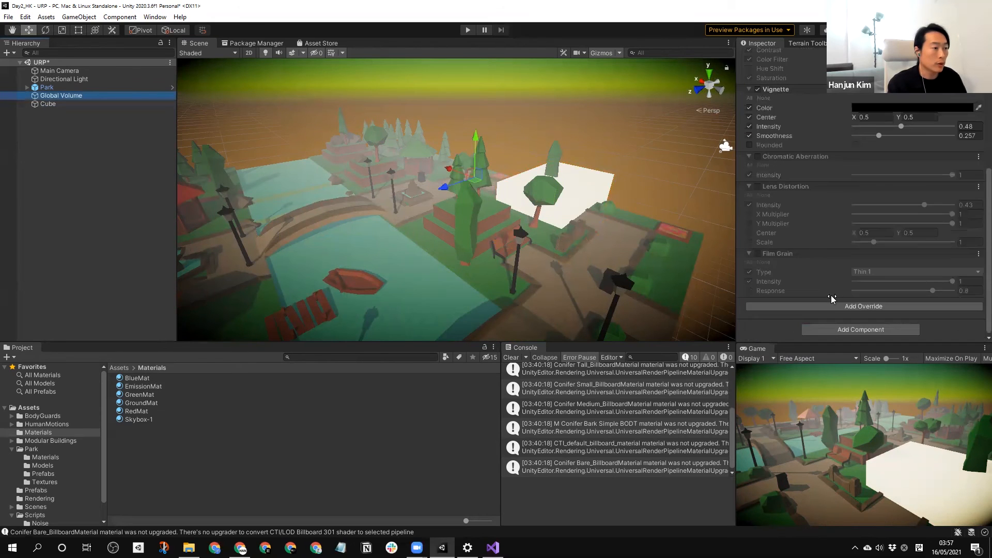
click(863, 307)
click(858, 345)
click(828, 346)
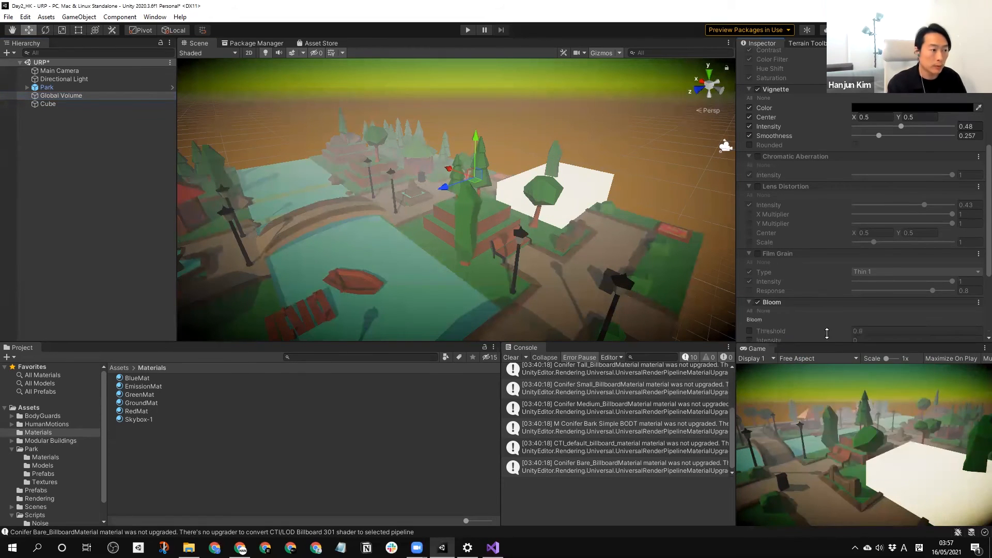
Step: Enable Bloom's Threshold, Intensity, Scatter, Tint, Clamp, High Quality Filtering and Skip Iterations overrides, and raise Intensity to 1.14
scroll(856, 279, down, 3)
scroll(856, 283, down, 2)
click(749, 205)
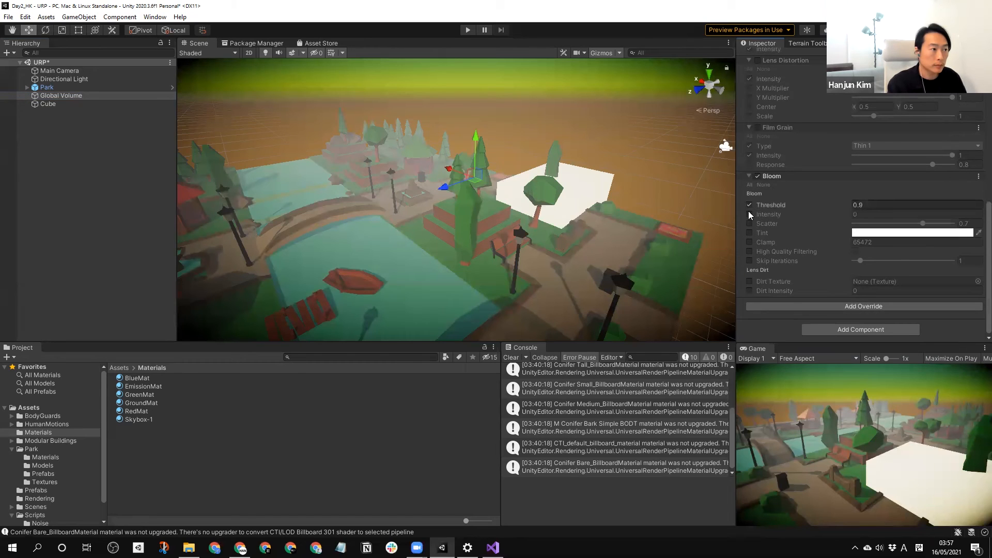
click(749, 242)
click(750, 252)
click(750, 260)
click(773, 215)
drag(842, 223, 794, 220)
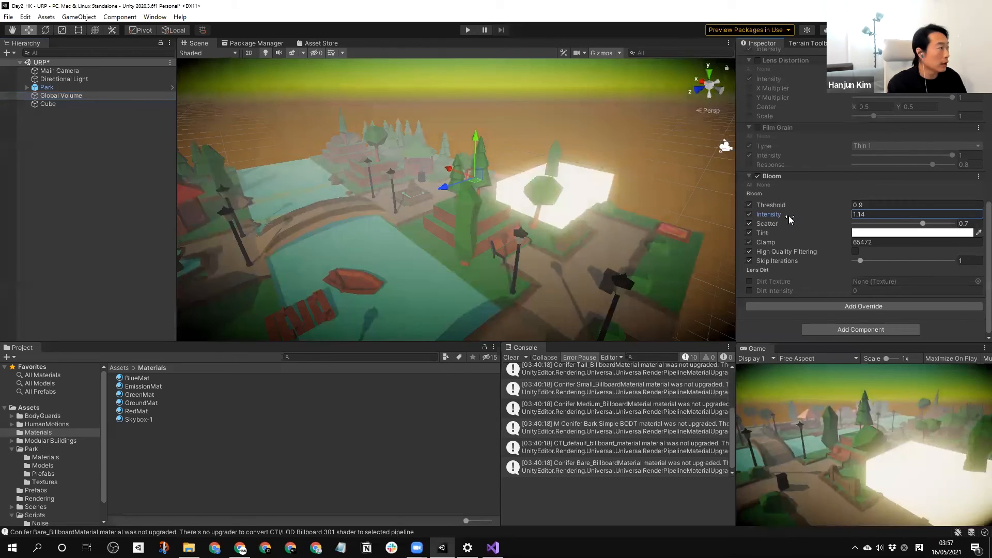
click(150, 386)
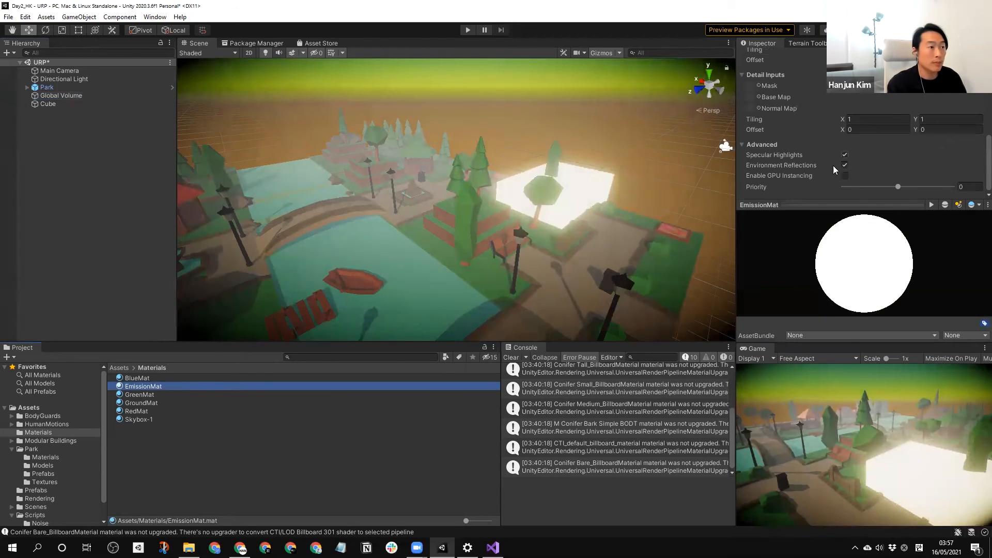
scroll(813, 167, up, 3)
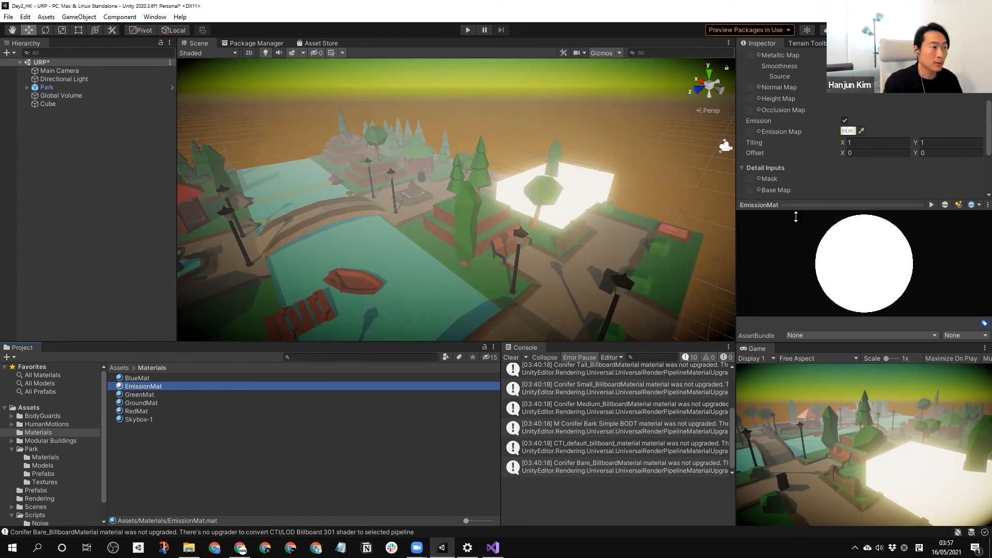
scroll(878, 155, down, 5)
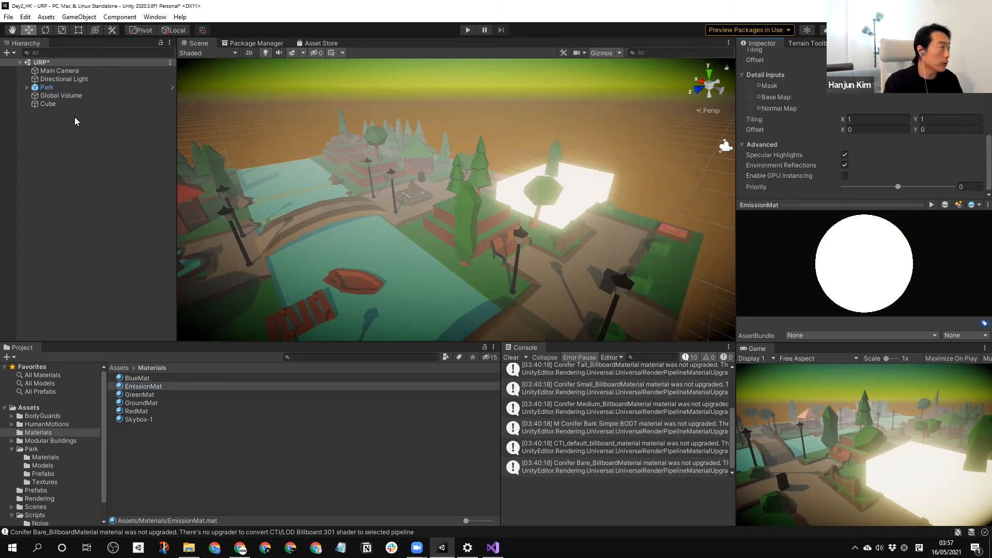
Step: Set the Global Volume's Bloom Scatter to 0.373, Intensity to 3.96 and Threshold to 1.43
click(59, 95)
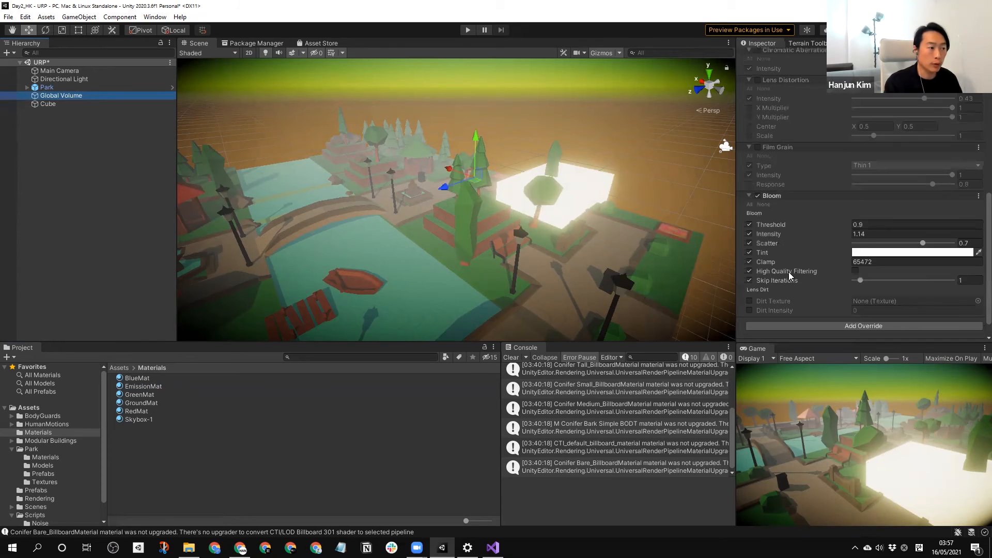
drag(923, 242, 891, 248)
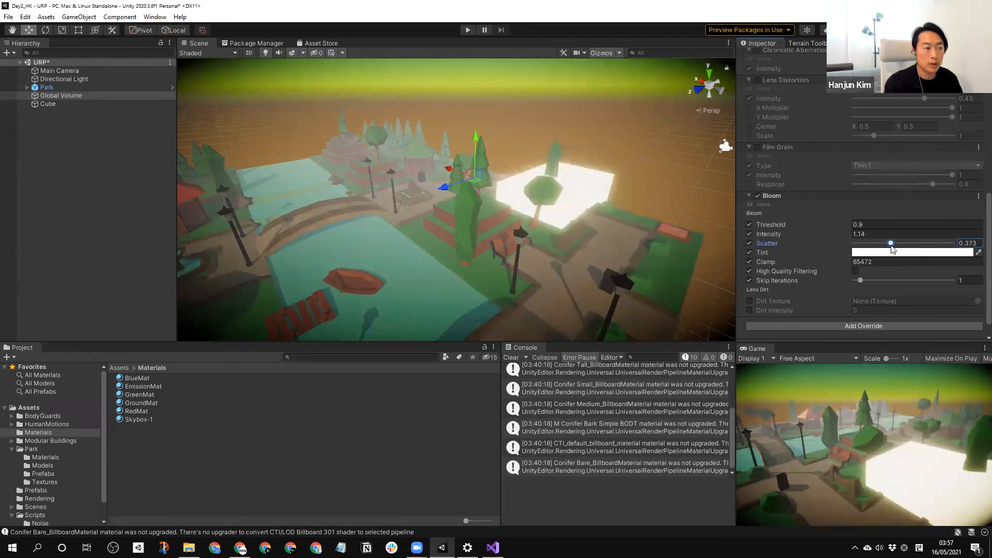
mouse_move(777, 235)
mouse_down()
mouse_move(848, 237)
mouse_move(756, 228)
mouse_move(771, 230)
mouse_up()
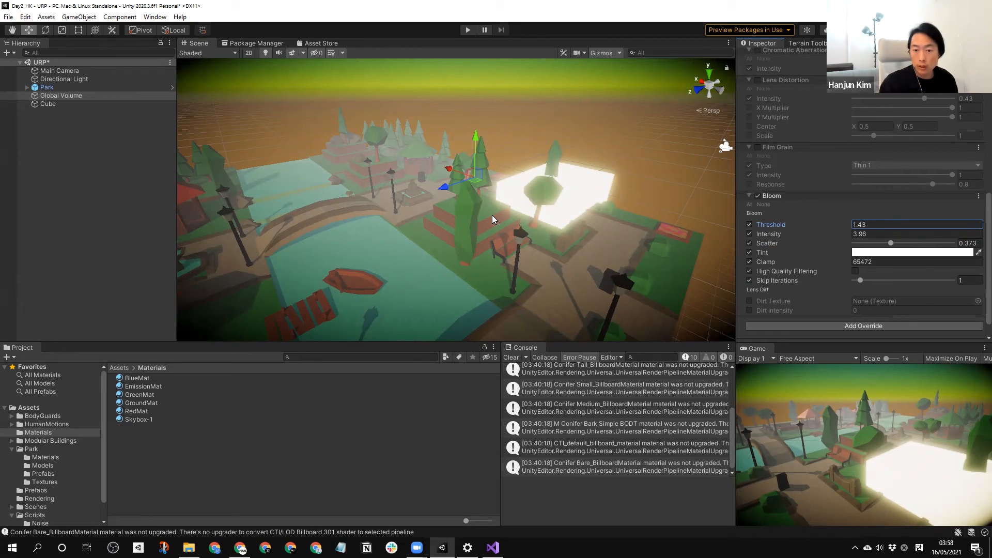
right_drag(575, 190, 455, 236)
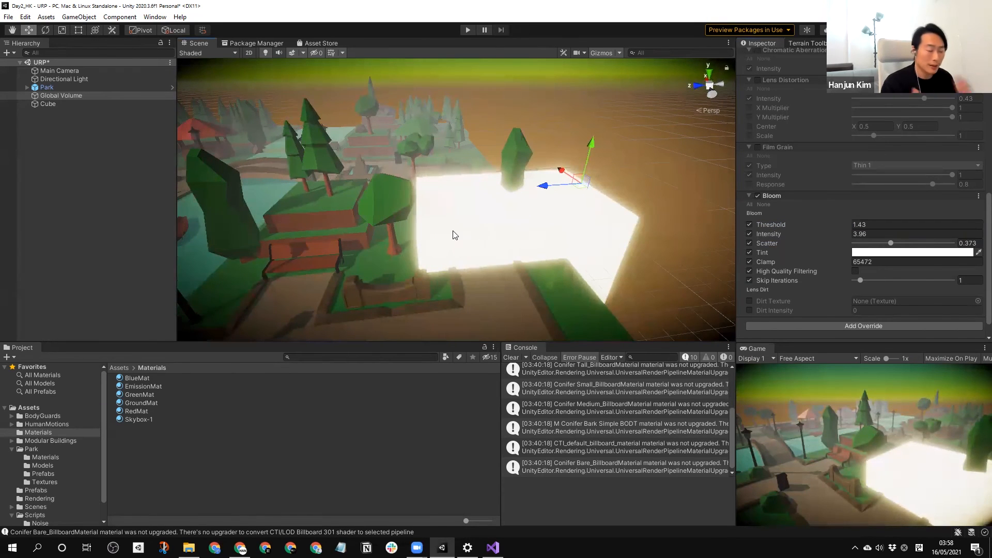
alt+drag(454, 235, 592, 235)
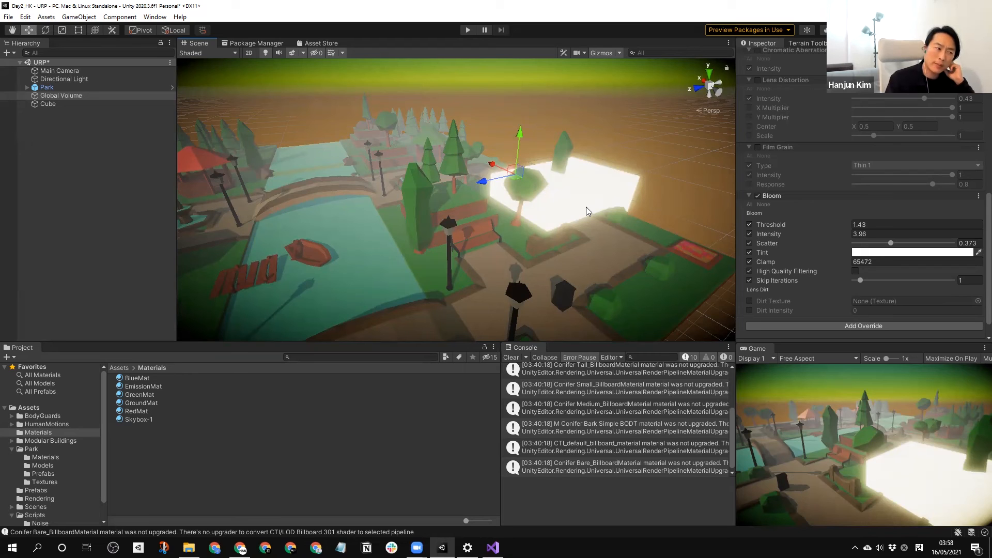
Step: Deselect the Global Volume and save the URP scene
click(615, 128)
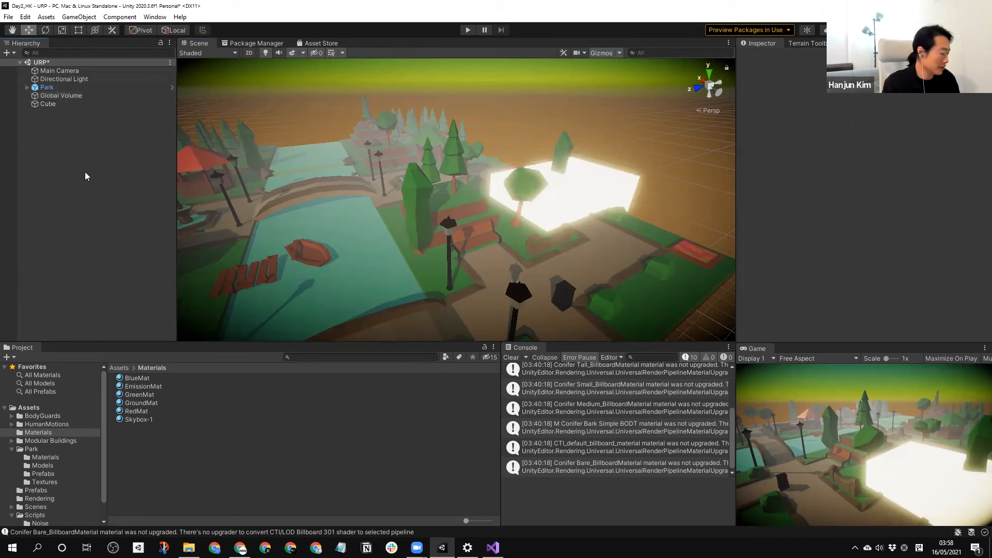
key(ctrl+s)
right_drag(620, 271, 486, 295)
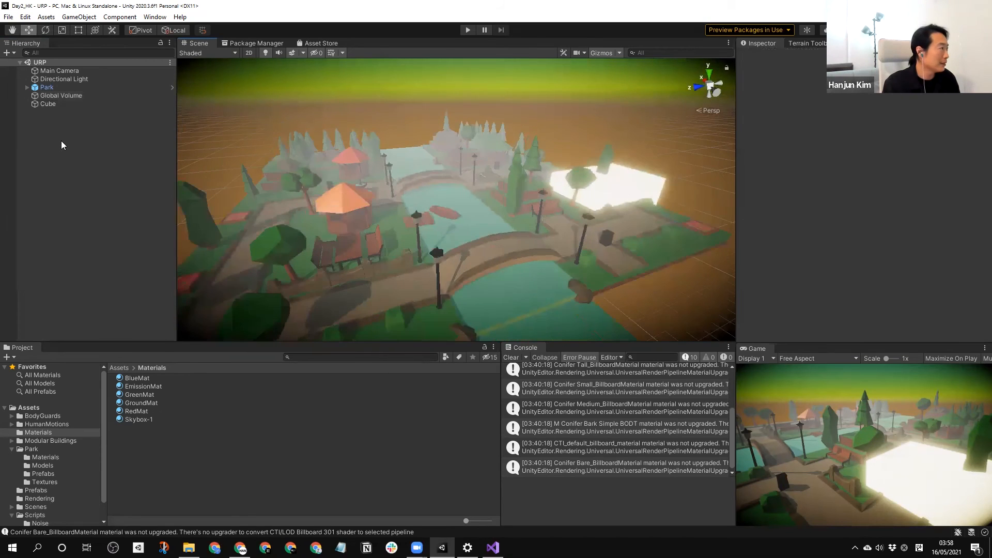
Step: Add a Particle System effect to the scene
right_click(61, 140)
mouse_move(152, 288)
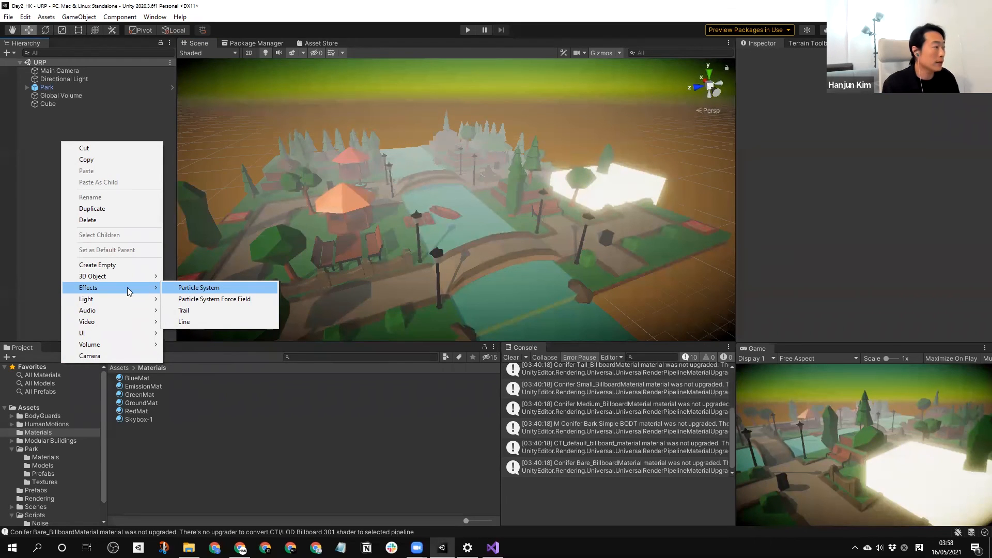
right_click(28, 158)
right_click(29, 157)
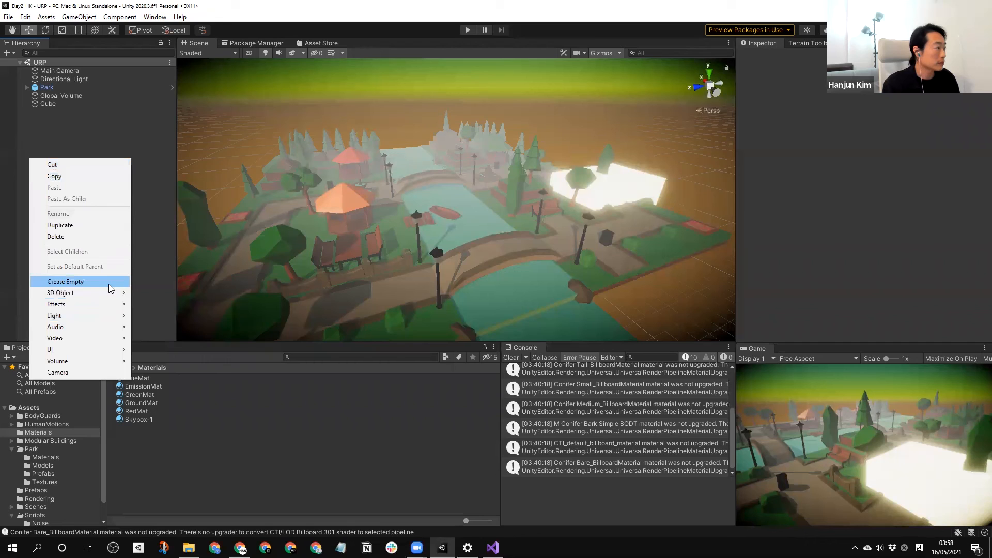
mouse_move(112, 304)
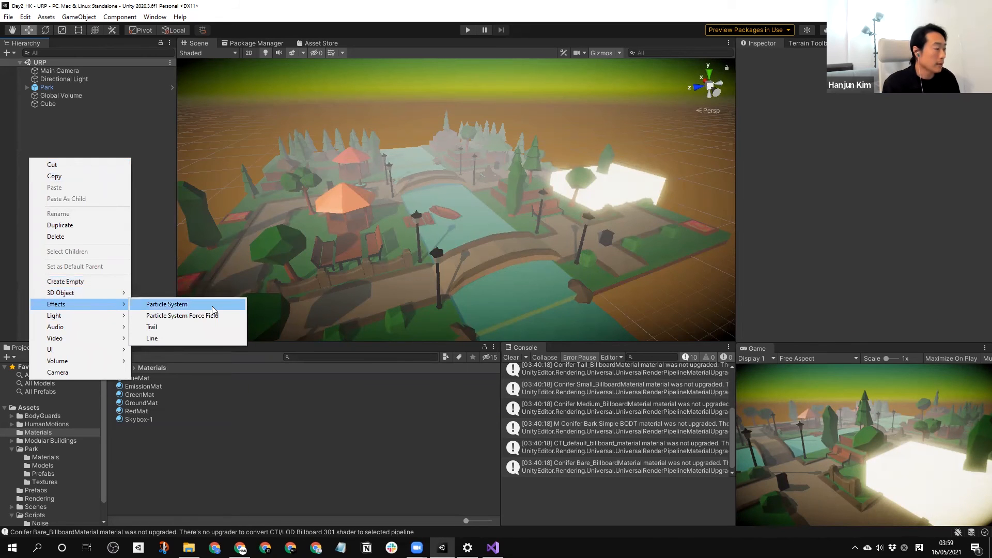
click(213, 306)
Step: Move the Particle System into the park at about X 69.8, Y 4.8, Z 33.2
scroll(455, 182, up, 2)
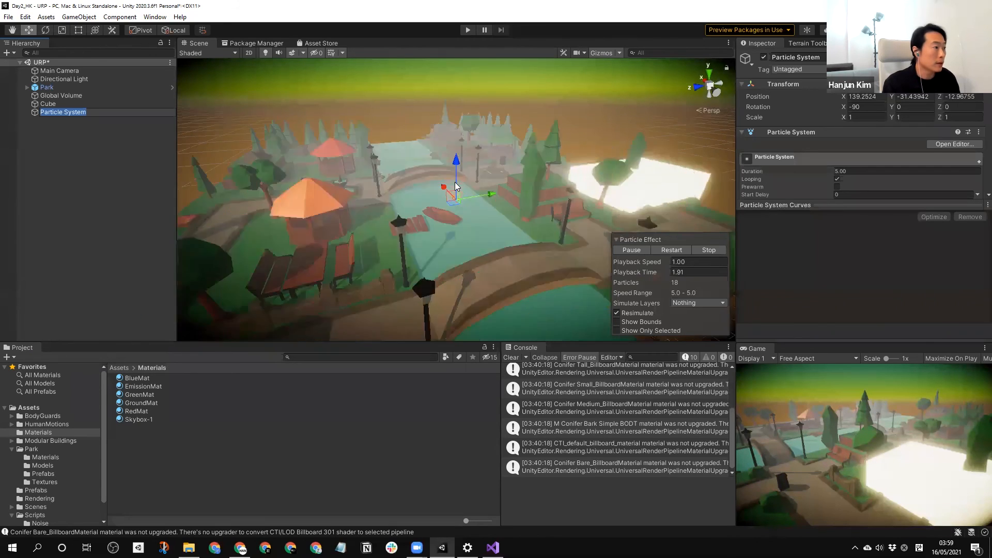
scroll(455, 182, up, 3)
scroll(466, 193, down, 6)
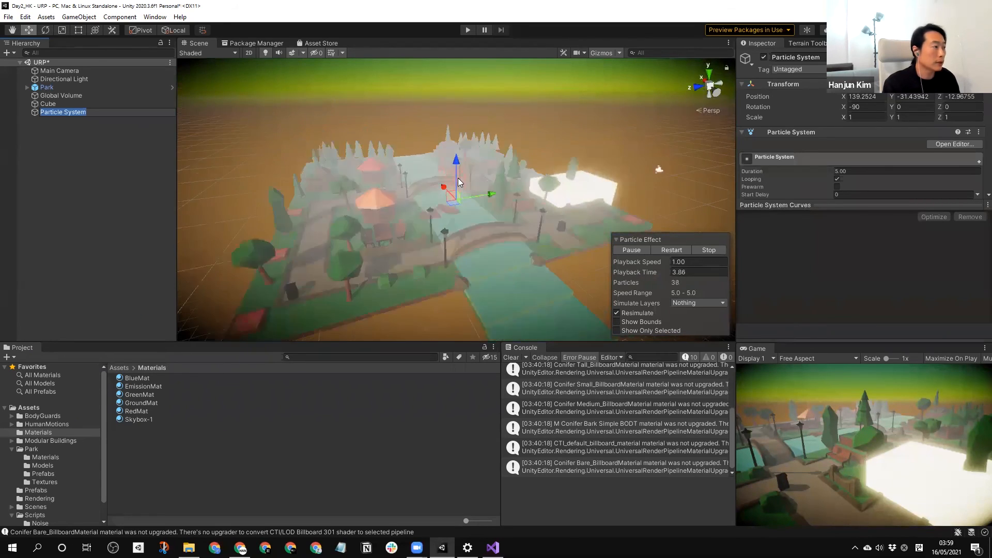
scroll(458, 182, up, 3)
right_drag(488, 215, 509, 191)
drag(474, 158, 405, 272)
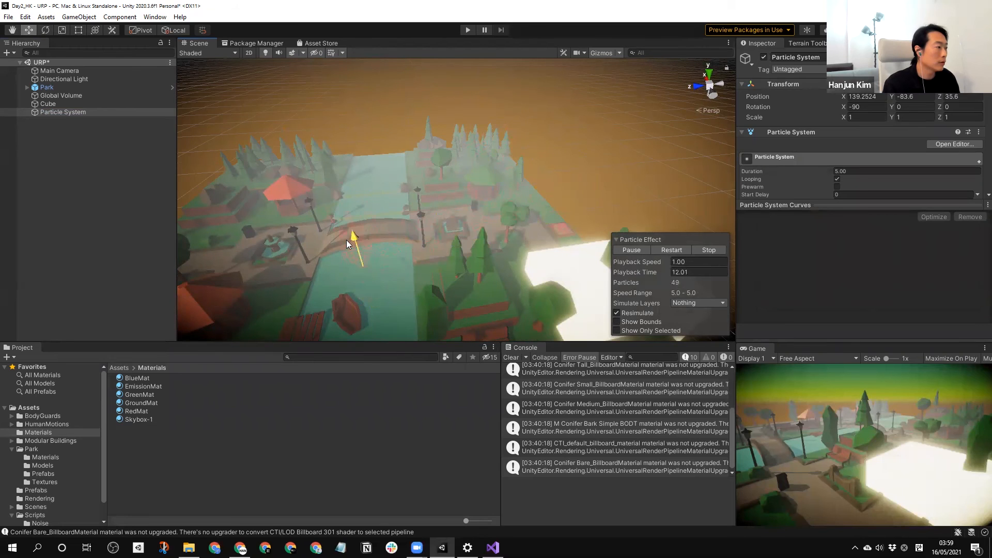
drag(333, 208, 334, 215)
right_drag(374, 206, 410, 153)
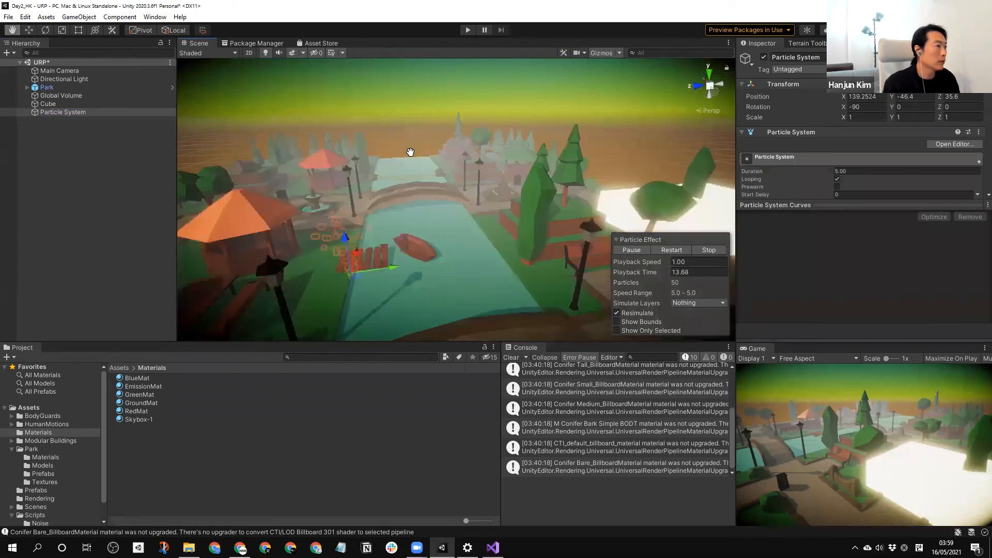
scroll(410, 152, up, 5)
middle_drag(410, 152, 410, 146)
scroll(409, 158, down, 10)
right_drag(409, 159, 479, 216)
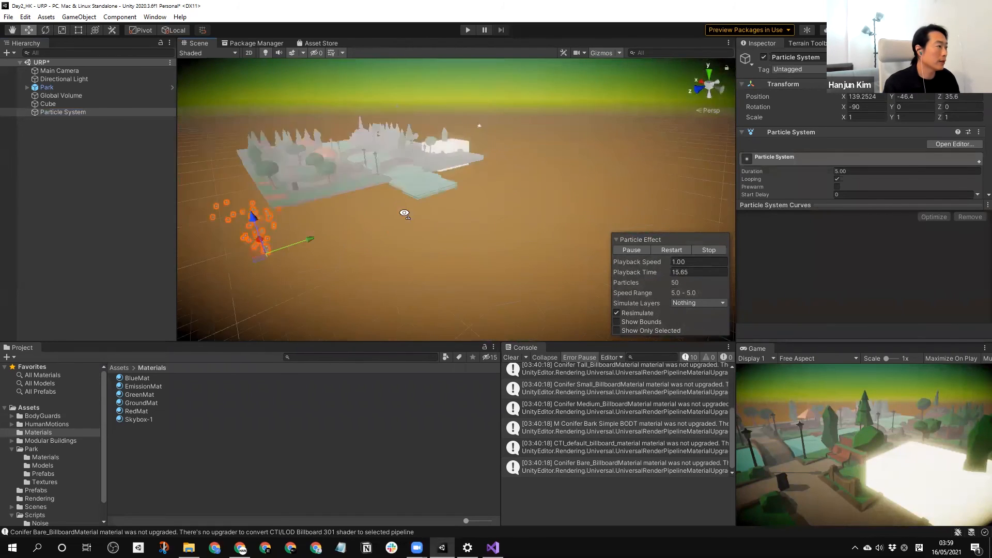
middle_drag(479, 216, 483, 245)
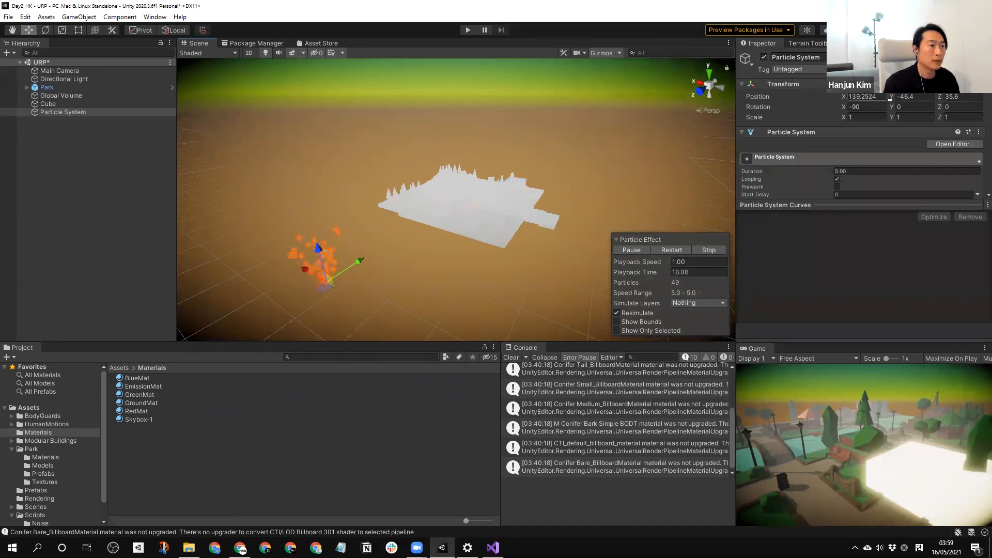
drag(892, 98, 782, 109)
drag(294, 176, 491, 220)
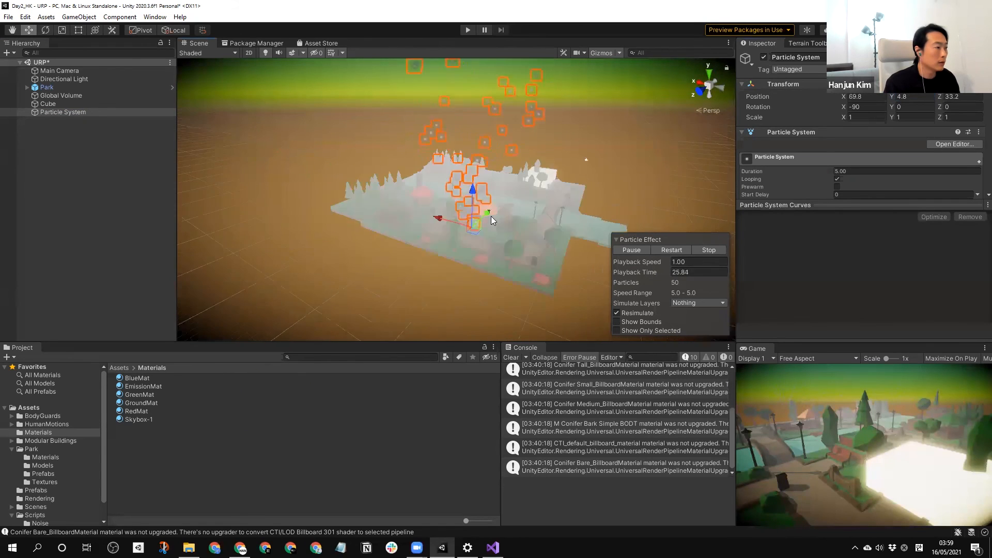
Step: Examine the emitted particles above the park from several distances and angles
scroll(491, 219, up, 10)
middle_drag(465, 238, 273, 208)
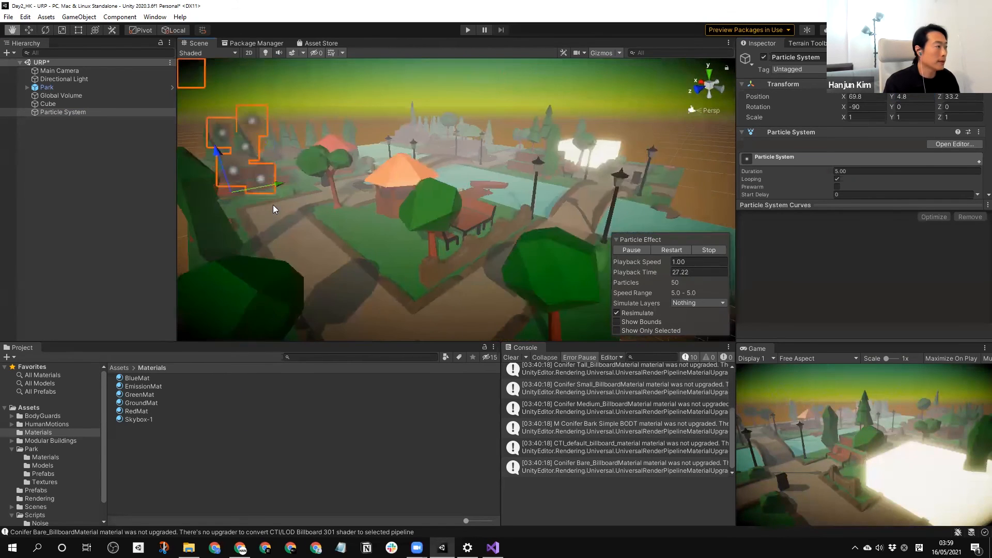
scroll(273, 208, down, 5)
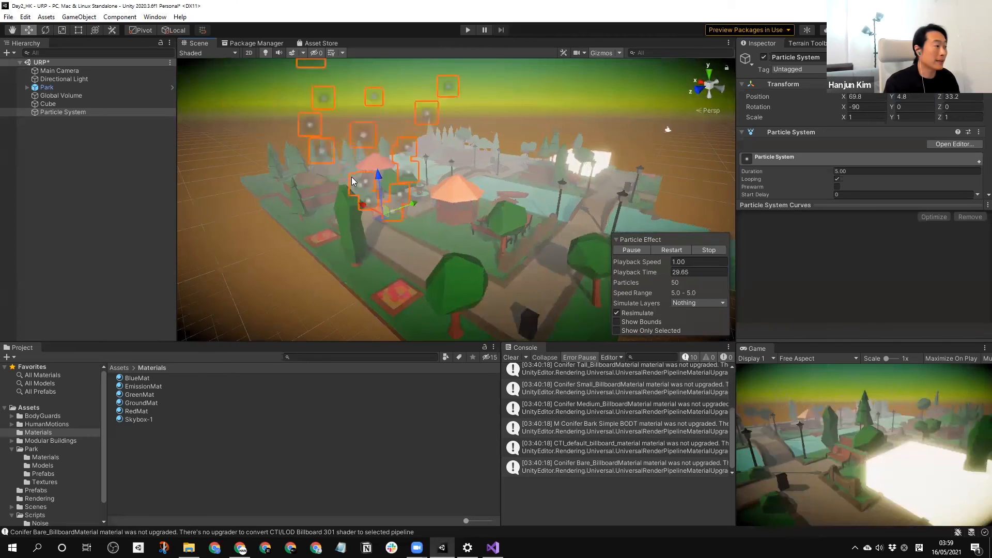
scroll(453, 204, down, 5)
middle_drag(453, 204, 433, 266)
scroll(434, 266, up, 5)
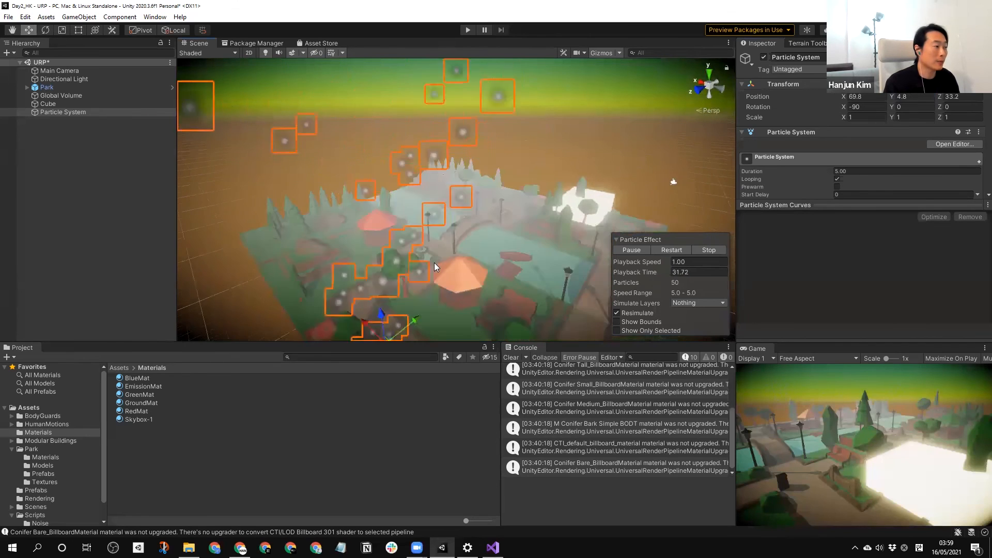
scroll(435, 262, down, 4)
right_drag(488, 277, 454, 262)
middle_drag(455, 262, 455, 259)
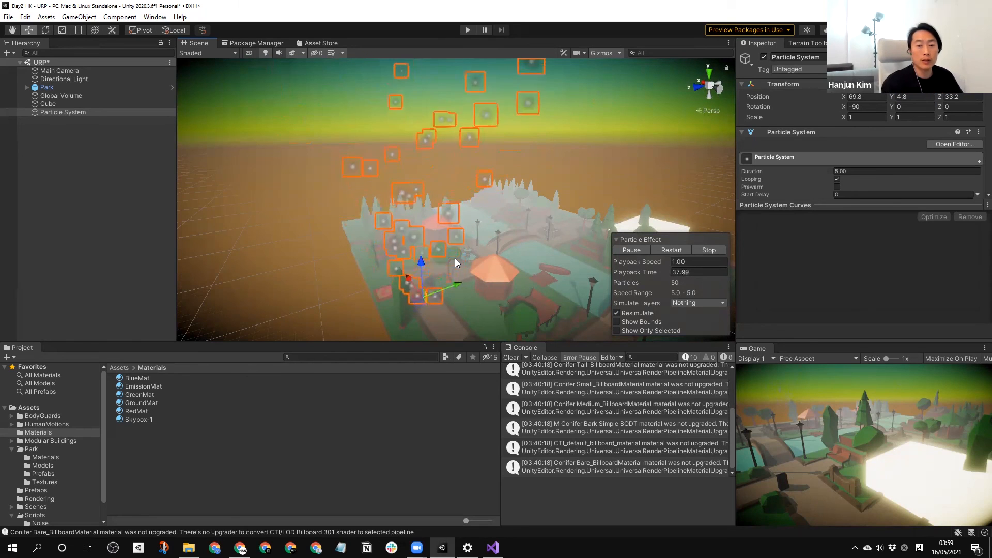
Step: Shrink the Particle System Curves preview and review the Particle System's main settings and full list of modules
click(55, 131)
click(61, 111)
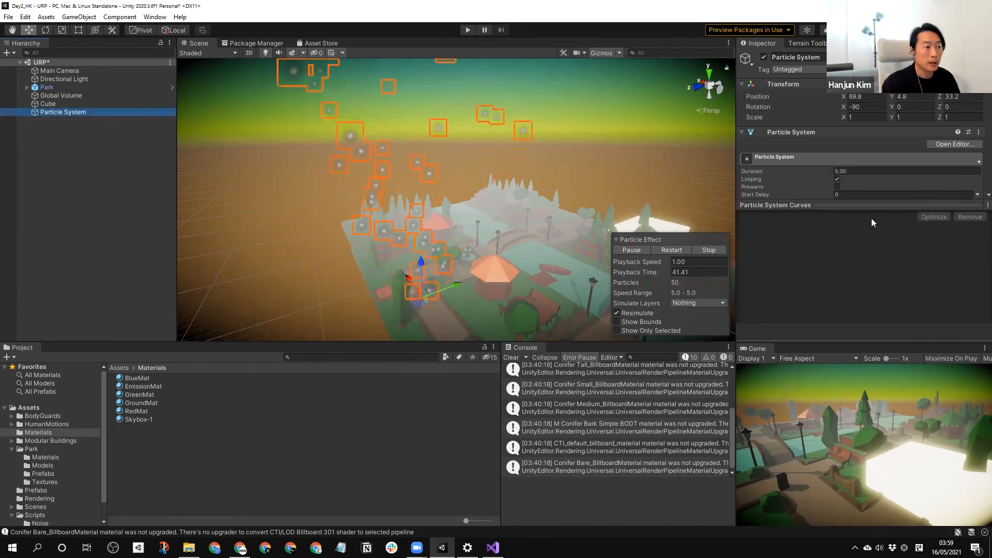
scroll(978, 111, down, 3)
scroll(978, 111, down, 4)
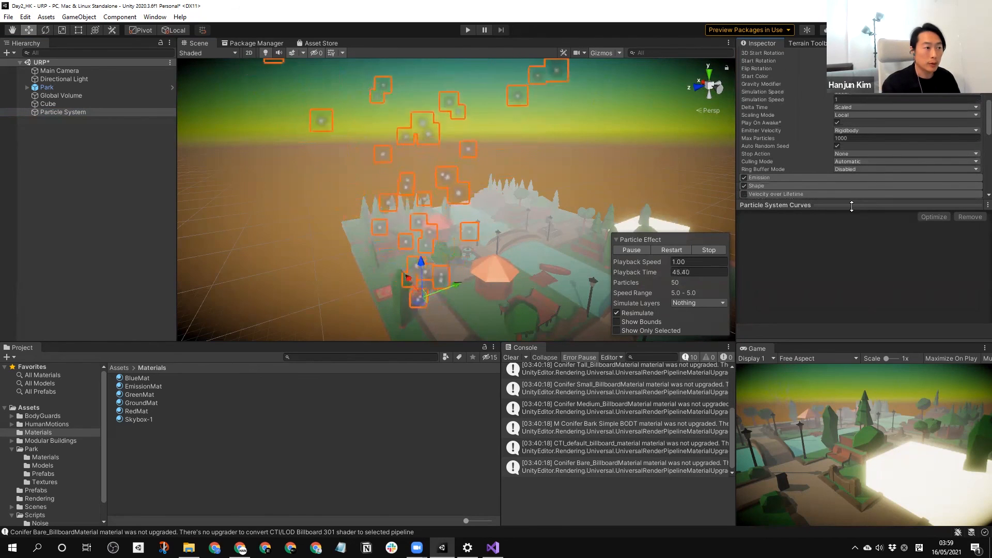
drag(852, 205, 853, 336)
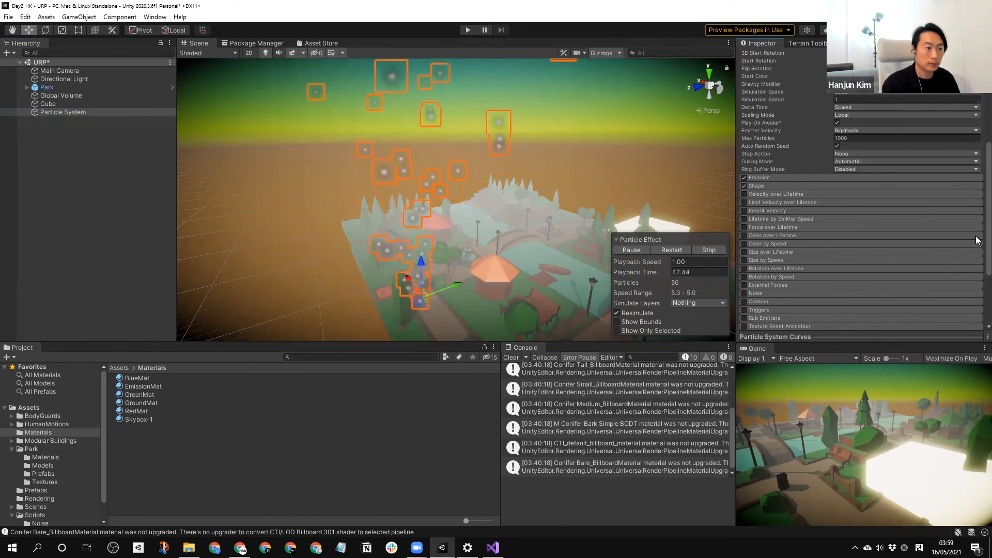
scroll(978, 240, down, 1)
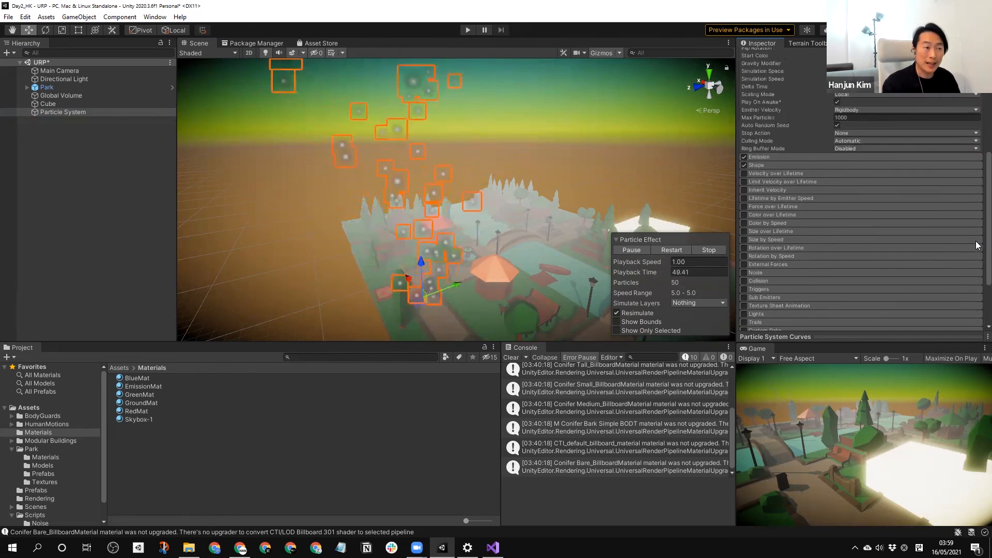
scroll(978, 246, up, 8)
scroll(978, 249, down, 7)
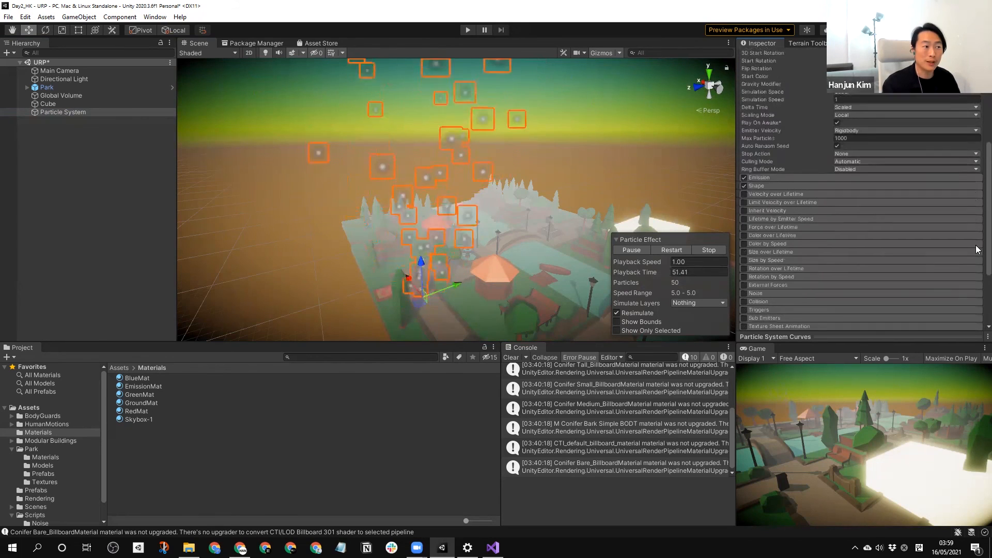
scroll(978, 249, down, 3)
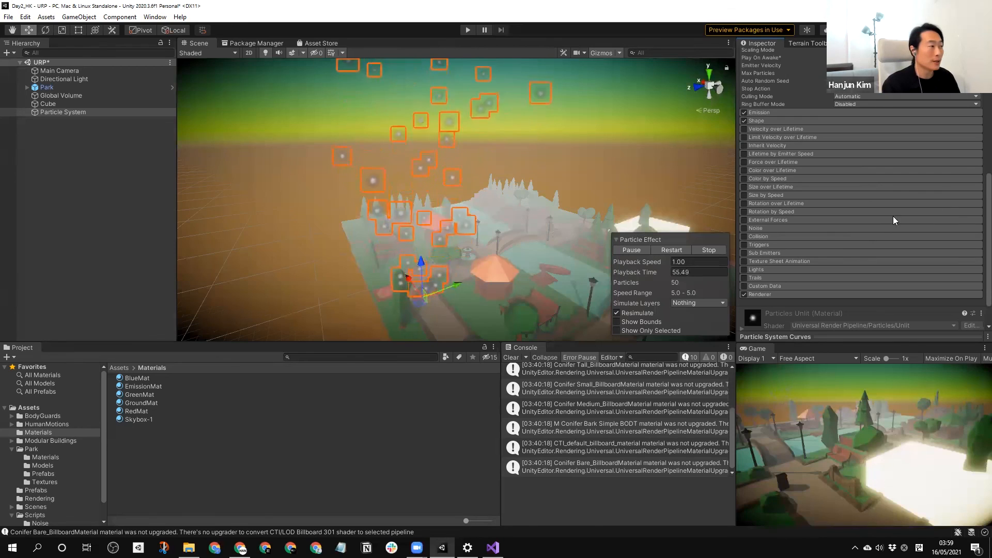
scroll(978, 154, up, 9)
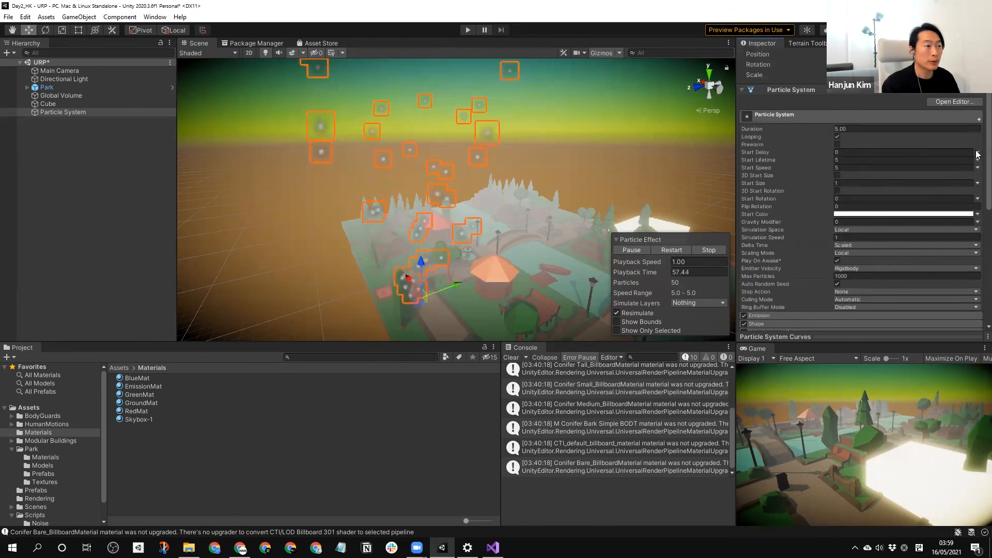
scroll(978, 154, up, 2)
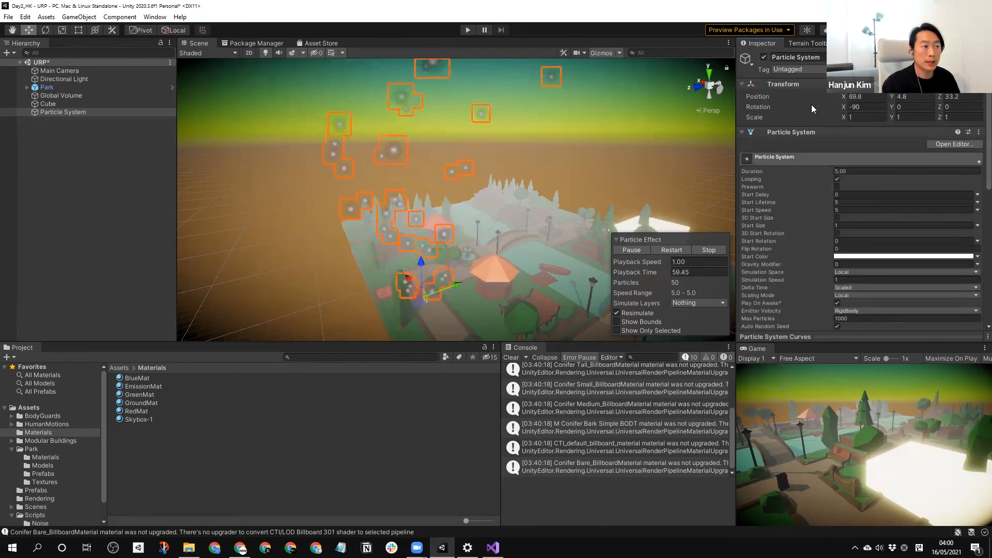
Step: Set the Particle System's Duration to 43.60 with Looping disabled, and preview the emission briefly
scroll(744, 161, down, 1)
drag(745, 162, 796, 163)
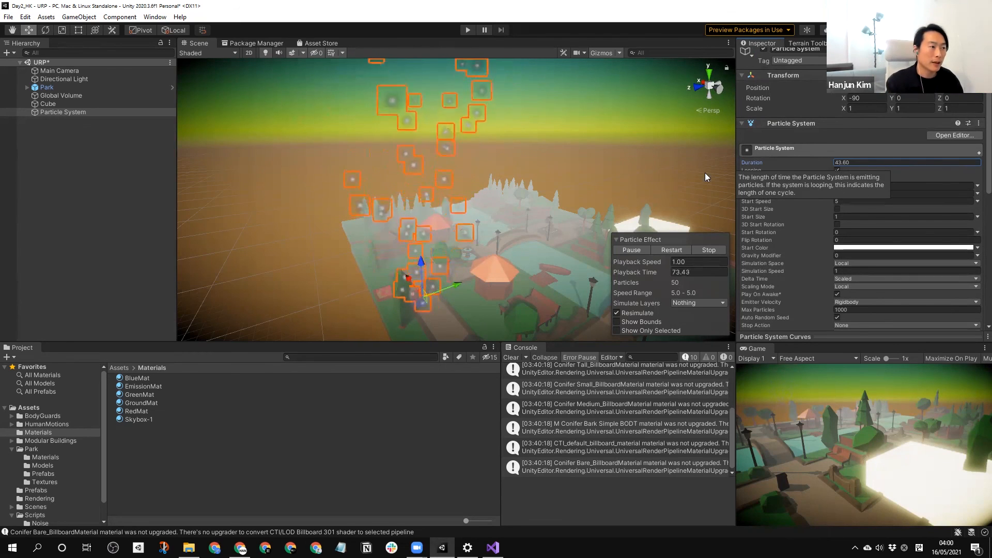
click(837, 171)
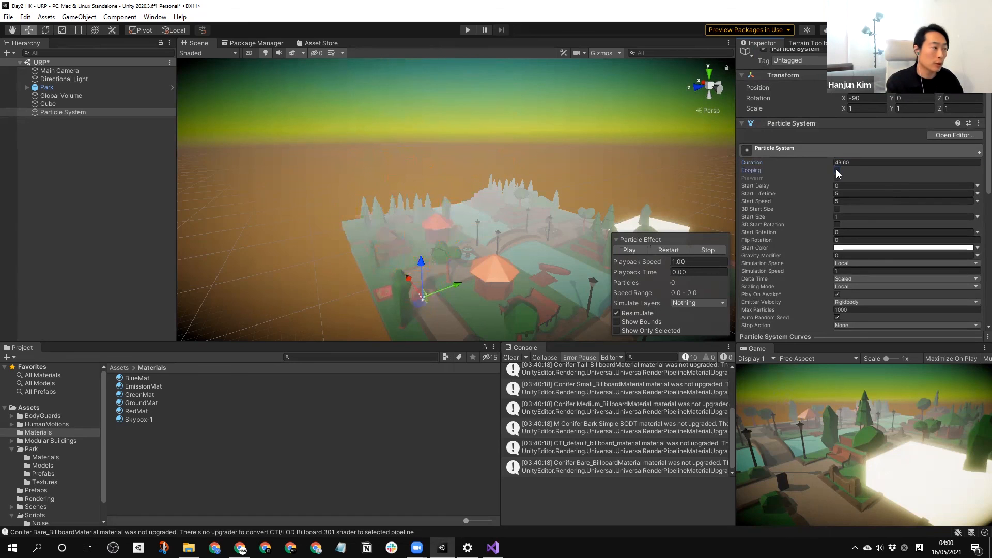
click(633, 251)
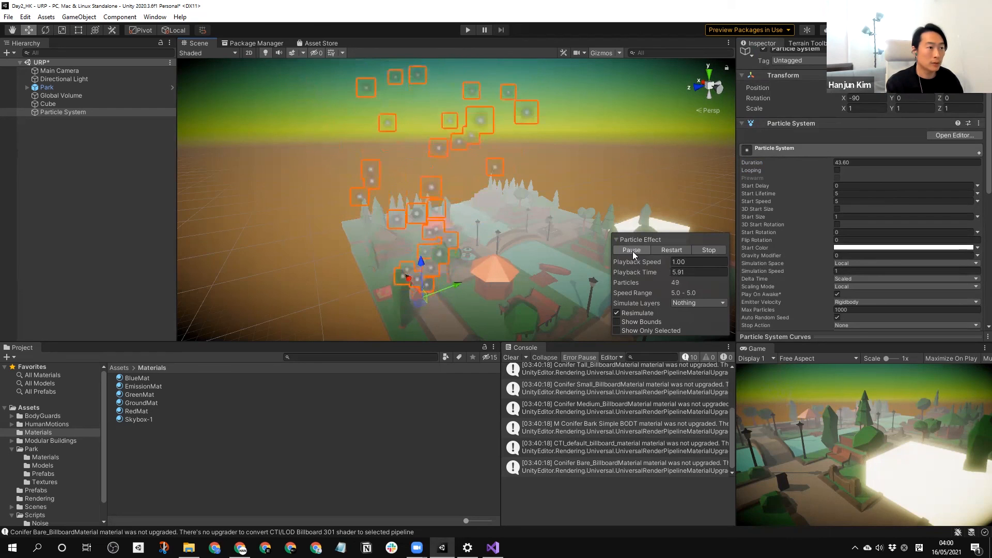
click(633, 251)
Step: Set the Particle System's Duration to 2 and preview the shortened emission
click(863, 161)
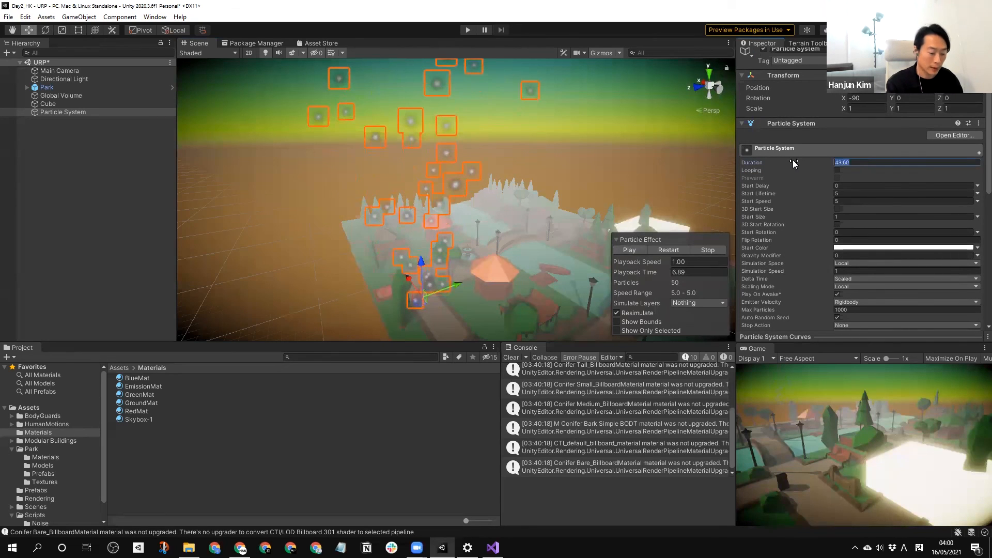
text(2)
click(638, 249)
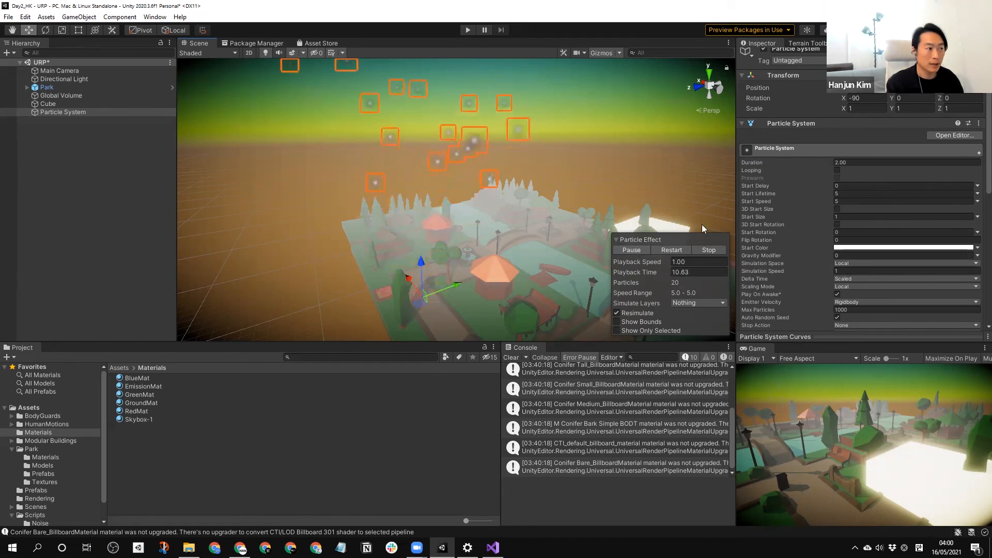
click(631, 250)
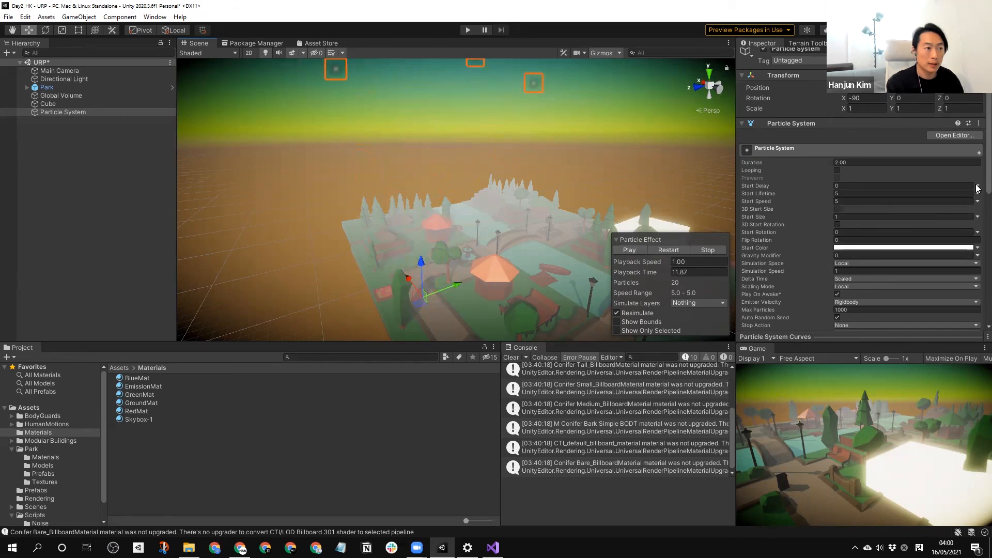
Step: Add a burst of 30 particles at time 0 to the Emission module and preview it
scroll(977, 225, down, 5)
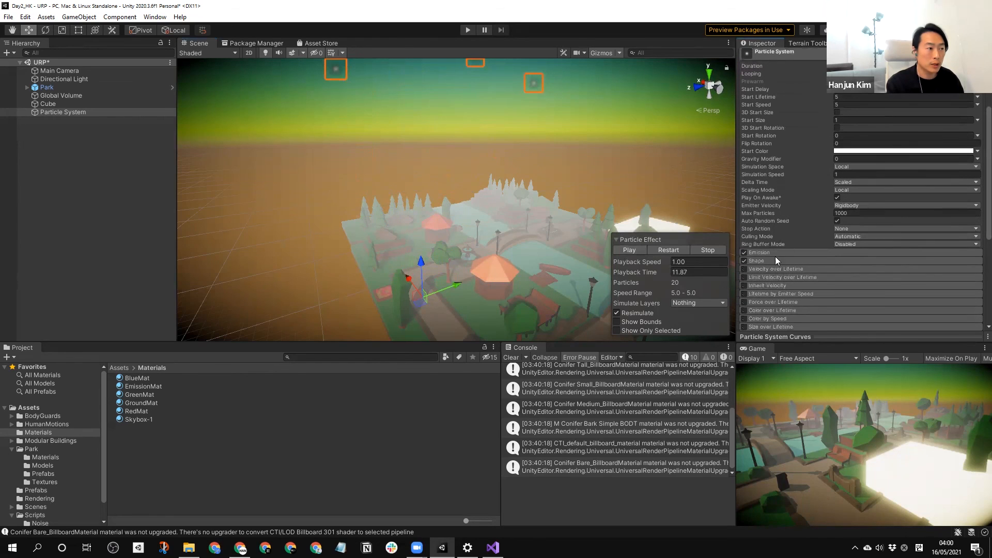
click(775, 252)
scroll(978, 221, down, 1)
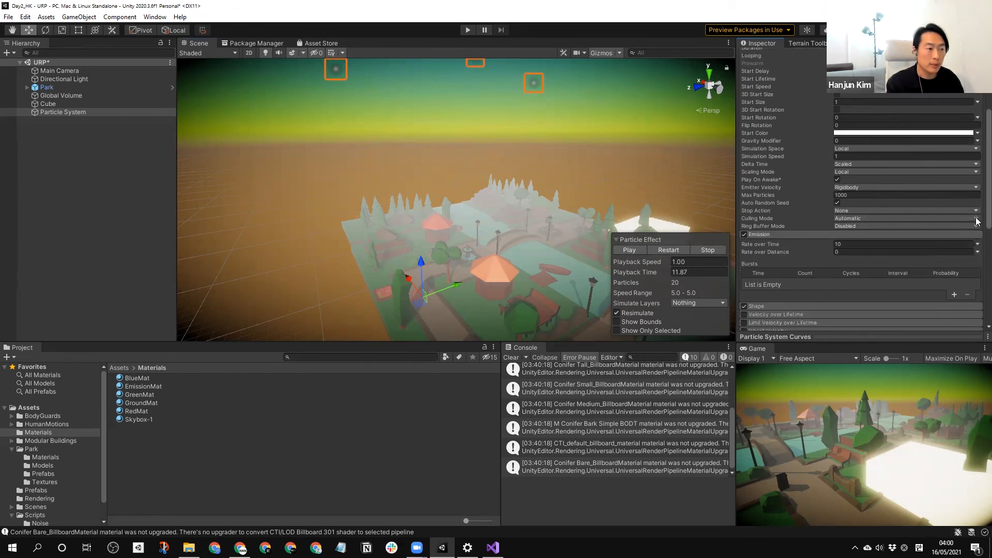
scroll(977, 222, down, 3)
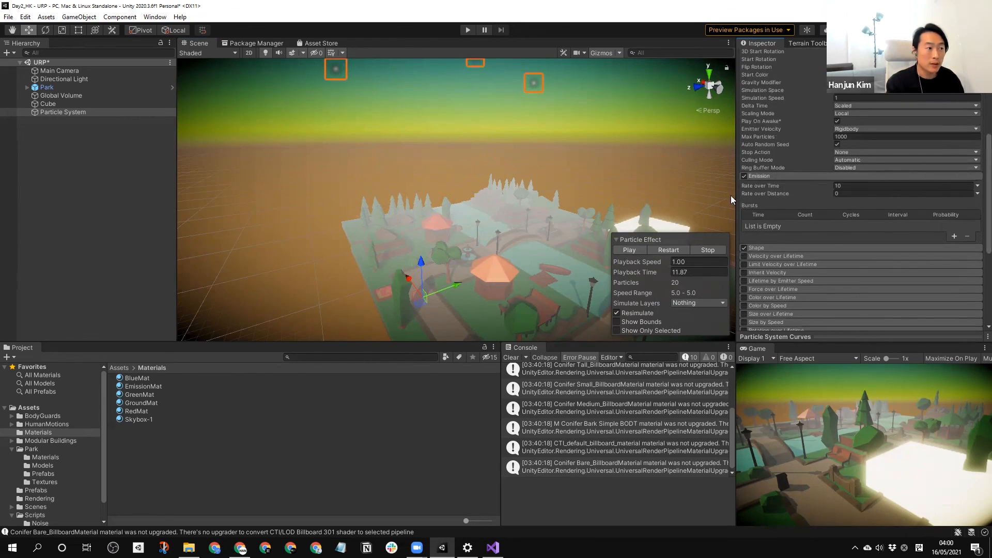
click(954, 236)
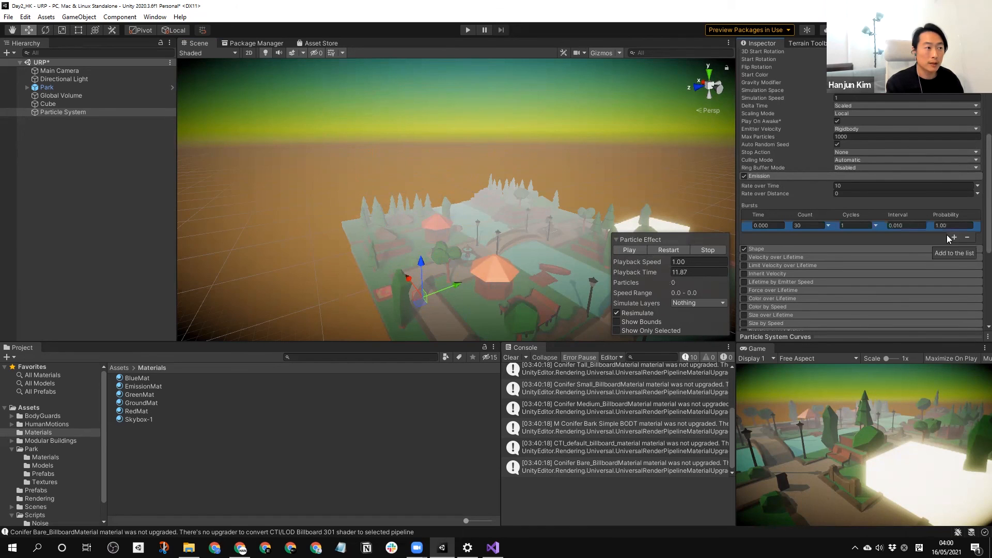
click(629, 251)
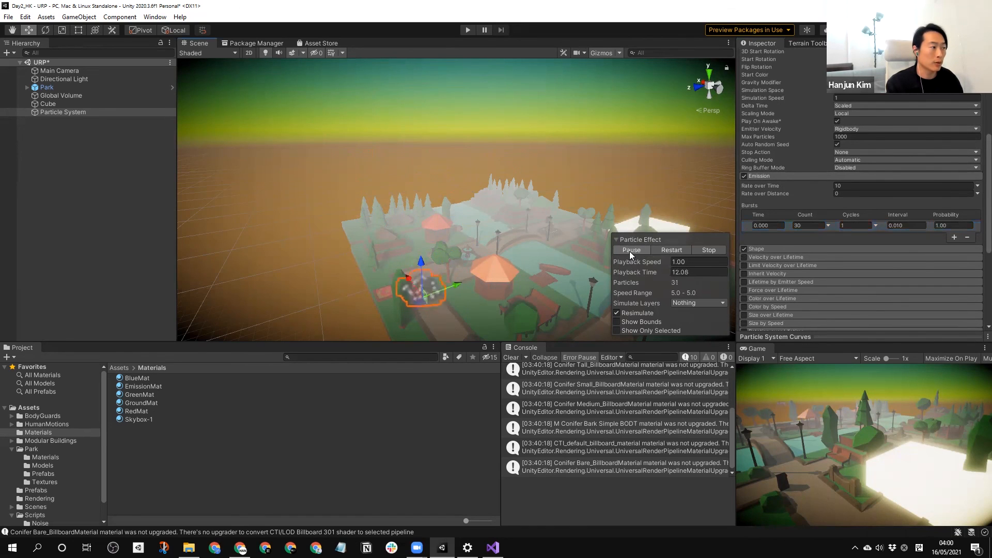
click(630, 251)
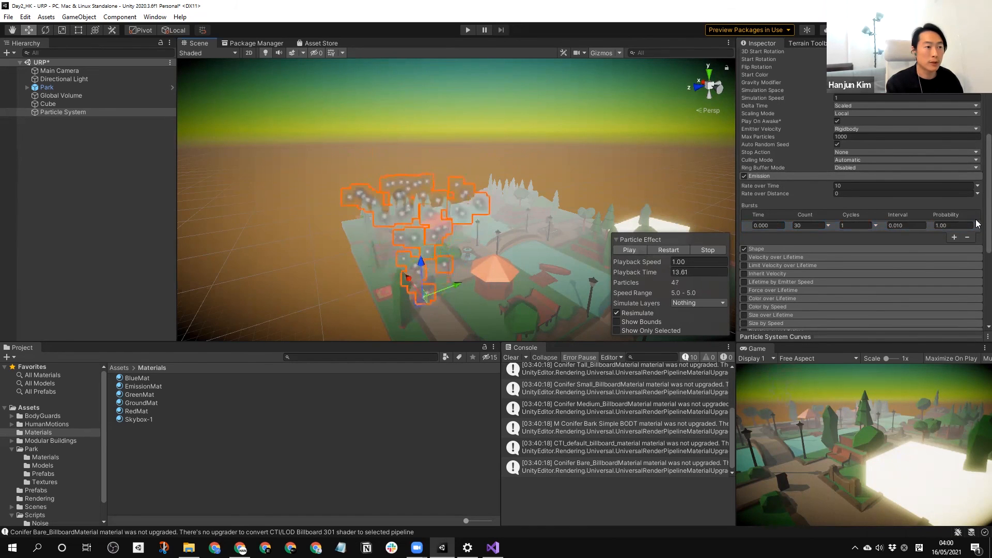
Step: Set the Emission burst's Interval to 2 and preview the effect briefly
click(976, 222)
scroll(978, 207, up, 4)
scroll(977, 195, down, 1)
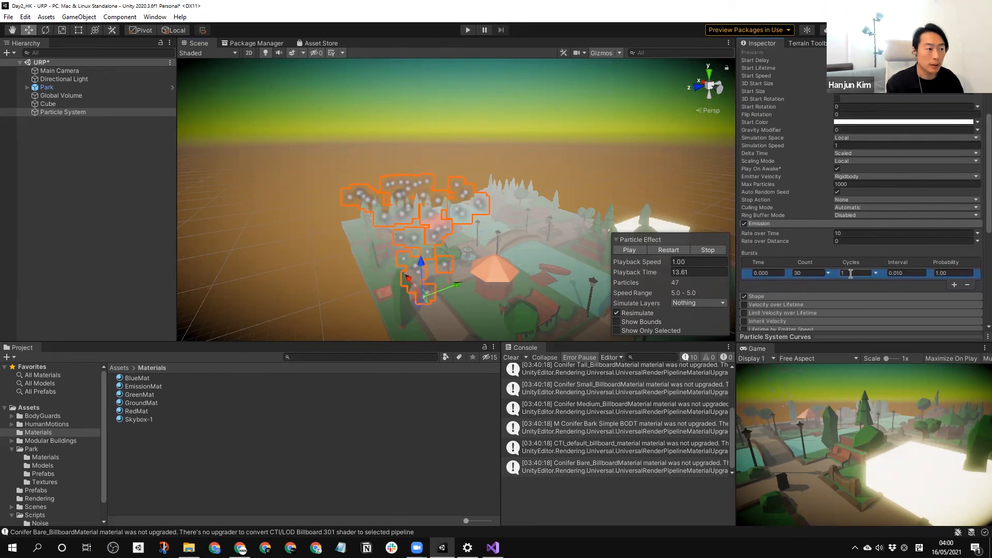
text(2)
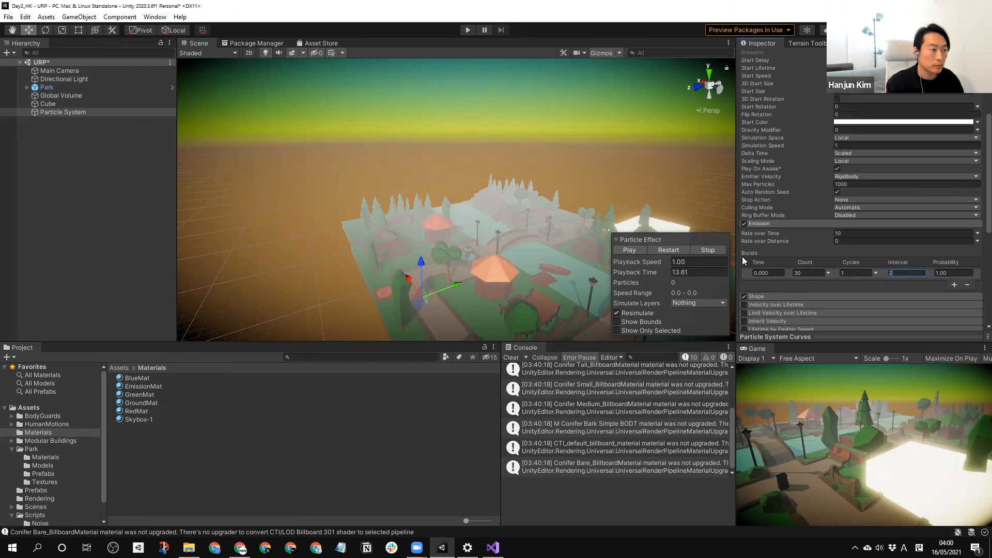
click(638, 251)
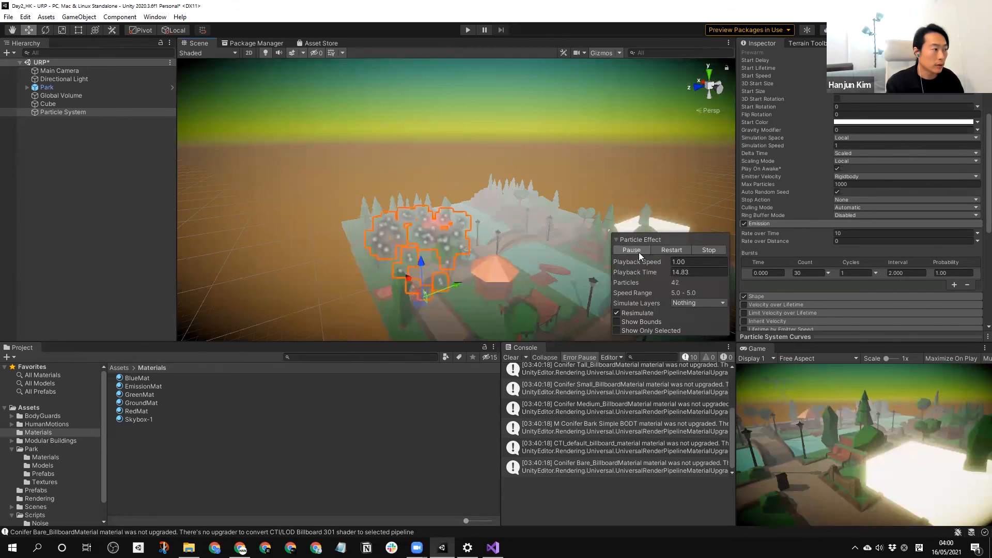
click(644, 250)
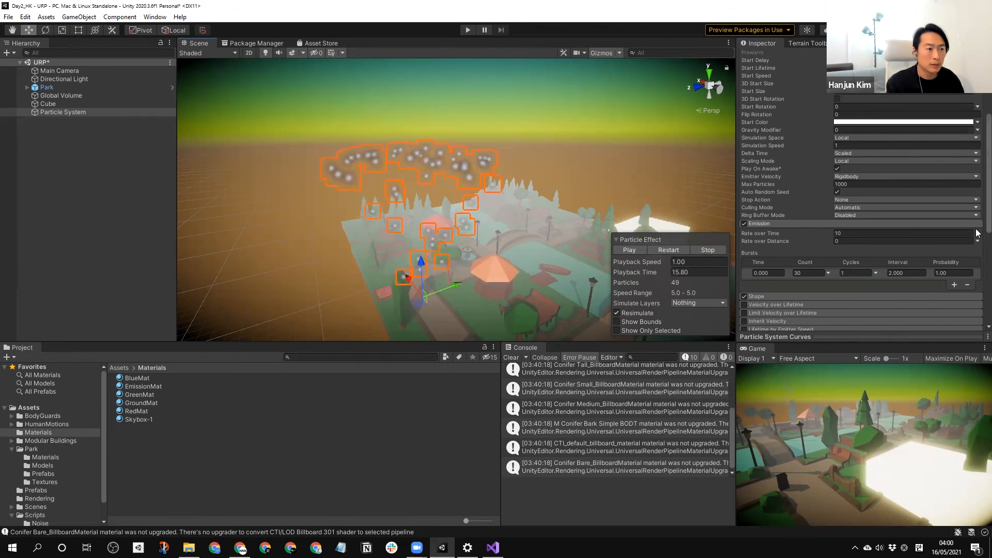
Step: Set the Particle System's Duration to 10, play the effect to check the emission and pause it
scroll(977, 229, up, 1)
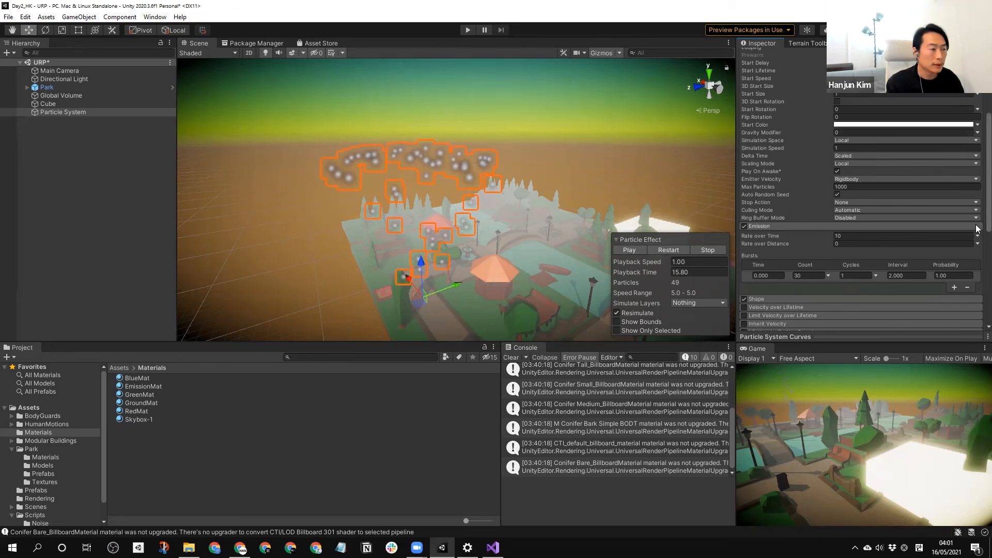
scroll(977, 230, up, 4)
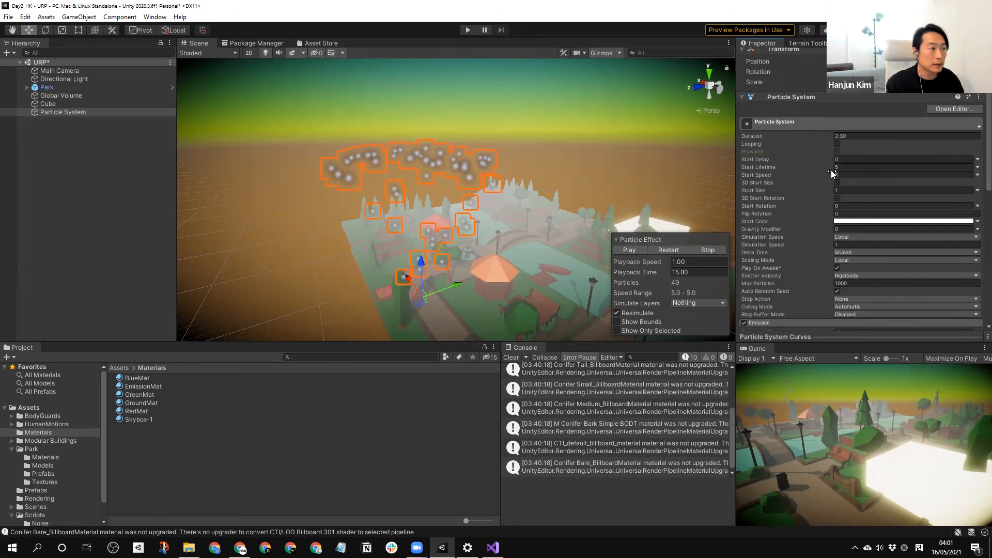
click(848, 136)
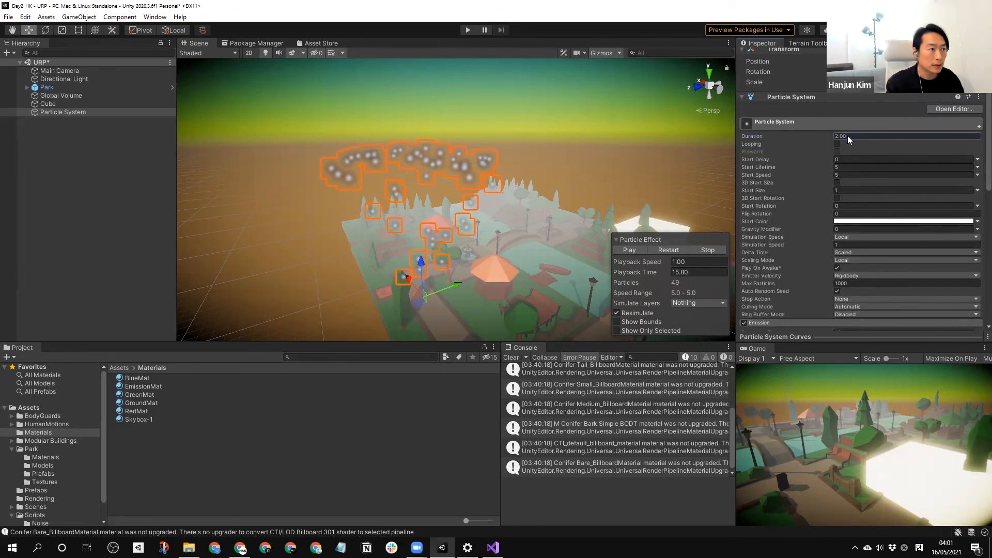
text(10)
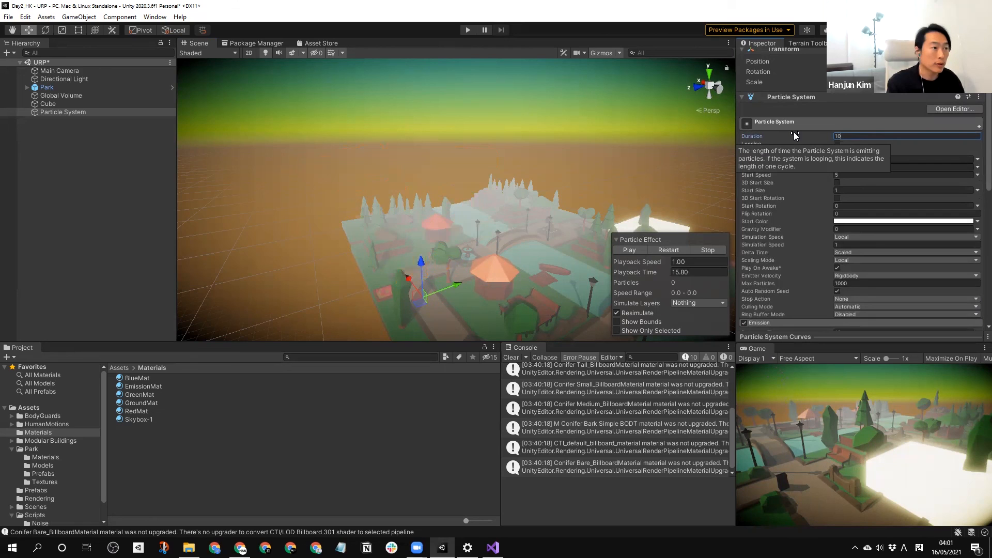
scroll(977, 176, down, 3)
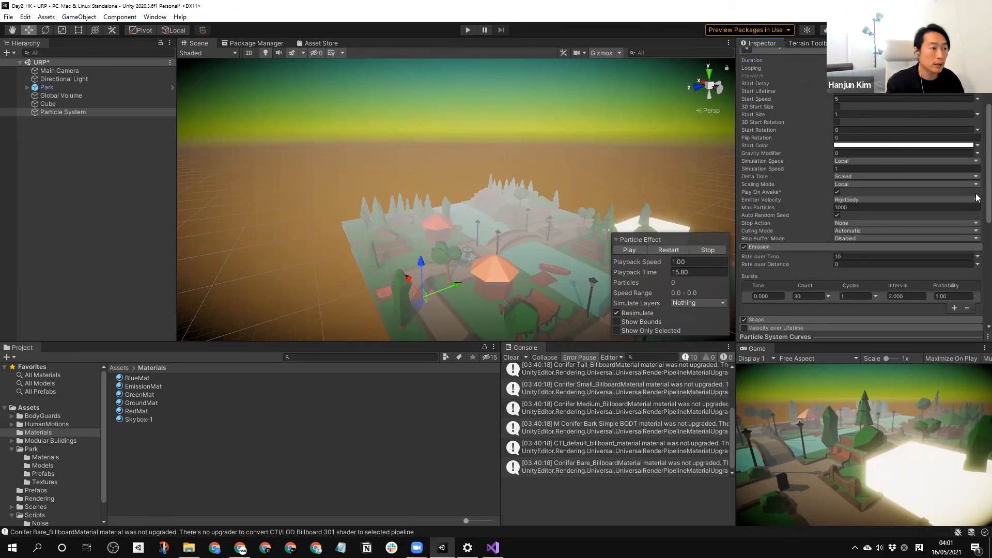
click(631, 251)
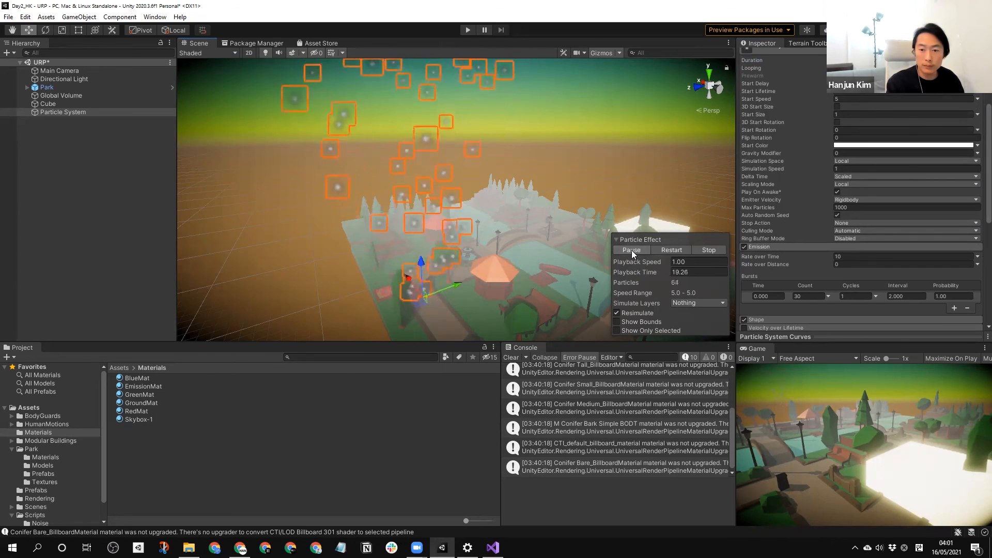
click(631, 250)
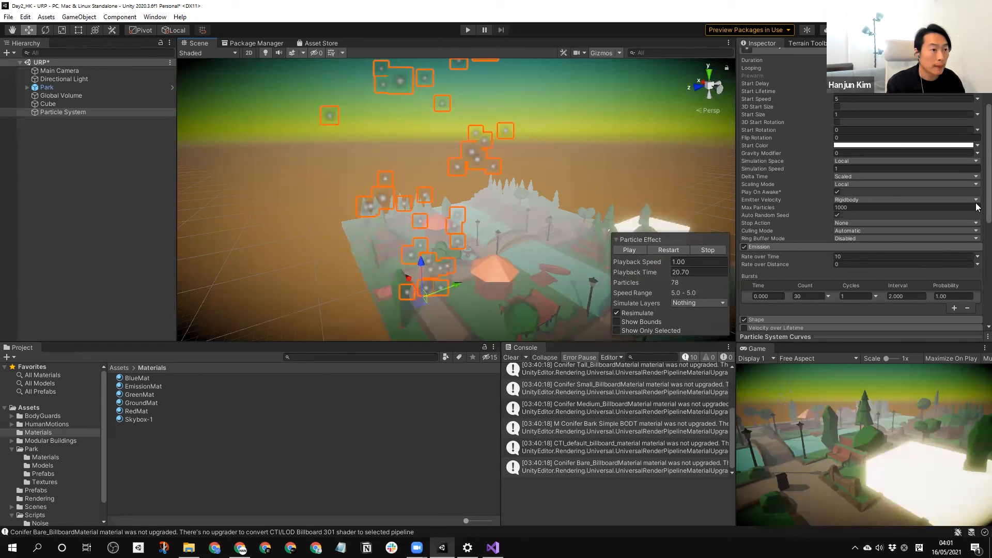
Step: Expand the Shape module, try Donut as the emitter shape and start the particle preview
scroll(977, 204, up, 2)
scroll(977, 197, down, 1)
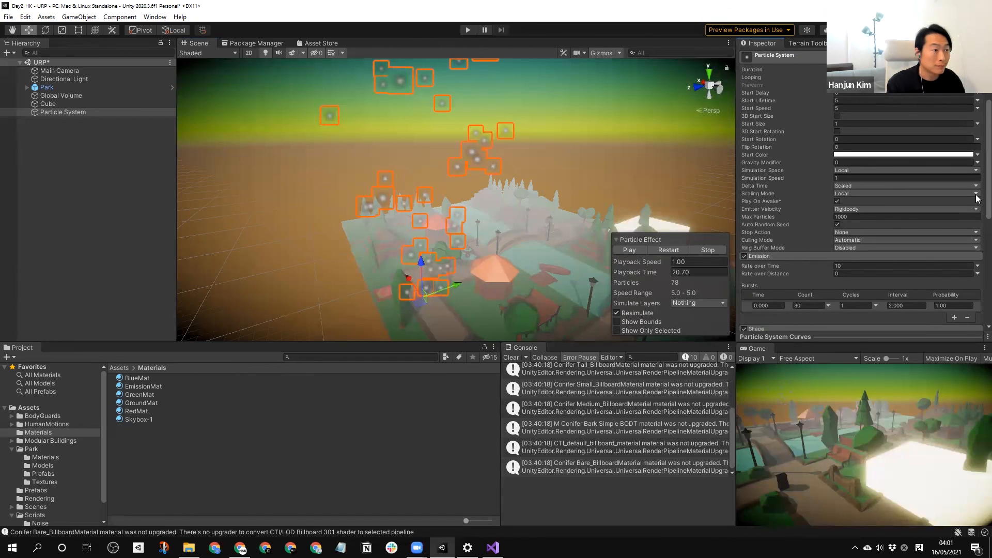
scroll(977, 198, down, 5)
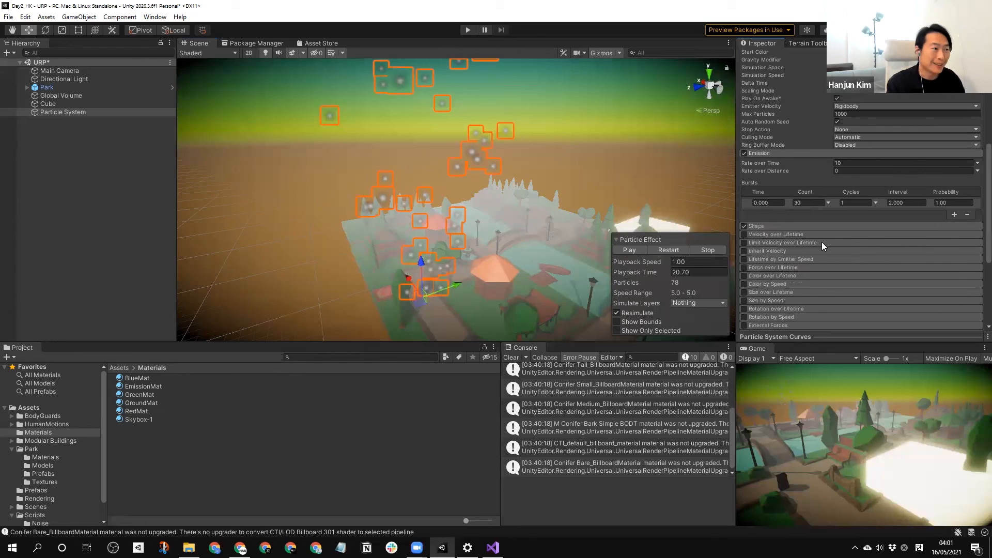
scroll(977, 188, down, 5)
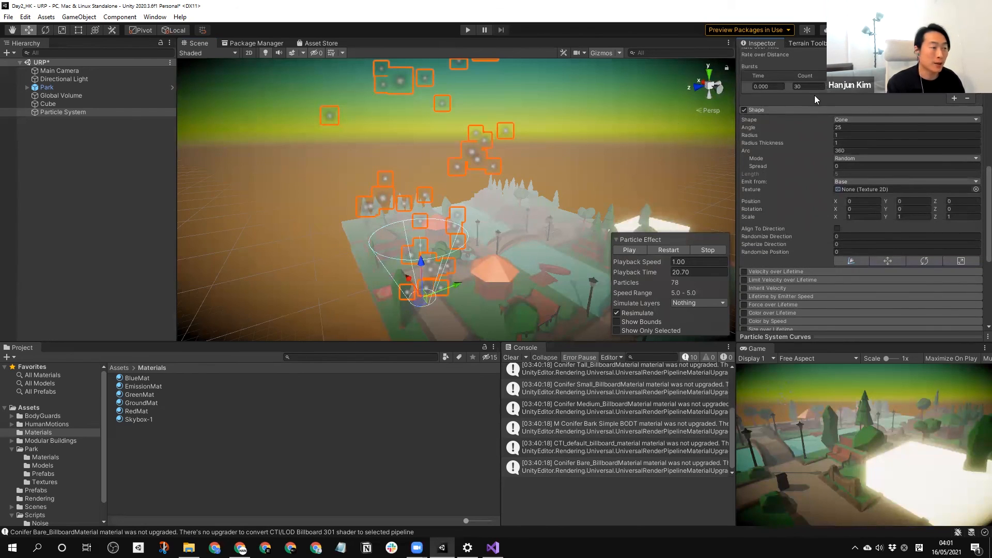
click(863, 121)
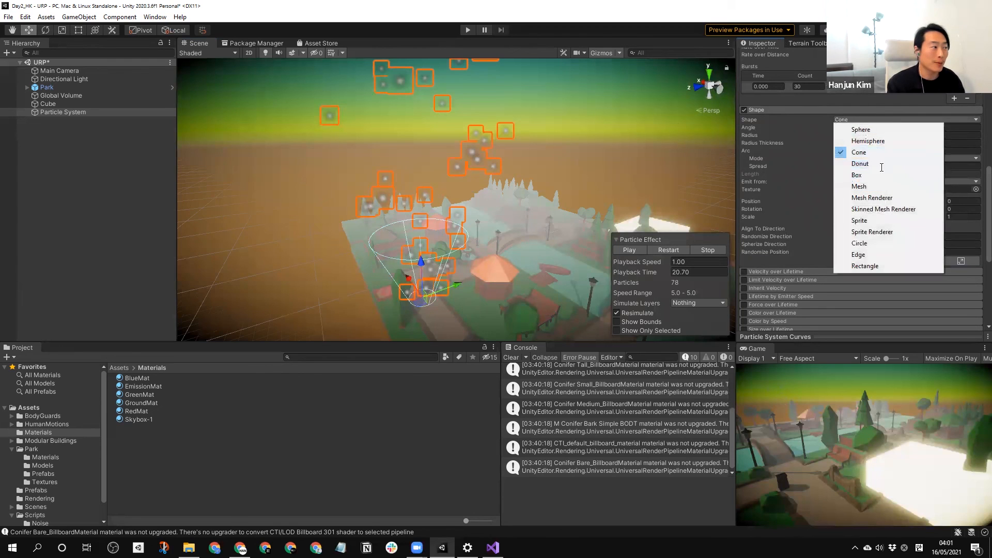
click(881, 163)
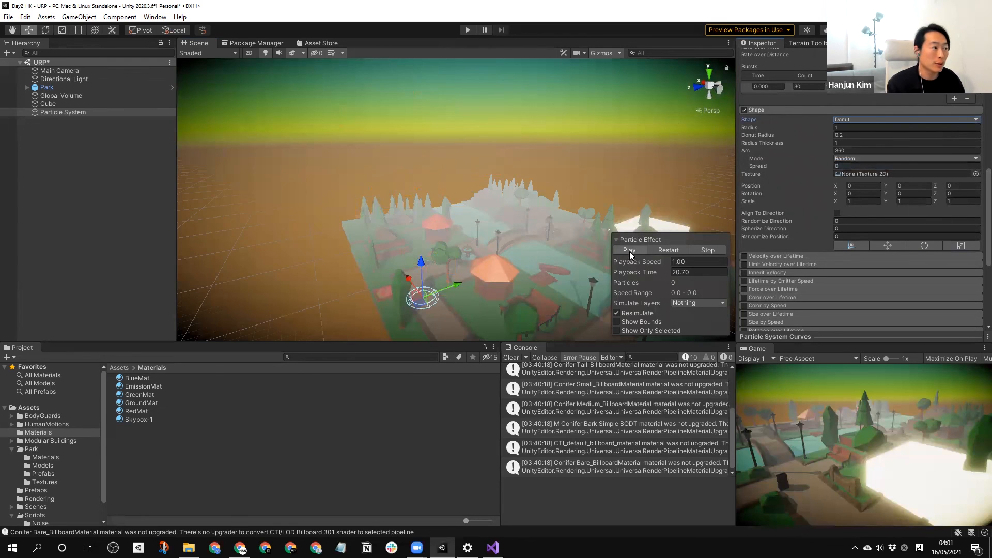
Step: Enable Looping on the Particle System so the effect plays continuously
scroll(861, 217, up, 7)
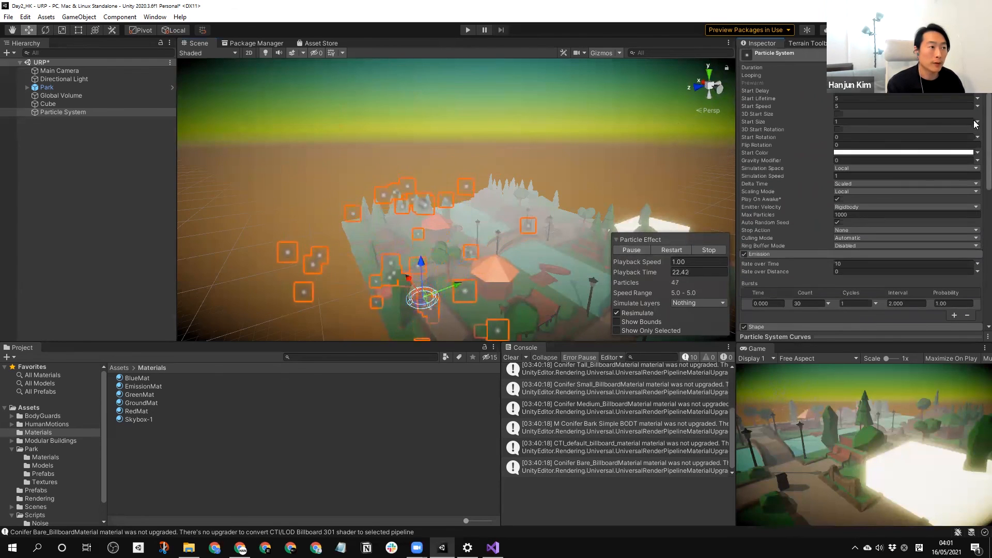
scroll(977, 203, down, 5)
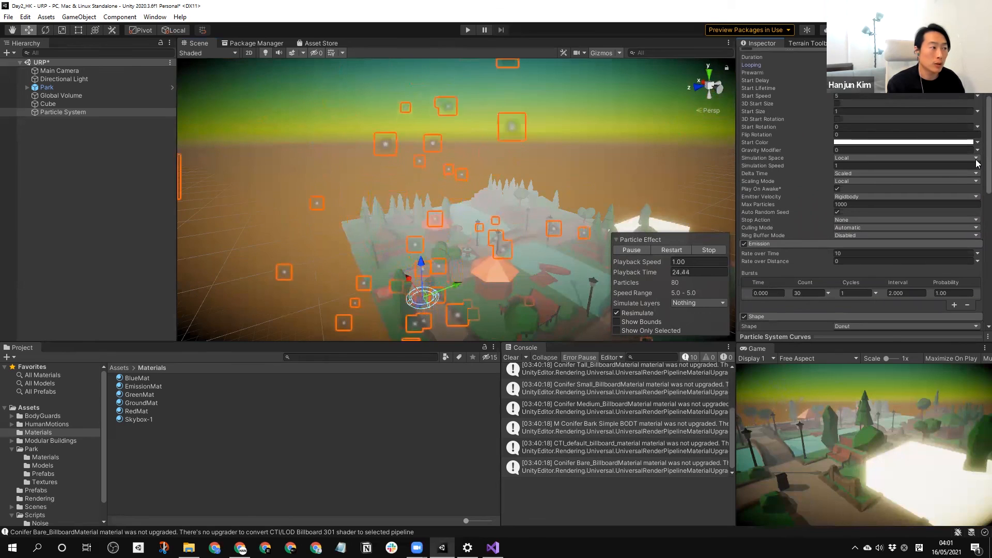
Step: Try the Box shape and a mesh-based shape in the Shape module, and set the Shape back to Cone
scroll(977, 203, down, 2)
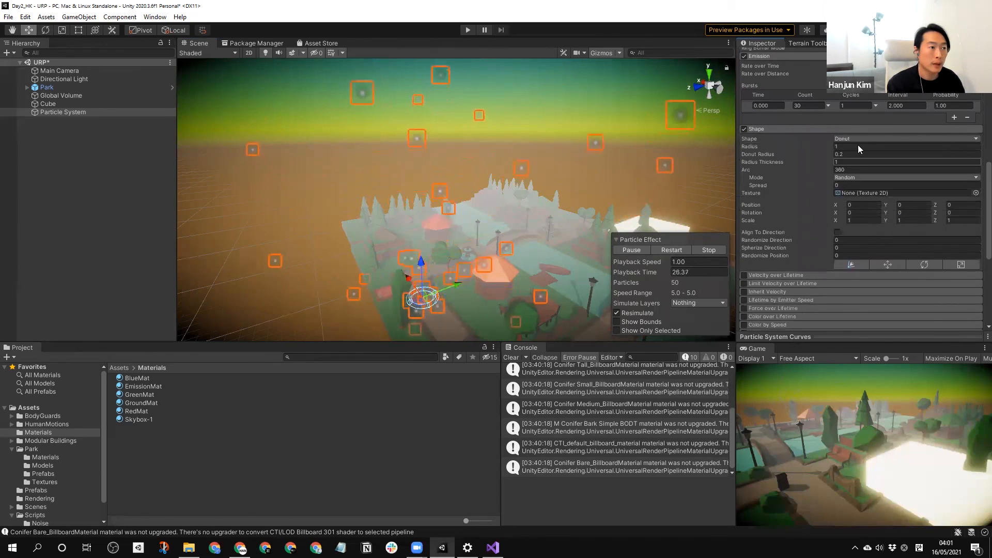
click(856, 137)
click(873, 195)
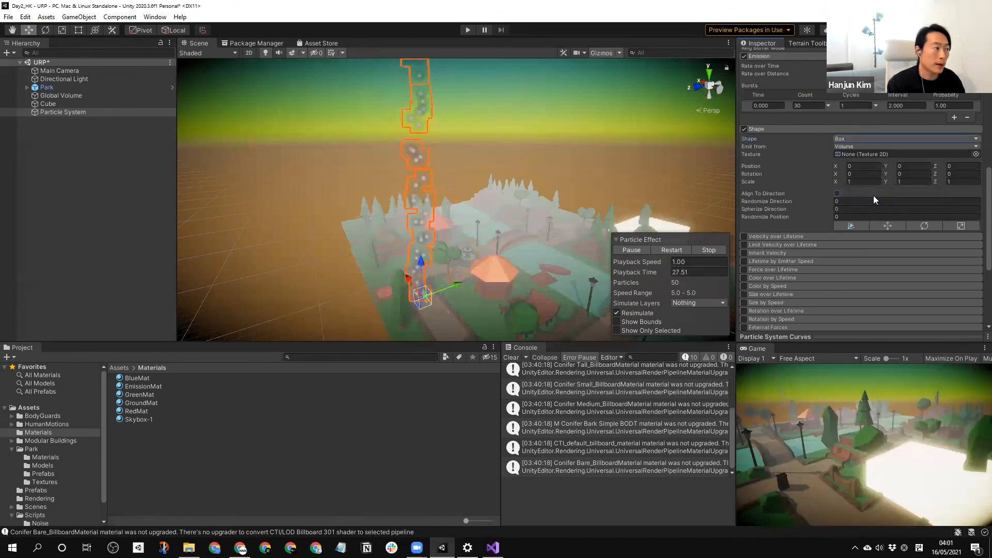
click(860, 138)
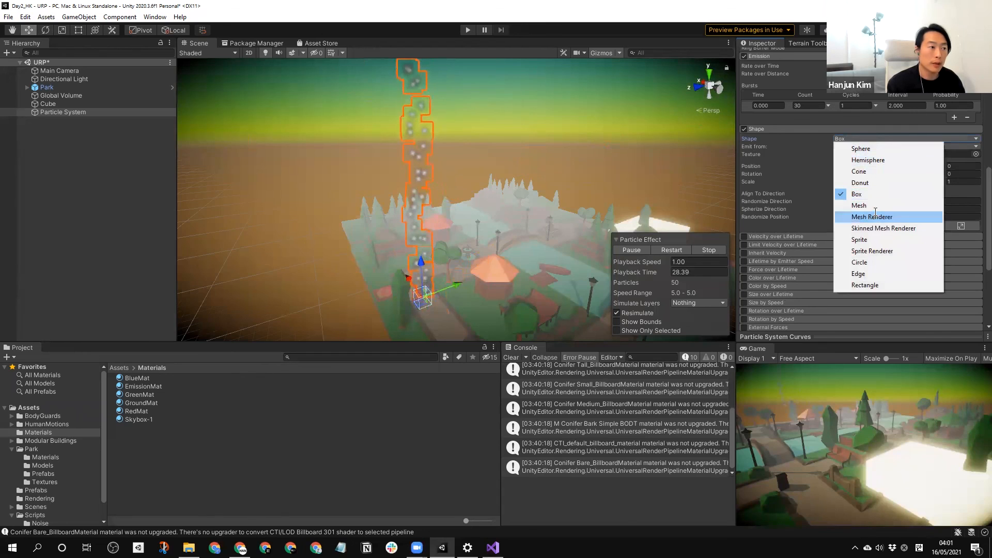
click(875, 212)
click(868, 139)
click(868, 166)
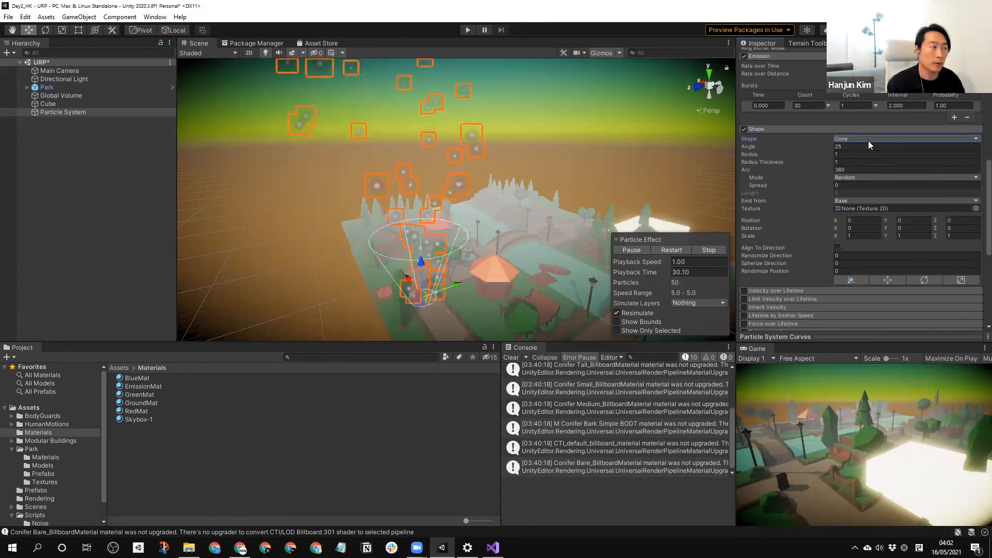
Step: Enable the Size over Lifetime module and check how the particles change size in the scene
scroll(977, 205, down, 3)
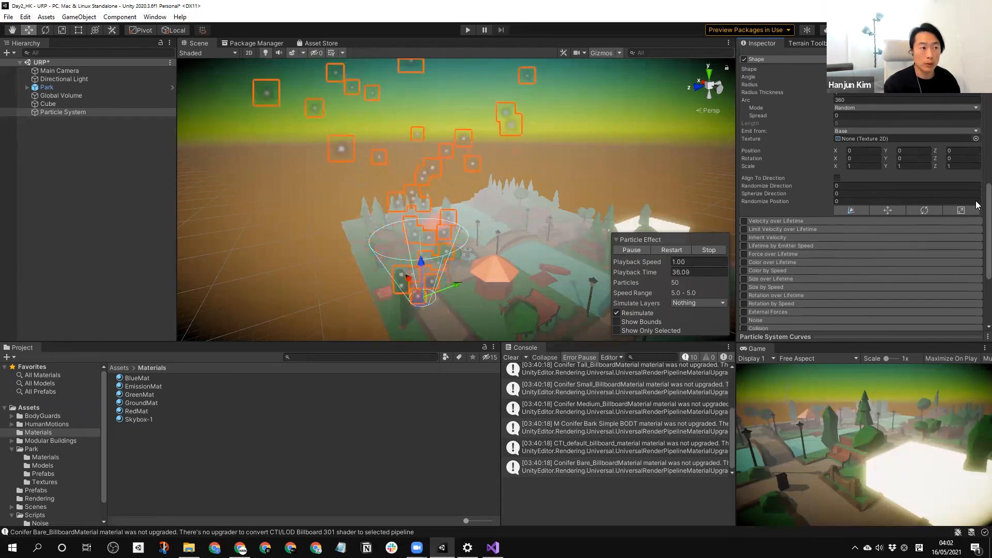
scroll(977, 205, down, 5)
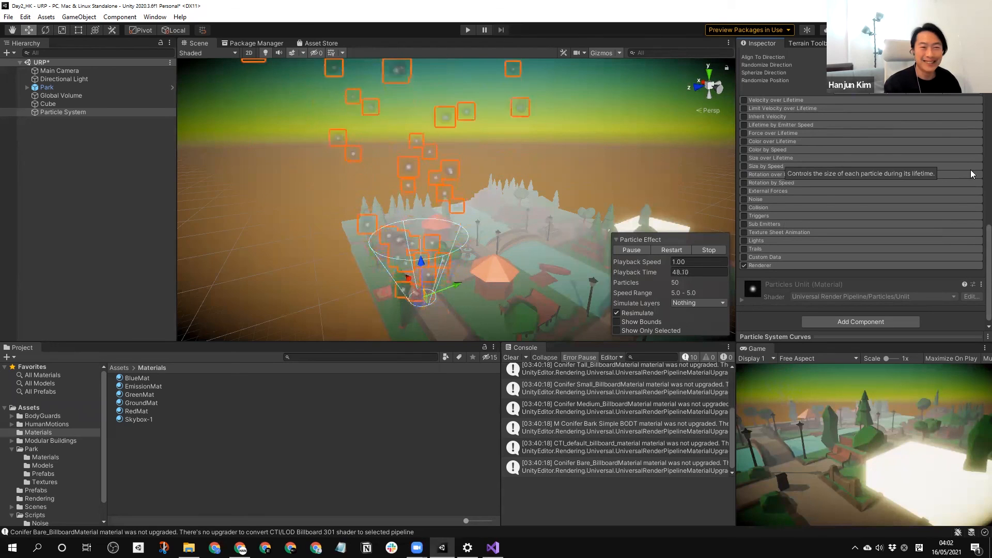
scroll(976, 222, up, 2)
scroll(976, 227, down, 1)
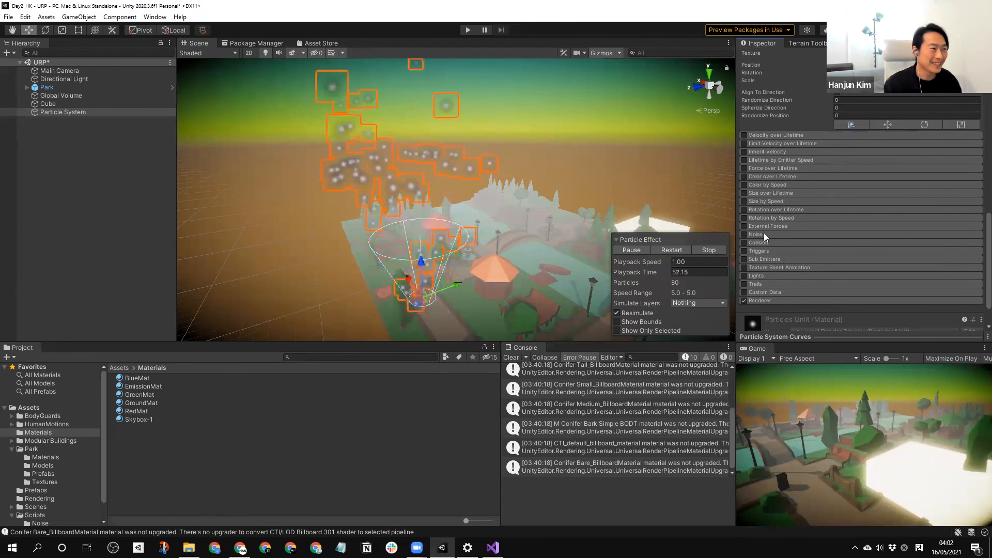
click(746, 193)
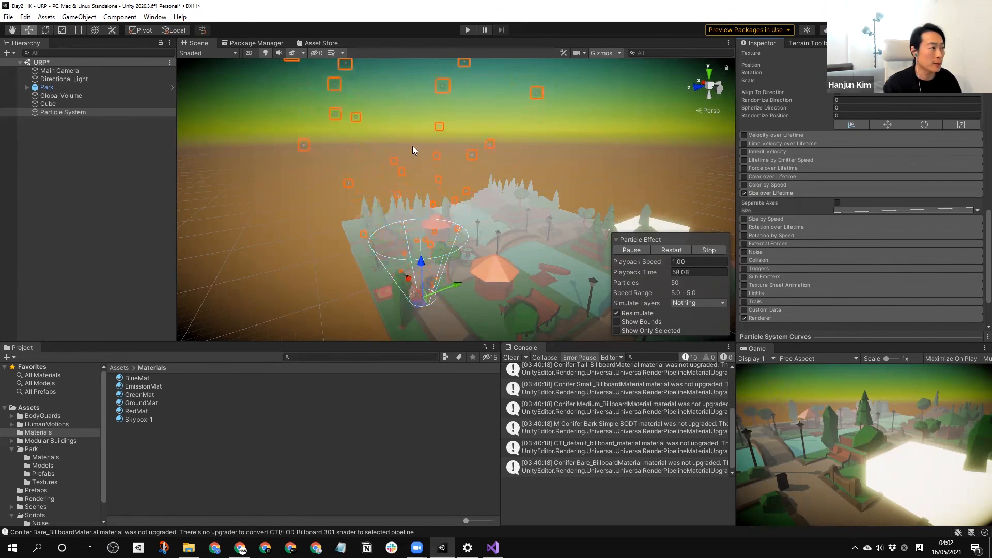
scroll(431, 226, down, 4)
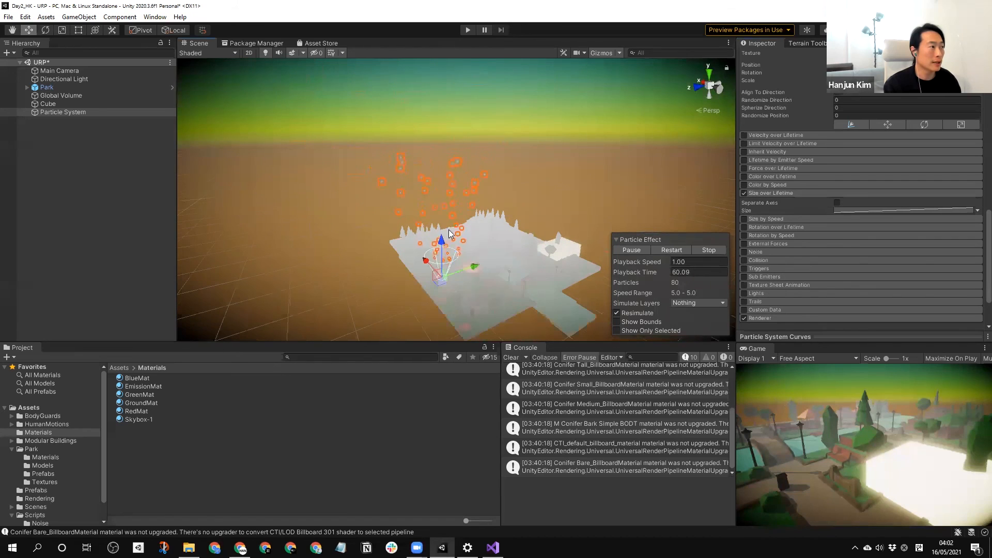
Step: Enable the Size by Speed and Rotation by Speed modules and inspect their effect on the particles
click(744, 219)
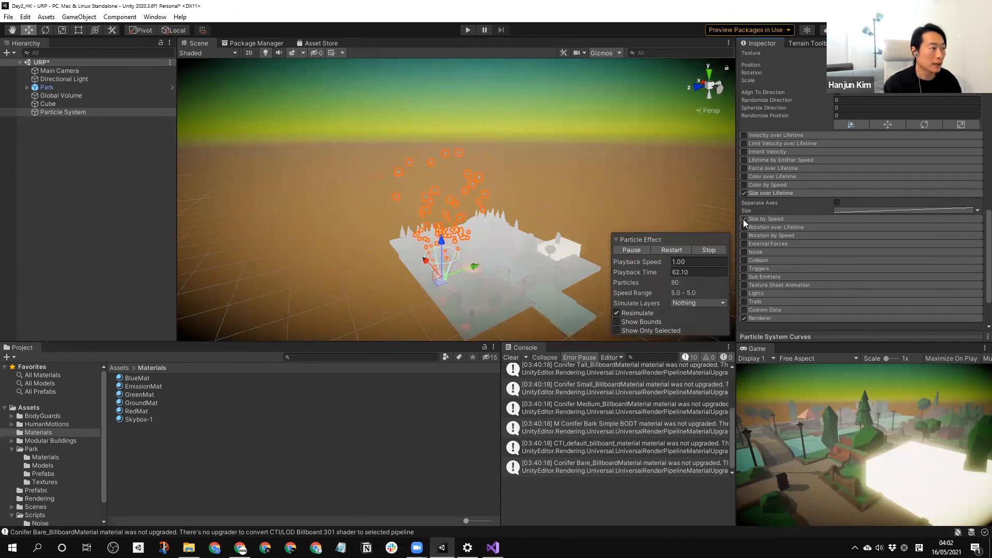
scroll(460, 262, up, 3)
scroll(458, 261, up, 2)
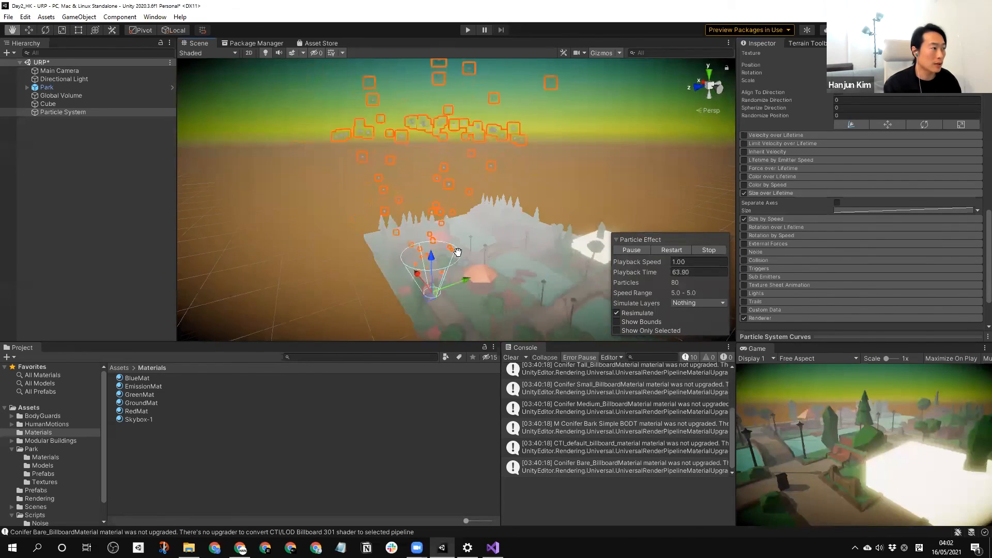
click(745, 235)
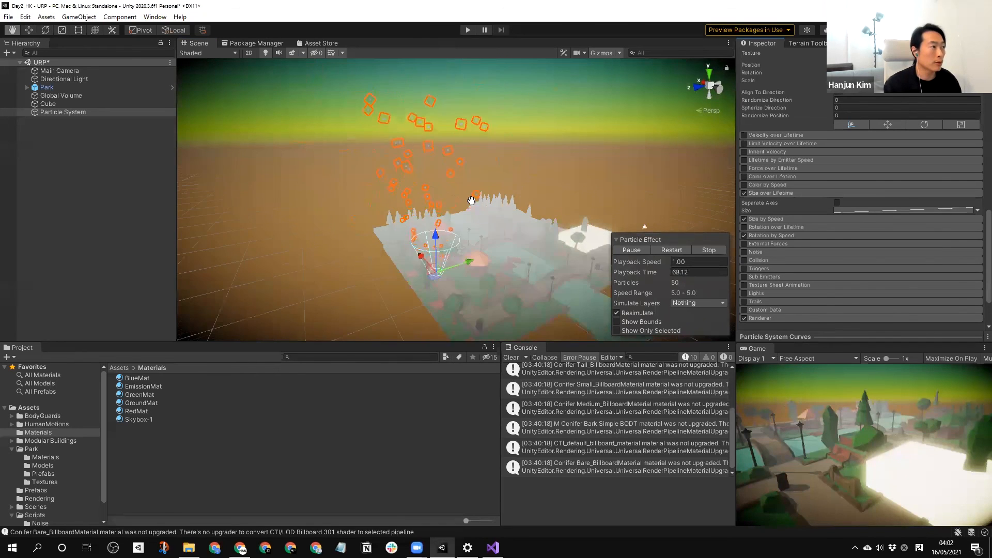
scroll(451, 183, up, 1)
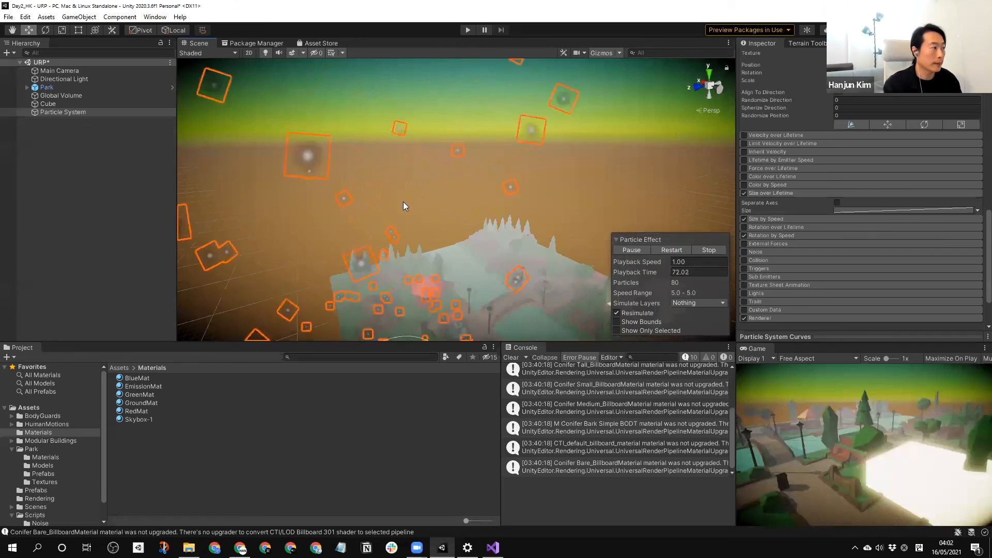
scroll(364, 181, down, 1)
scroll(455, 195, up, 1)
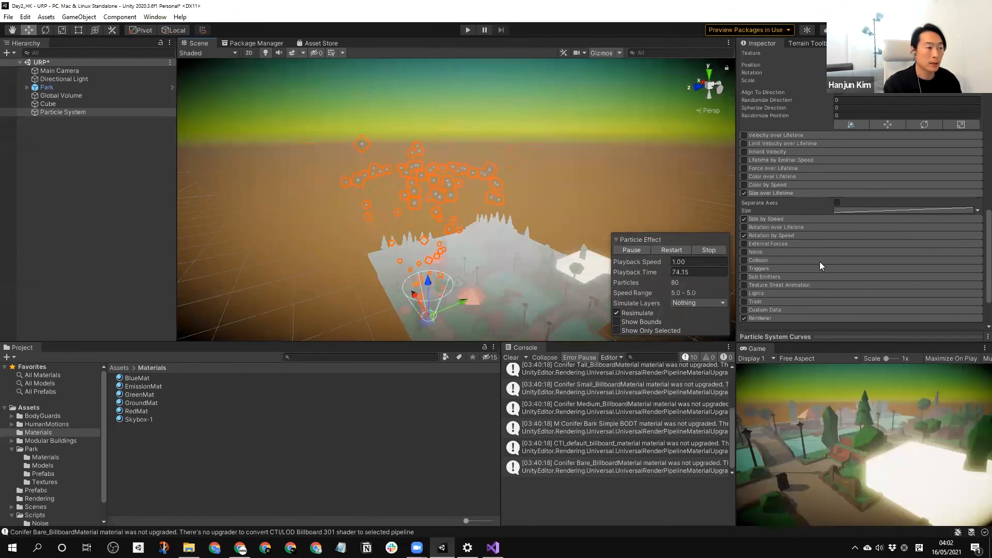
Step: Expand the Renderer module's settings, inspect the particles up close and stop the preview
scroll(977, 282, down, 2)
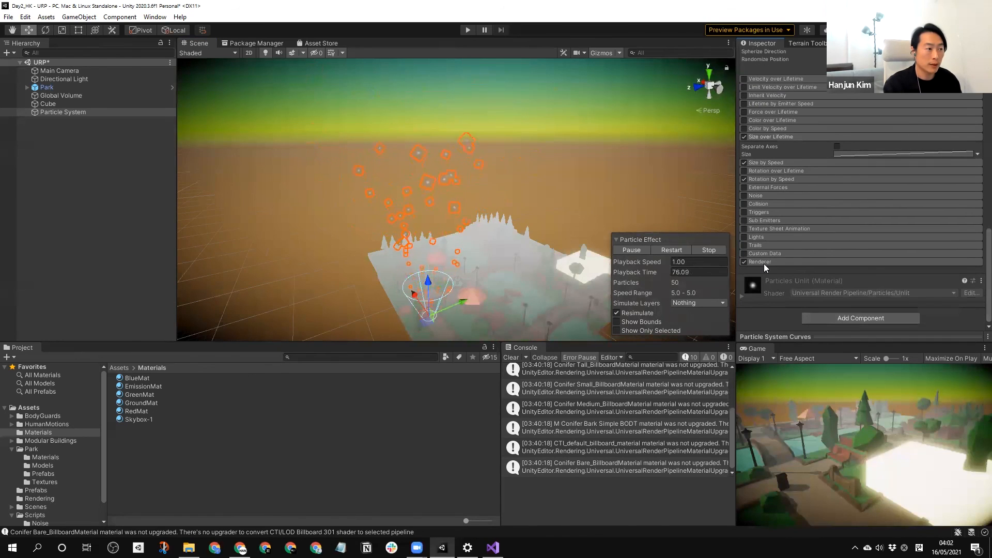
click(764, 264)
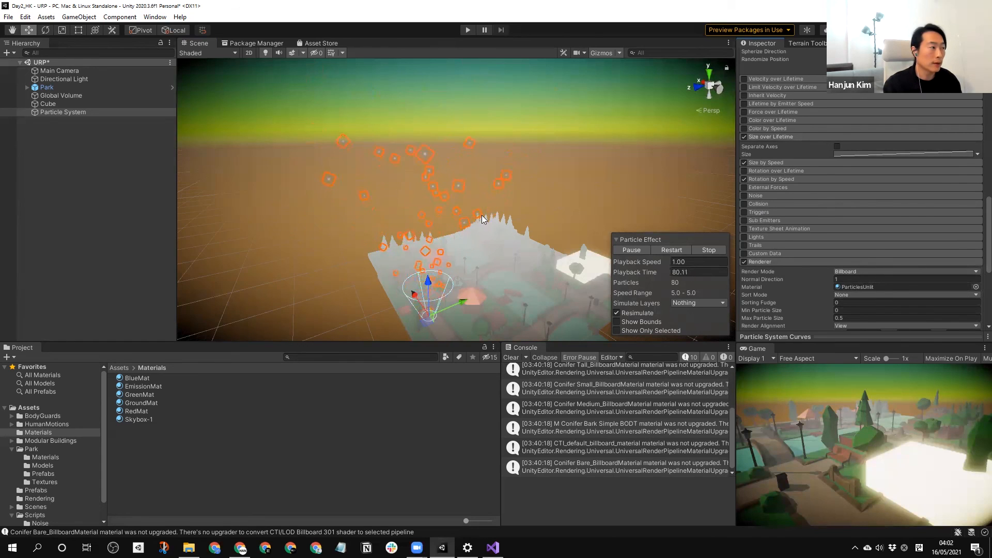
scroll(454, 234, up, 3)
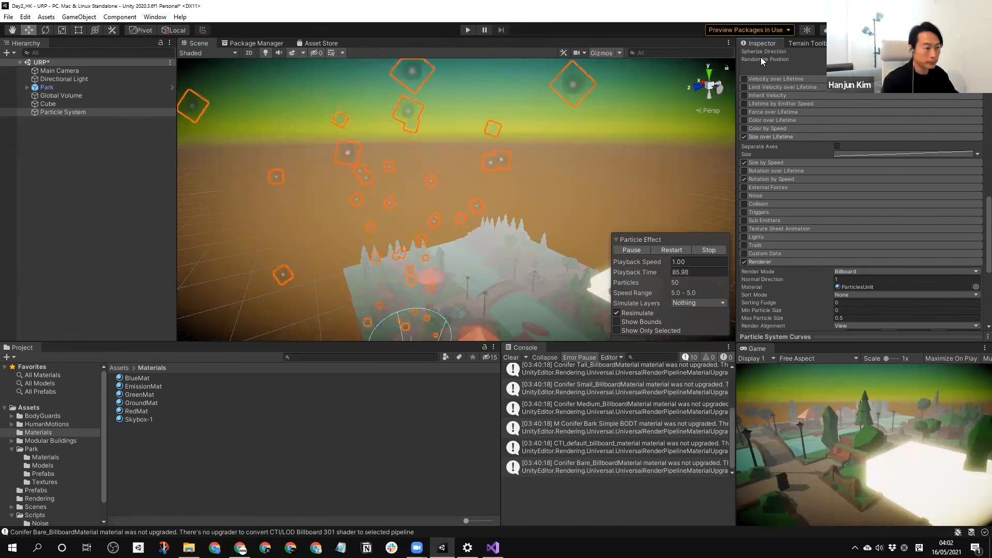
click(704, 251)
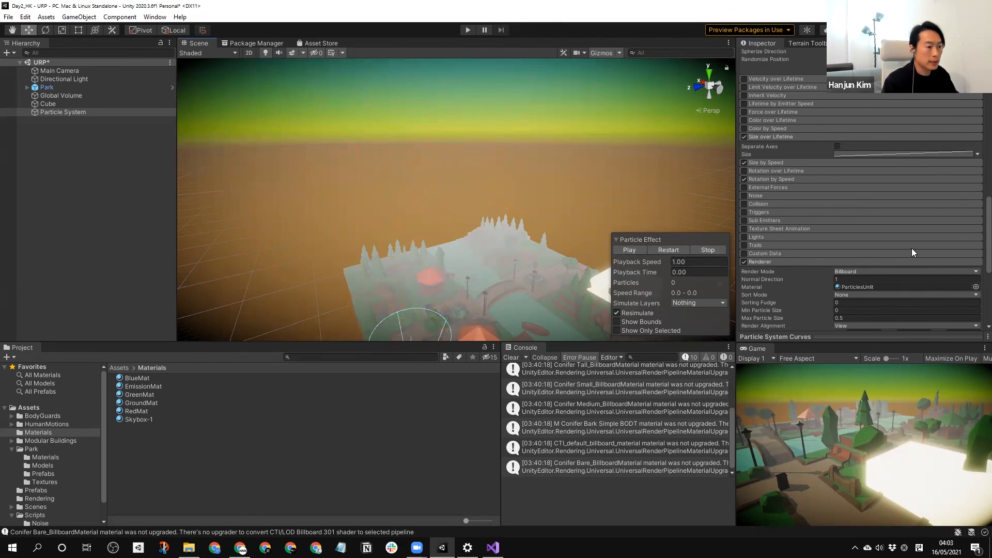
Step: Deselect the Particle System and show the Terrain Toolbox
click(95, 171)
click(808, 45)
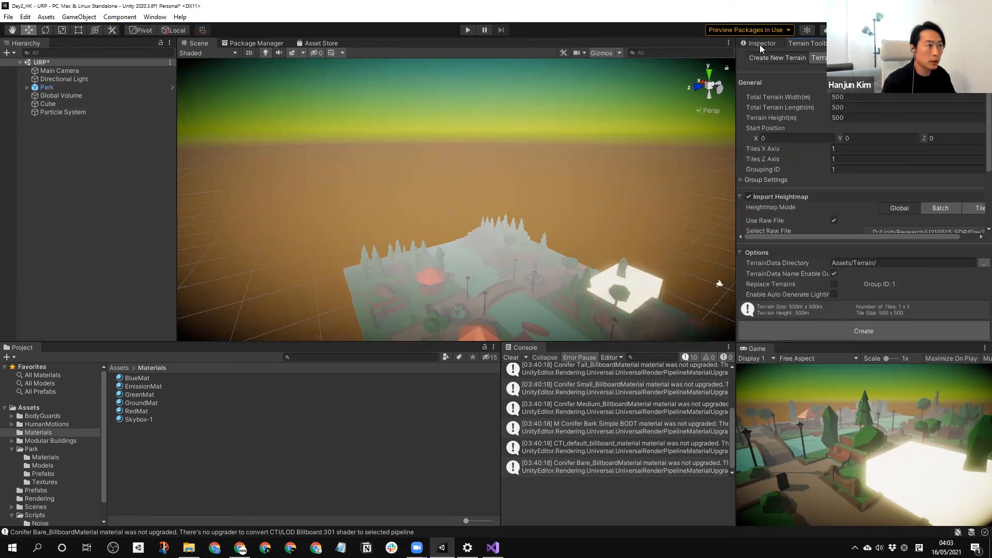